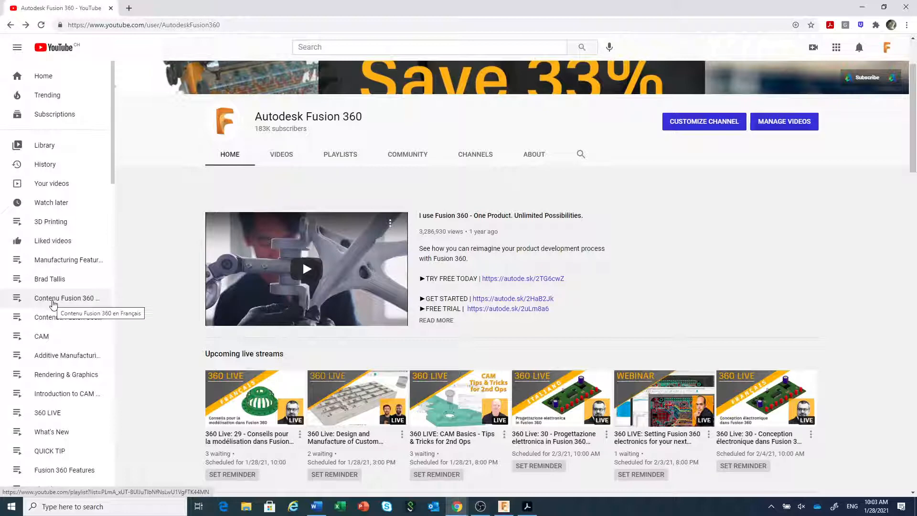
Step: Open the Contenu Fusion 360 en Français playlist on the Autodesk Fusion 360 channel
click(53, 301)
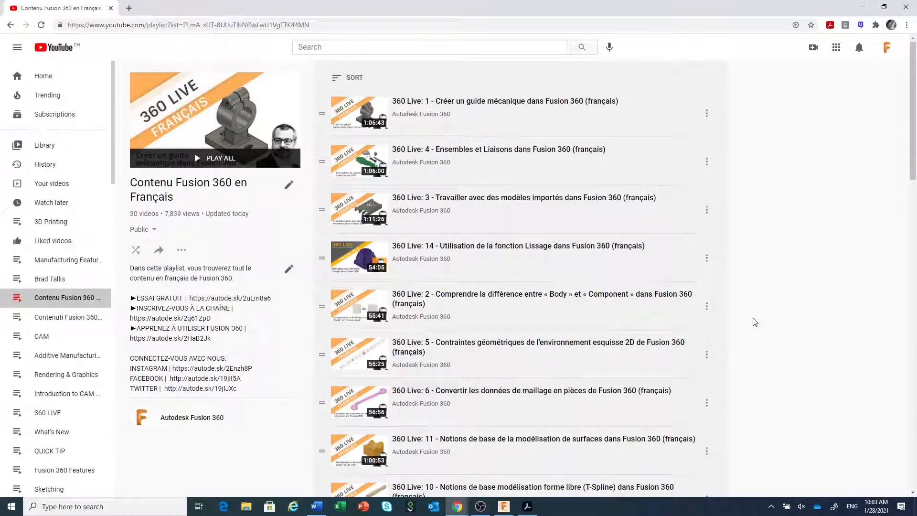
Step: Switch to Fusion 360 to inspect the finished Test2 model, and examine its dimensioned PDF drawing in Acrobat
click(510, 508)
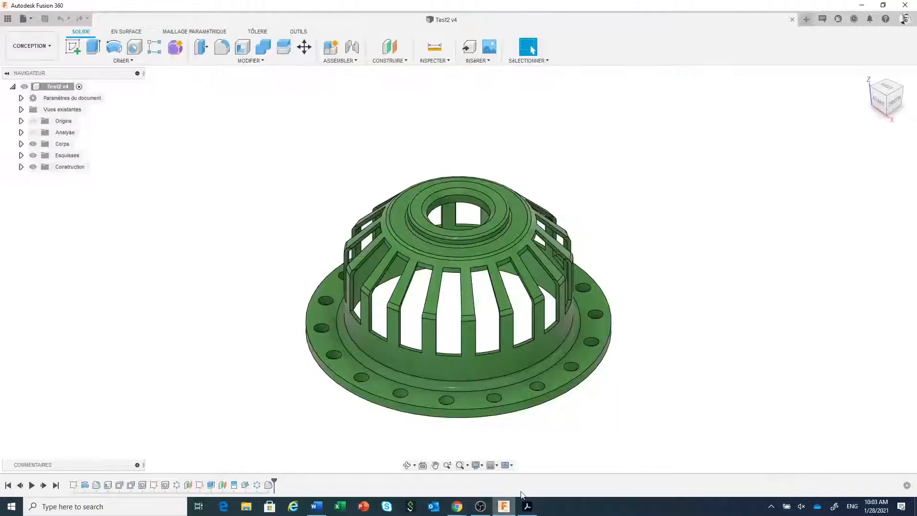
middle_drag(638, 401, 625, 351)
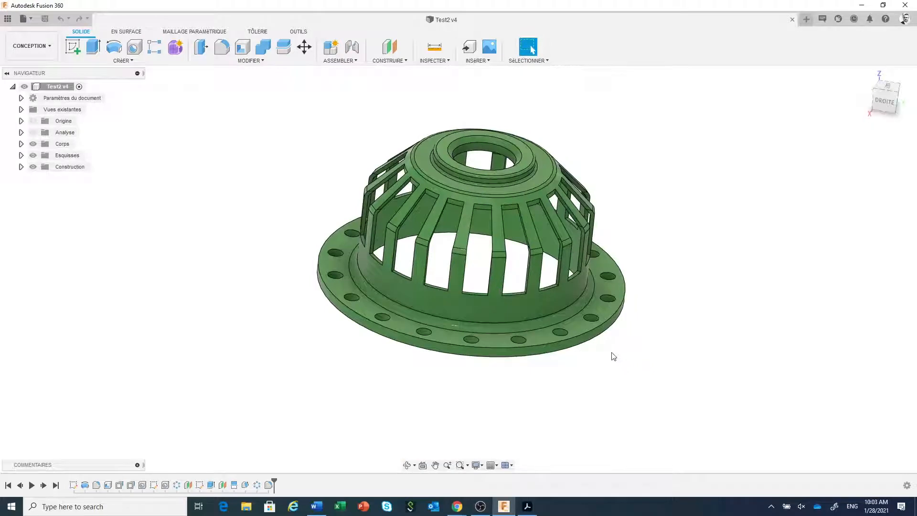
click(527, 507)
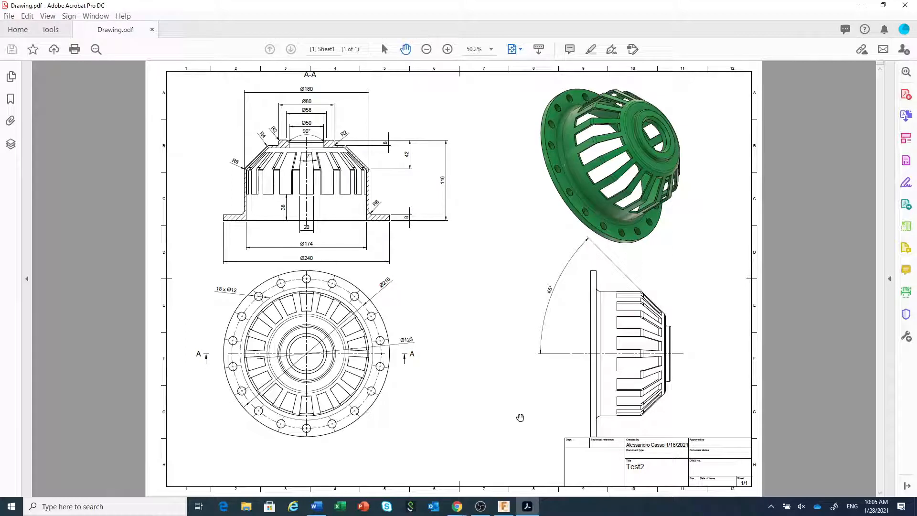
Step: Switch back to Fusion 360, create a new design and save it as Demo in Livestreams > BP
click(504, 508)
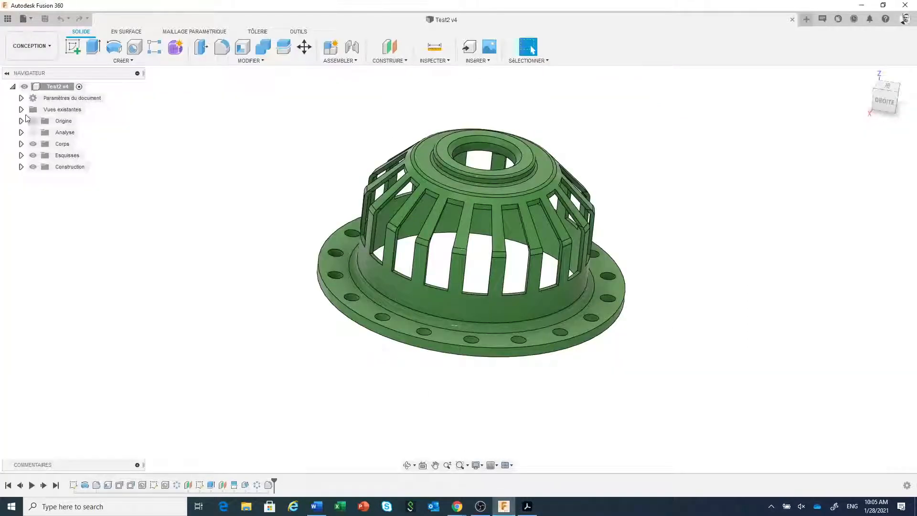
click(31, 20)
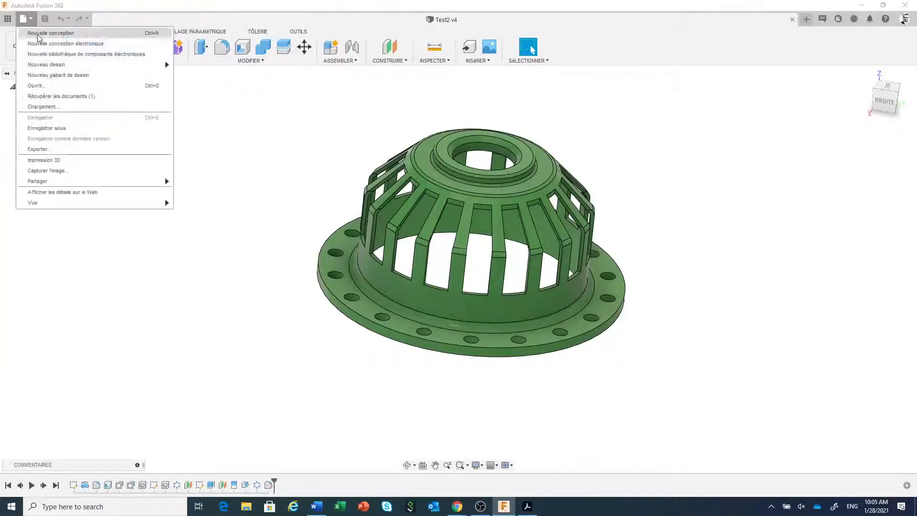
click(38, 33)
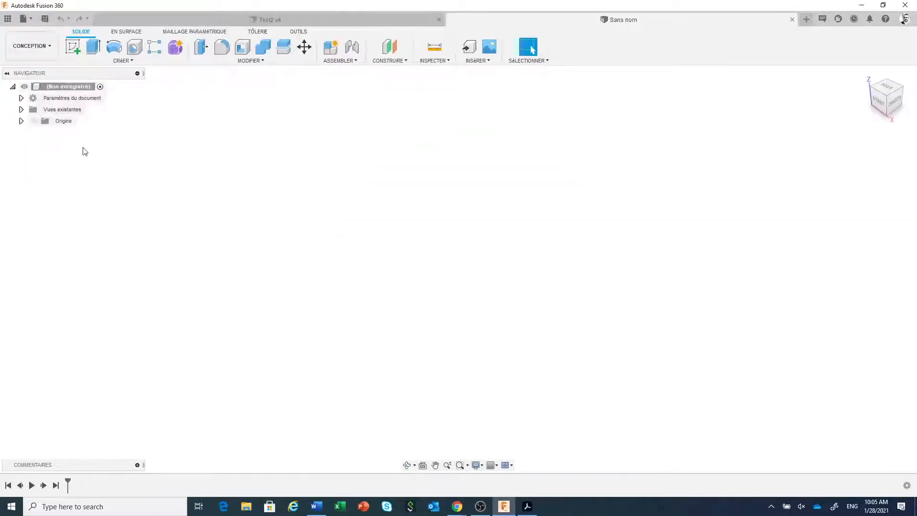
click(45, 22)
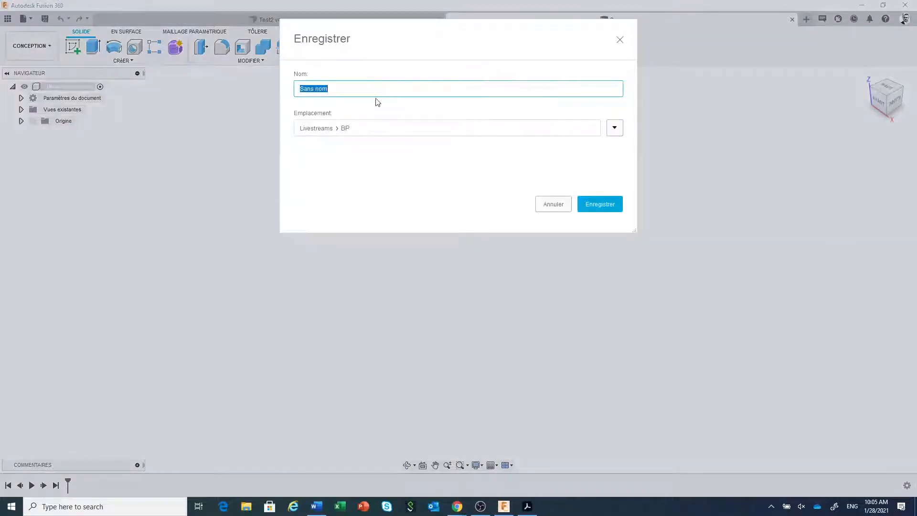
text(Demo)
click(592, 206)
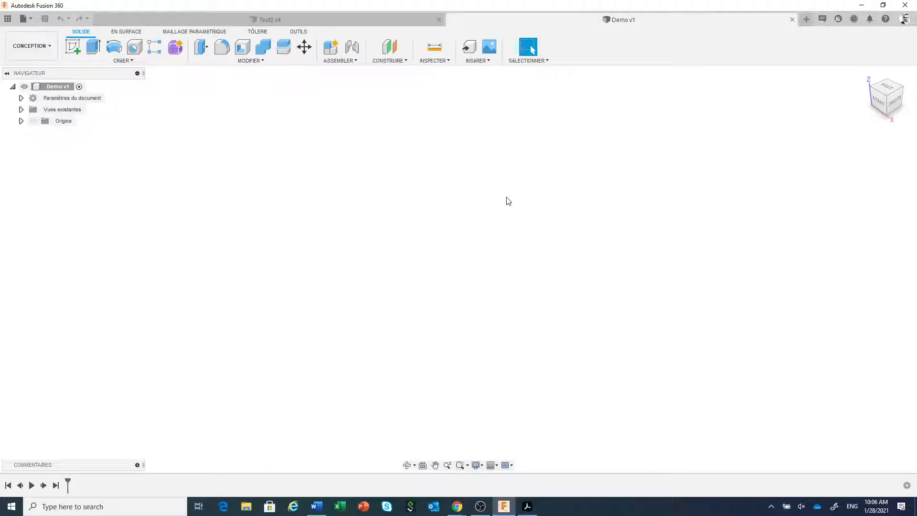
Step: Create and activate a new internal component of type Standard in the Demo design
click(332, 48)
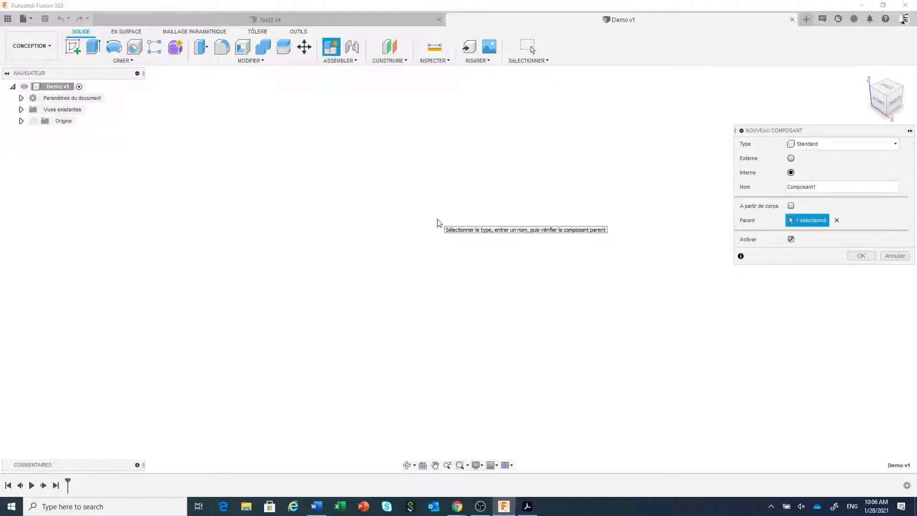
drag(800, 134, 537, 173)
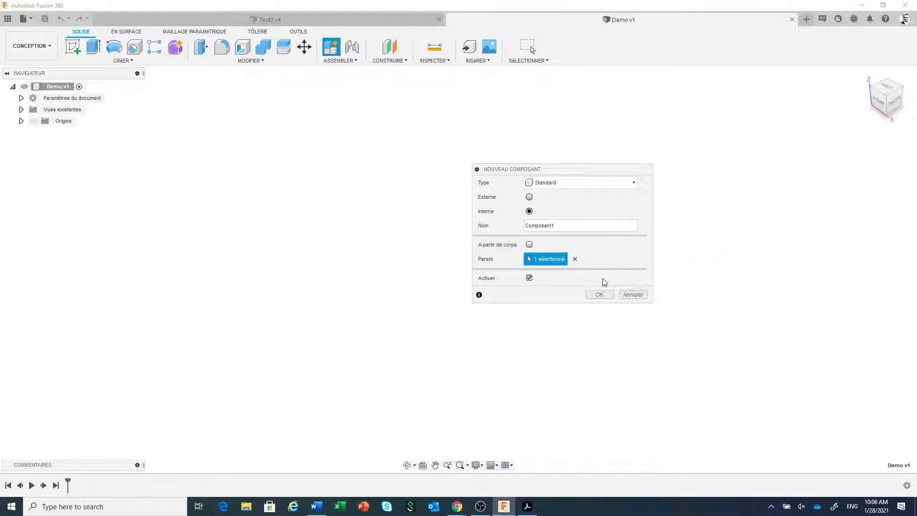
click(596, 294)
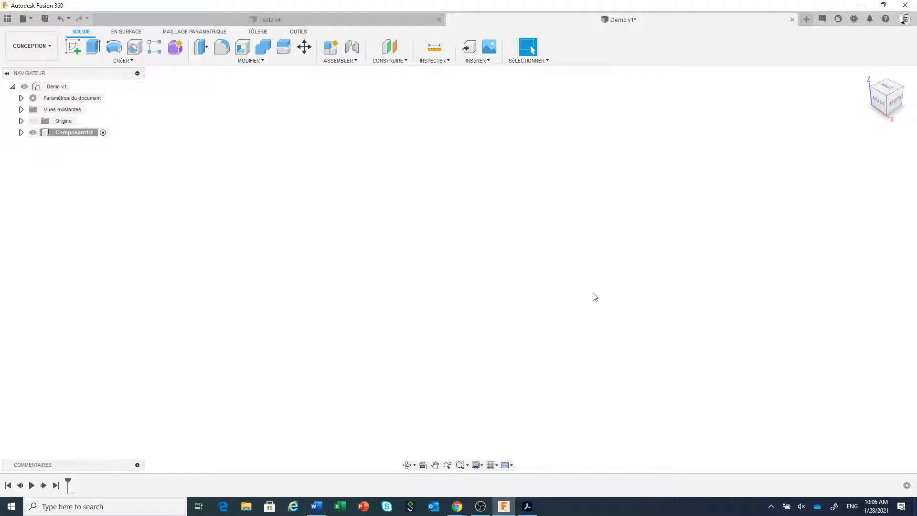
Step: Consult the PDF drawing, and start a sketch on the component's front plane with 3D sketching disabled and the view facing front
click(527, 508)
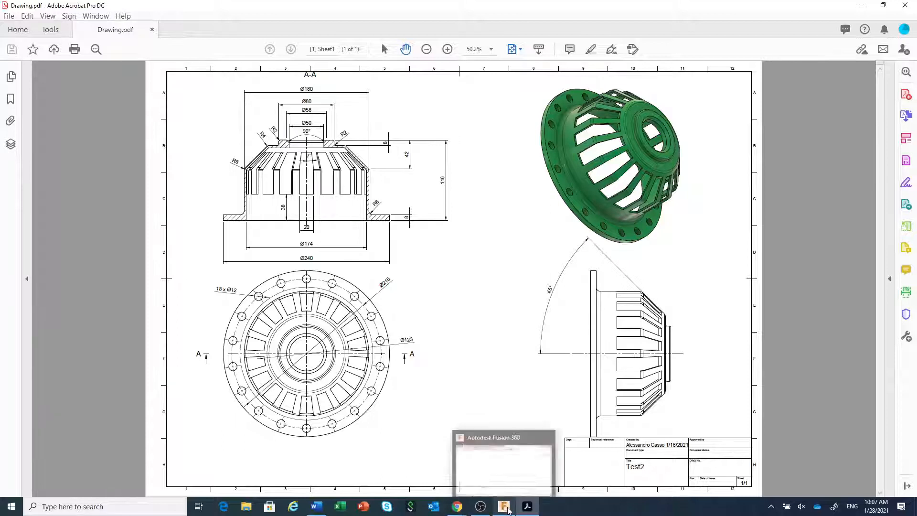
click(505, 507)
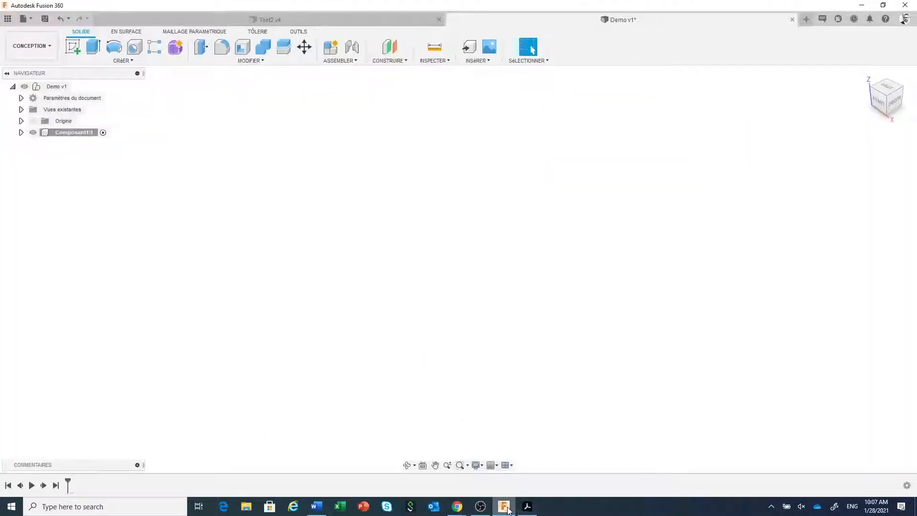
click(73, 46)
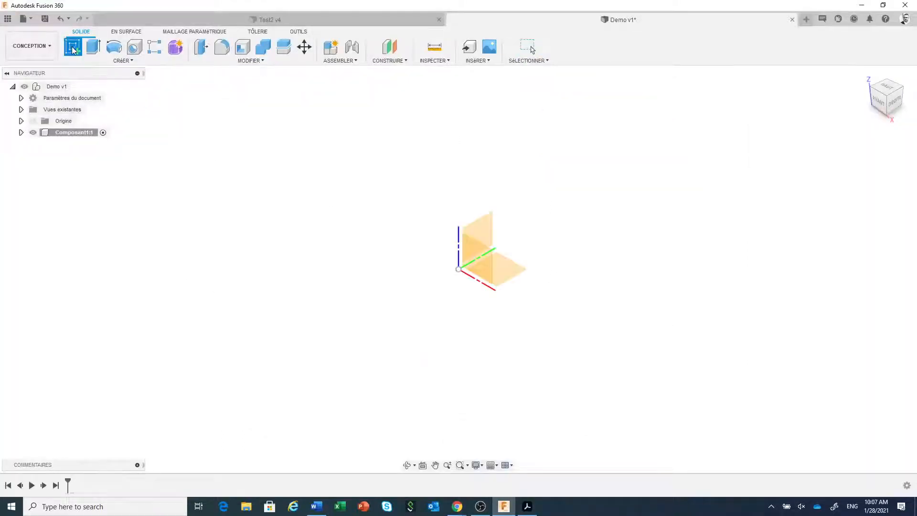
click(480, 264)
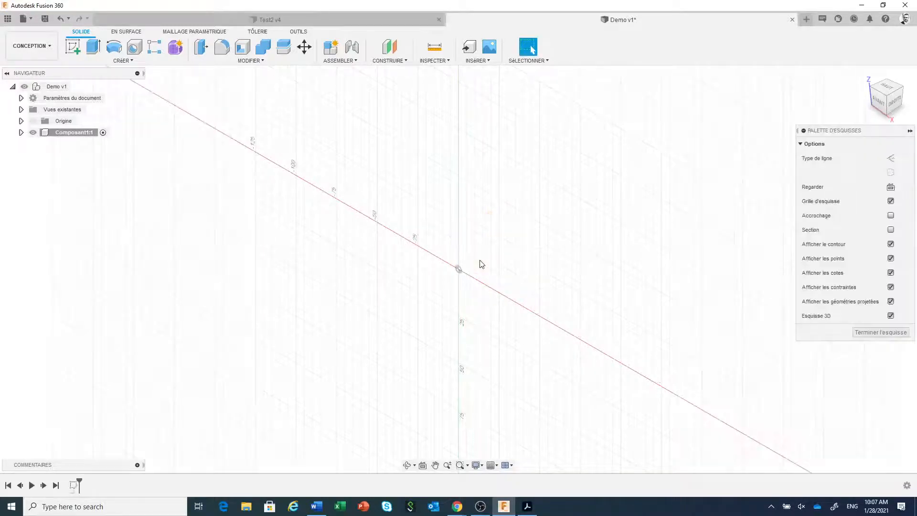
click(890, 315)
click(878, 101)
middle_drag(583, 248, 479, 337)
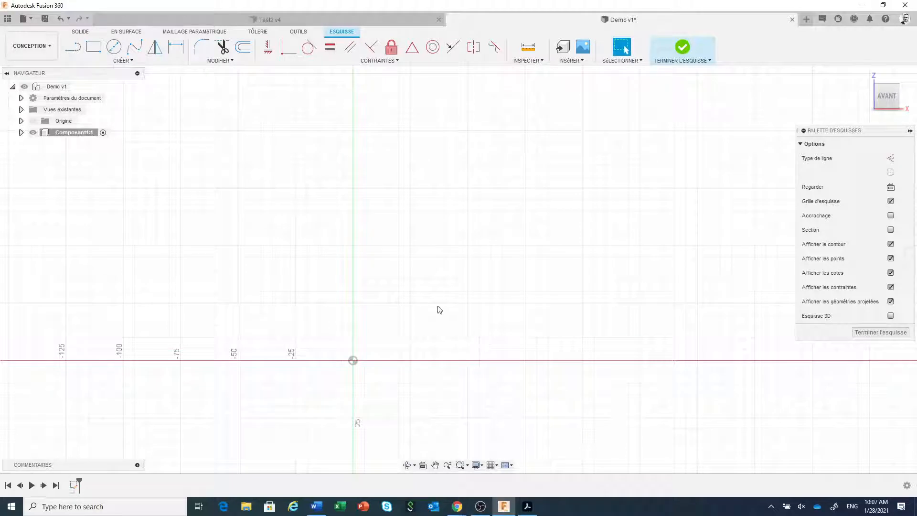
Step: Sketch a closed stepped half-profile from the origin with lines, about 55 mm high, with a sloped shoulder and a base flange
click(73, 46)
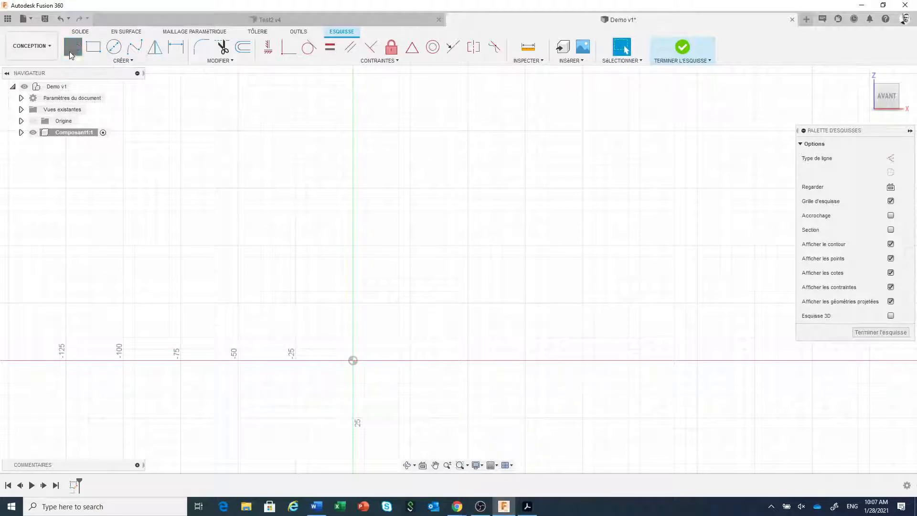
click(353, 360)
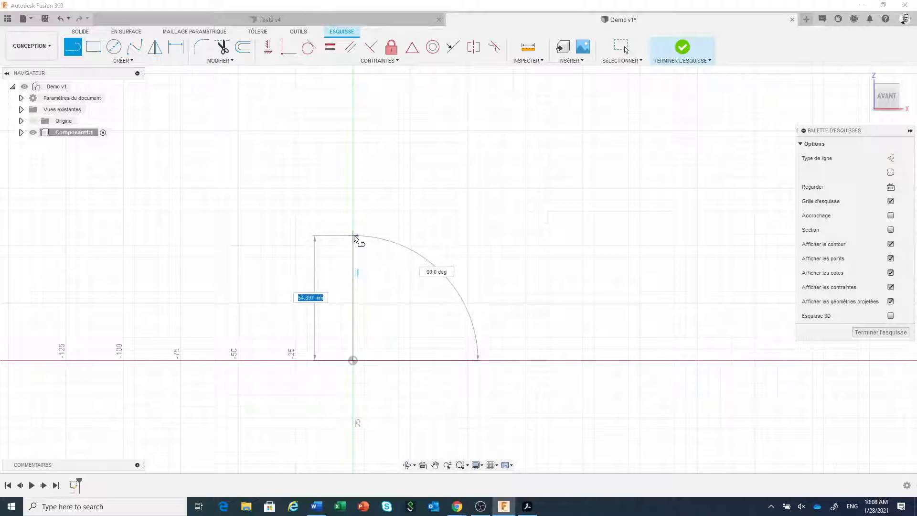
click(352, 234)
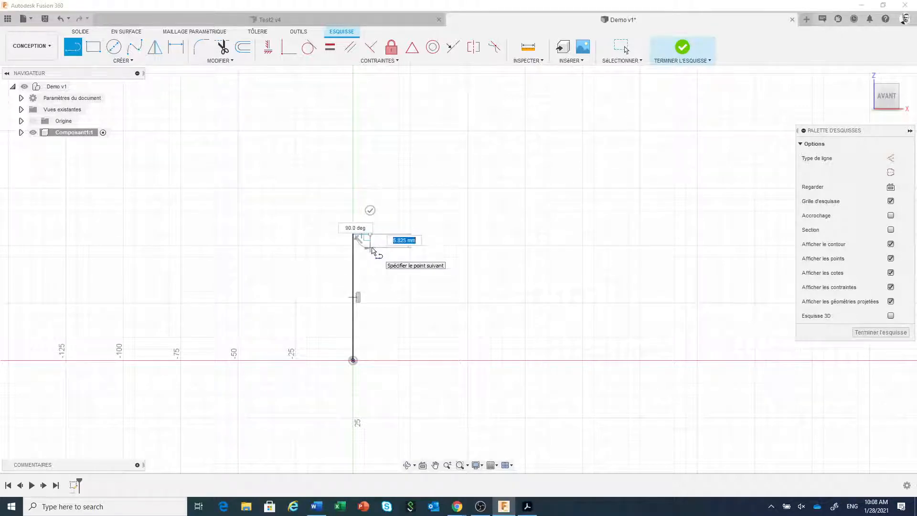
click(370, 247)
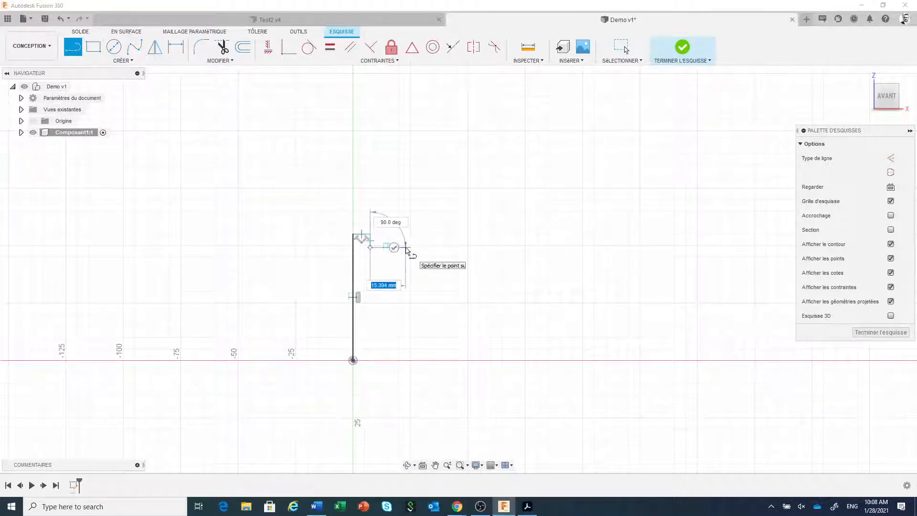
click(406, 248)
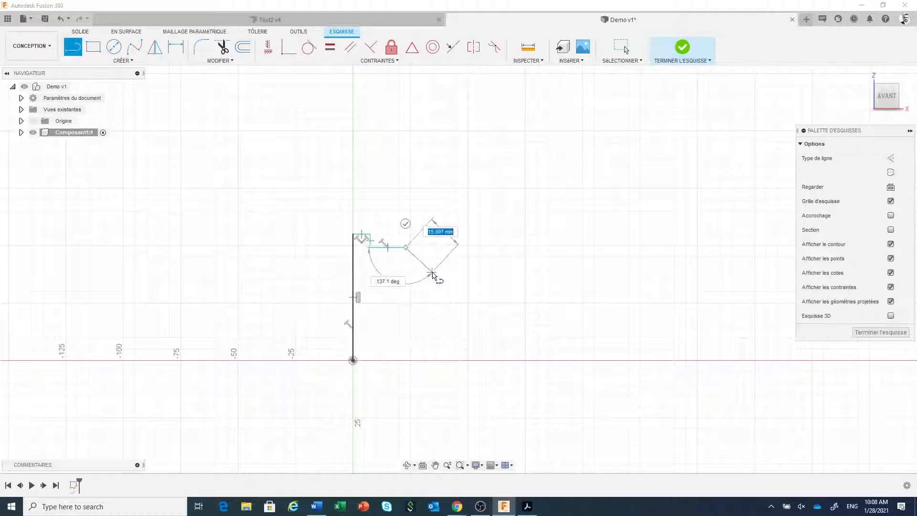
click(433, 274)
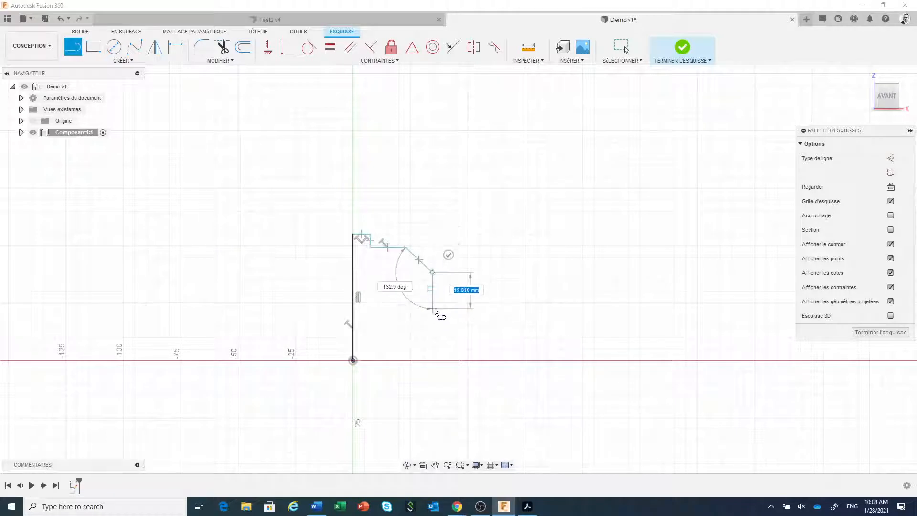
click(433, 343)
click(476, 344)
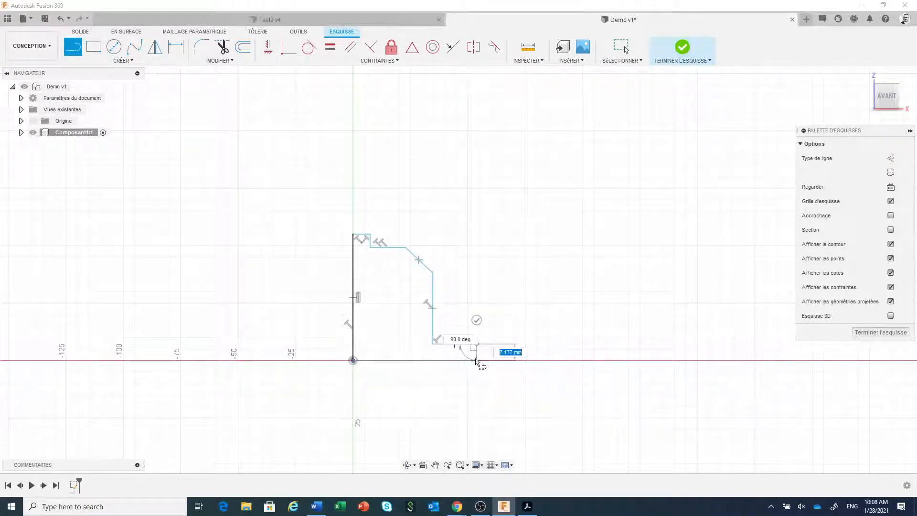
click(477, 361)
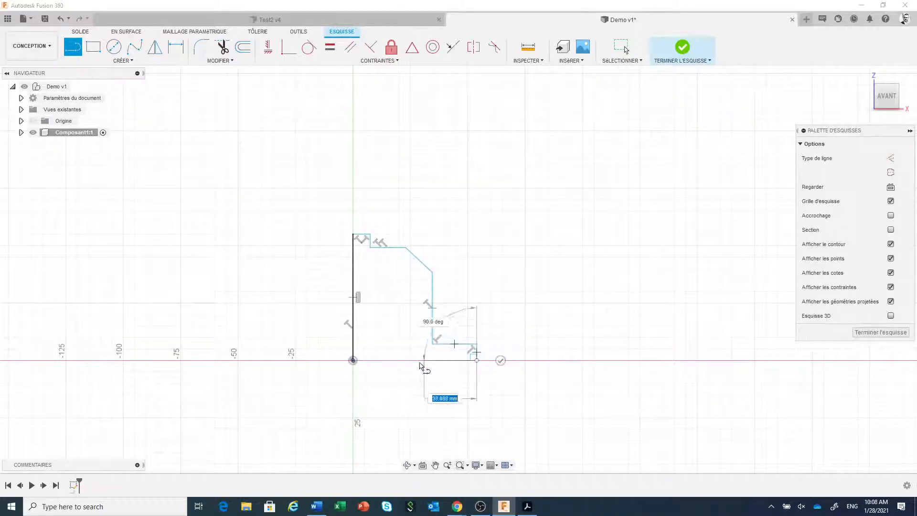
click(353, 360)
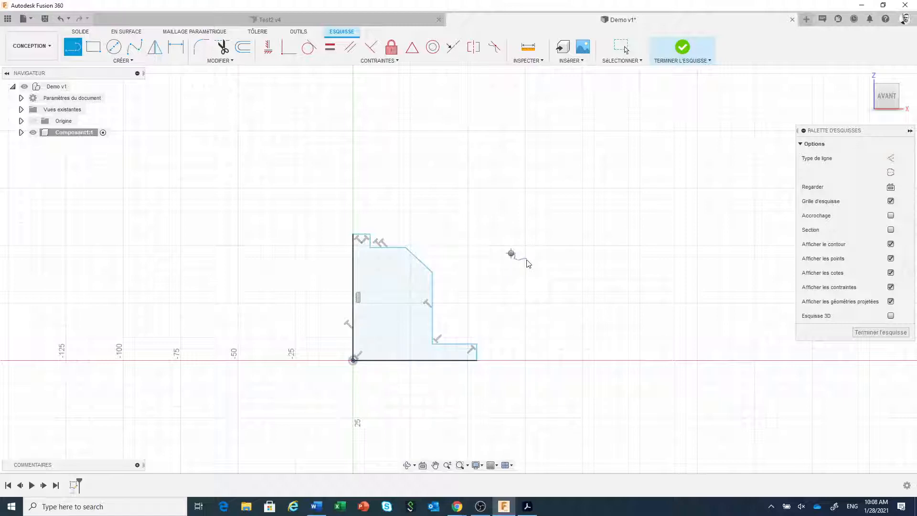
key(Escape)
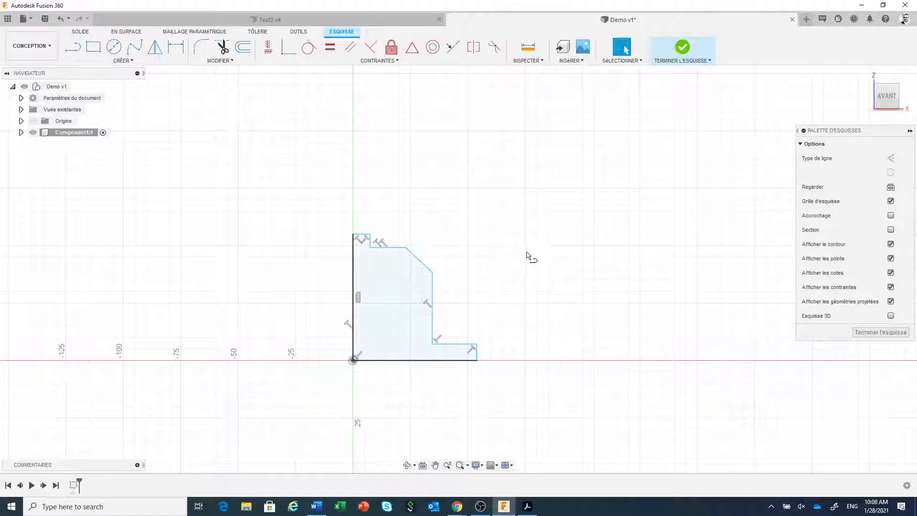
Step: Dimension the profile's vertical line through the origin to 116 mm
click(175, 47)
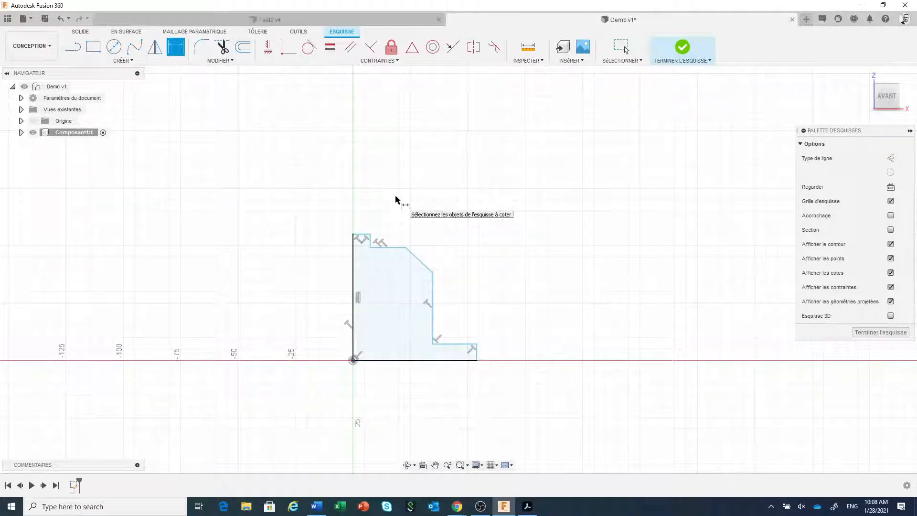
click(352, 280)
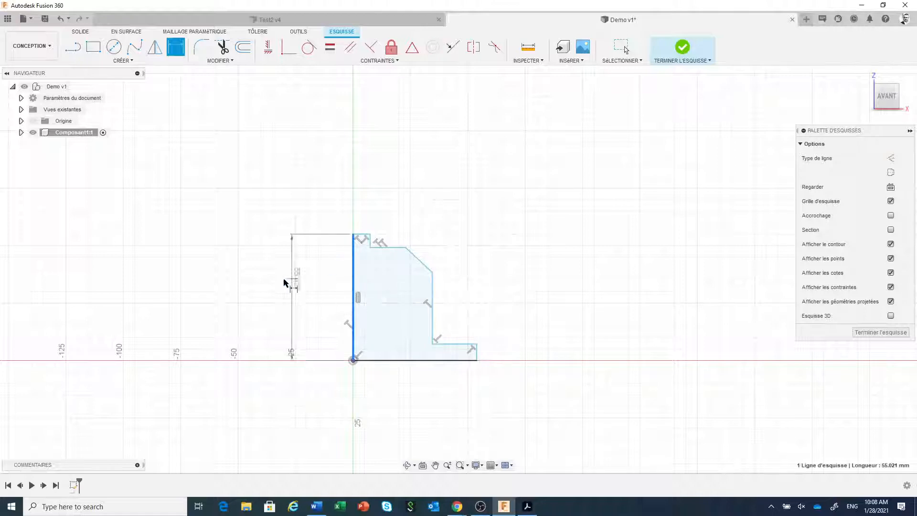
click(276, 282)
key(BackSpace)
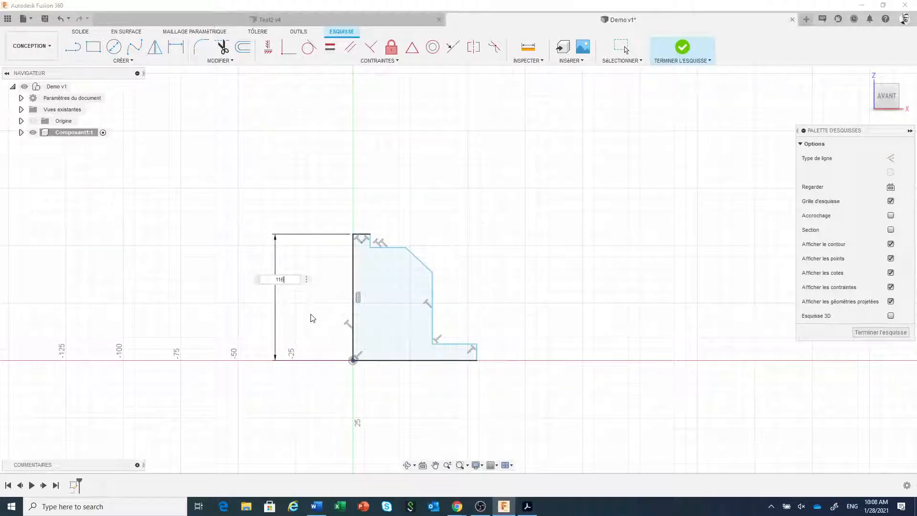
text(116)
key(Return)
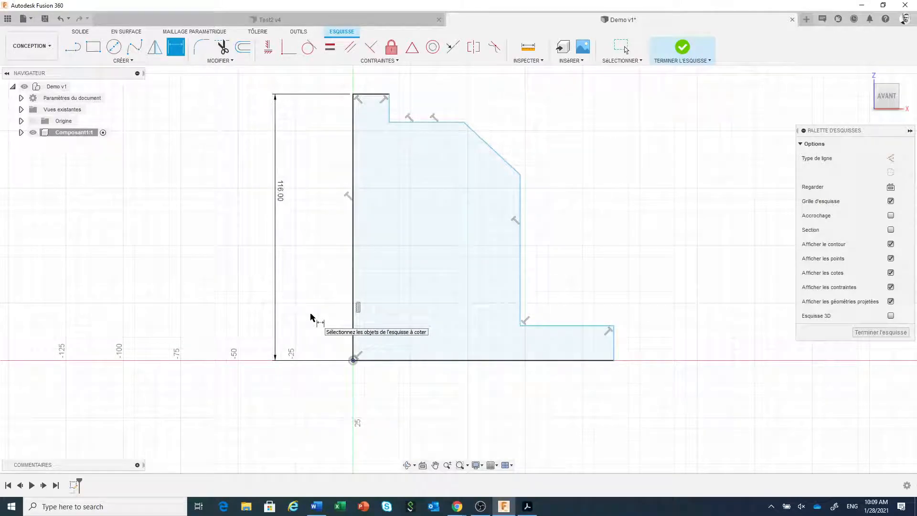
middle_drag(305, 294, 280, 321)
key(d)
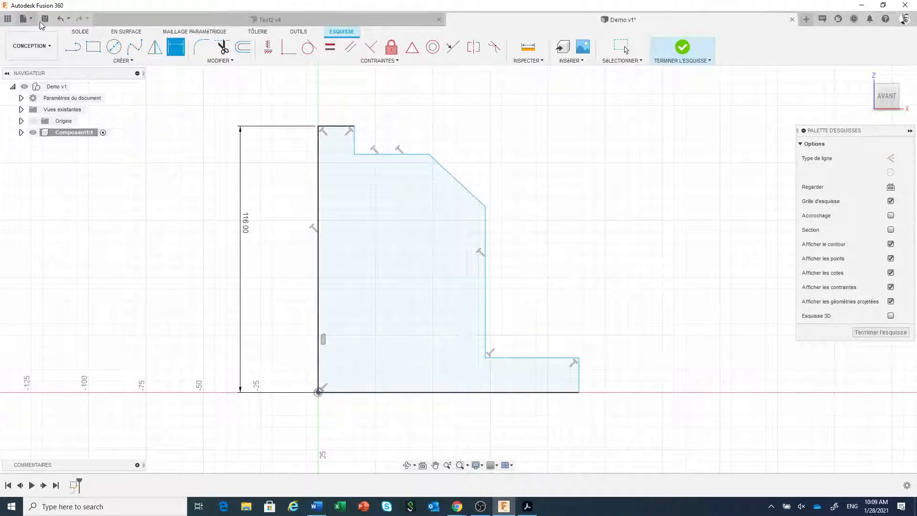
Step: Undo the profile's height dimension
click(60, 20)
click(59, 20)
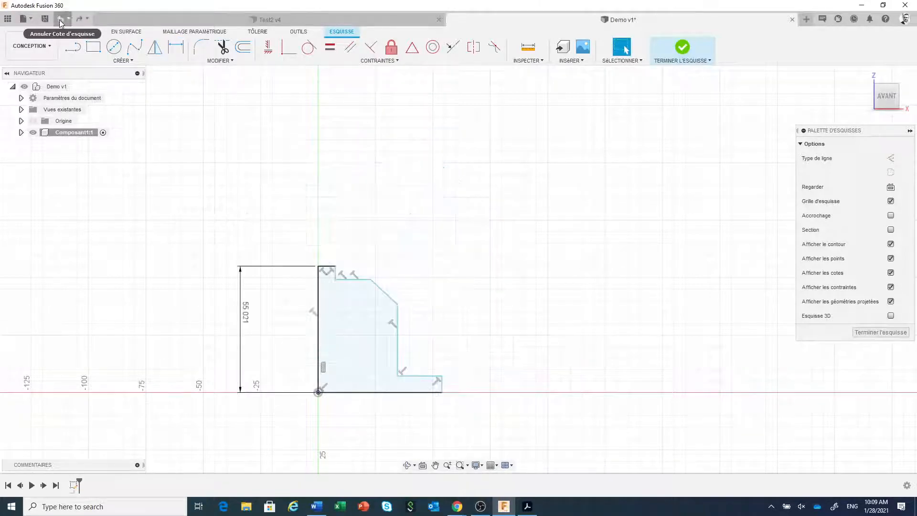
Step: In the design preferences, turn off scaling the entire sketch at the first dimension and apply the change
click(905, 20)
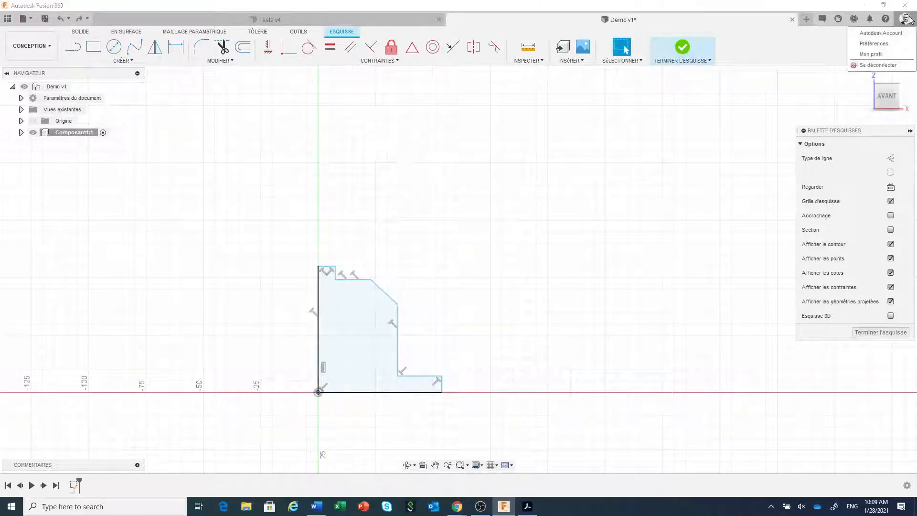
click(876, 45)
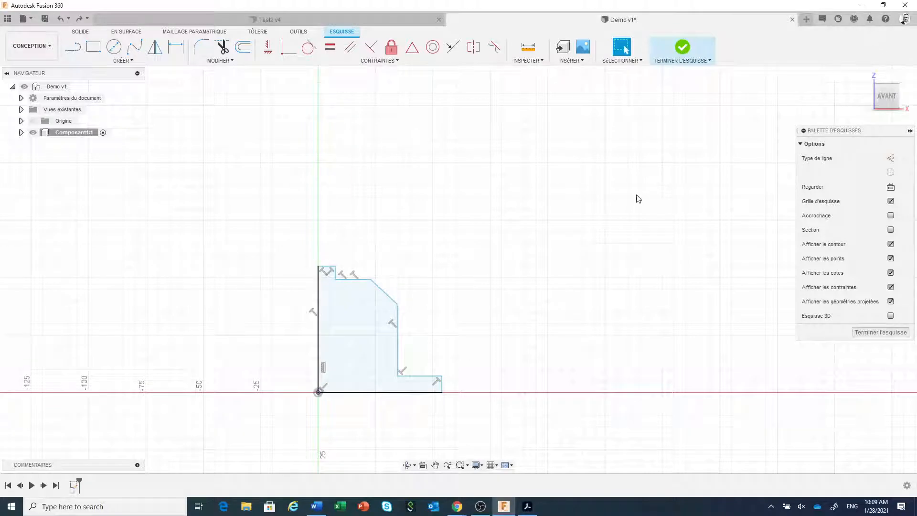
click(256, 147)
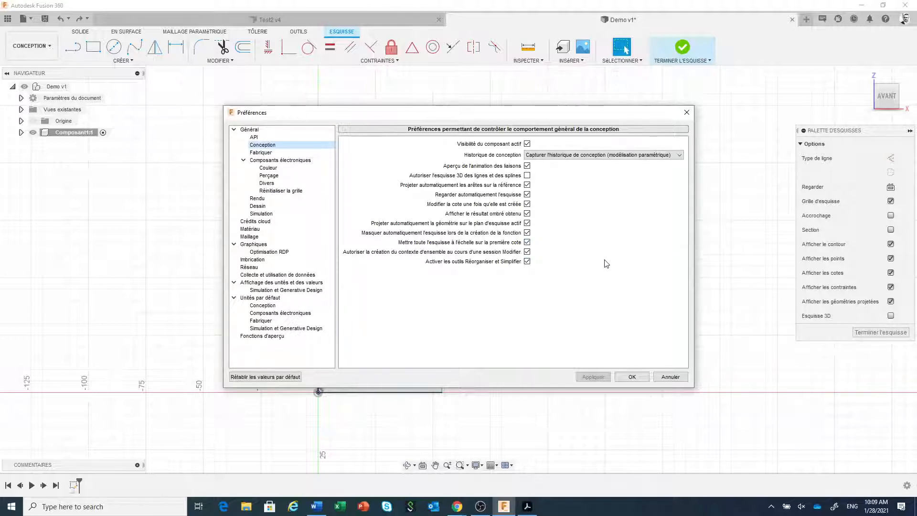
click(527, 243)
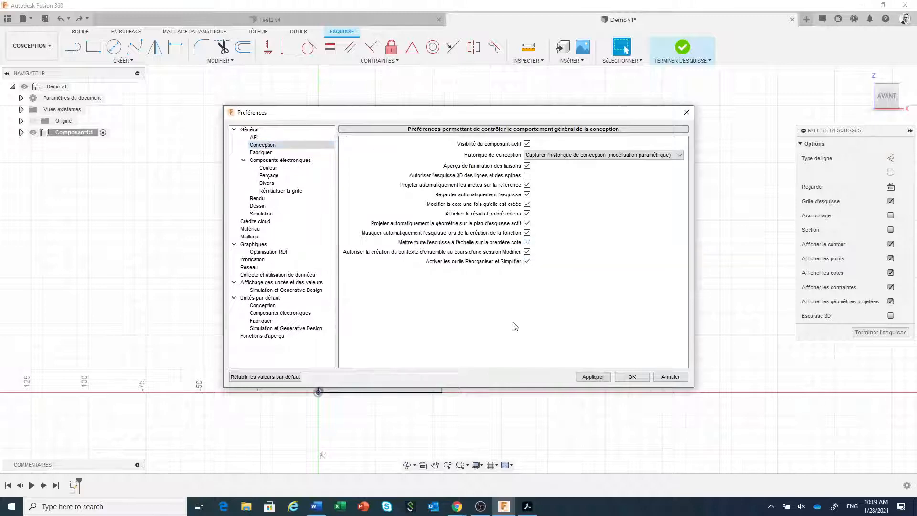
click(592, 377)
click(629, 377)
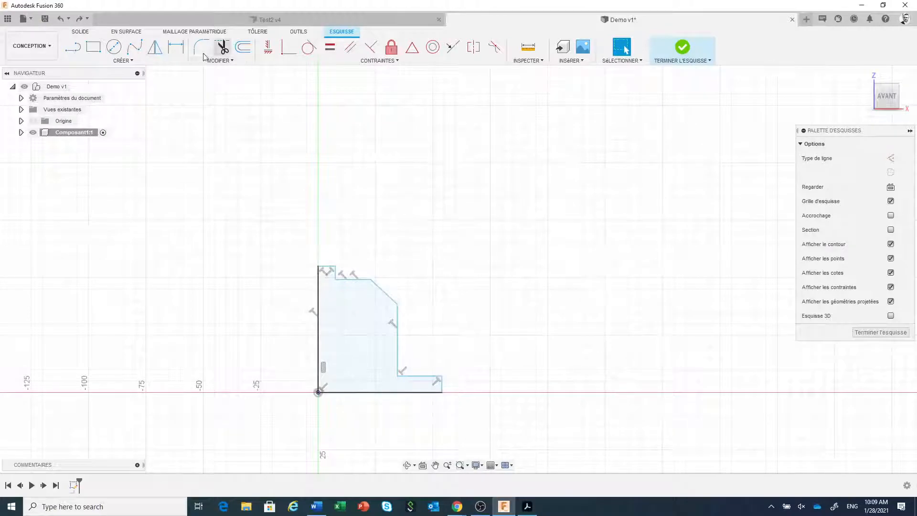
Step: Try dimensioning the profile's vertical line through the origin to 116 mm, and undo the dimension
click(175, 46)
click(319, 343)
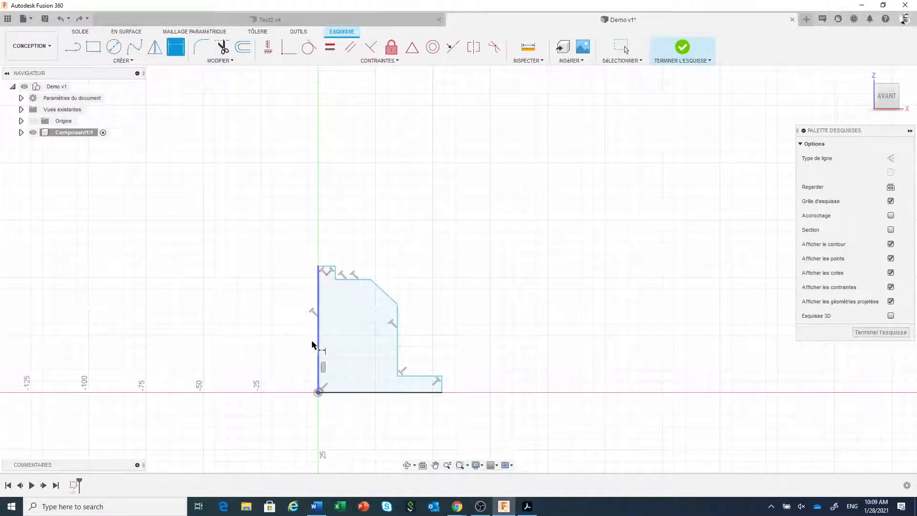
text(116)
key(Return)
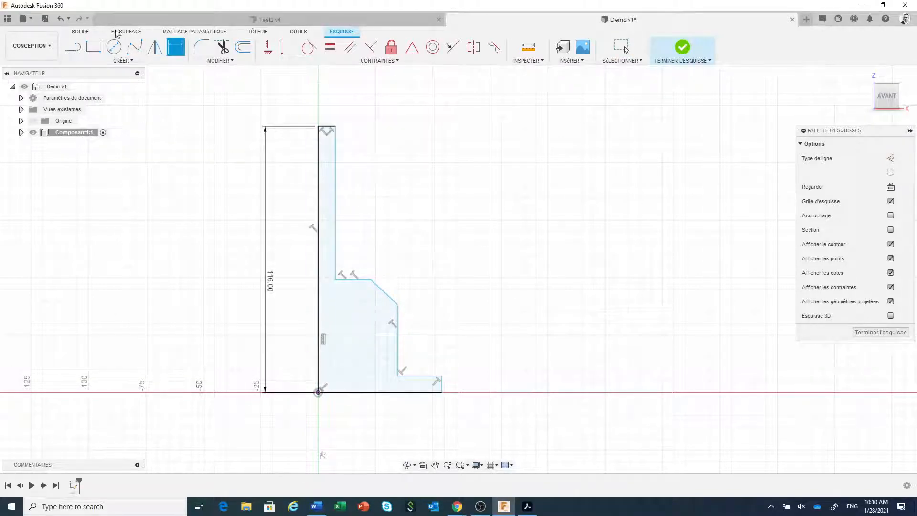
key(Escape)
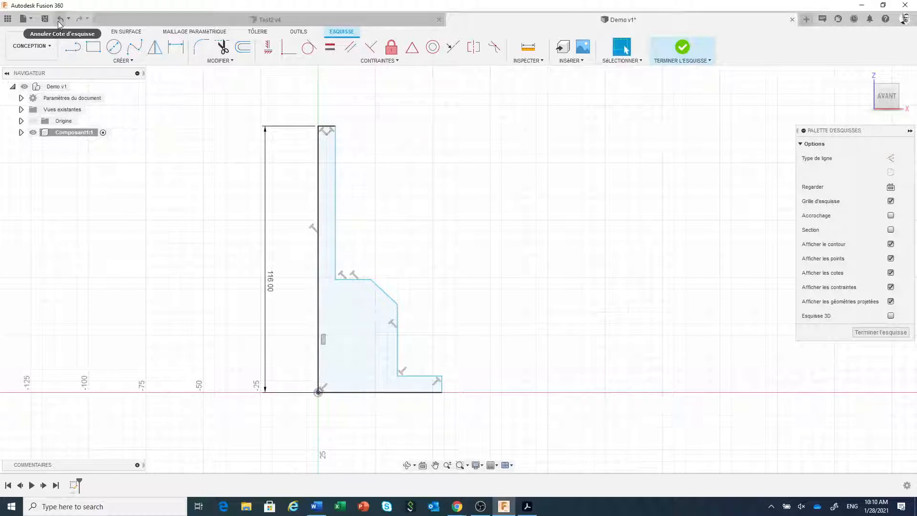
click(58, 21)
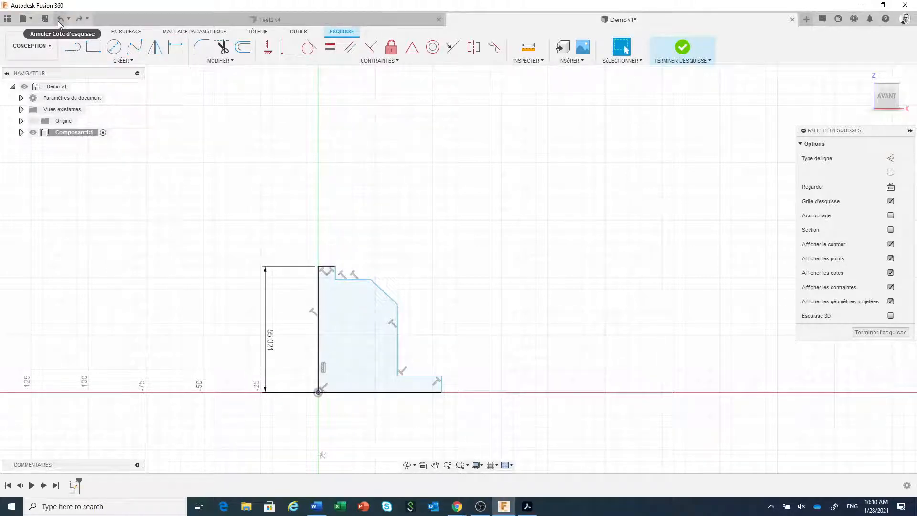
click(58, 21)
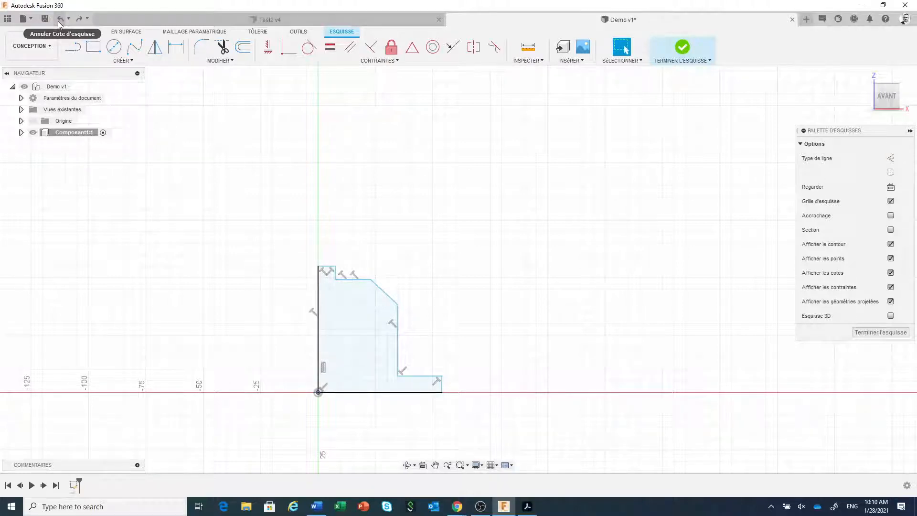
Step: Try a 42 mm vertical dimension from the top step's outer corner to the sloped shoulder's lower end, and undo it
click(176, 46)
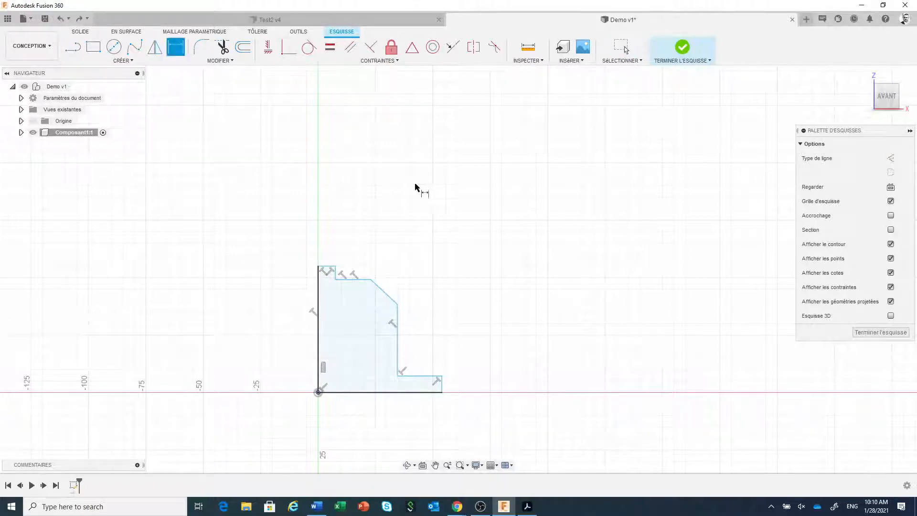
click(335, 266)
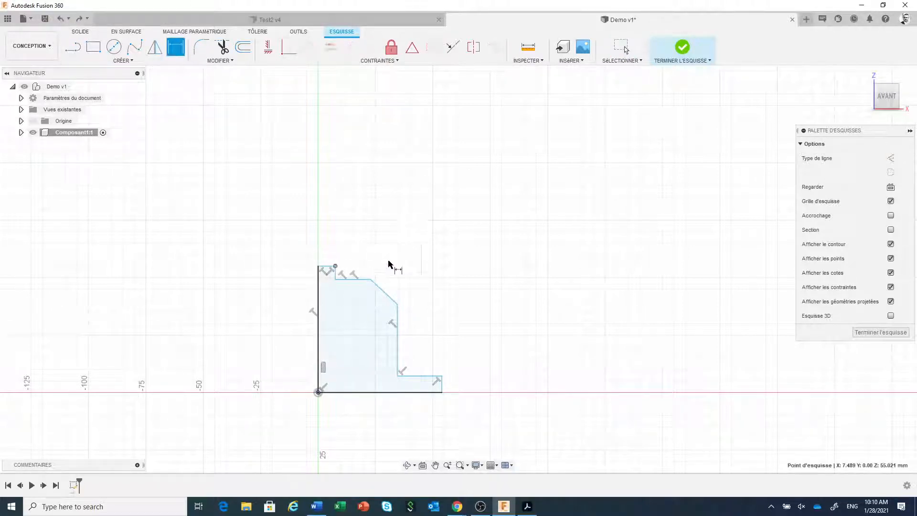
click(397, 304)
click(459, 286)
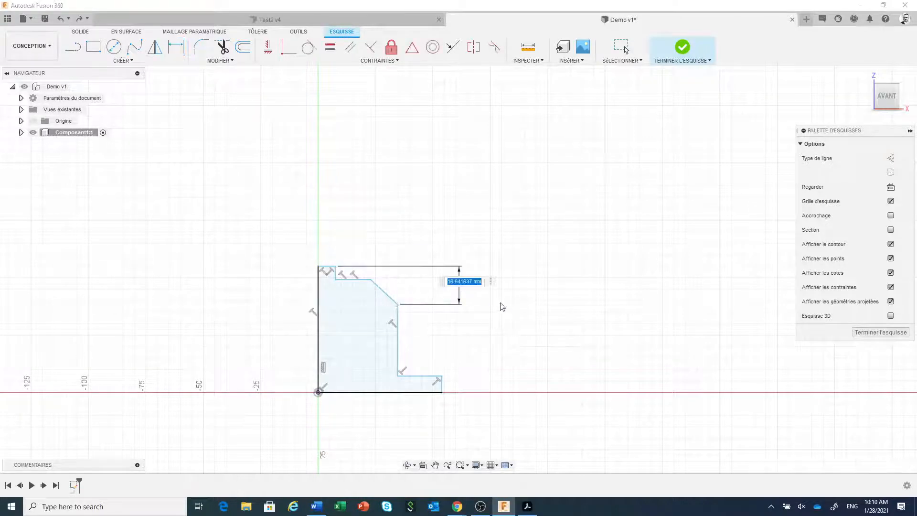
text(42)
key(Return)
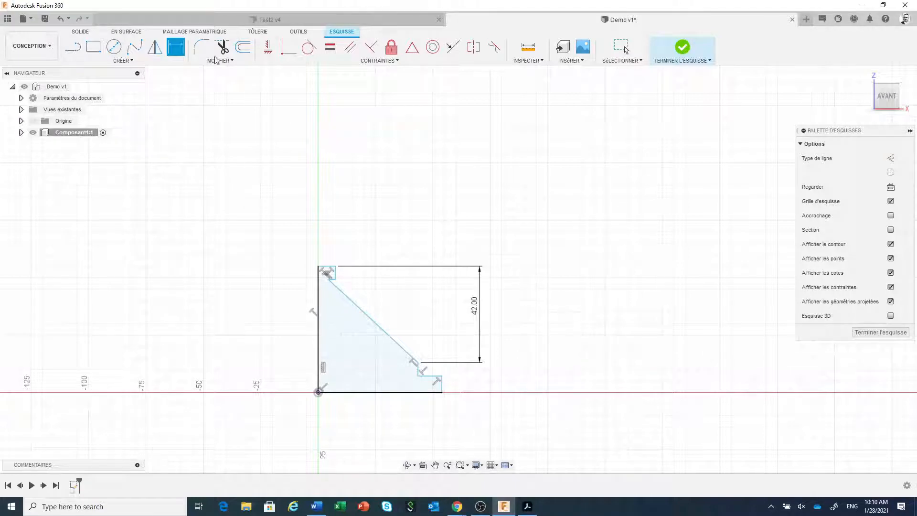
key(Escape)
click(60, 21)
click(60, 22)
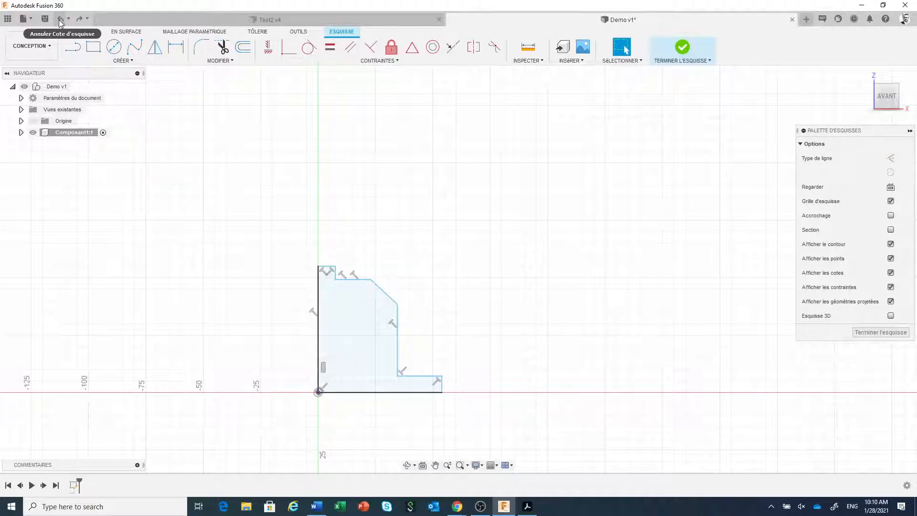
Step: In the design preferences, turn scaling the entire sketch at the first dimension back on and apply it
click(905, 19)
click(882, 44)
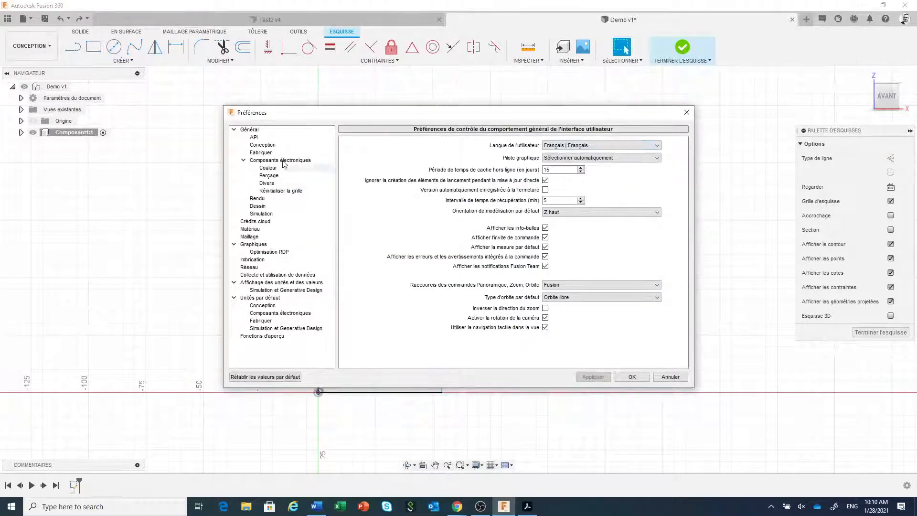
click(263, 145)
click(527, 242)
drag(588, 120, 712, 86)
click(719, 344)
click(753, 342)
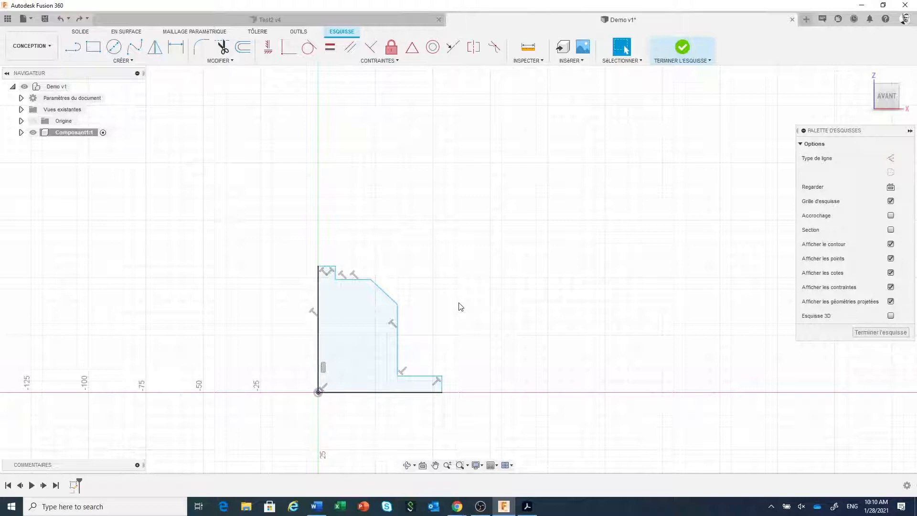
Step: Dimension the vertical distance from the top step's outer corner to the sloped shoulder's lower end as 42 mm
click(176, 47)
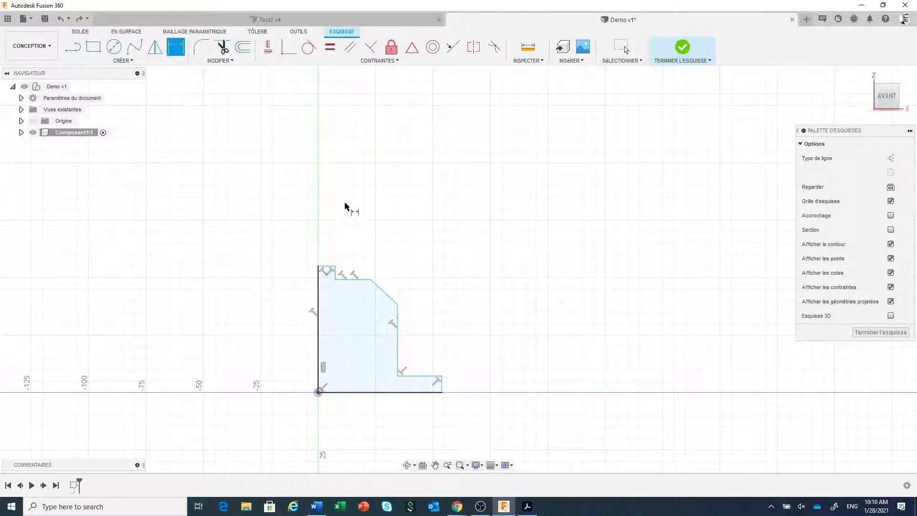
click(335, 265)
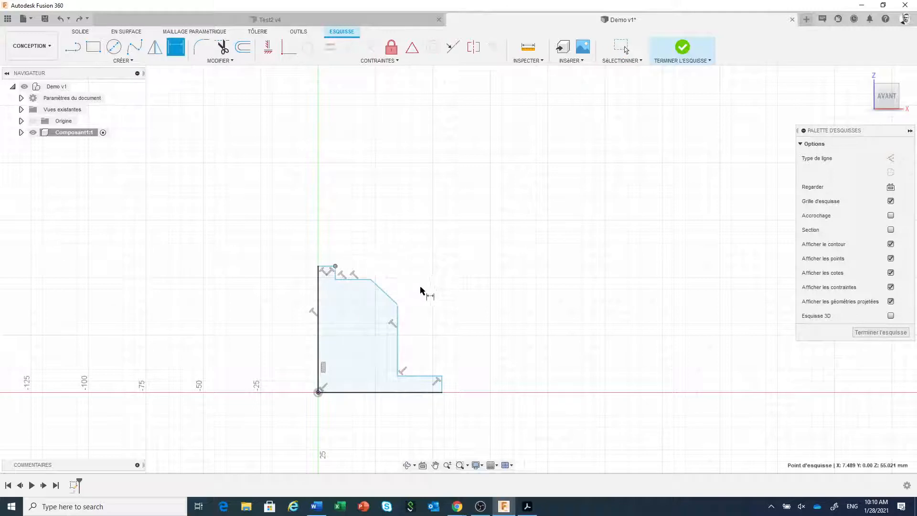
click(397, 304)
click(471, 286)
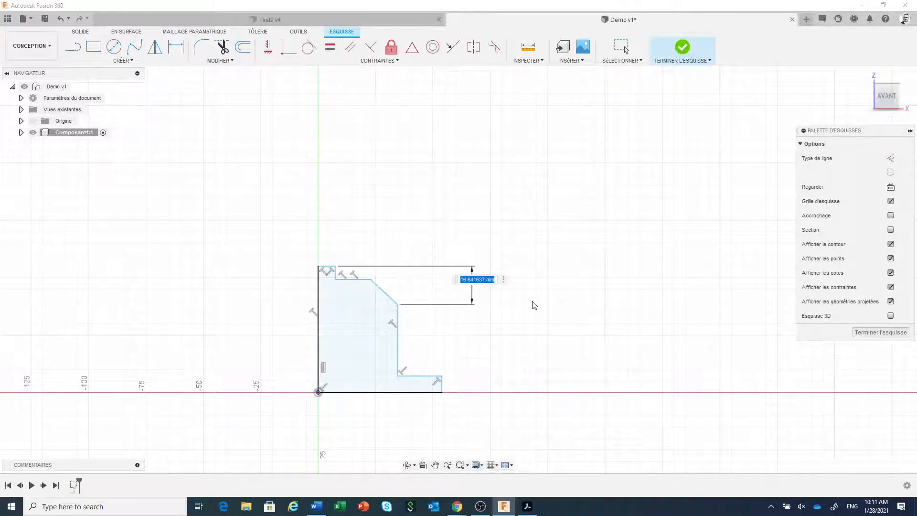
text(42)
key(Return)
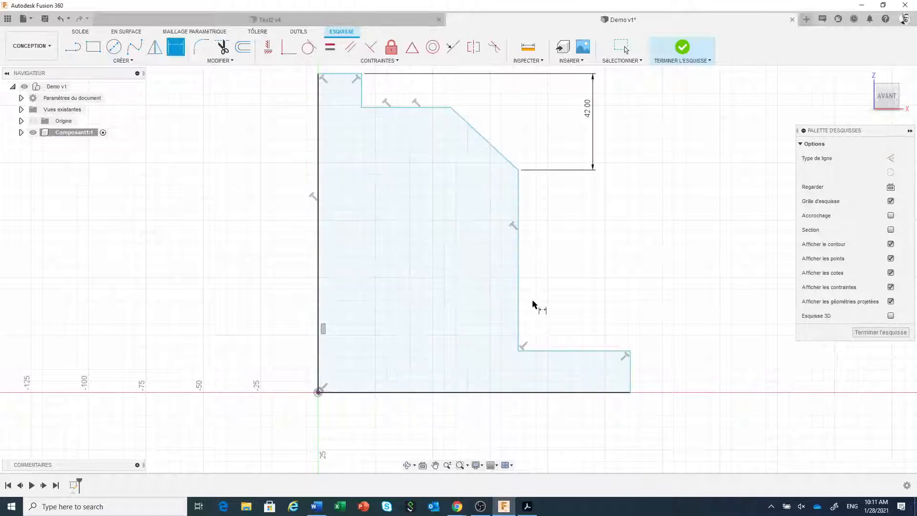
Step: Dimension the profile's vertical line through the origin to 116 mm
scroll(395, 313, down, 1)
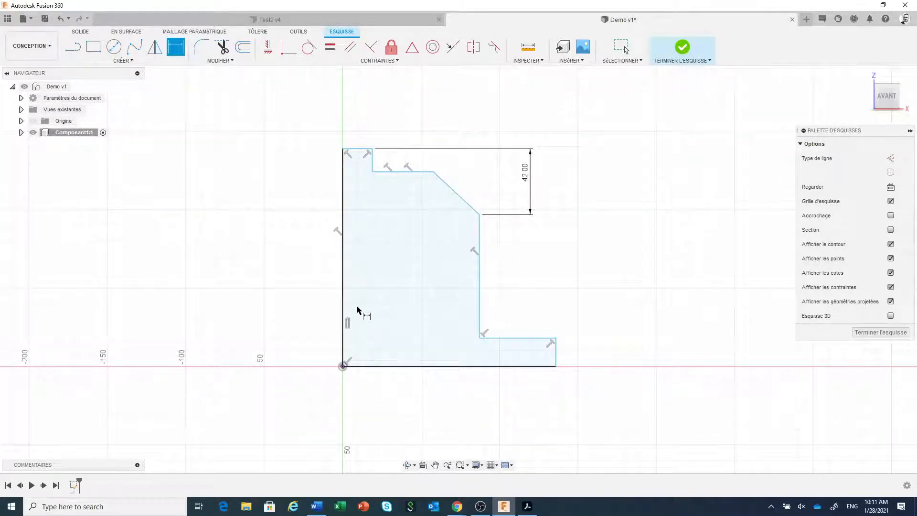
click(343, 290)
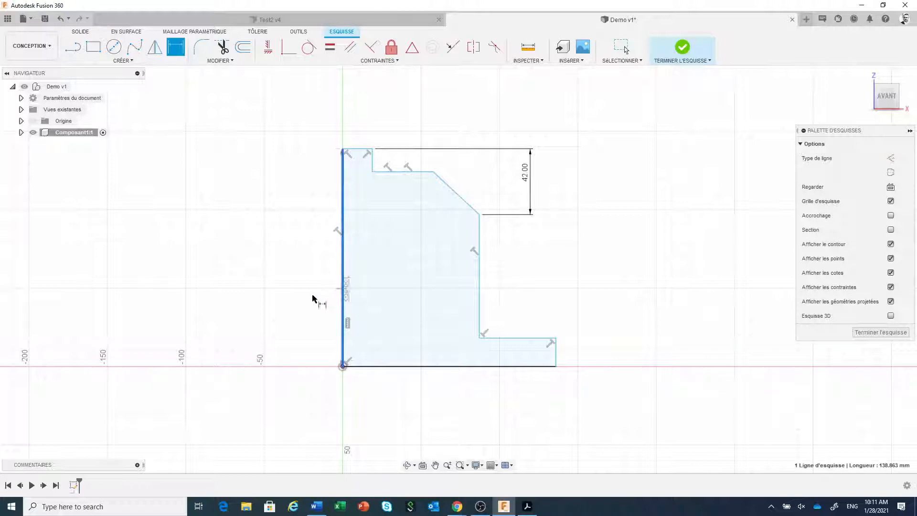
click(261, 284)
key(BackSpace)
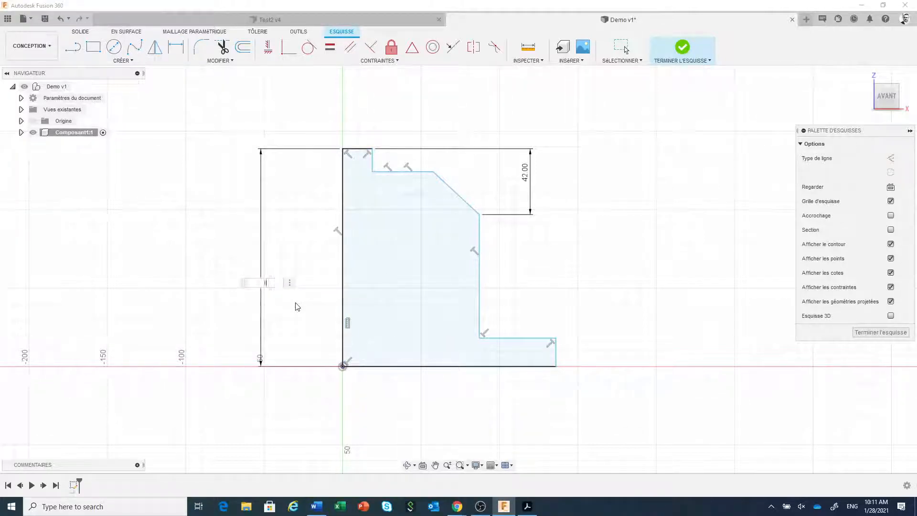
text(116)
key(Return)
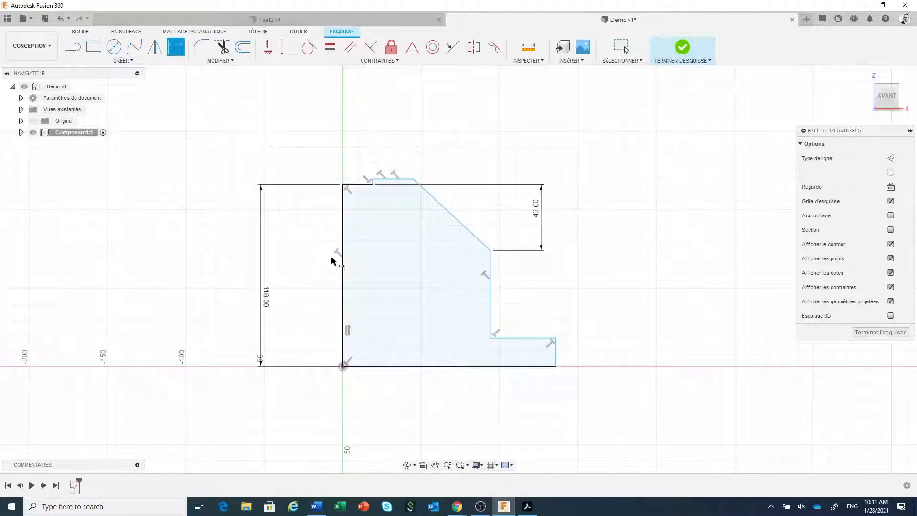
key(Escape)
Step: Undo the 116 mm height value and delete the 42 mm shoulder dimension
click(361, 185)
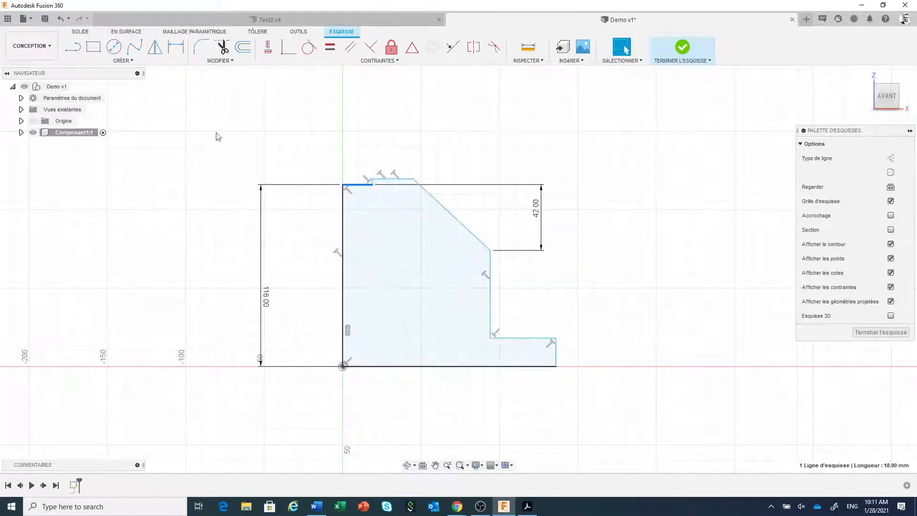
click(61, 19)
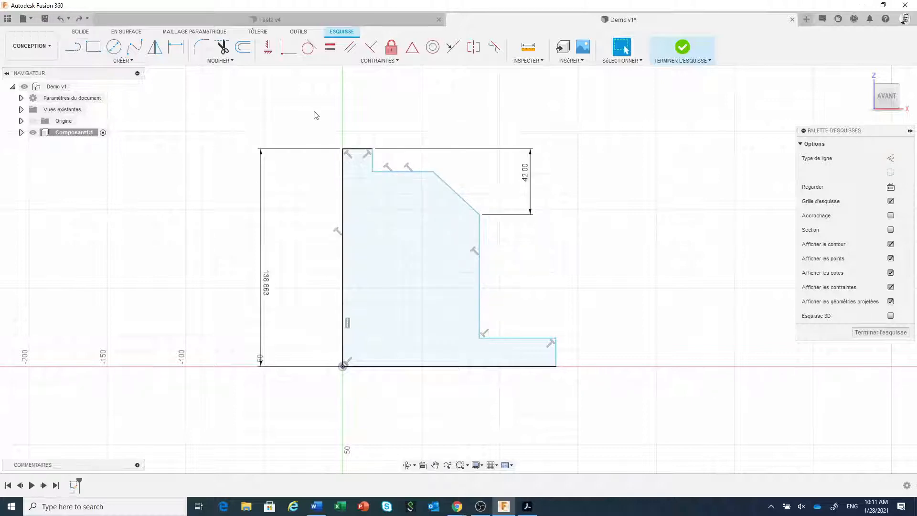
click(531, 185)
right_click(531, 185)
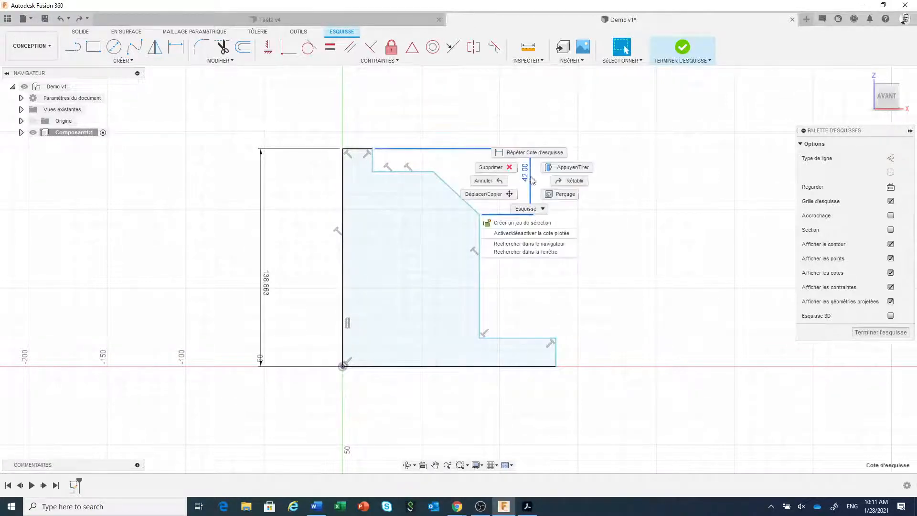
click(505, 168)
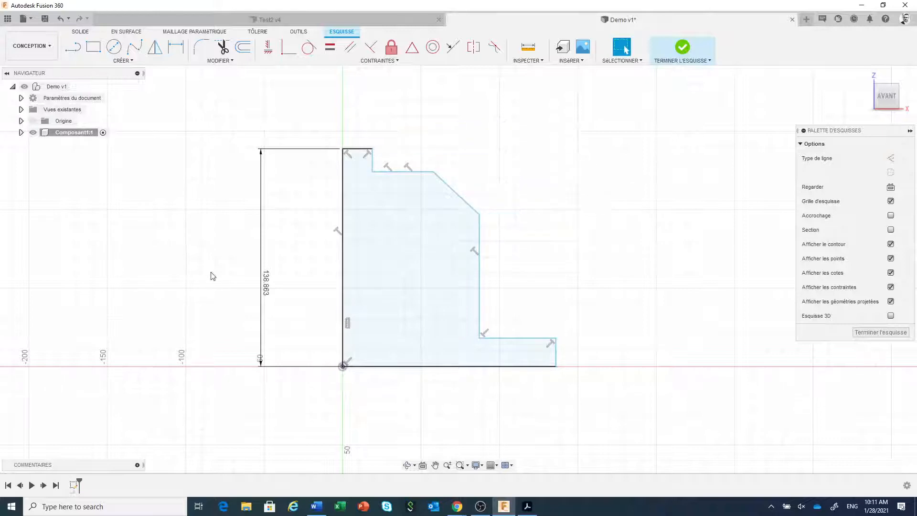
Step: Set the remaining overall height dimension of the profile to 116 mm
double_click(264, 286)
text(116)
key(Return)
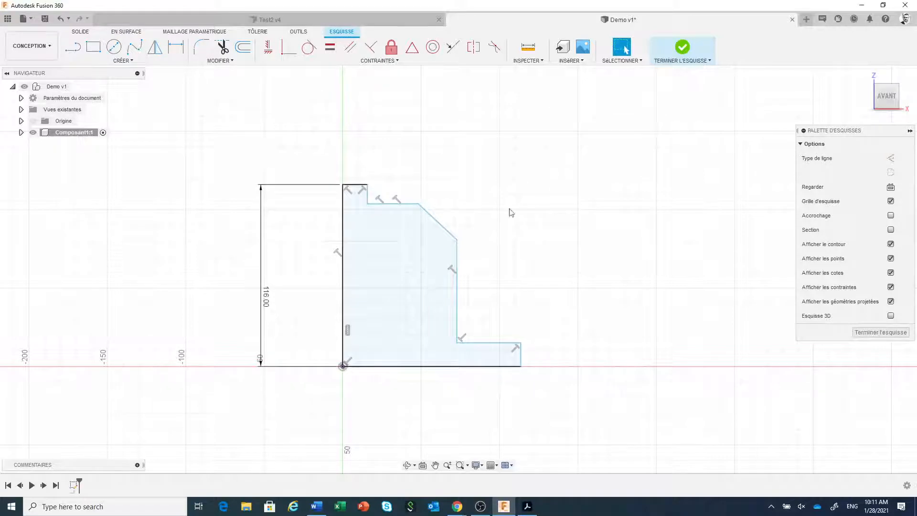
Step: Add a 42 mm vertical dimension between the top step's outer corner and the lower end of the sloped shoulder
click(368, 185)
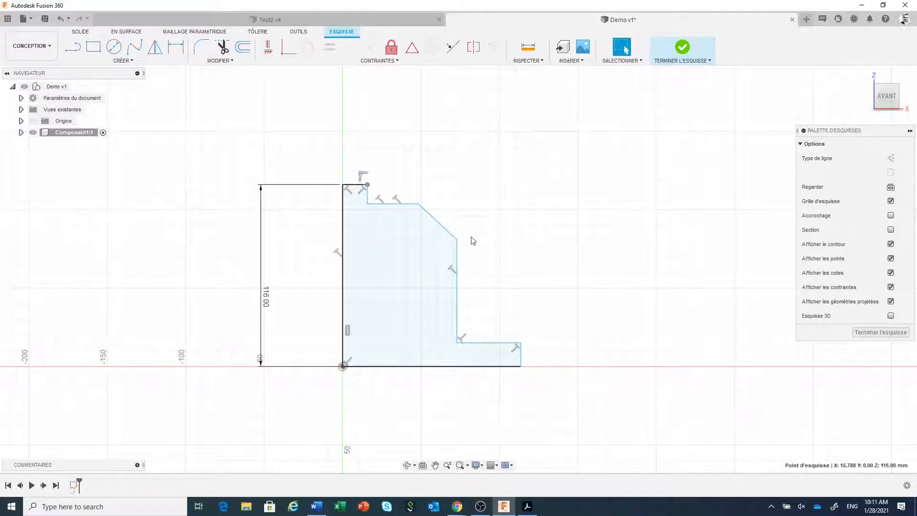
click(457, 239)
click(175, 47)
click(368, 186)
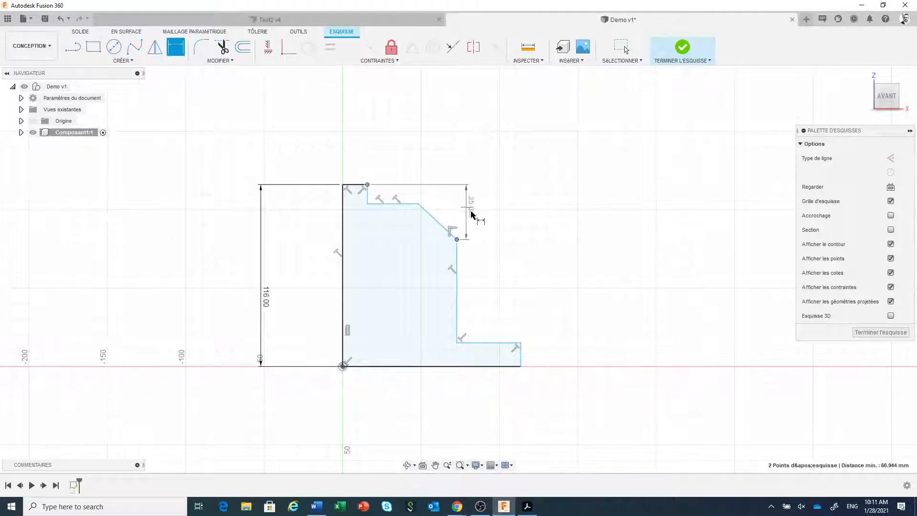
click(511, 222)
text(42)
key(Return)
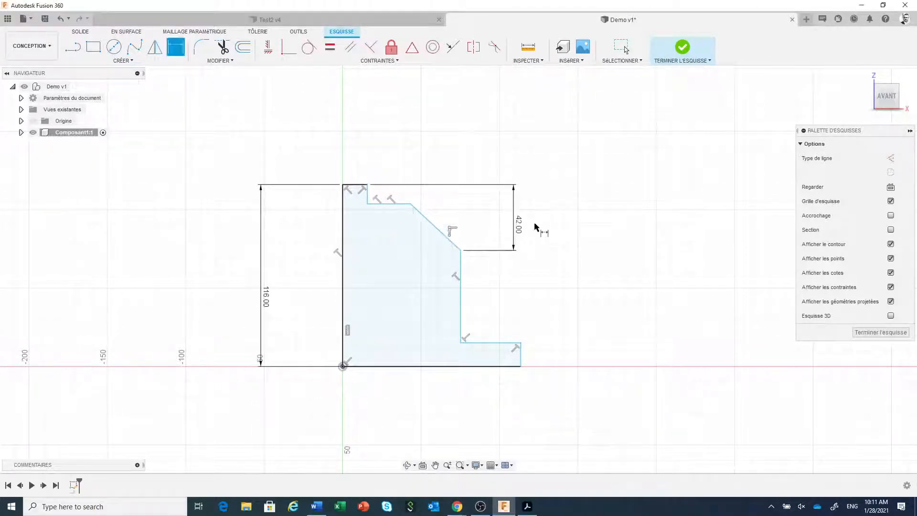
Step: Dimension the short vertical line of the profile's top step to 8 mm
click(367, 194)
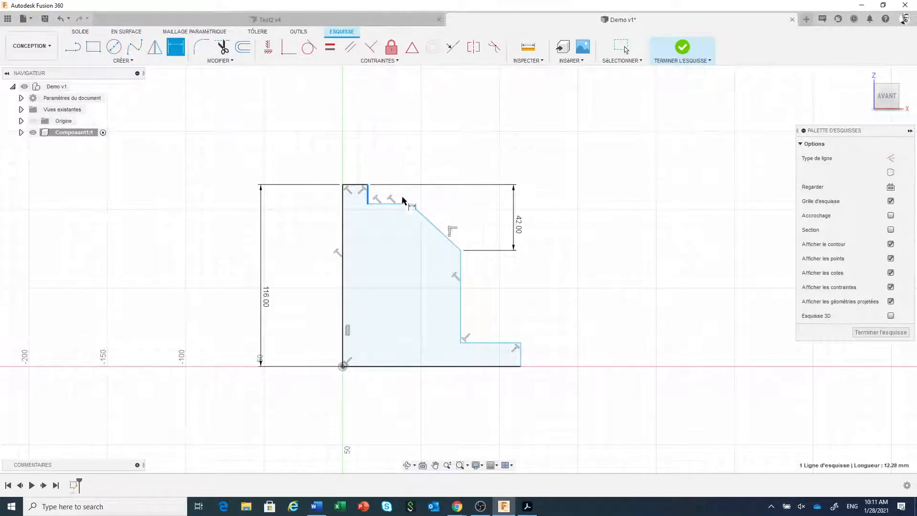
click(477, 201)
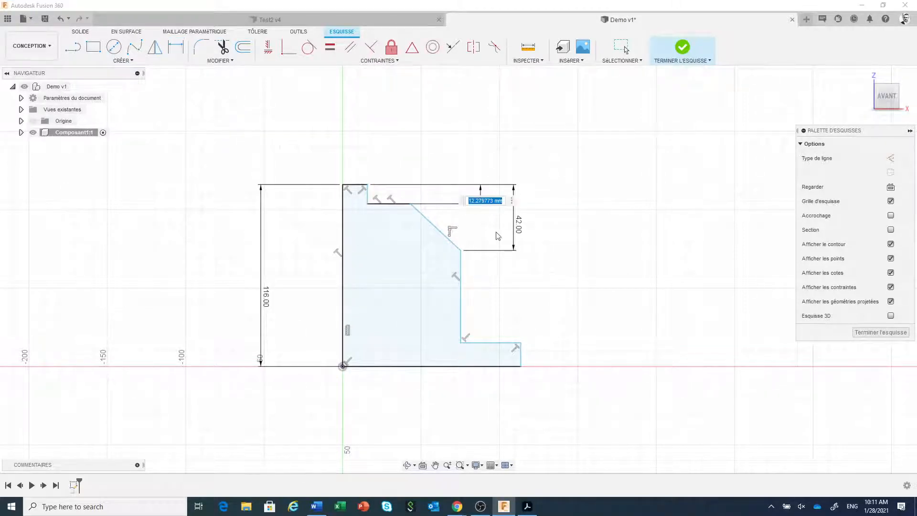
text(8)
key(Return)
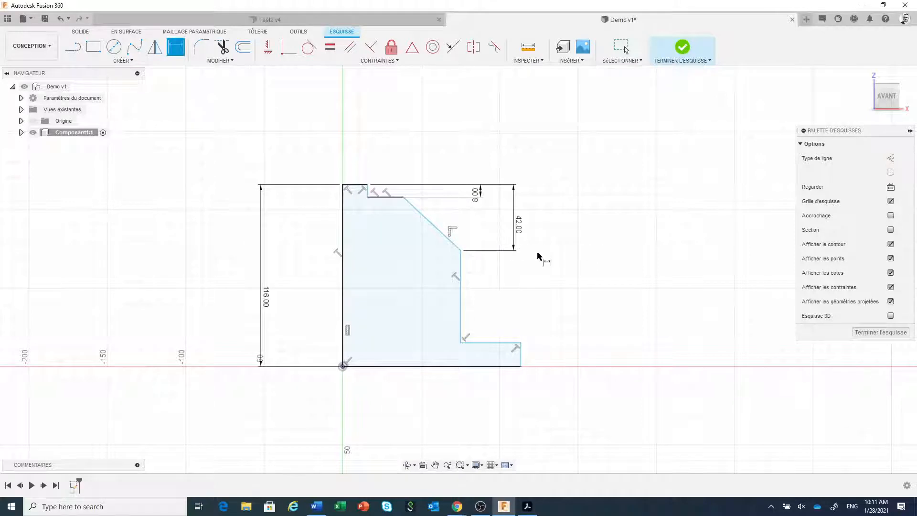
Step: Dimension the outer vertical edge of the base flange to 8 mm
click(521, 359)
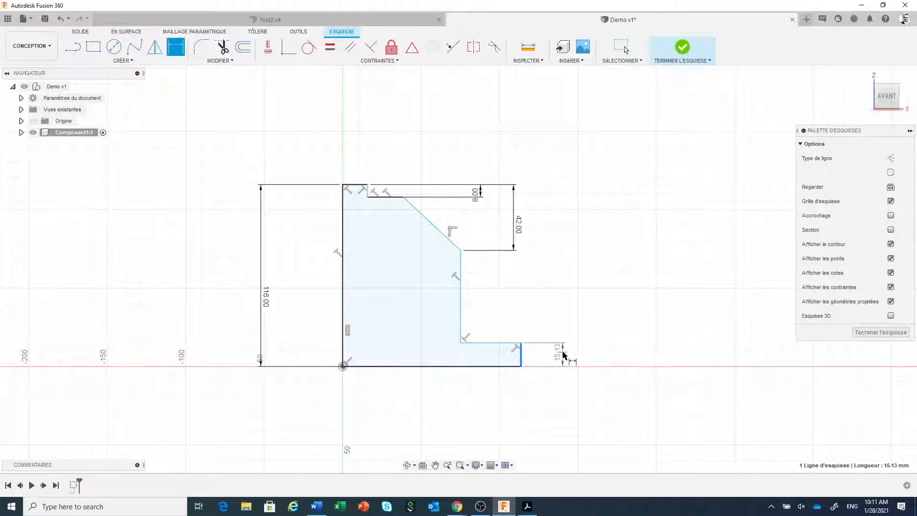
click(565, 354)
text(8)
key(Return)
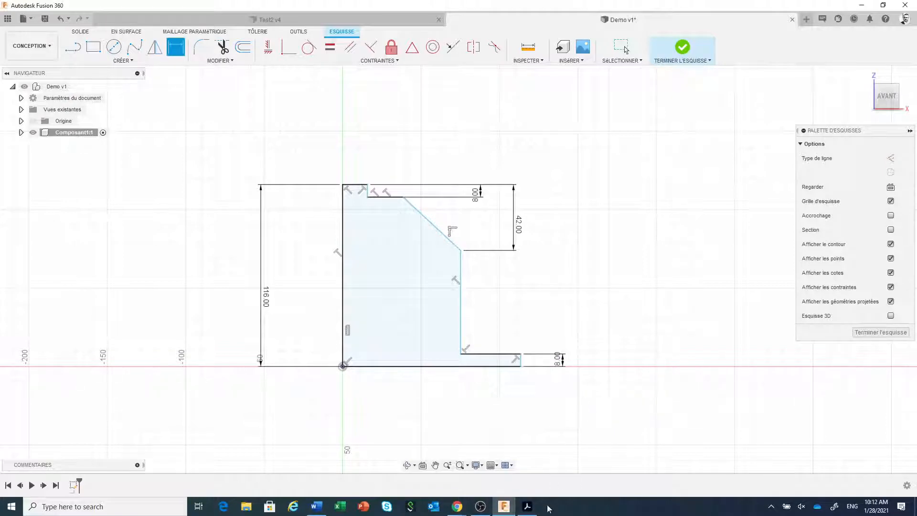
Step: Consult the diameters on the Test2 drawing in Adobe Acrobat and return to the profile sketch in Fusion 360
click(528, 507)
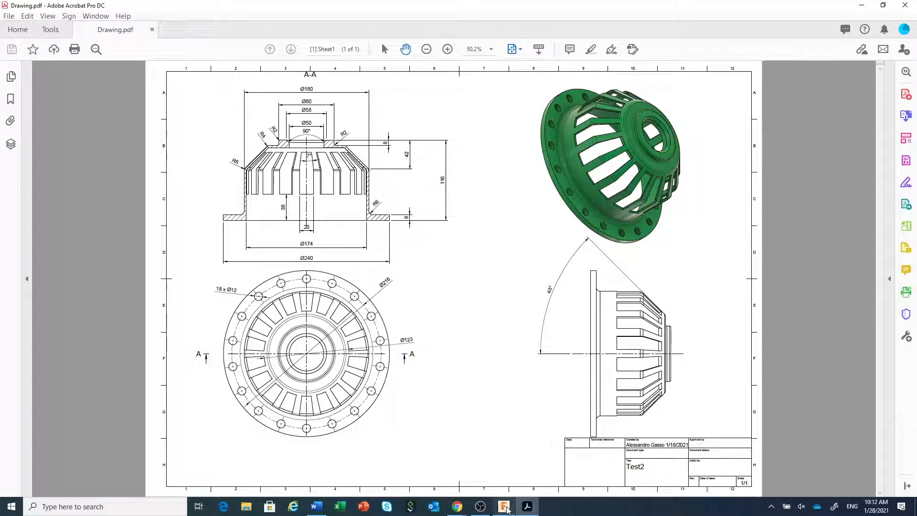
mouse_move(507, 510)
click(537, 437)
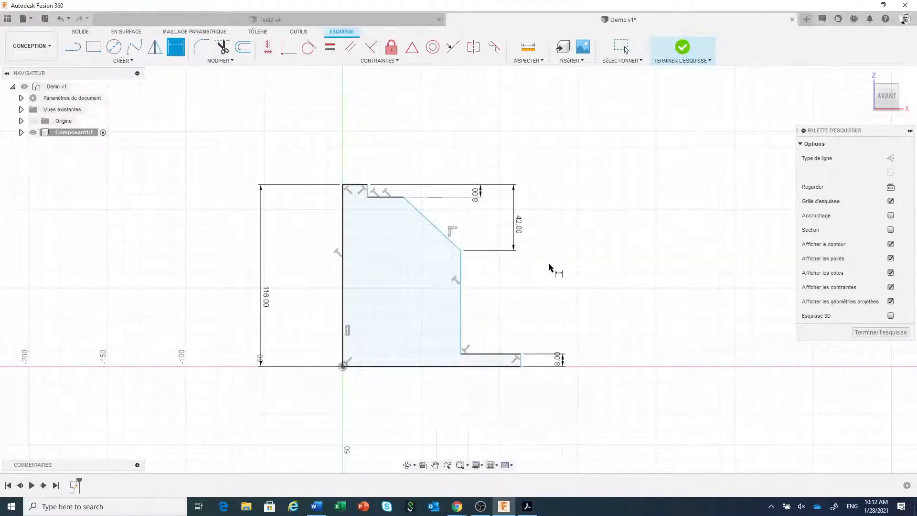
key(Escape)
scroll(549, 273, down, 2)
scroll(548, 277, up, 2)
middle_drag(546, 272, 535, 248)
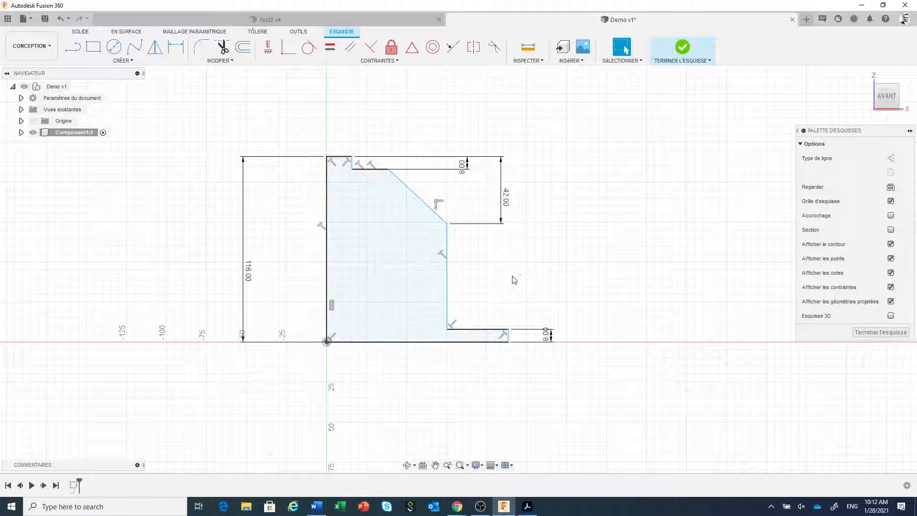
Step: Try a linear dimension of 240/2 mm on the profile's bottom line and undo it
click(178, 46)
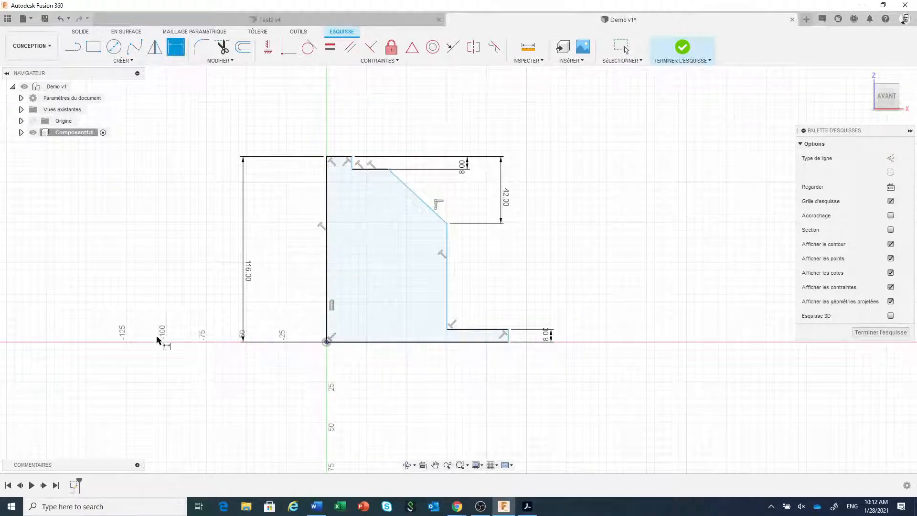
click(423, 342)
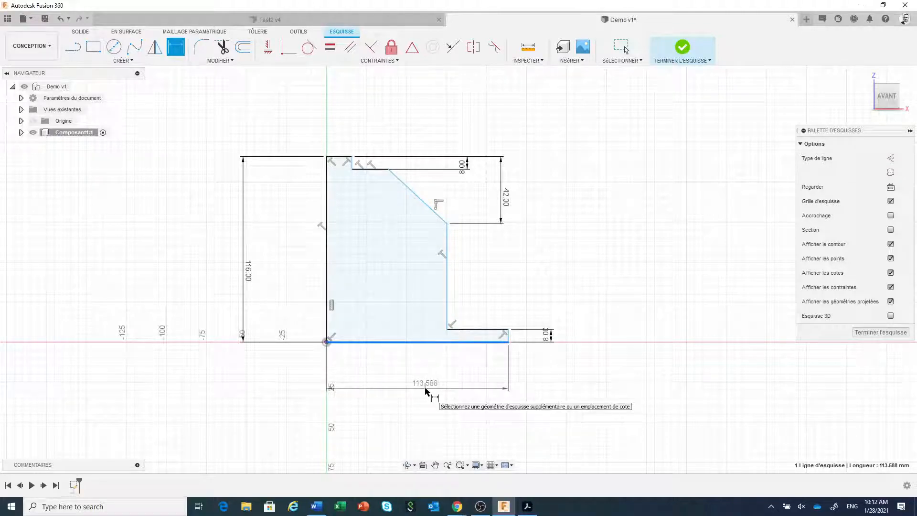
click(425, 390)
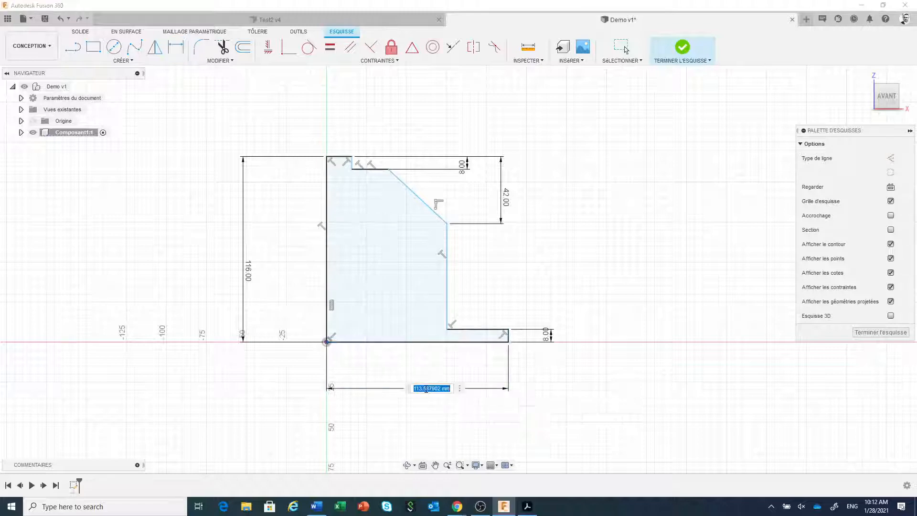
text(240/2)
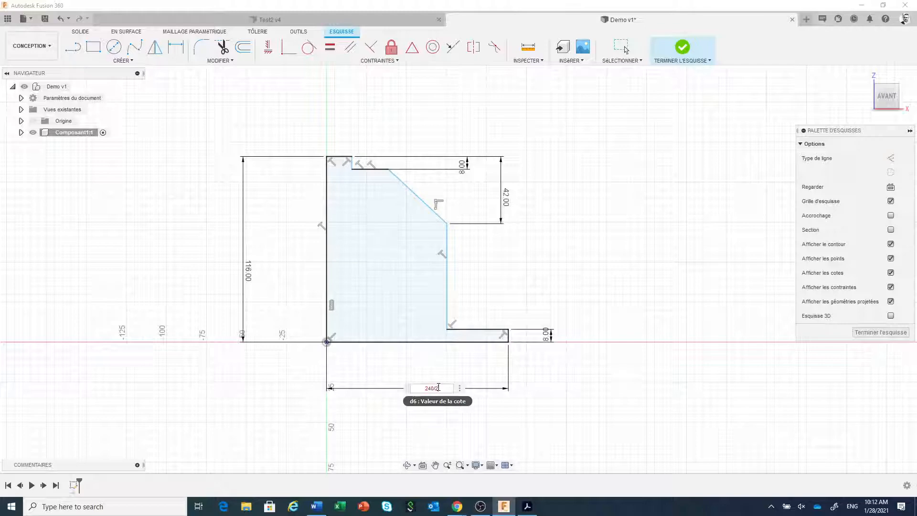
key(Return)
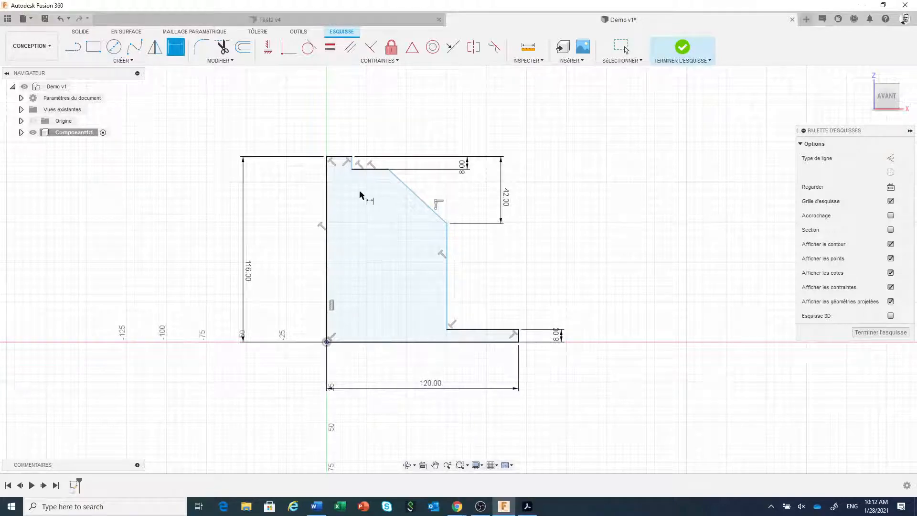
click(60, 19)
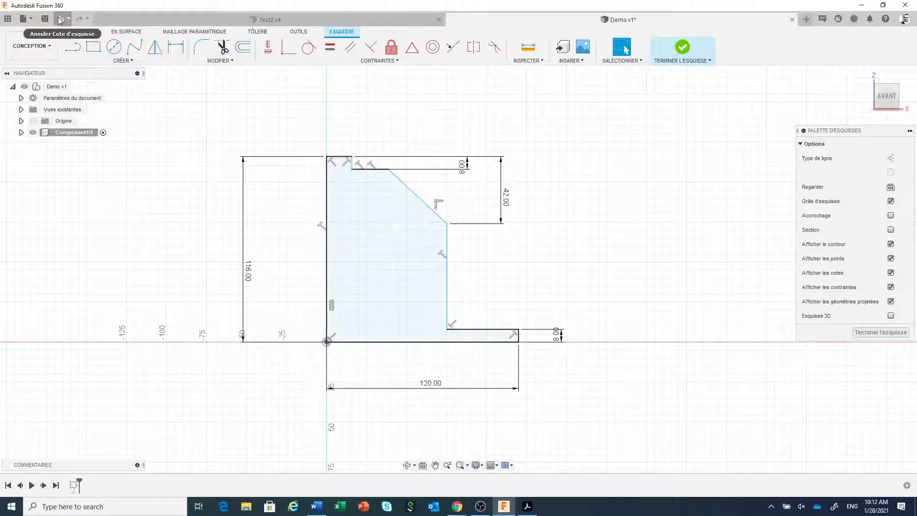
click(59, 19)
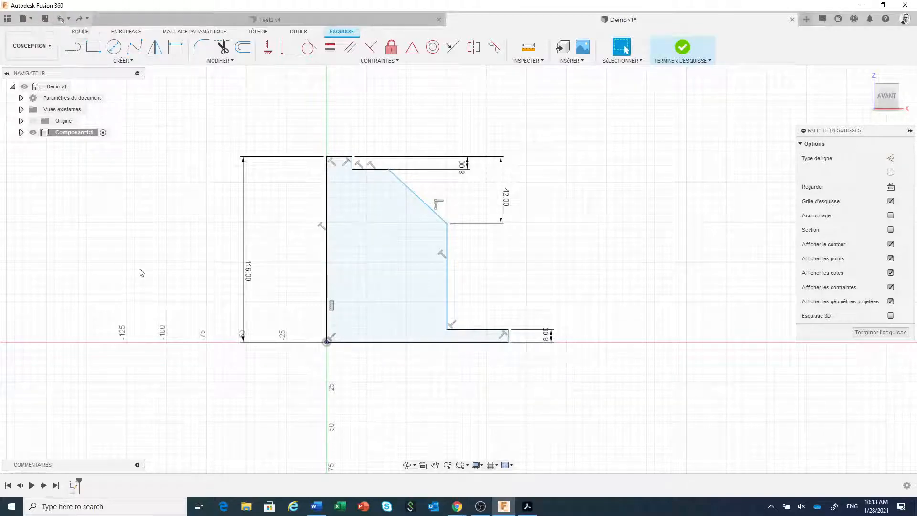
Step: Try a 240 mm diameter dimension between the vertical line through the origin and the flange's outer edge, and undo it
click(176, 46)
click(327, 280)
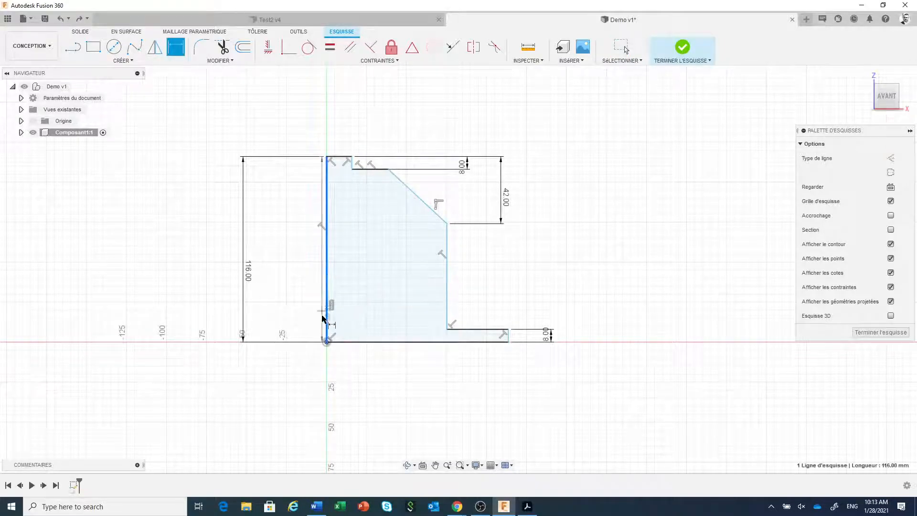
click(508, 335)
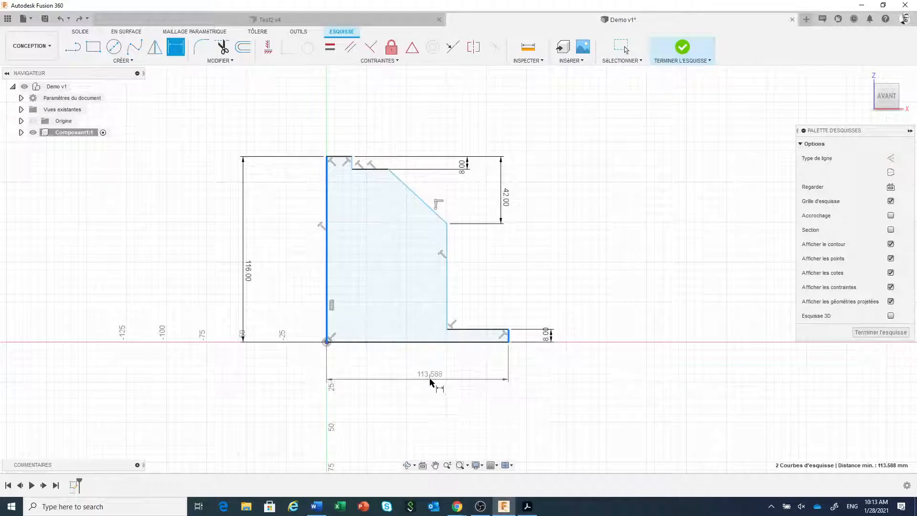
right_click(424, 377)
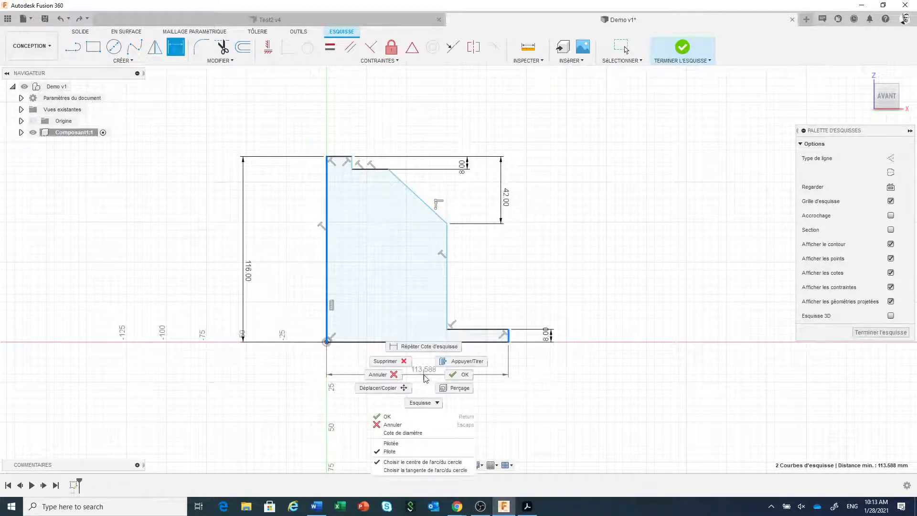
click(419, 434)
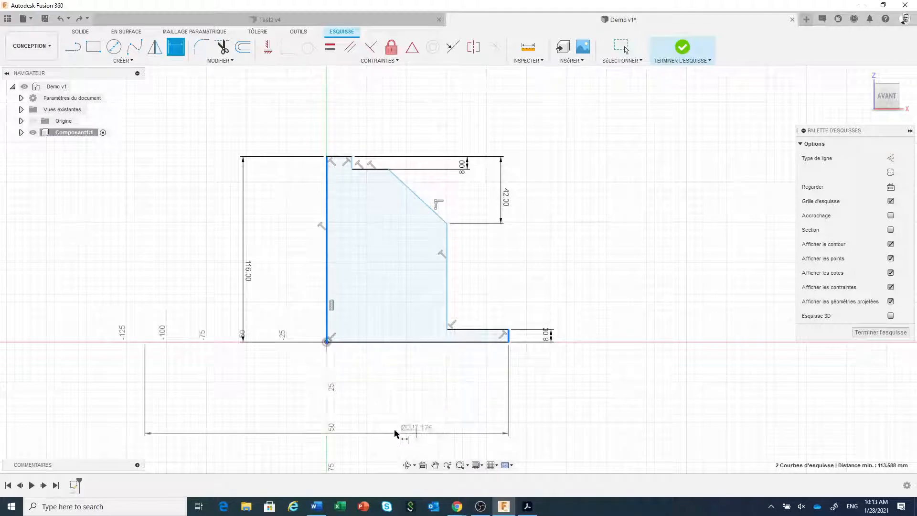
click(367, 402)
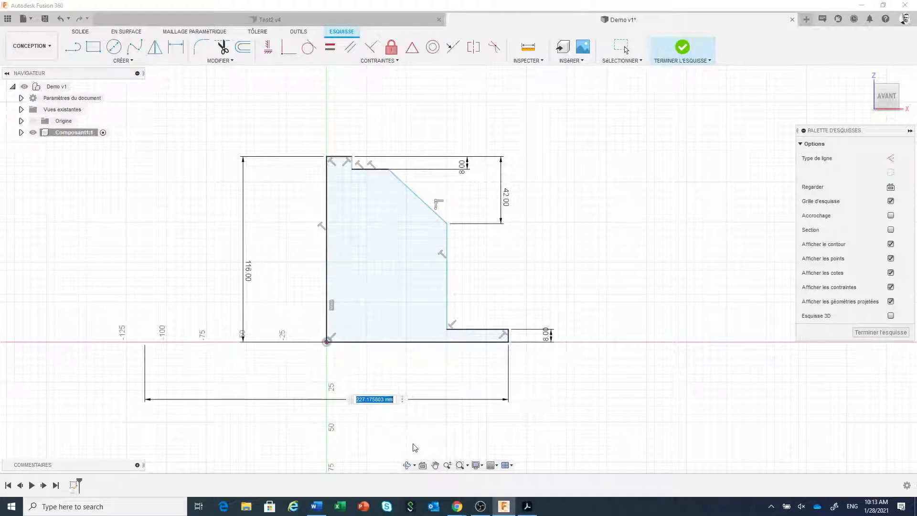
text(240)
key(Return)
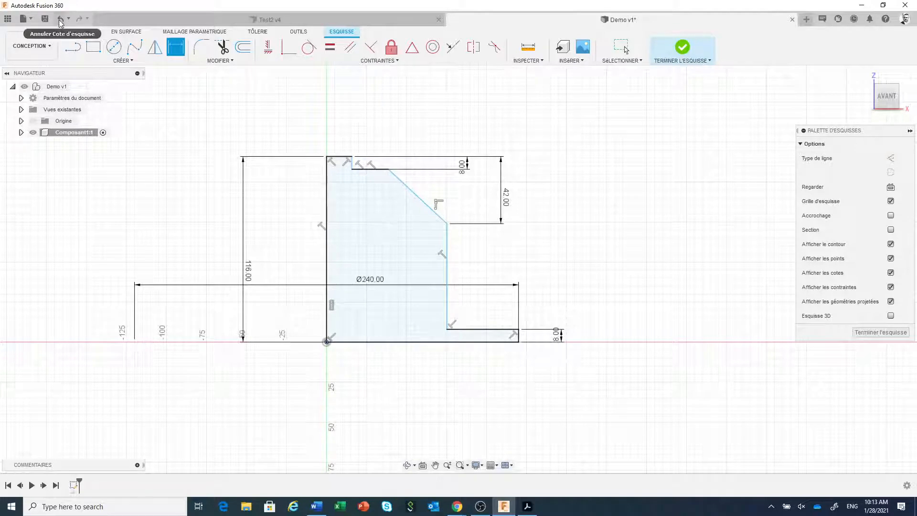
key(Escape)
click(61, 19)
click(60, 19)
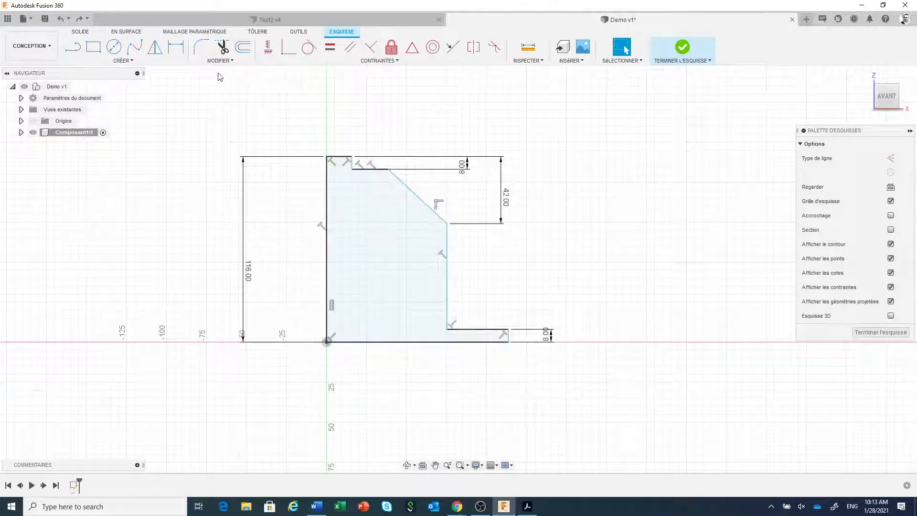
click(175, 48)
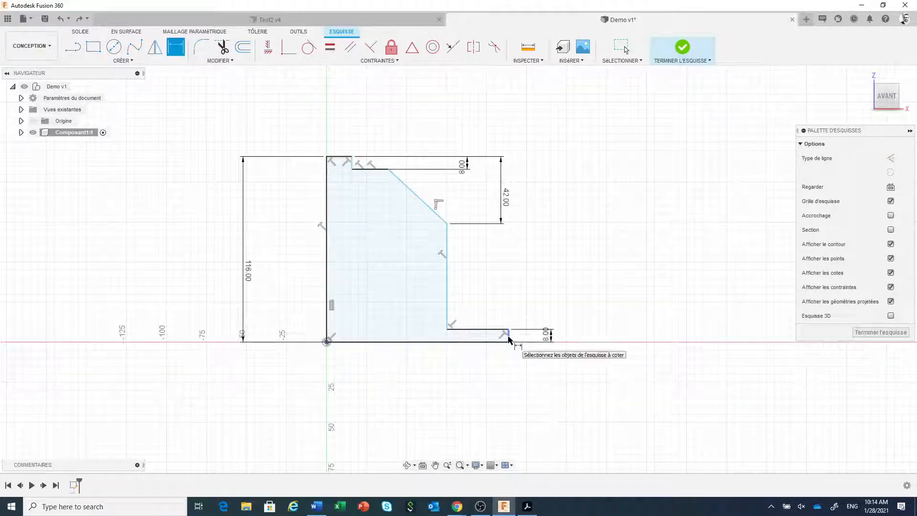
click(508, 336)
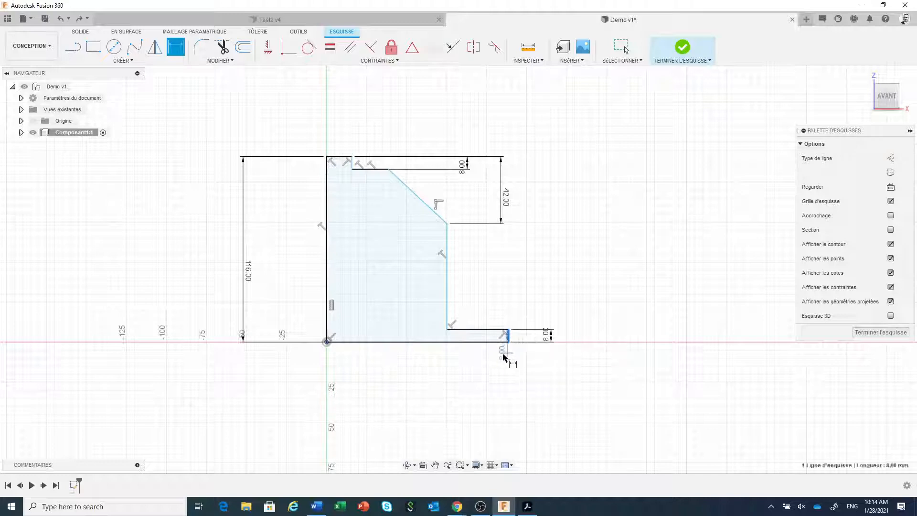
click(329, 316)
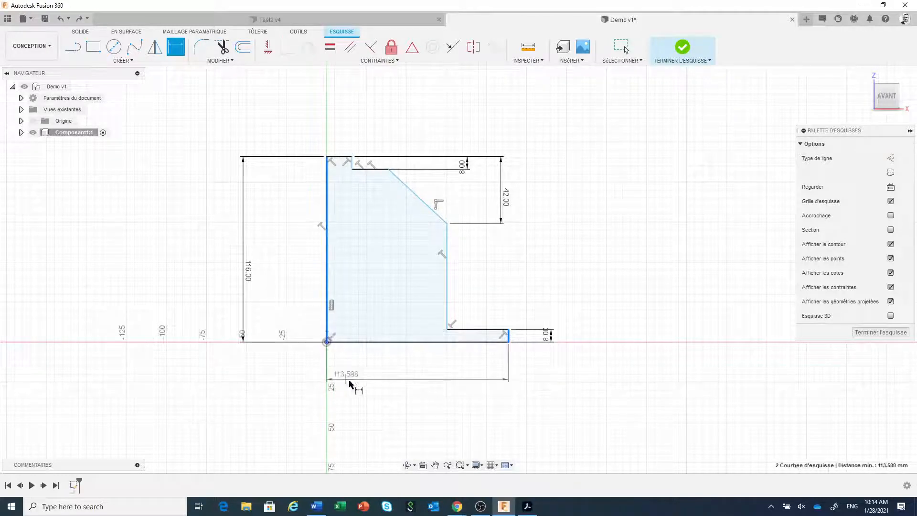
right_click(412, 382)
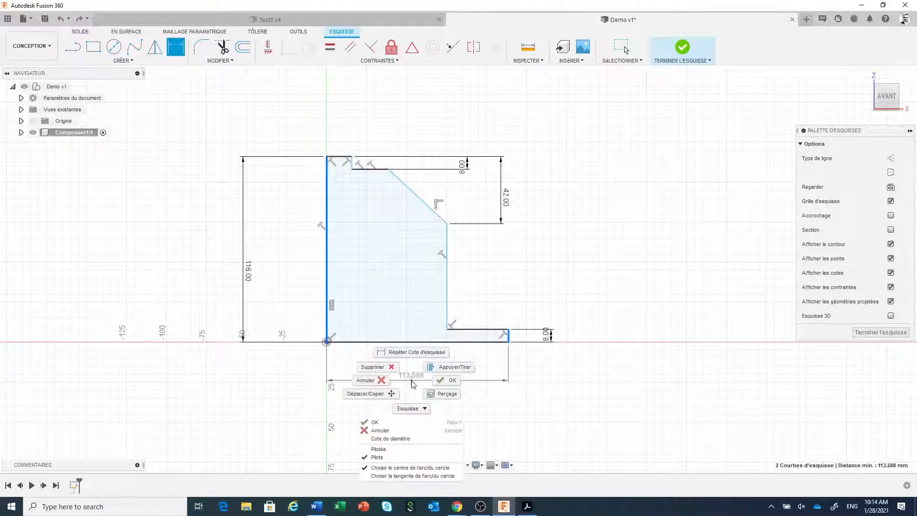
click(411, 438)
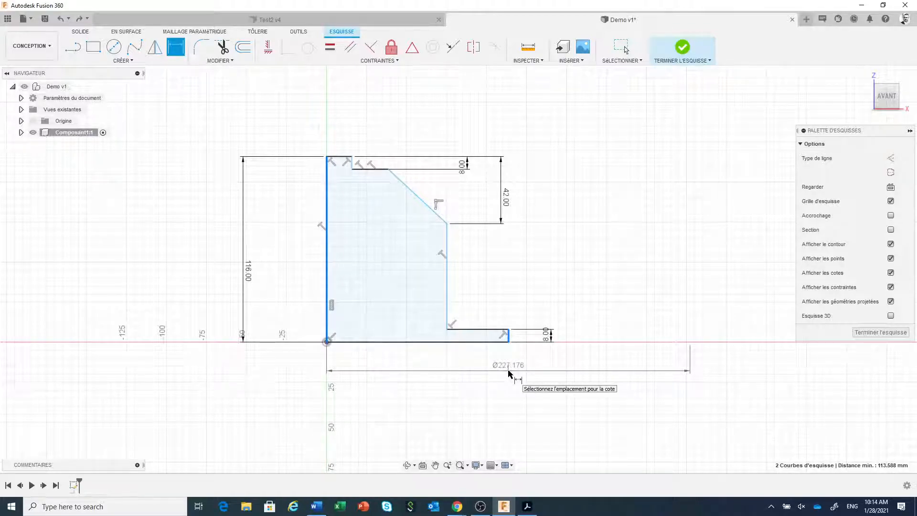
key(Escape)
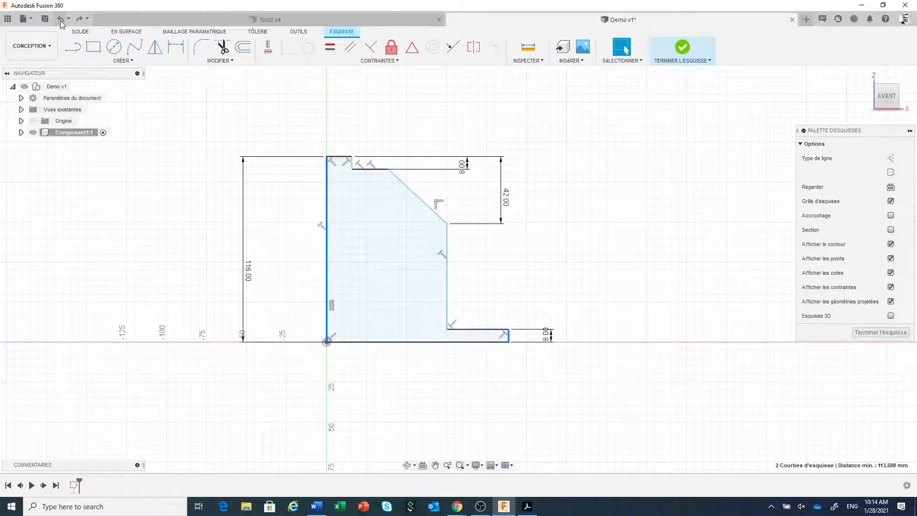
click(186, 181)
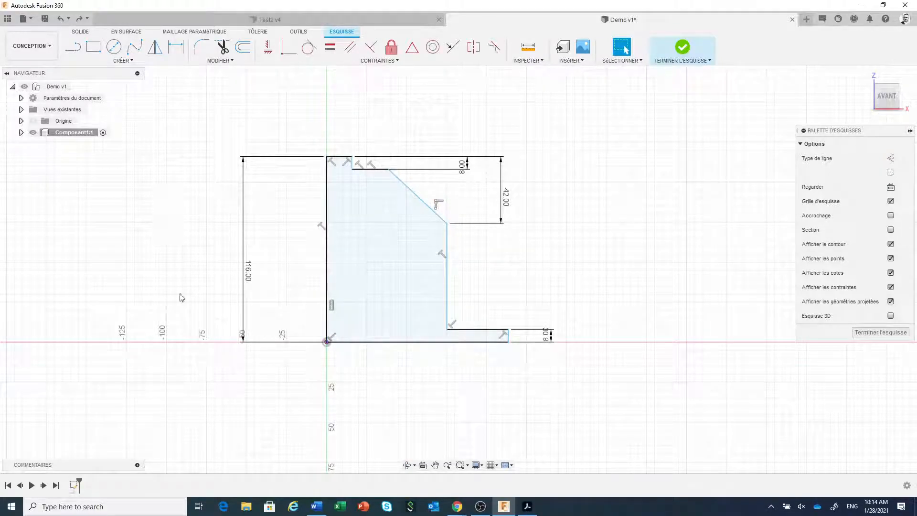
Step: Convert the profile's vertical line through the origin into a centerline
click(327, 267)
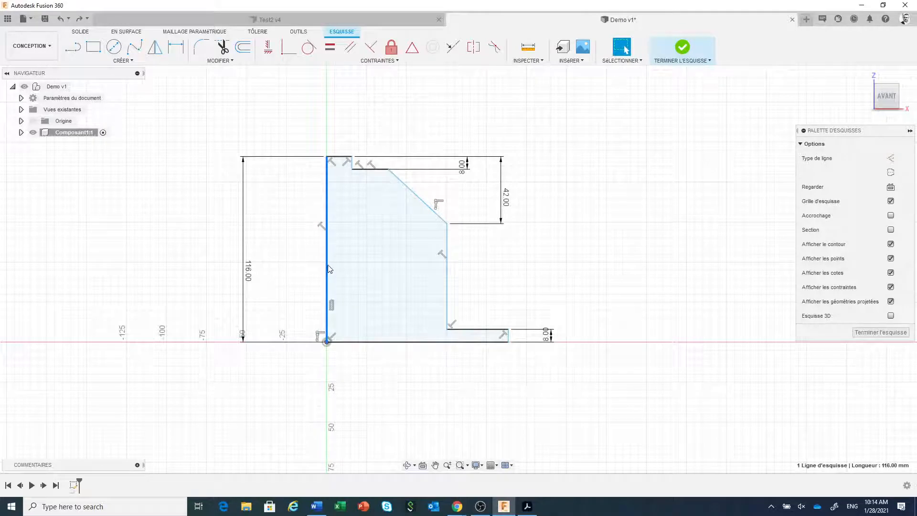
right_click(328, 268)
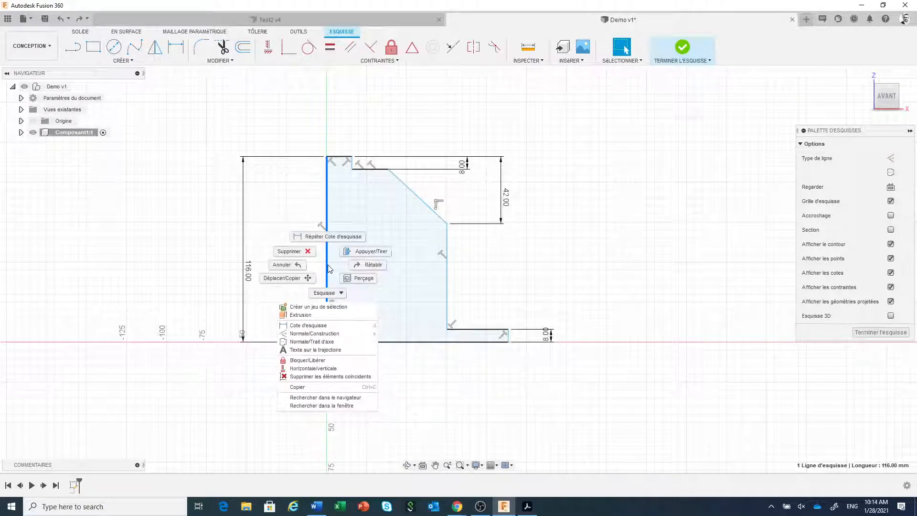
click(333, 342)
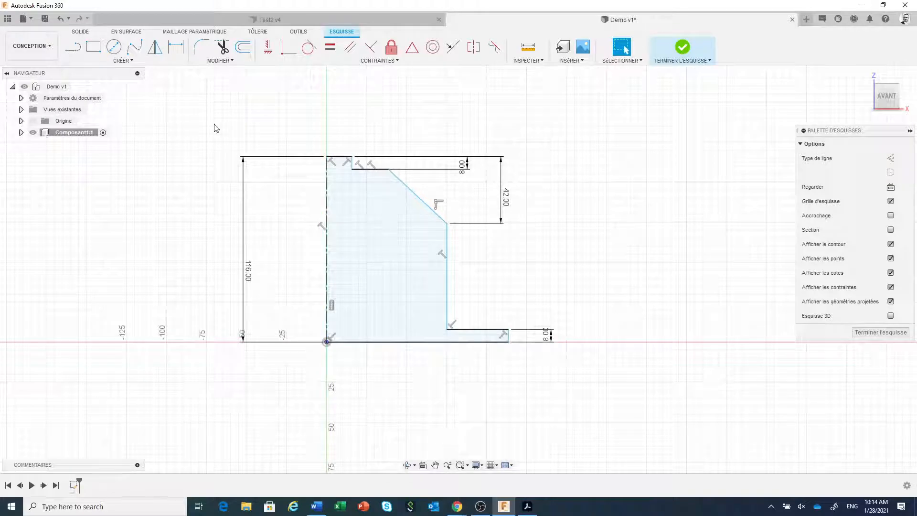
Step: Add a 240 mm diameter dimension between the flange's outer edge and the centerline
click(179, 46)
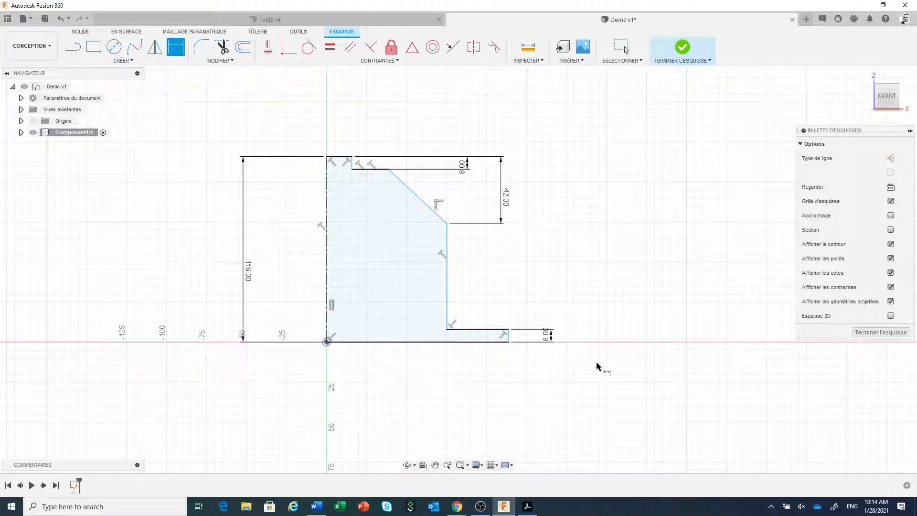
click(509, 335)
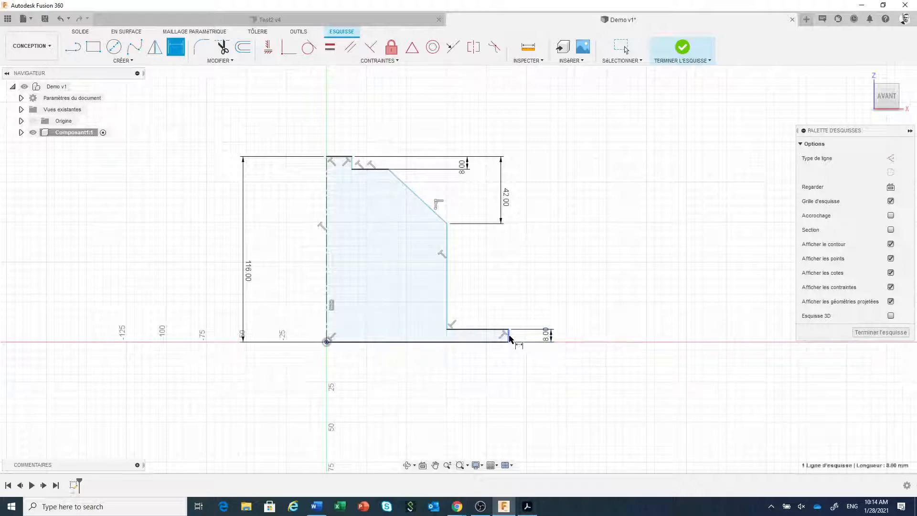
click(327, 287)
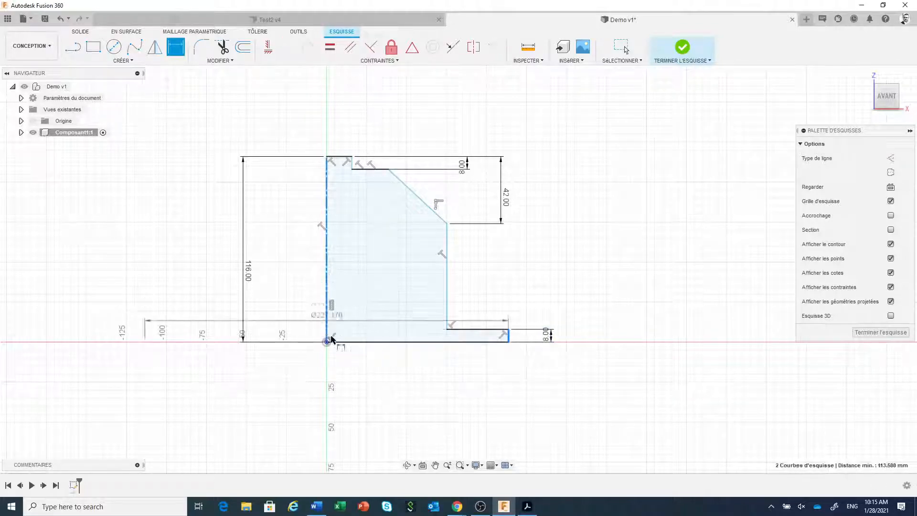
click(353, 385)
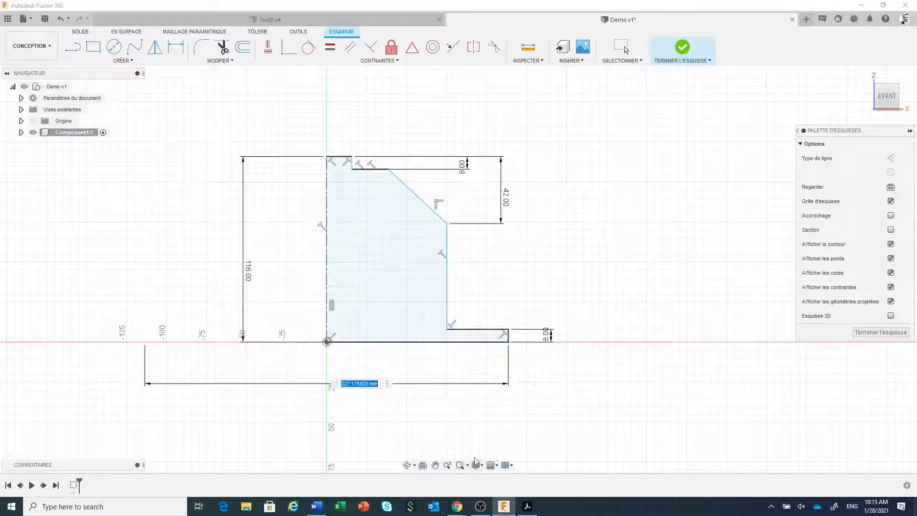
text(240)
key(Return)
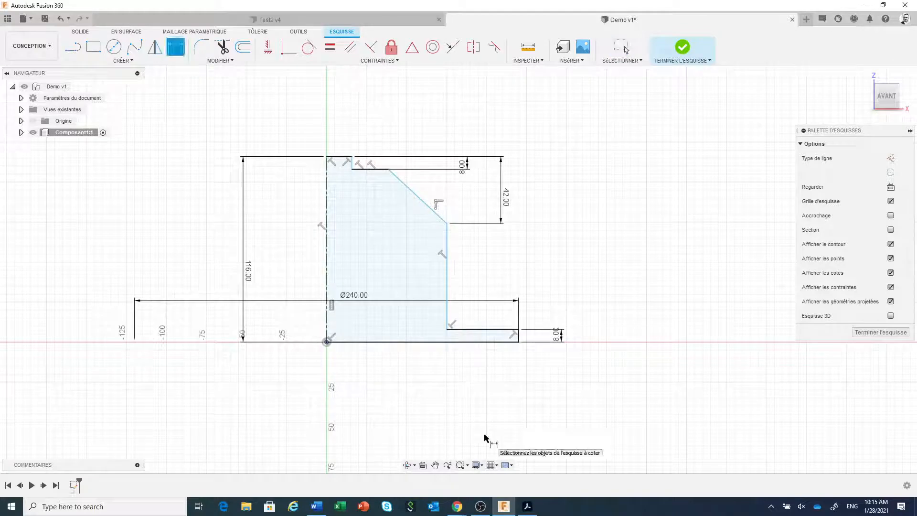
Step: Dimension the main body's vertical outer wall about the centerline with a 180 mm diameter
click(447, 263)
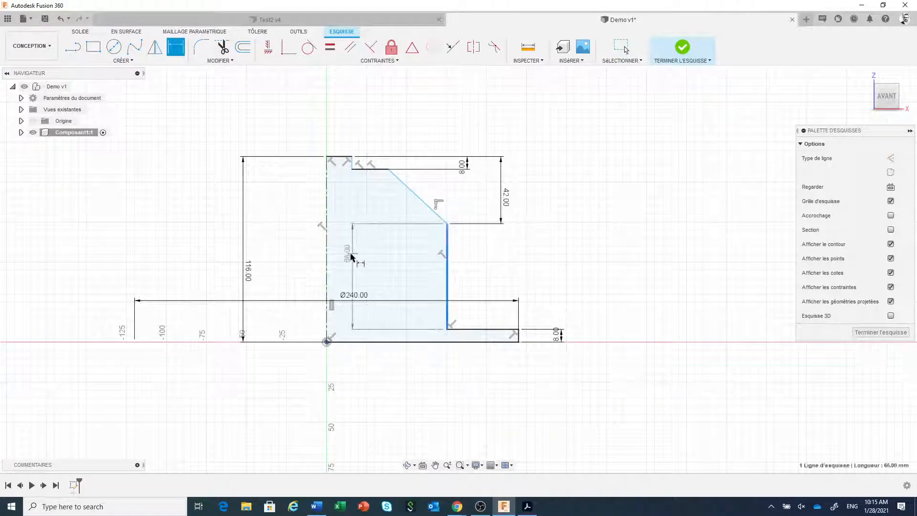
click(327, 270)
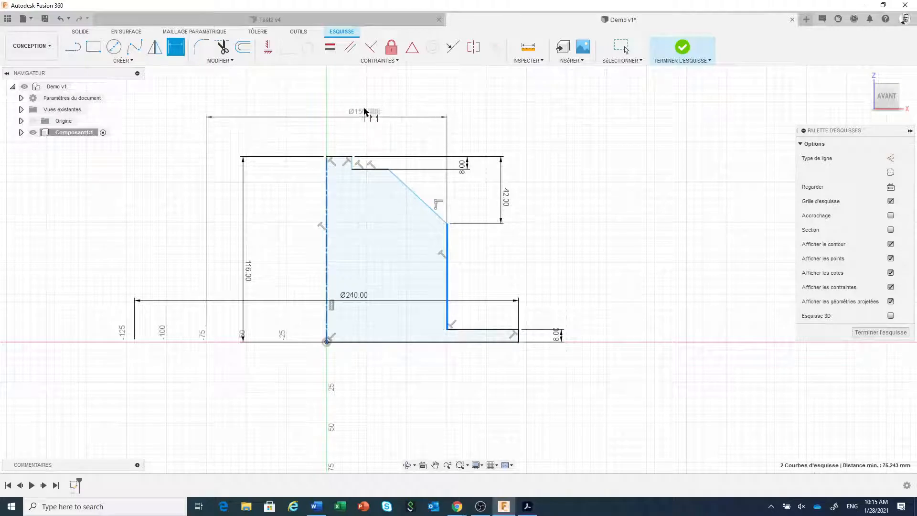
click(363, 99)
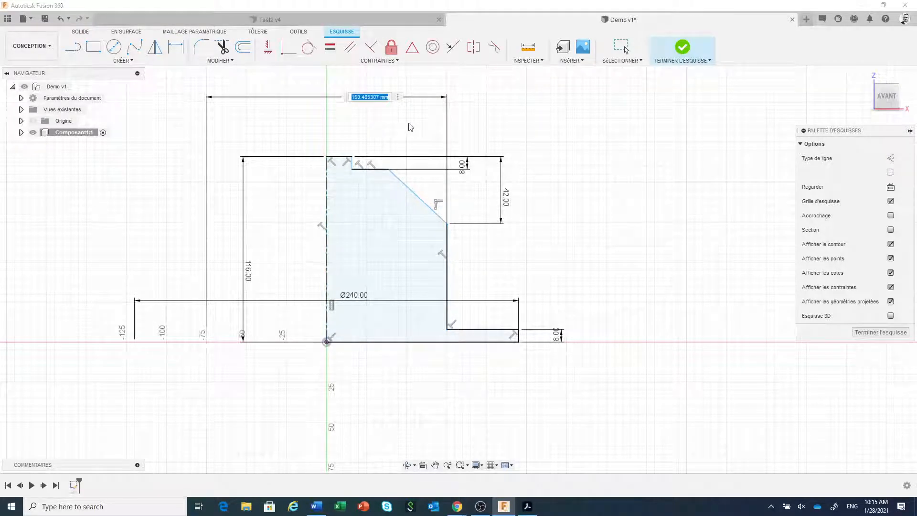
text(180)
key(Return)
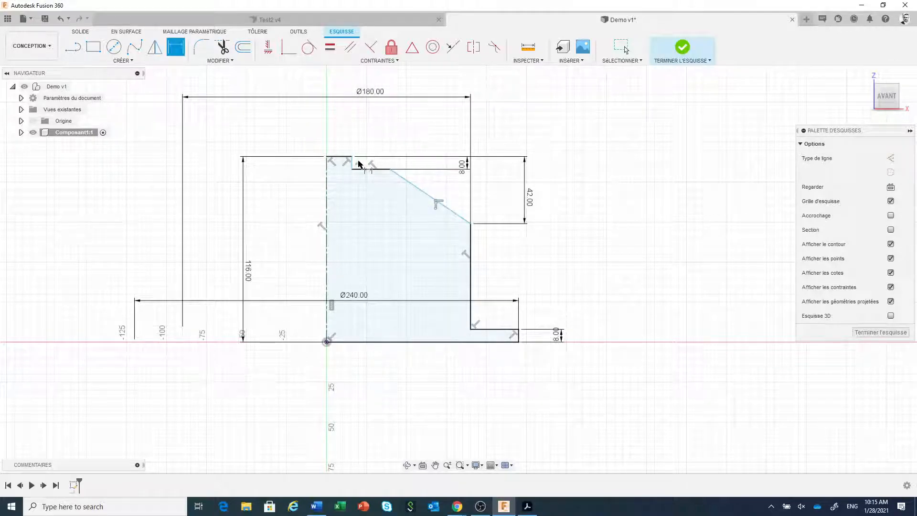
Step: Dimension the short vertical edge of the top step about the centerline with an 80 mm diameter
click(352, 163)
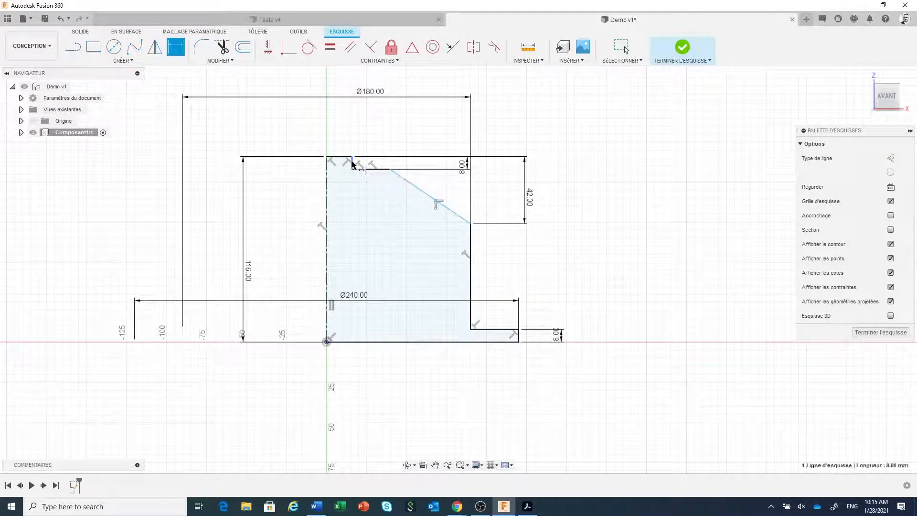
click(326, 177)
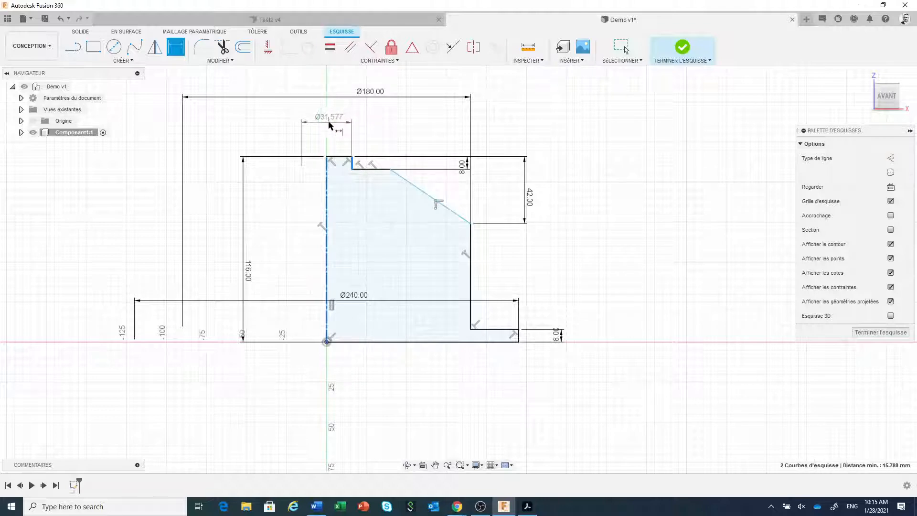
click(330, 123)
text(80)
key(Return)
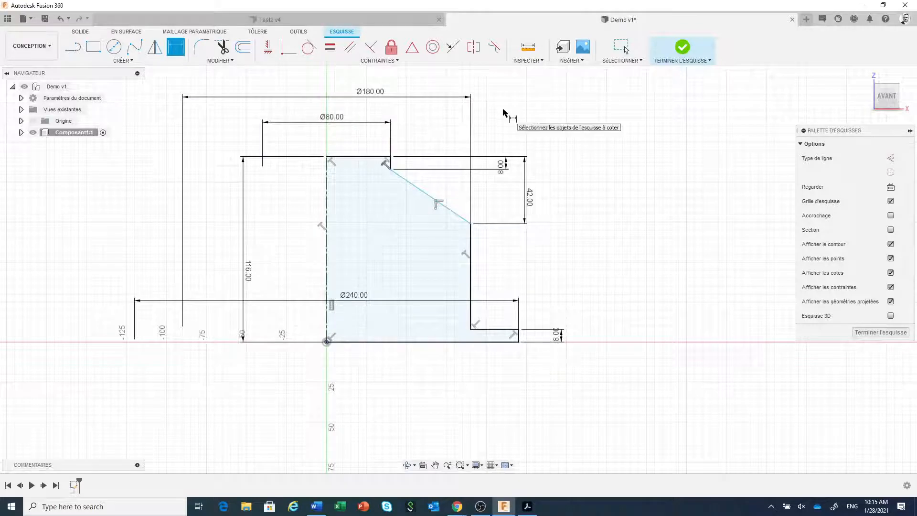
key(Escape)
Step: Add a 45° angular dimension between the slanted line and the centerline
click(422, 193)
click(326, 205)
click(392, 239)
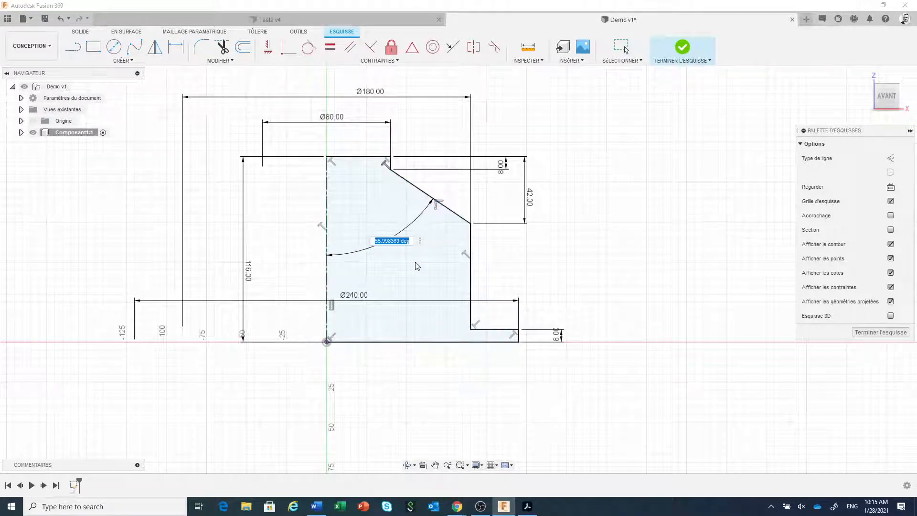
text(45)
key(Return)
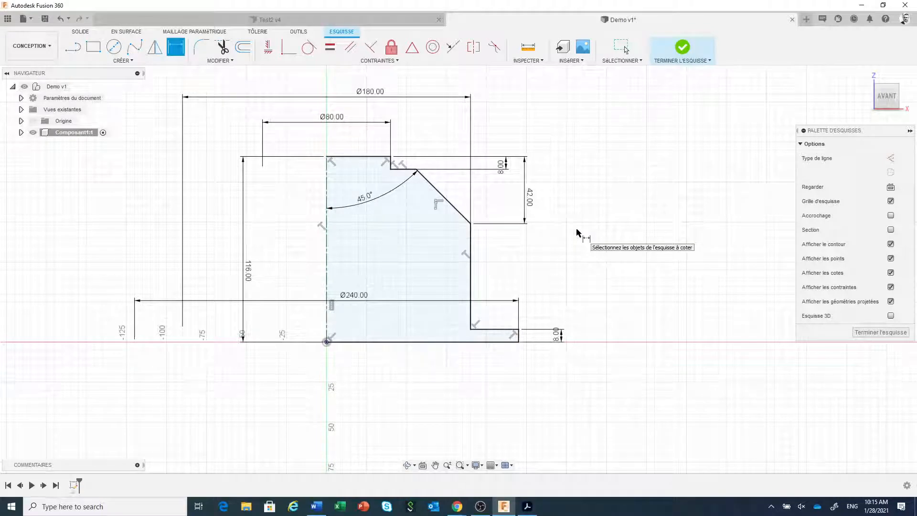
key(Escape)
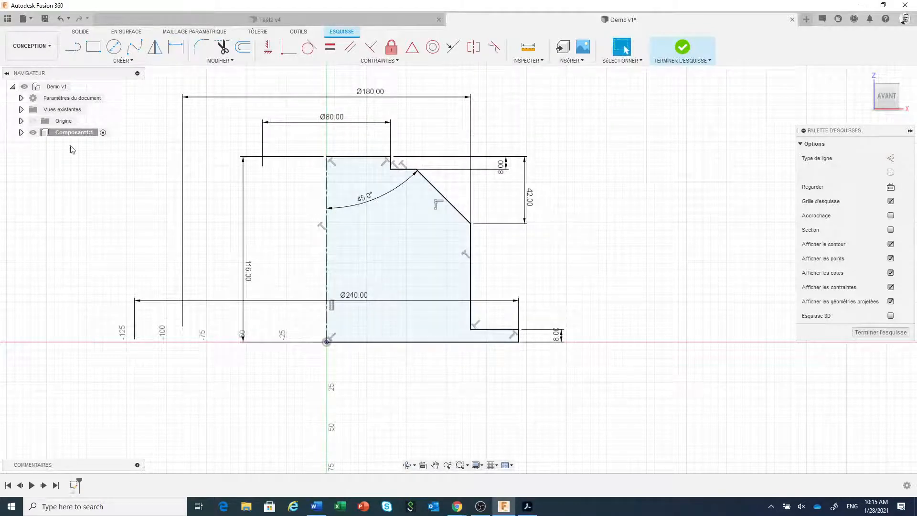
Step: Show the component's list of sketches and finish the profile sketch
click(21, 133)
click(30, 155)
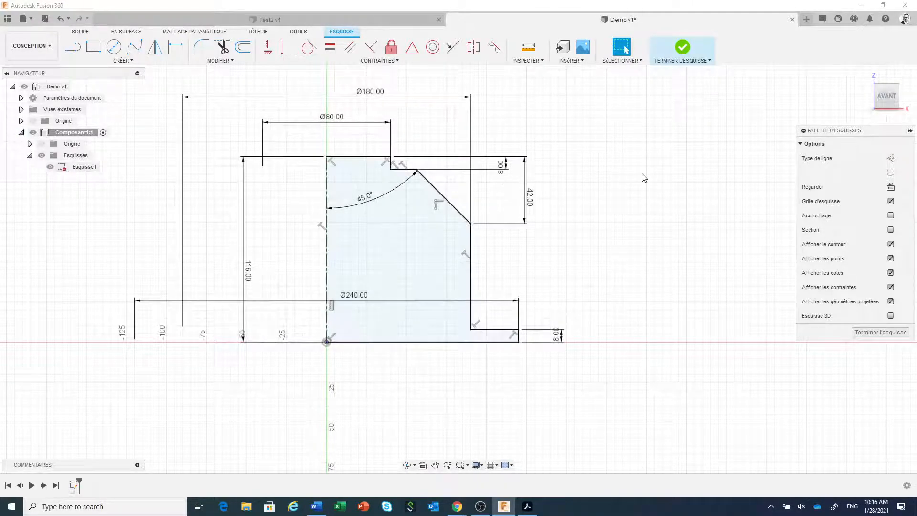
click(682, 50)
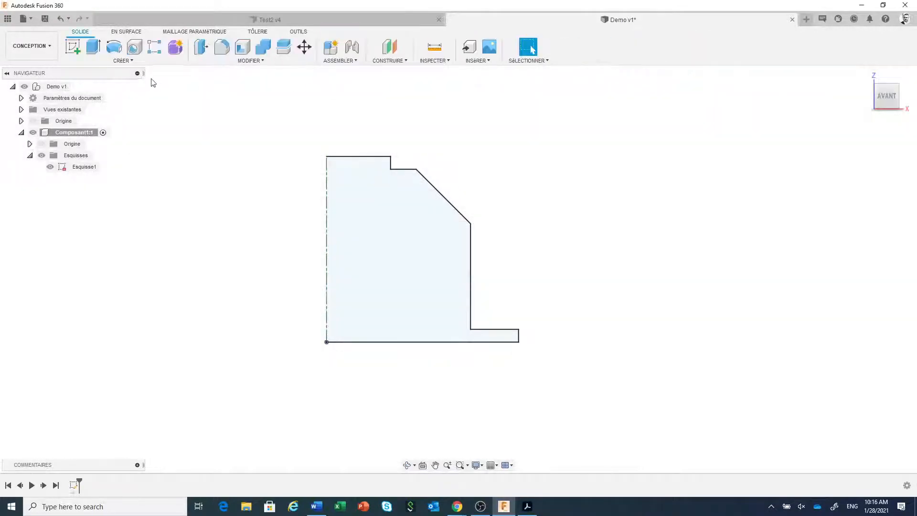
Step: Preview a 360° revolve of the profile about its centerline and cancel it
click(115, 48)
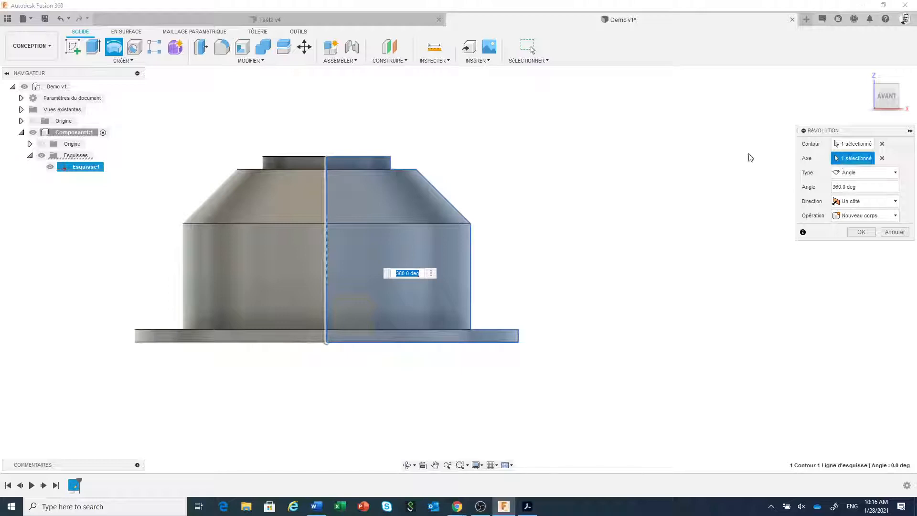
click(894, 232)
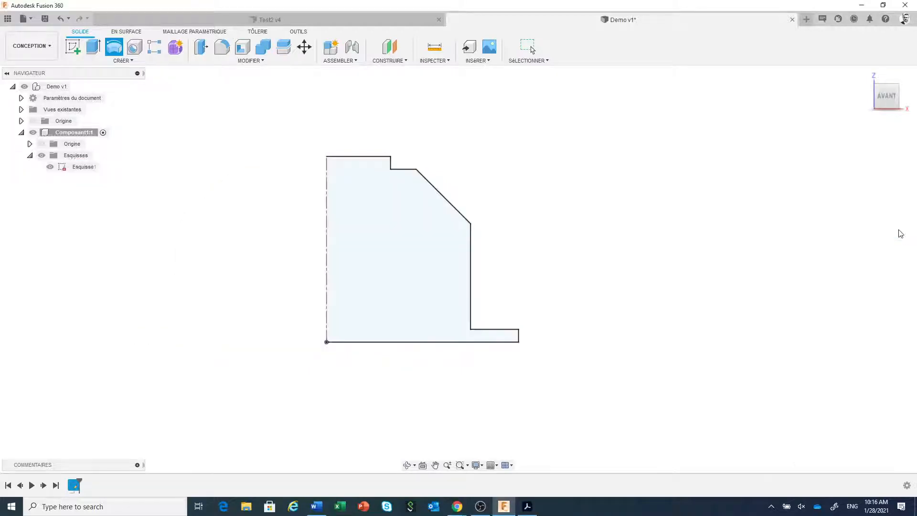
Step: Change the profile sketch's centerline back to a normal line and try a revolve from it
right_click(86, 169)
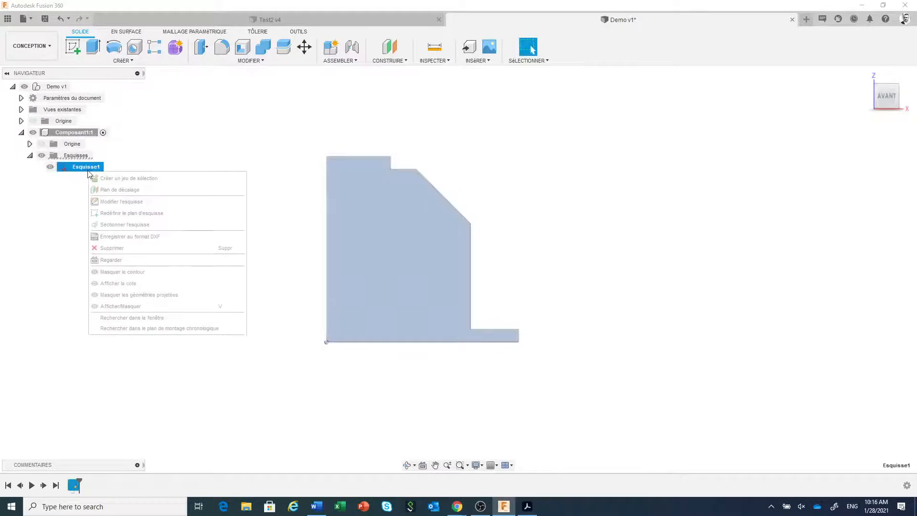
click(115, 202)
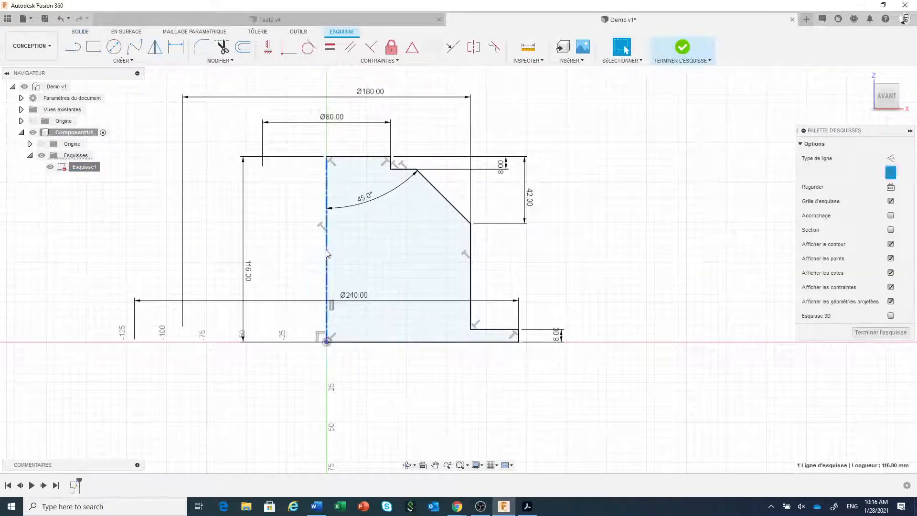
click(890, 171)
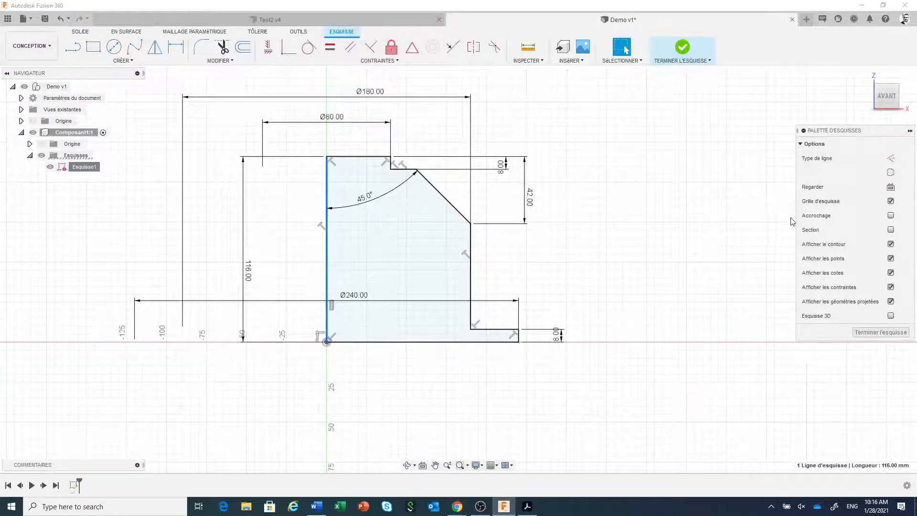
click(762, 221)
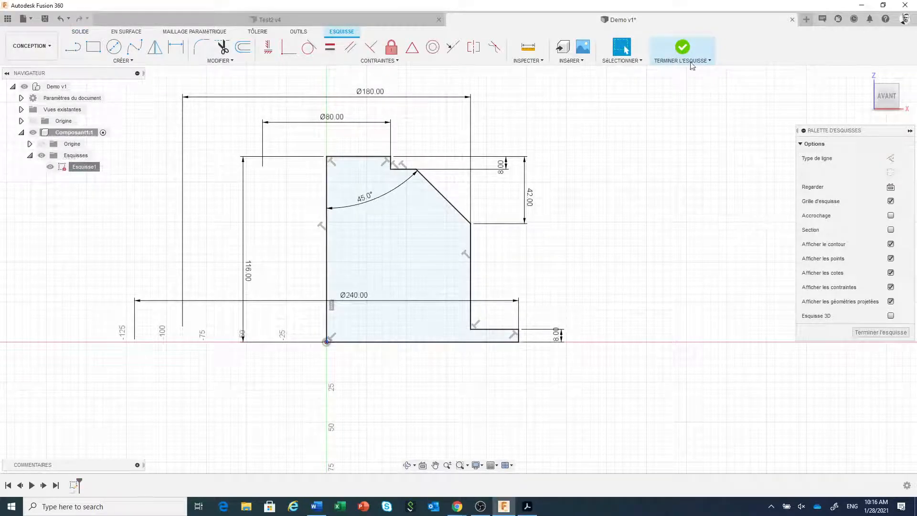
click(679, 47)
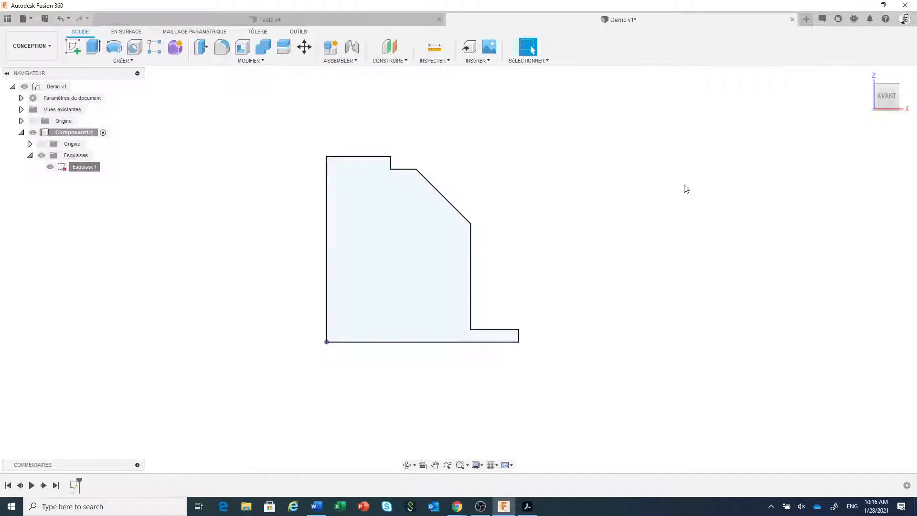
click(114, 50)
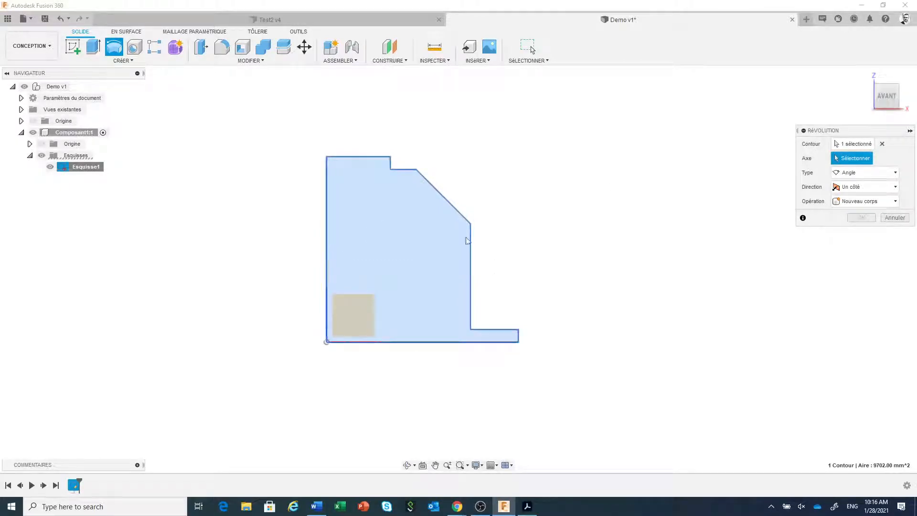
click(896, 218)
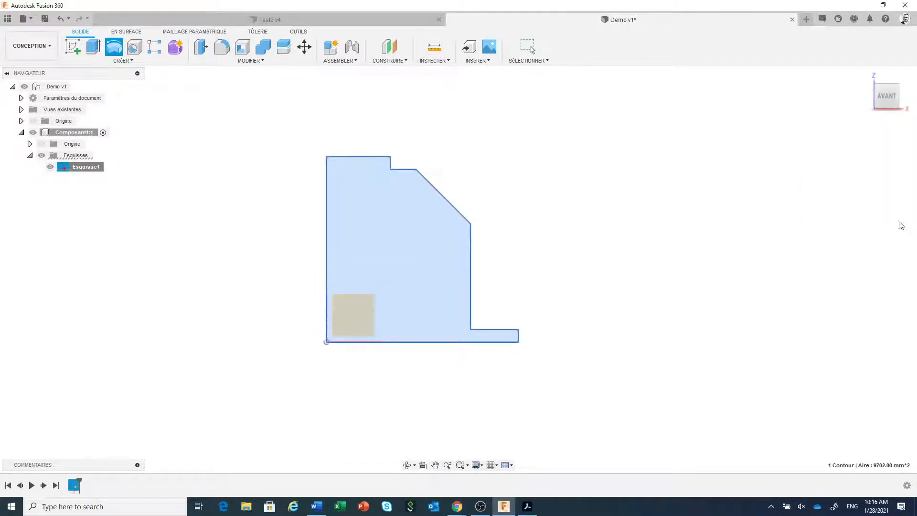
Step: Edit the profile sketch to convert the vertical line through the origin into a centerline again, and finish the sketch
right_click(83, 168)
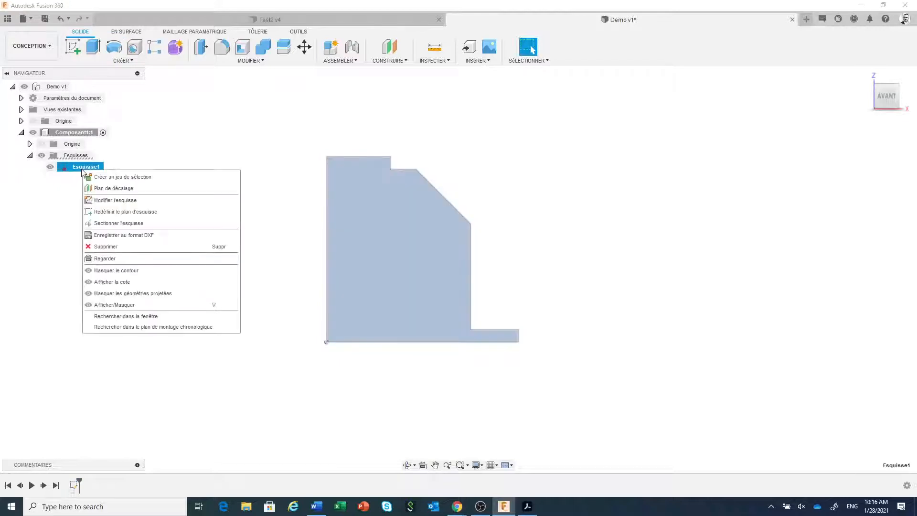
click(109, 201)
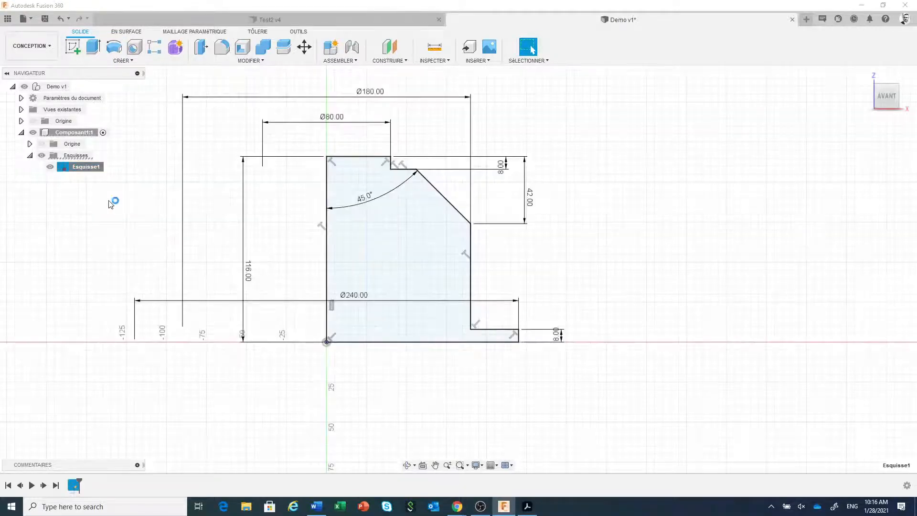
click(327, 257)
right_click(327, 258)
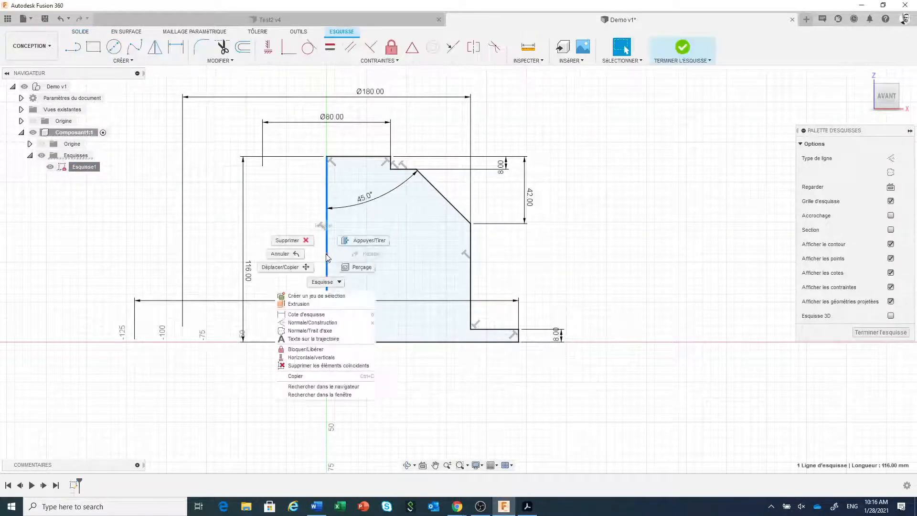
click(325, 331)
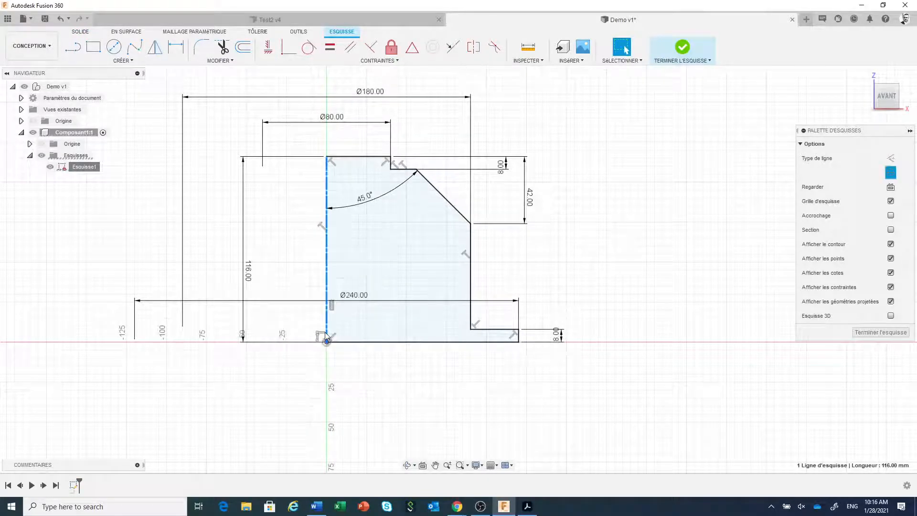
click(682, 48)
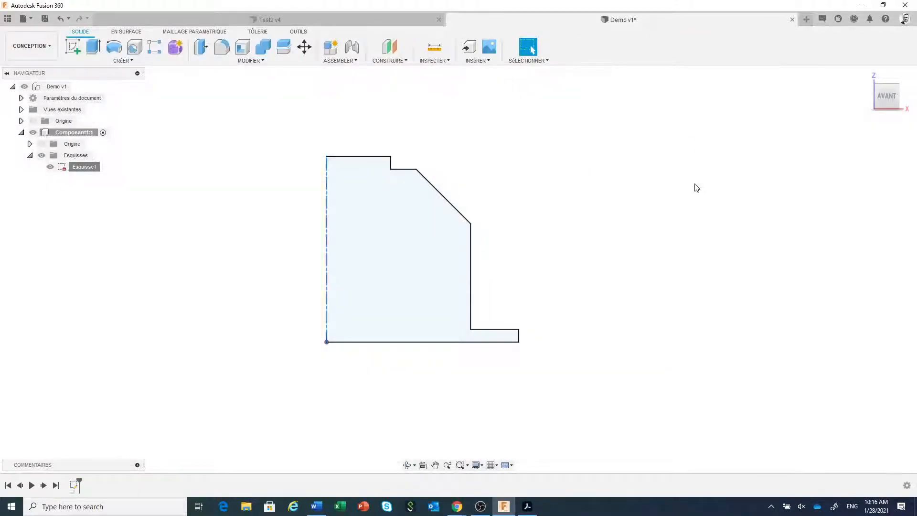
Step: Revolve the profile 360° about its centerline as a new body
click(114, 47)
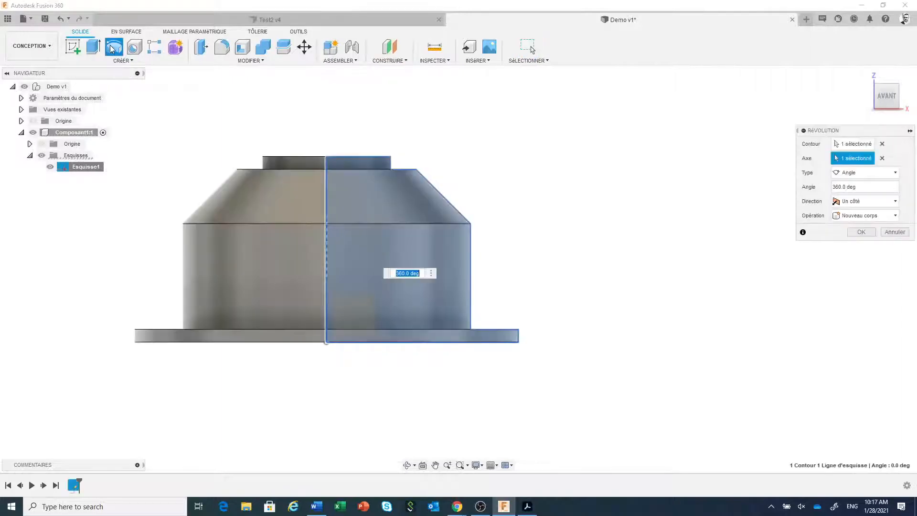
click(866, 233)
middle_drag(711, 255, 797, 245)
shift+middle_drag(697, 240, 692, 246)
Step: Consult the section view on the Test2 drawing in Adobe Acrobat and return to the revolved body in Fusion 360
click(528, 507)
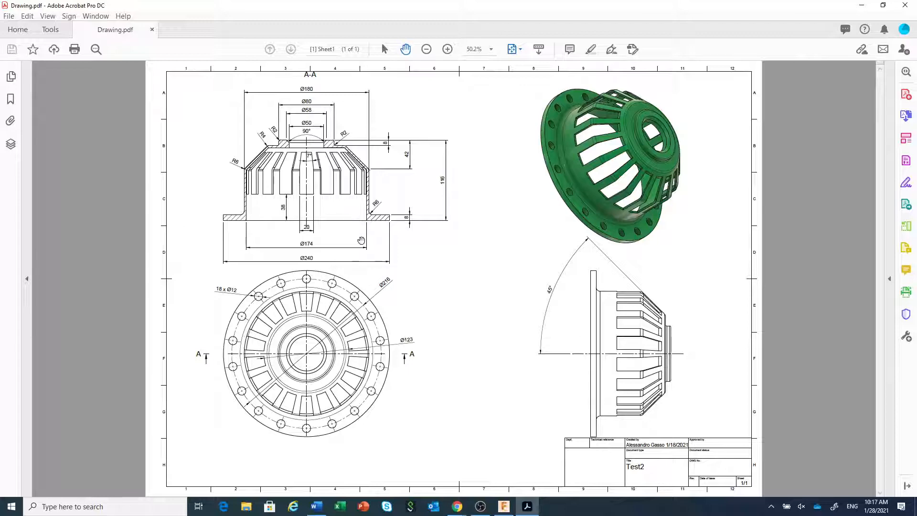
click(504, 506)
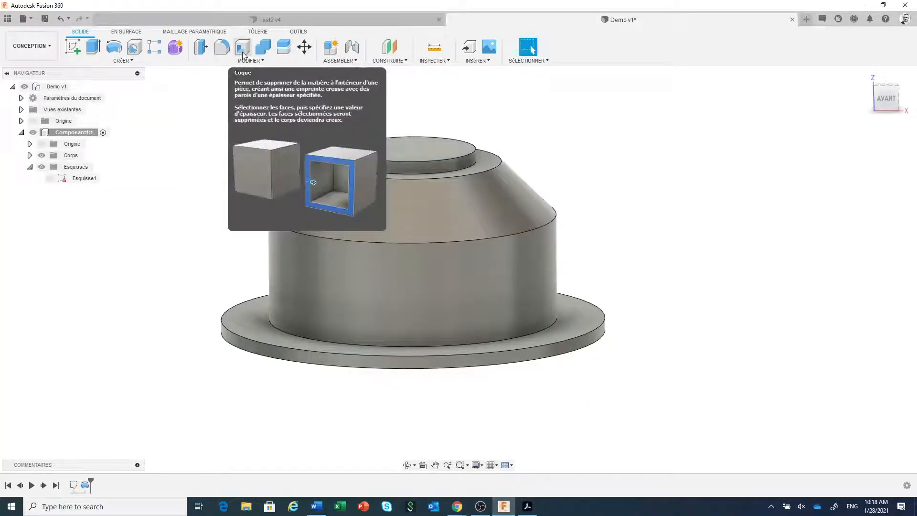
middle_drag(620, 231, 640, 260)
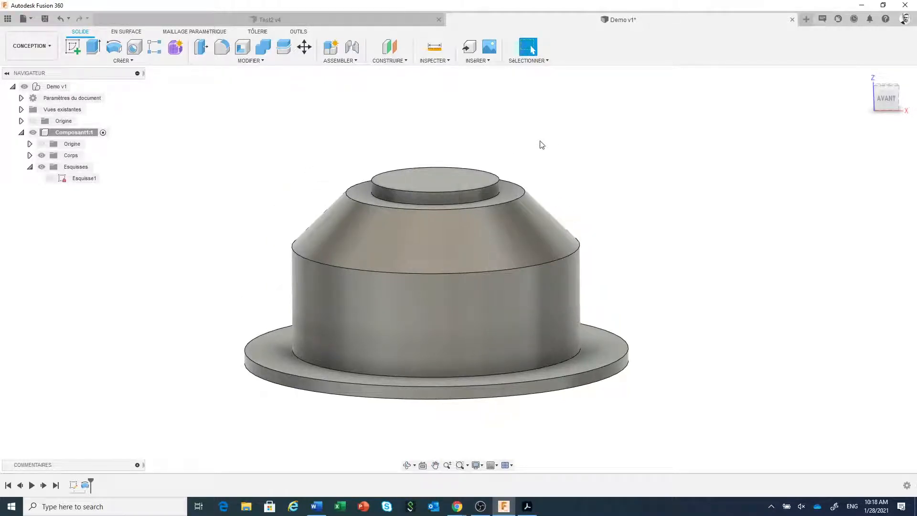
Step: Create a section analysis of the revolved body on the XZ origin plane at 0 mm distance
click(446, 61)
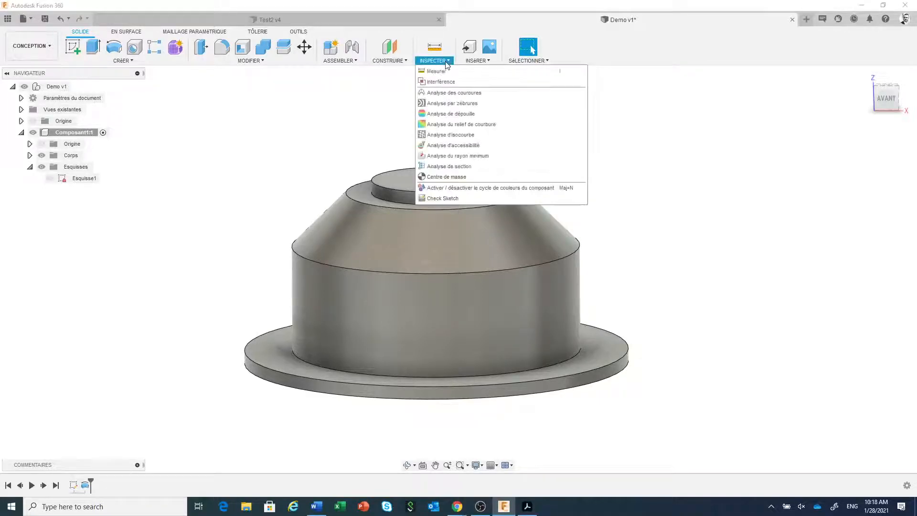
click(465, 167)
scroll(635, 231, down, 3)
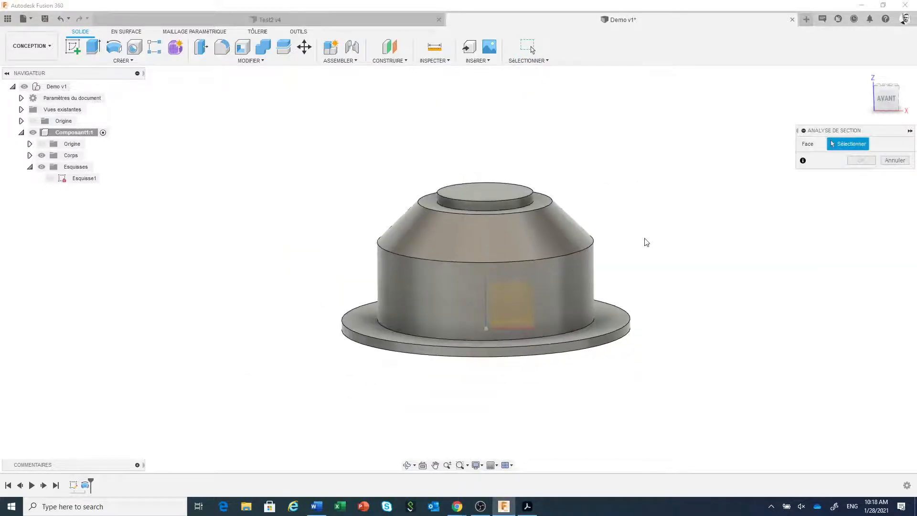
shift+middle_drag(651, 245, 624, 250)
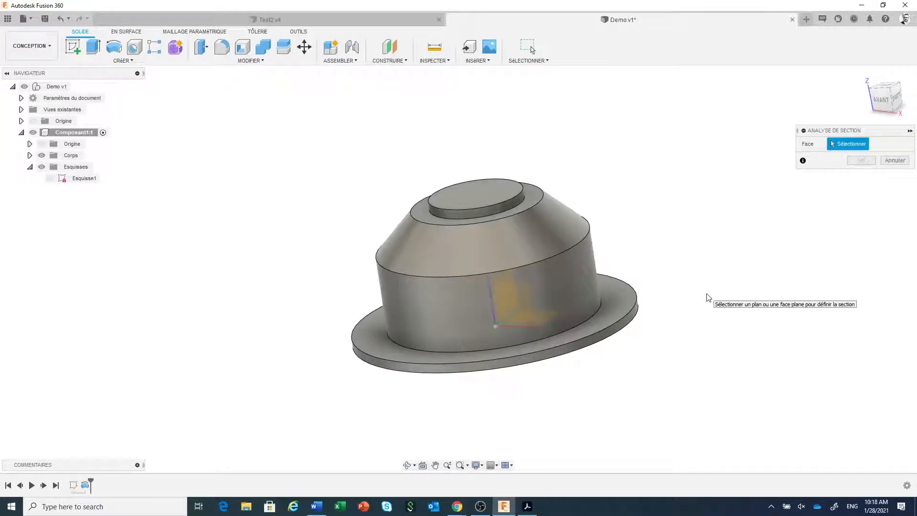
click(530, 299)
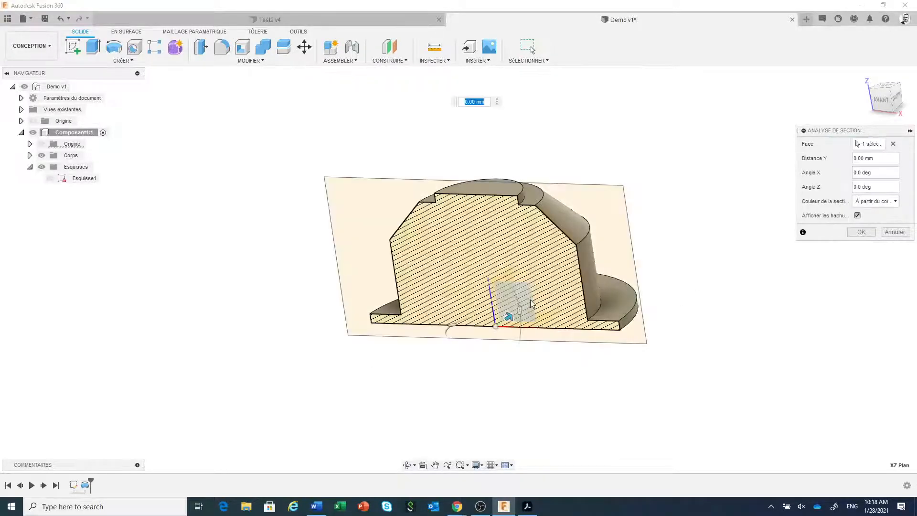
click(861, 232)
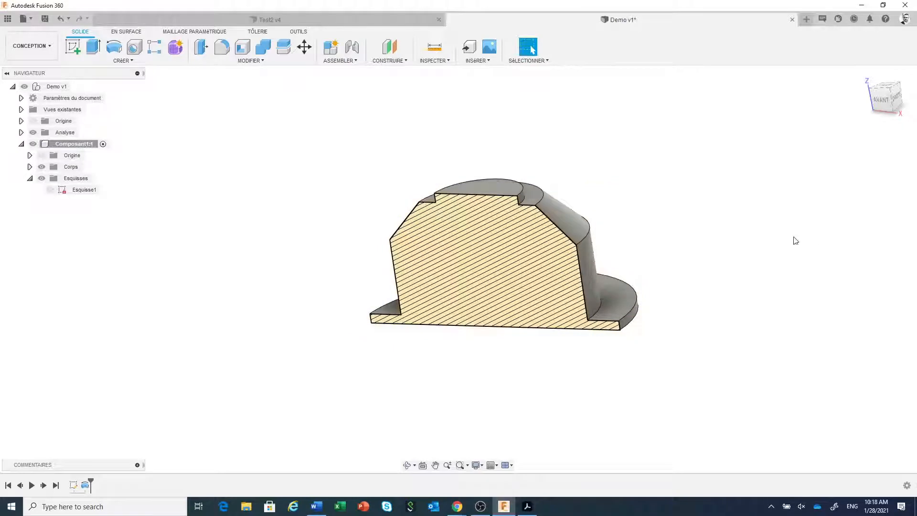
middle_drag(695, 231, 646, 202)
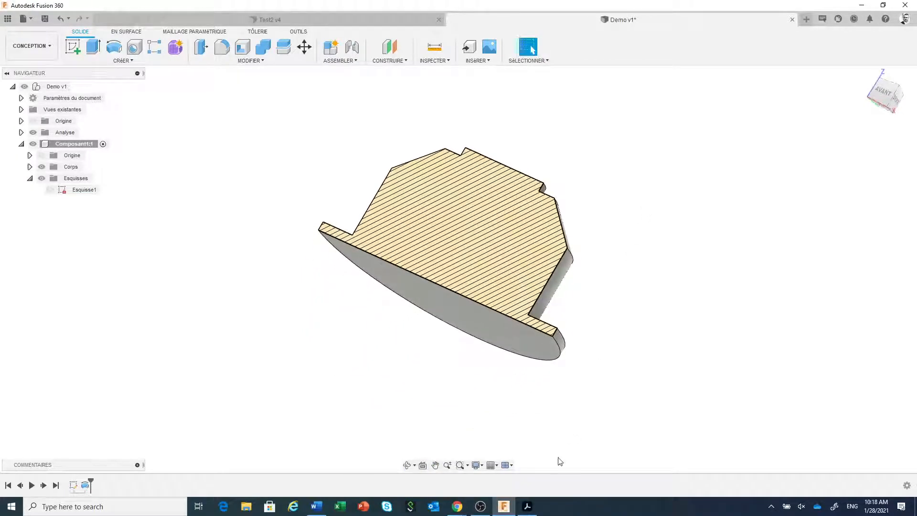
Step: Check the wall diameters on the drawing in Adobe Acrobat, then in Fusion 360 shell the body inward from its bottom face by (180-174)/2 mm
click(527, 507)
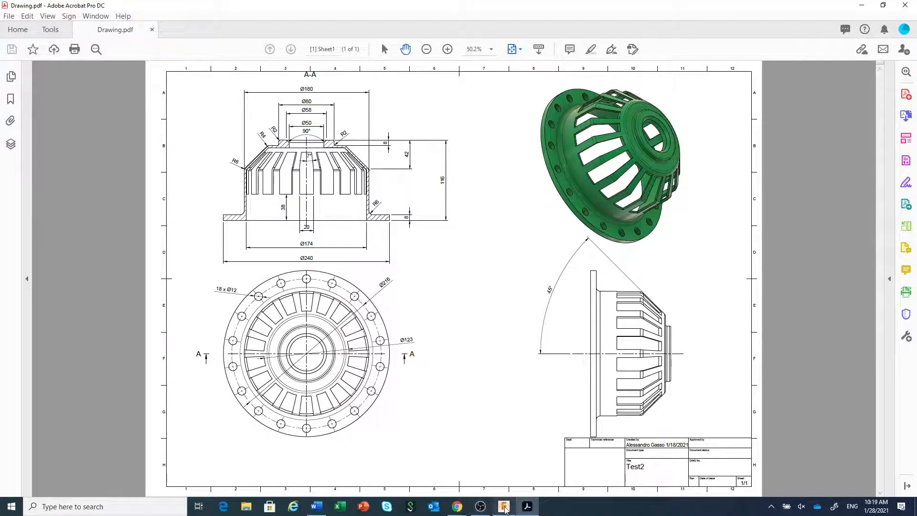
click(504, 506)
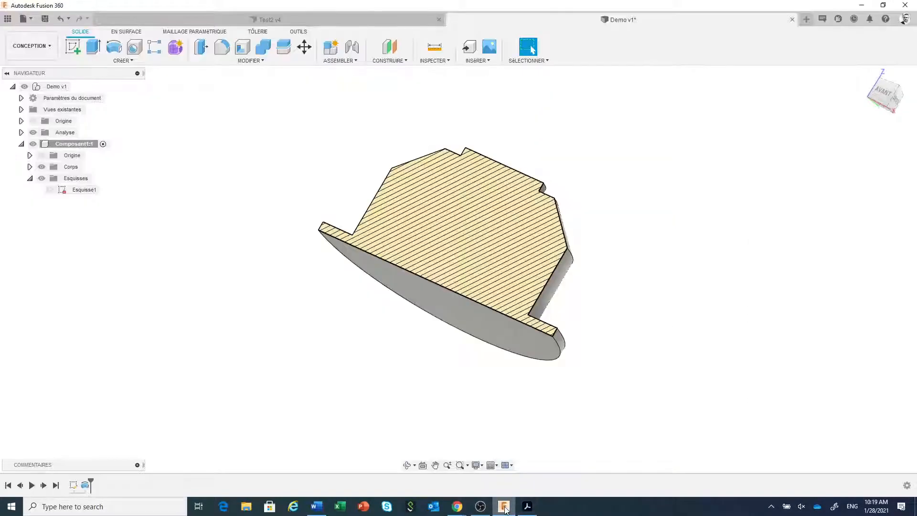
click(242, 47)
click(435, 303)
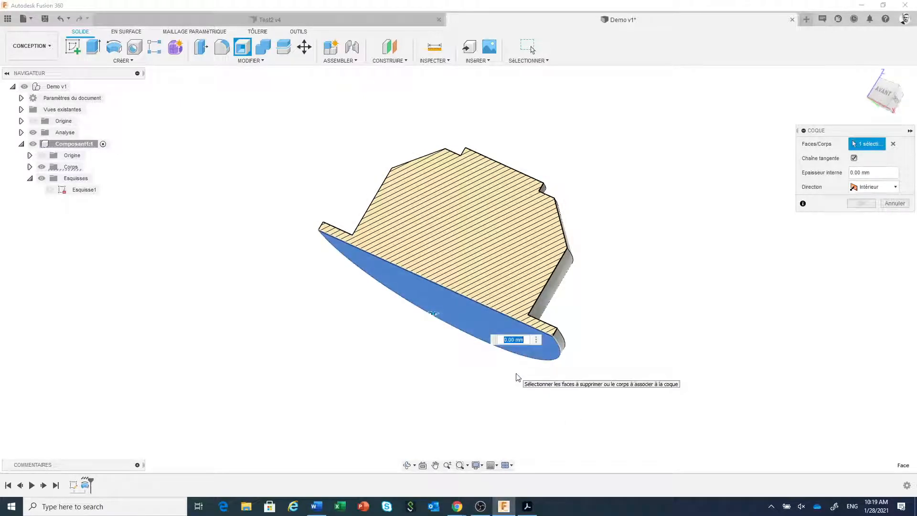
key(BackSpace)
text((180-174)
key(Return)
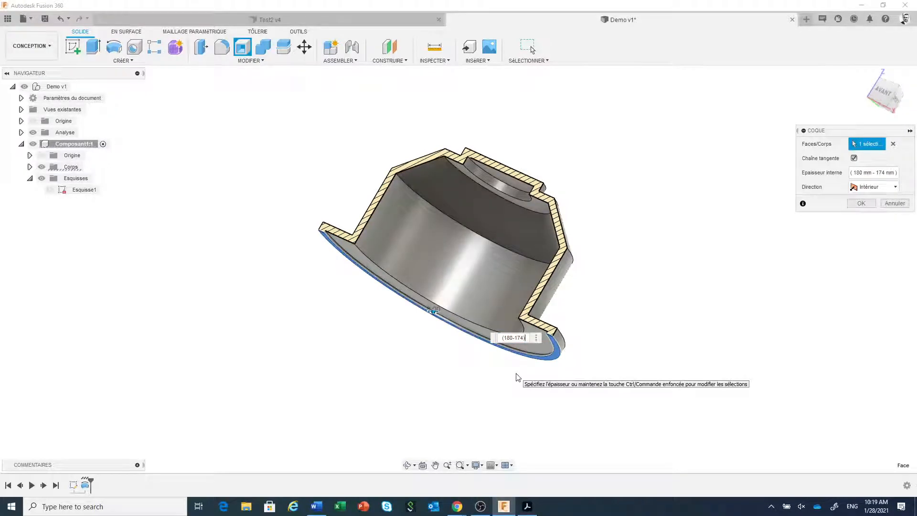
text(/2)
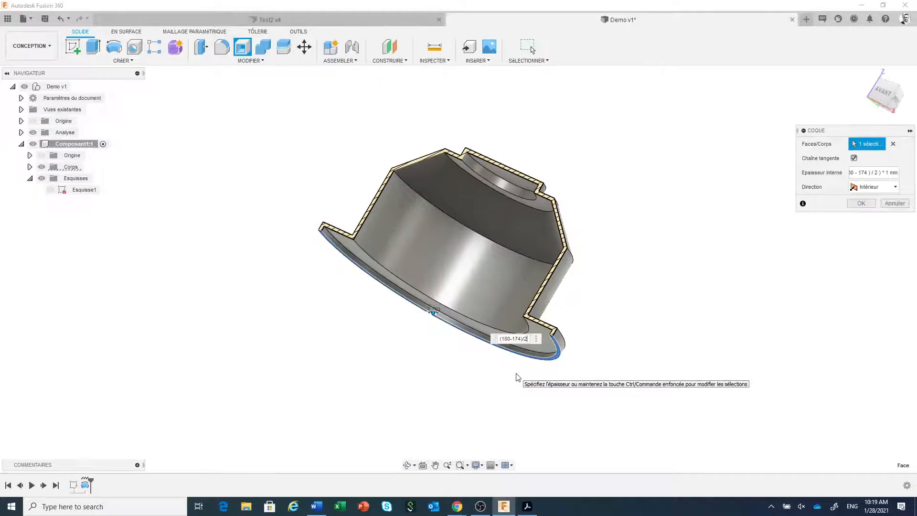
click(860, 204)
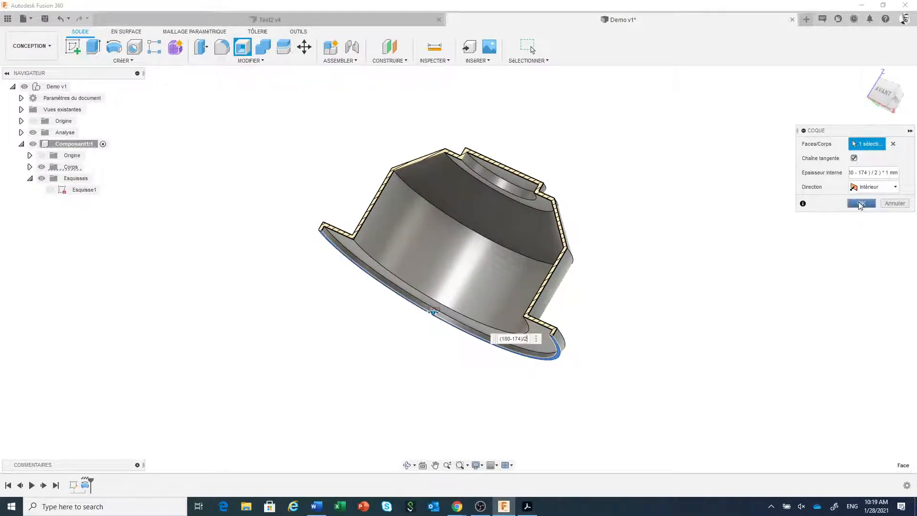
Step: Compare the front section with the Adobe Acrobat drawing, return to Fusion 360 and roll the timeline back to before the shell
click(883, 94)
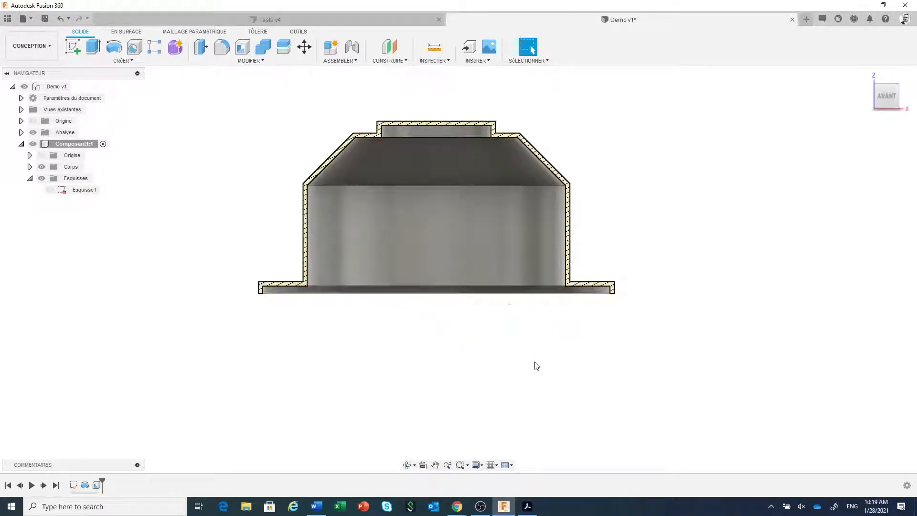
click(527, 506)
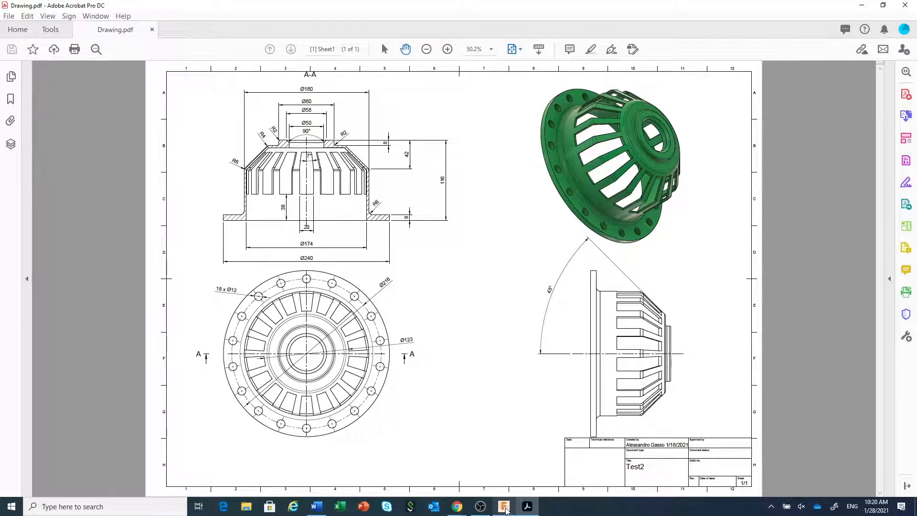
click(508, 508)
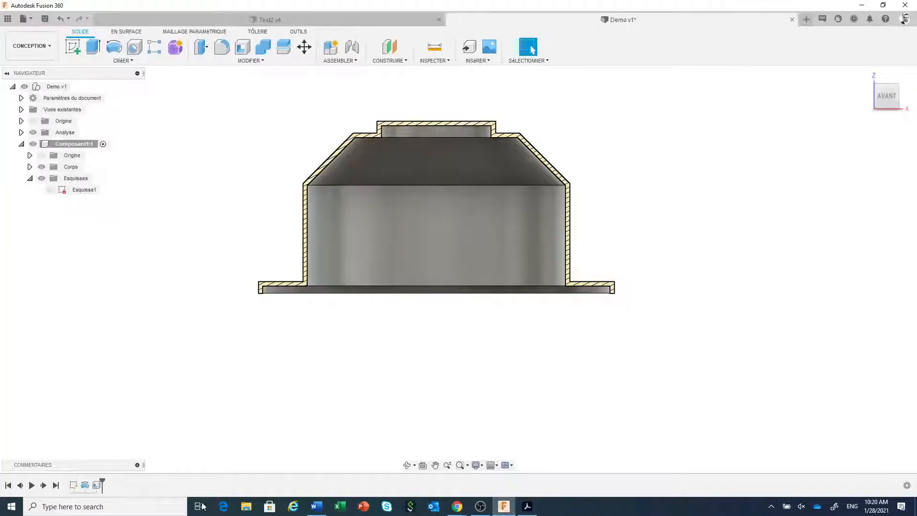
drag(102, 480, 91, 482)
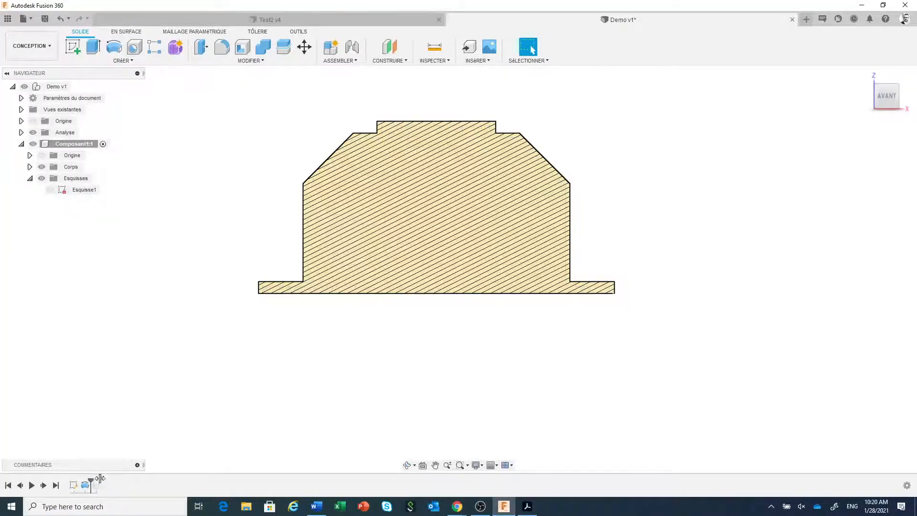
scroll(292, 394, up, 2)
scroll(313, 366, down, 2)
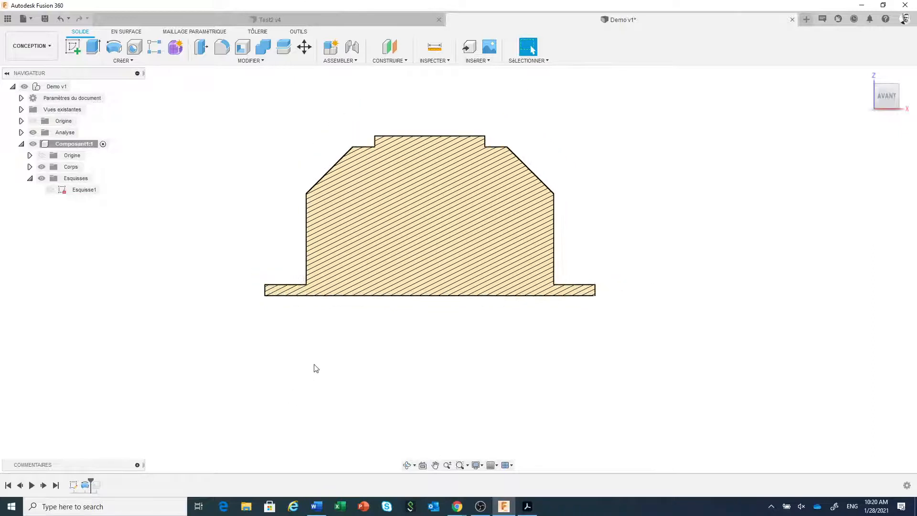
shift+middle_drag(353, 350, 385, 317)
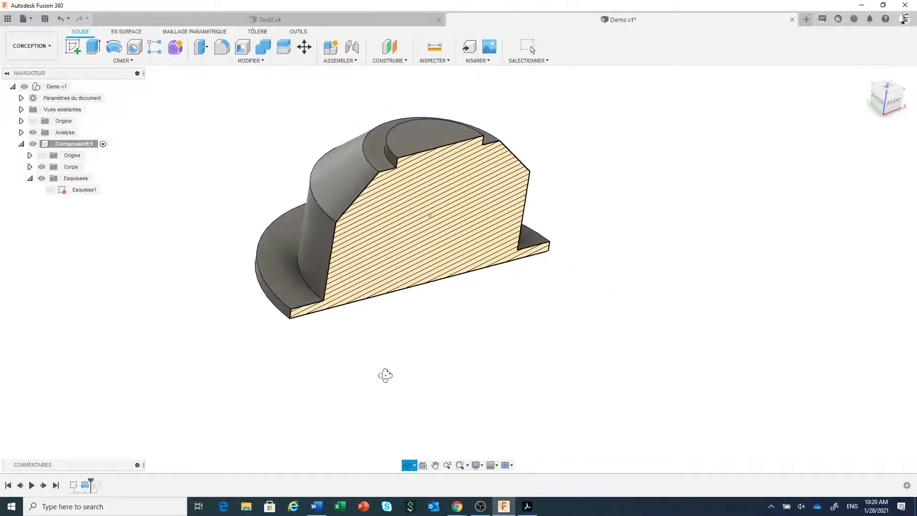
middle_drag(387, 368, 413, 403)
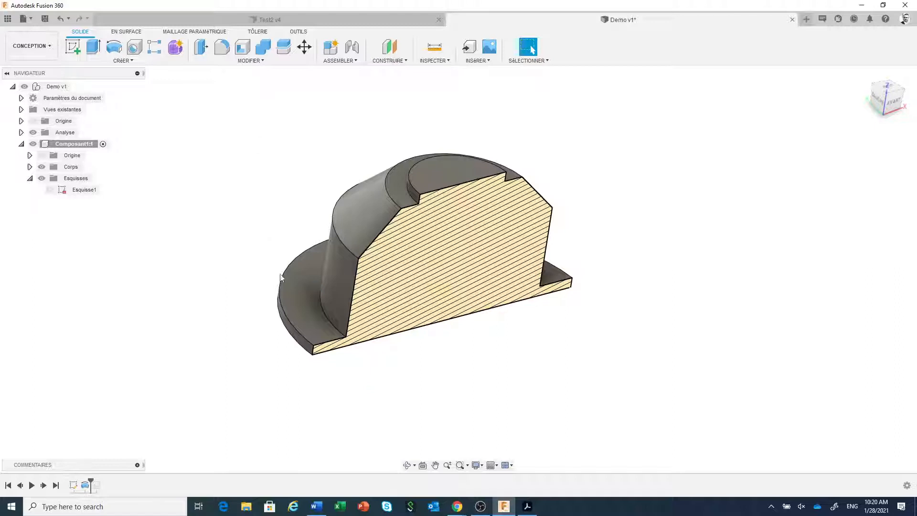
Step: Set a 6 mm fillet on the cylinder's edge at the flange and its edge at the cone
click(331, 319)
right_click(330, 319)
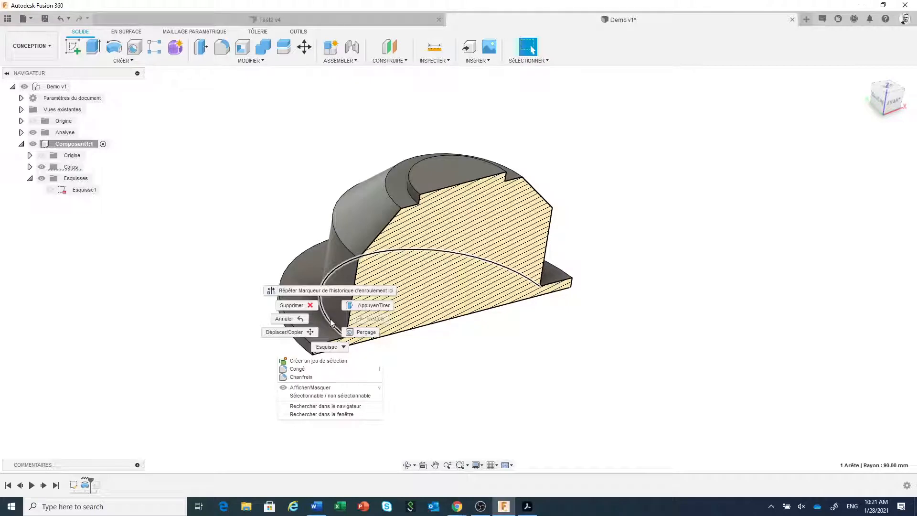
click(309, 375)
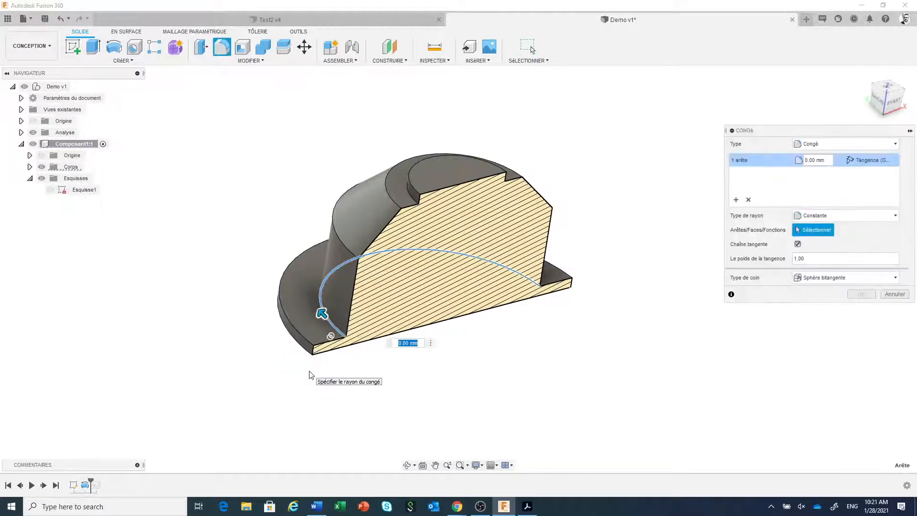
click(343, 246)
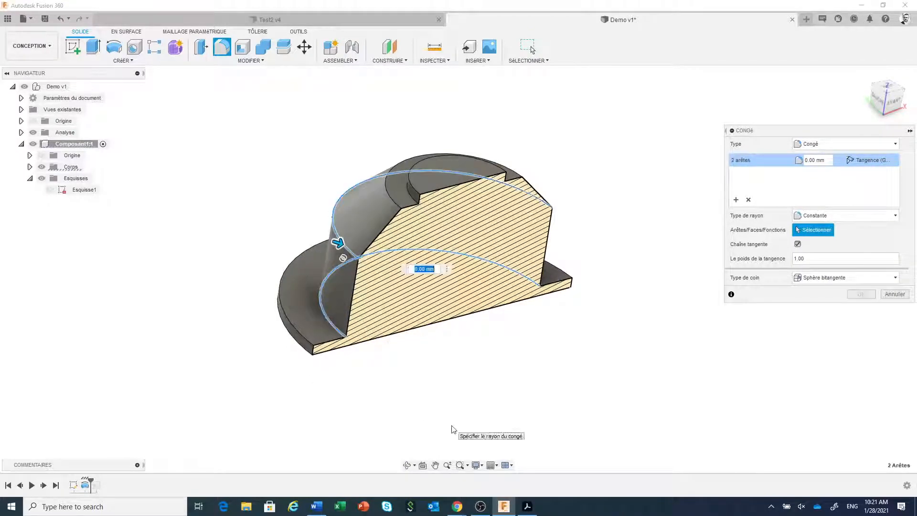
text(6)
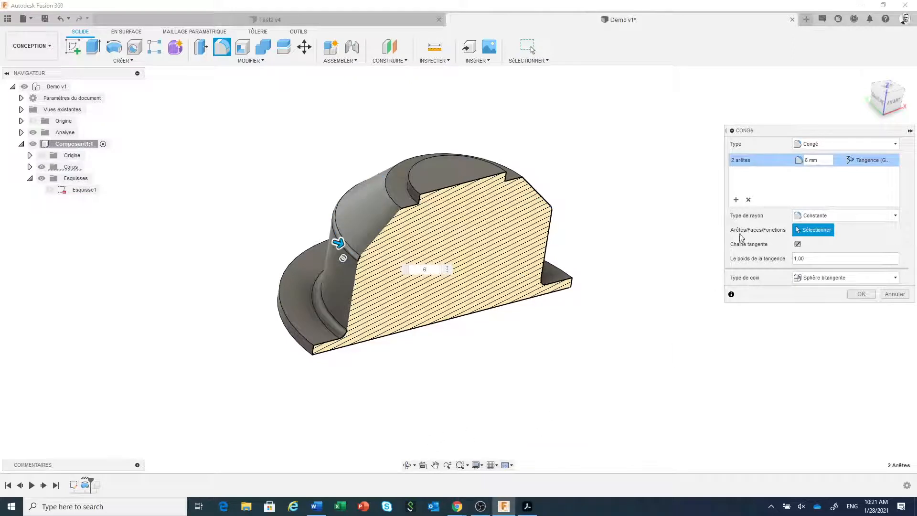
Step: Add a second fillet selection set with a 4 mm radius on the cone's upper outer edge
click(736, 200)
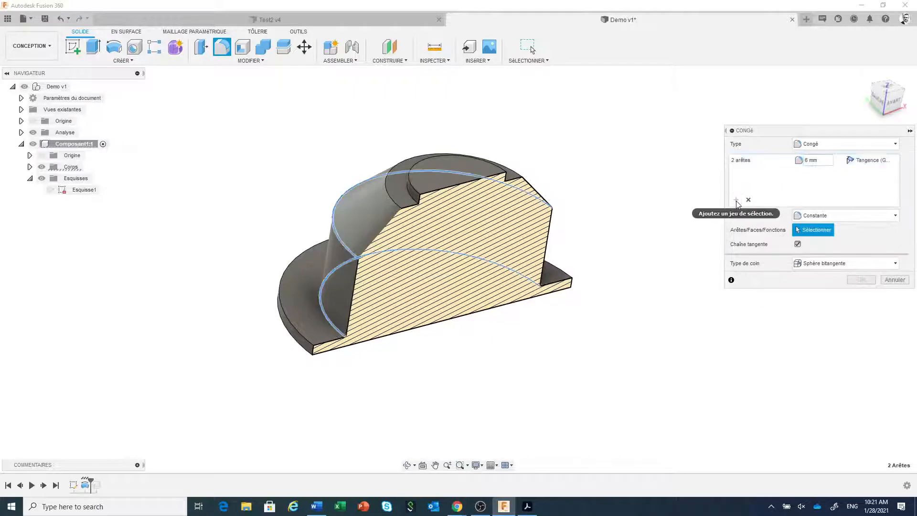
click(392, 200)
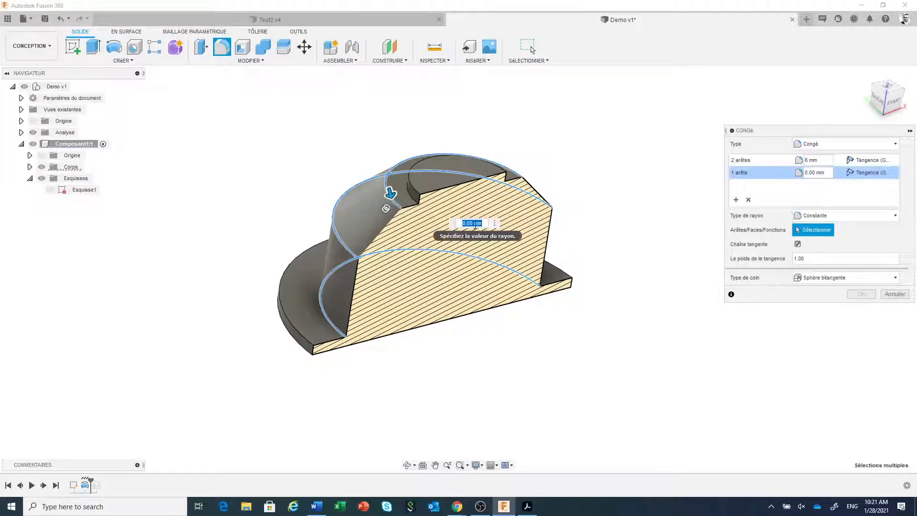
drag(473, 225, 460, 224)
text(4)
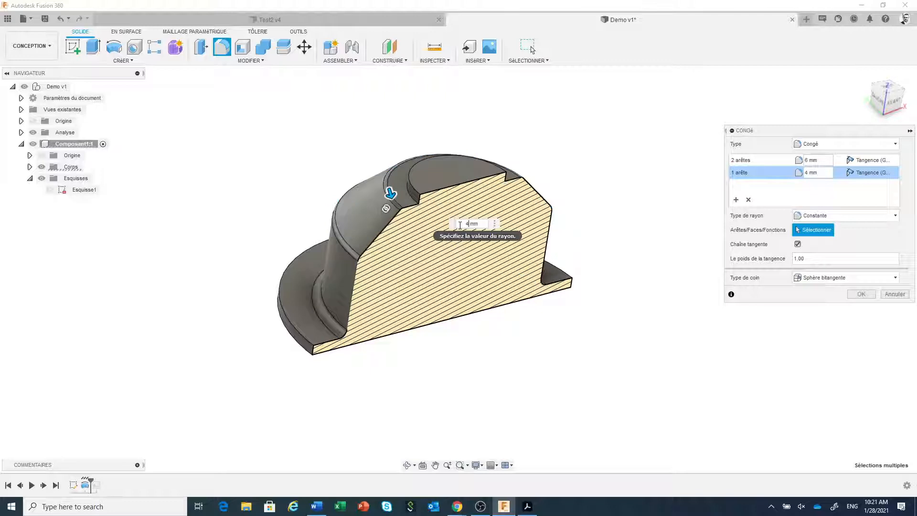
Step: Add a third selection set with a 2 mm radius on the boss's top and base edges, and complete the fillet
click(736, 200)
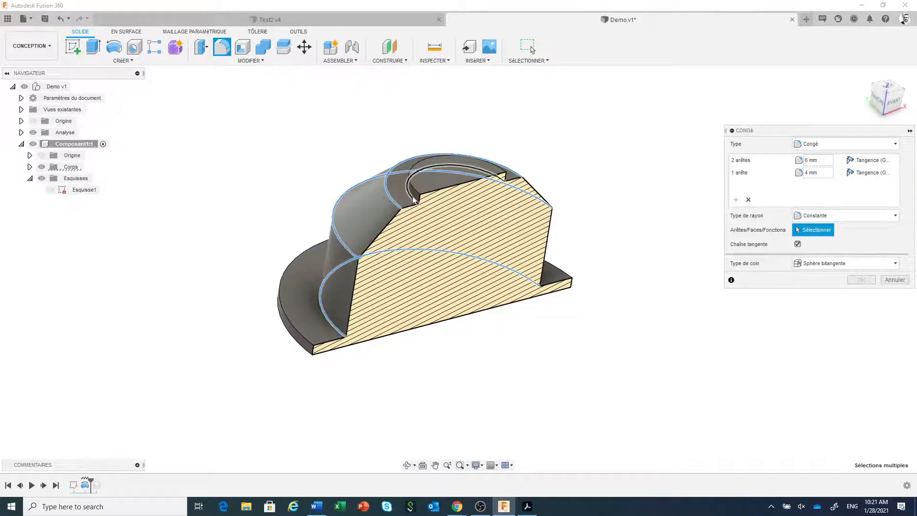
click(411, 195)
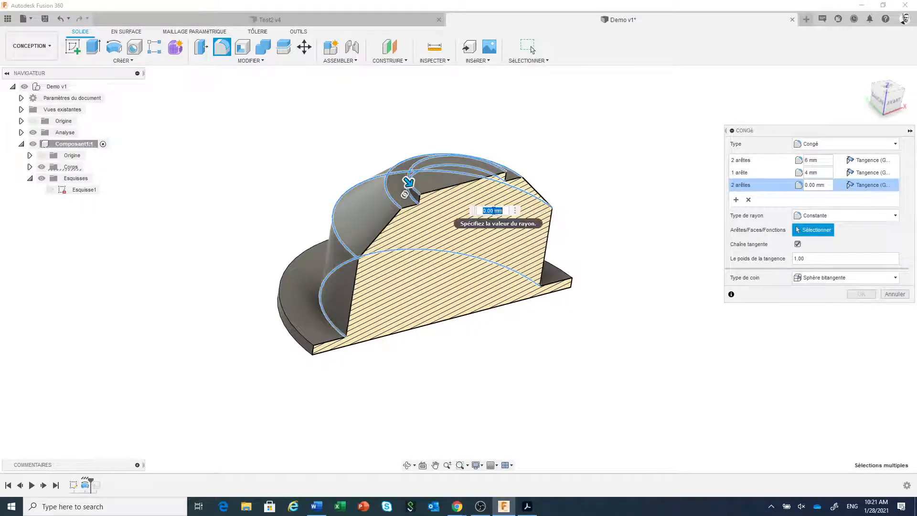
text(2)
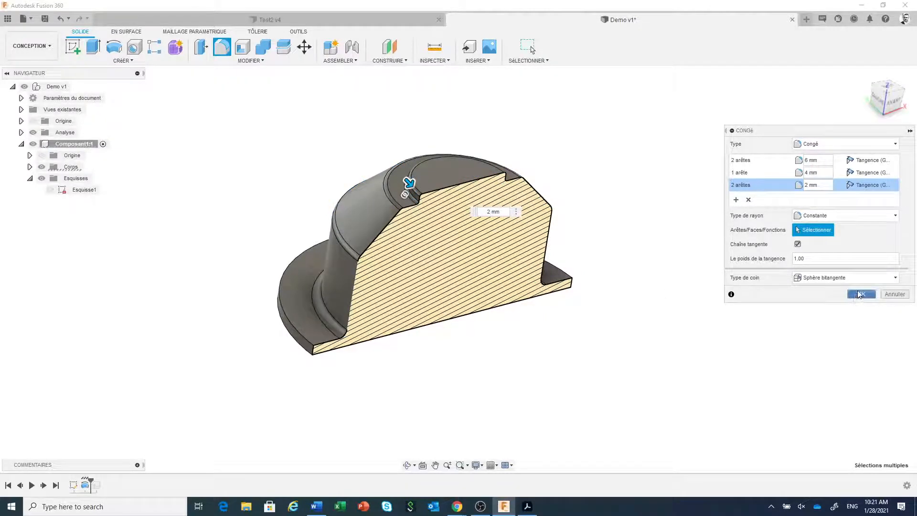
click(861, 294)
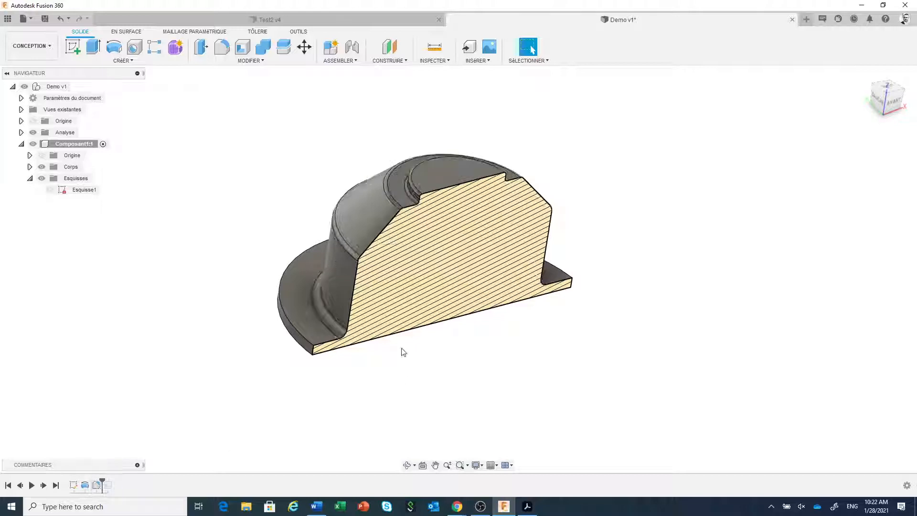
Step: Roll the timeline forward past the shell and compare the front section with the Test2 drawing in Adobe Acrobat
middle_drag(402, 350, 430, 367)
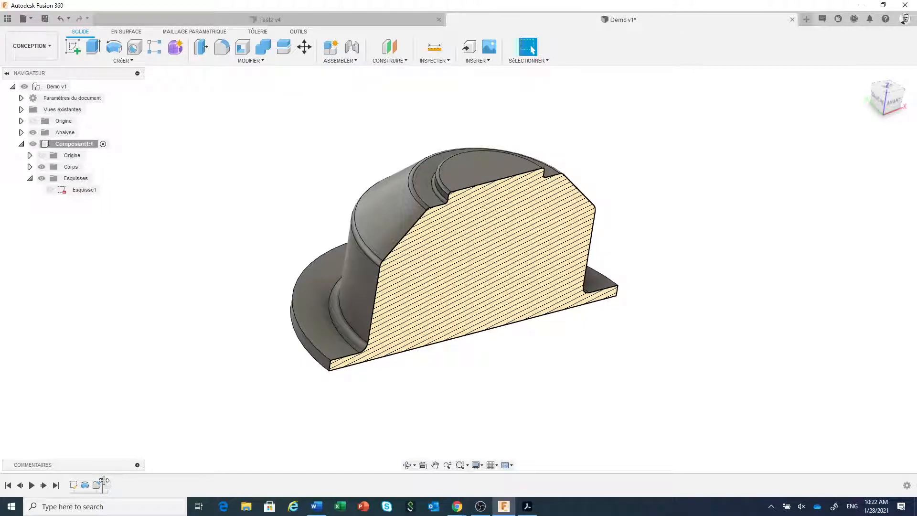
drag(104, 480, 114, 480)
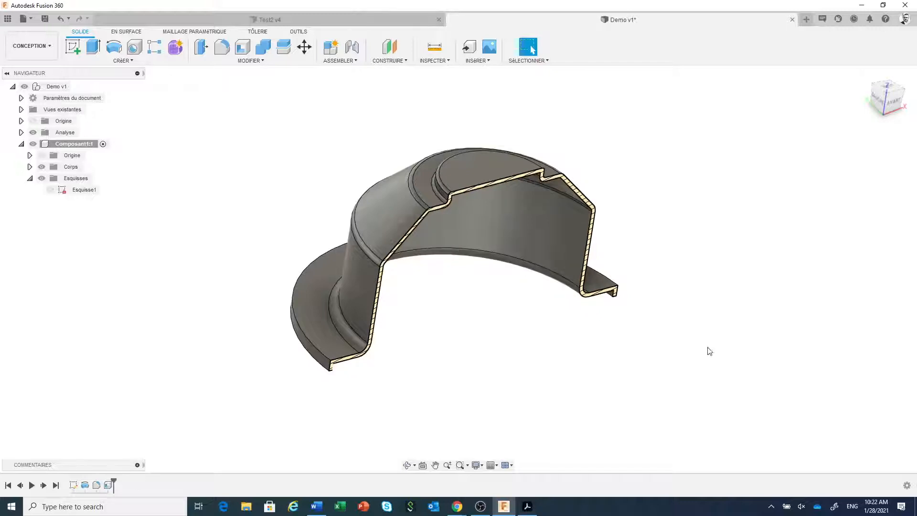
click(894, 104)
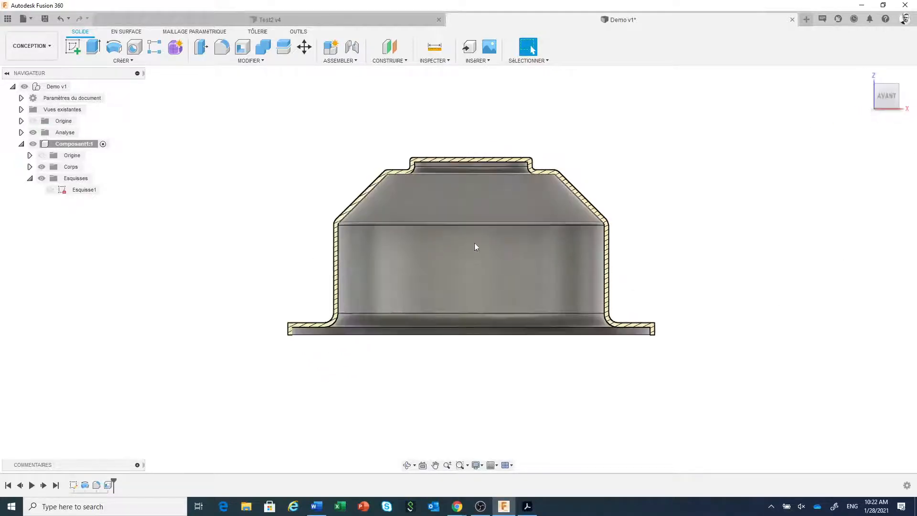
scroll(456, 241, up, 2)
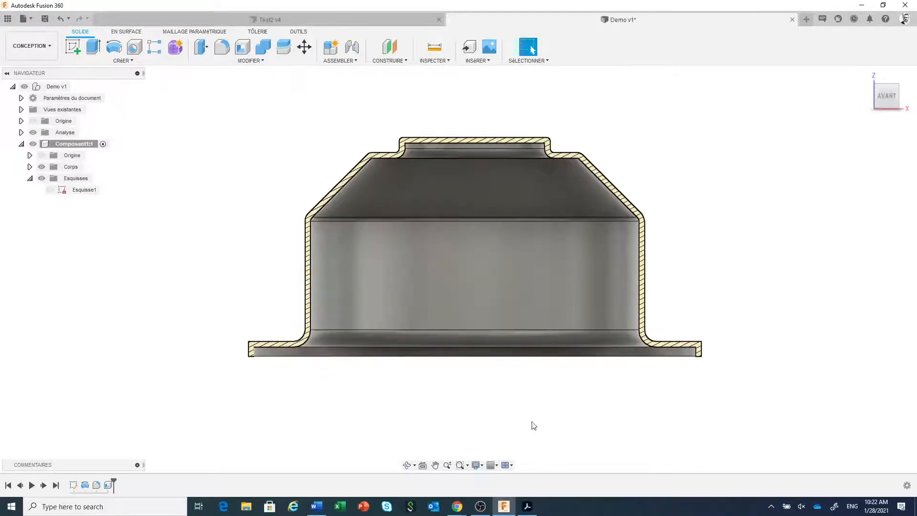
click(528, 507)
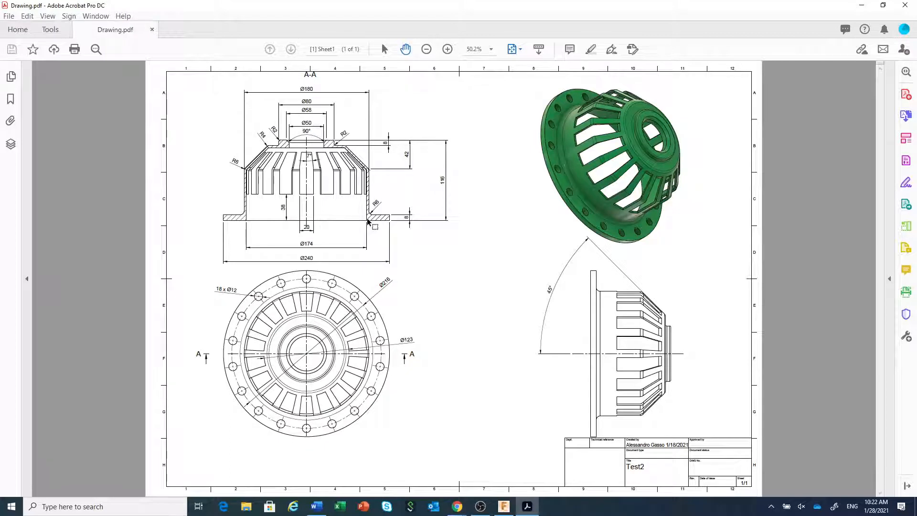
Step: Switch back to Fusion 360 and examine the shelled body's section from an oblique angle
click(503, 506)
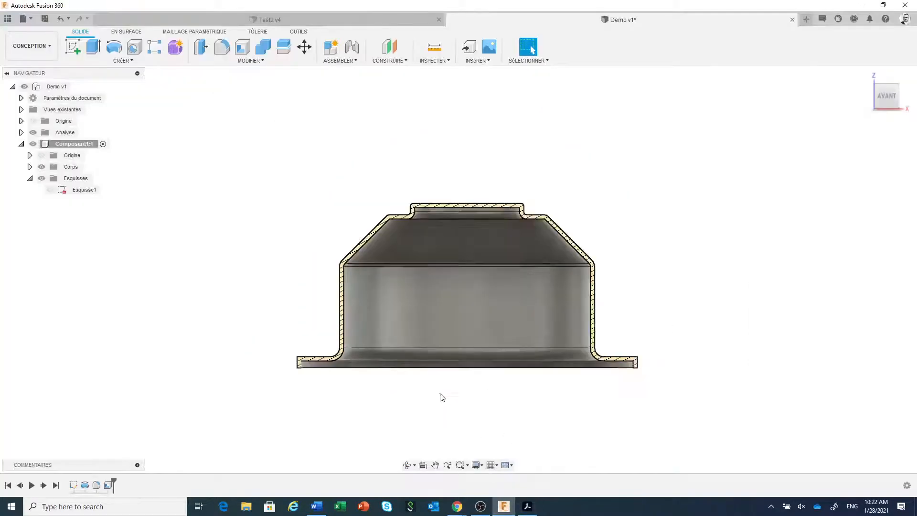
scroll(444, 378, down, 1)
scroll(444, 378, up, 1)
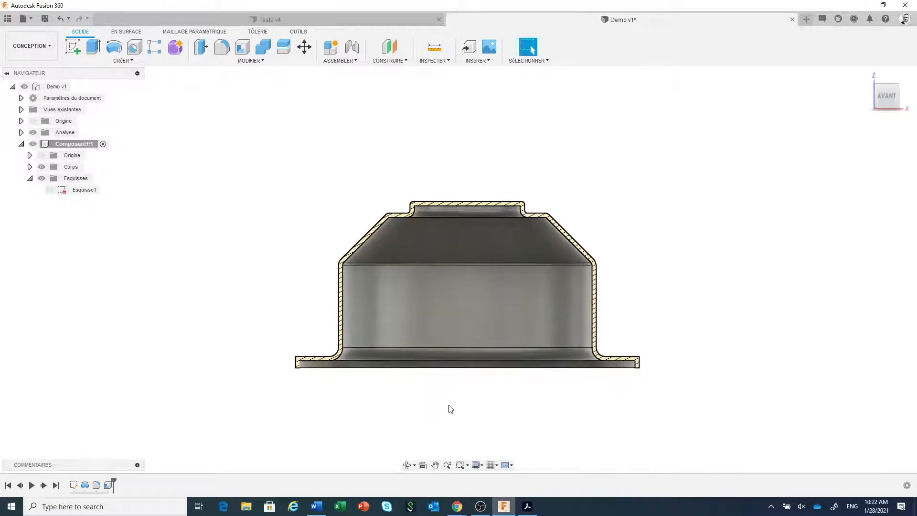
middle_drag(444, 406, 460, 381)
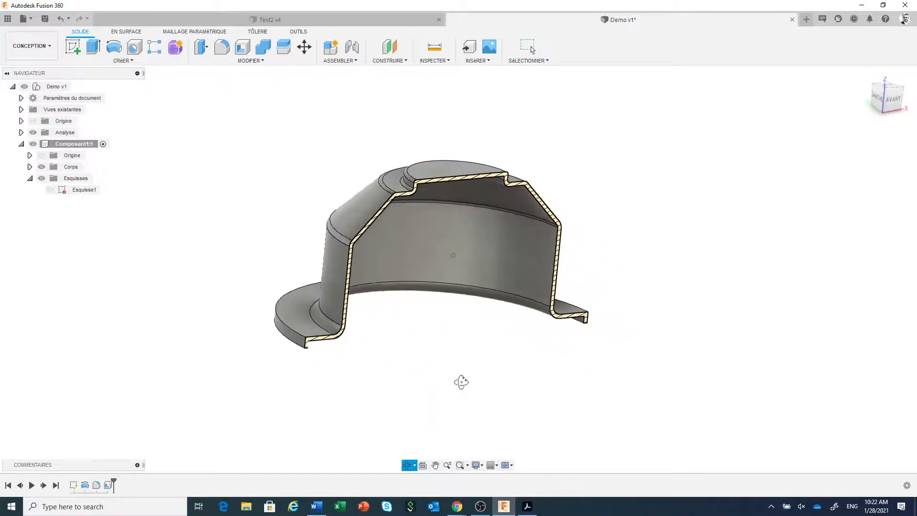
Step: Edit the fillet feature and remove the cylinder's edge at the flange from the 6 mm selection set
click(96, 485)
right_click(95, 484)
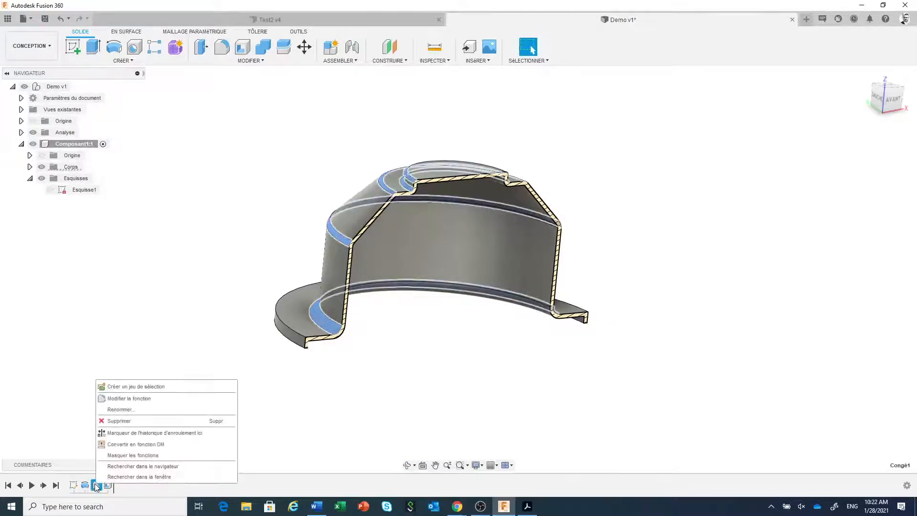
click(129, 398)
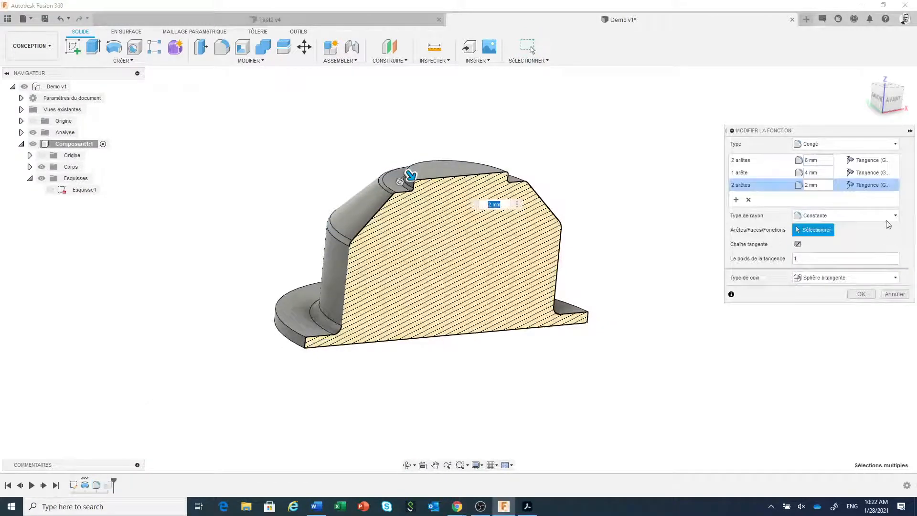
drag(835, 132, 763, 165)
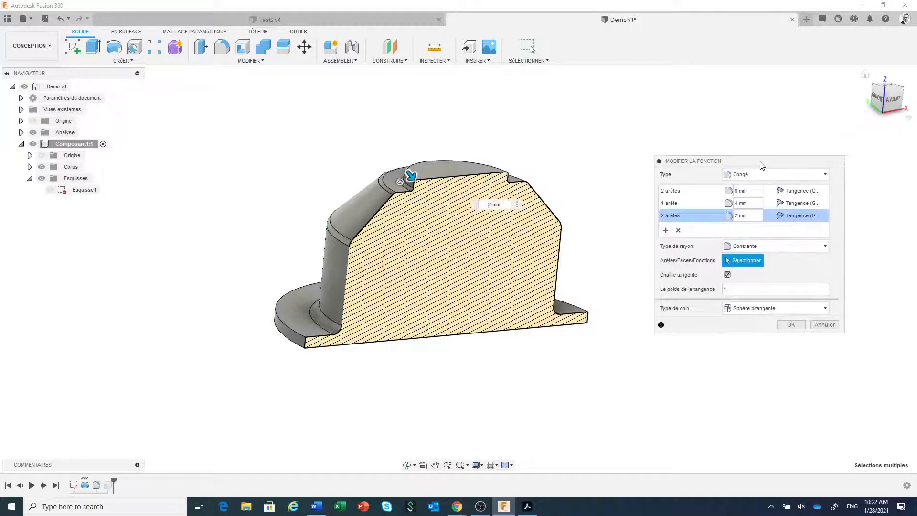
click(668, 193)
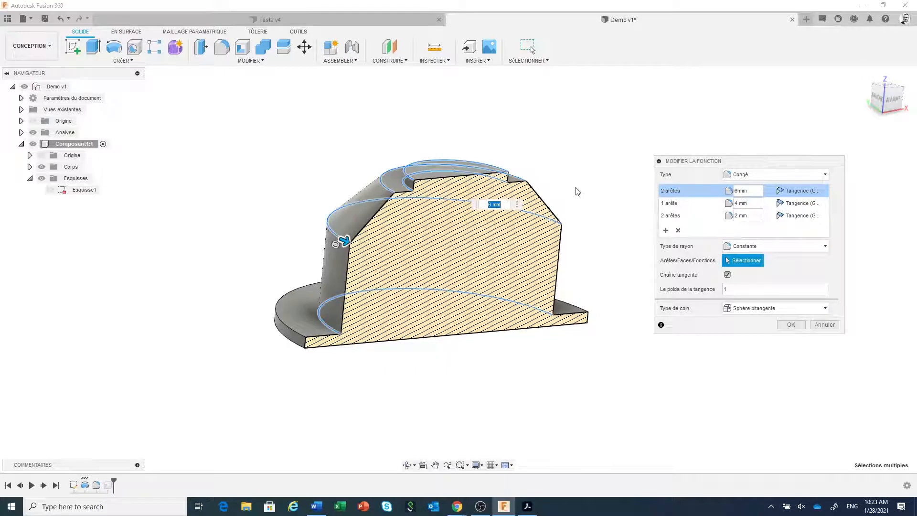
click(326, 329)
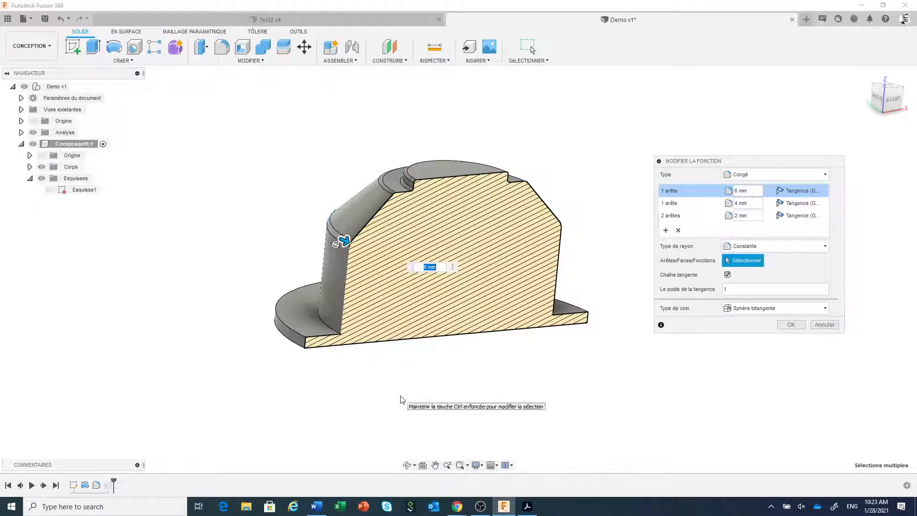
click(407, 191)
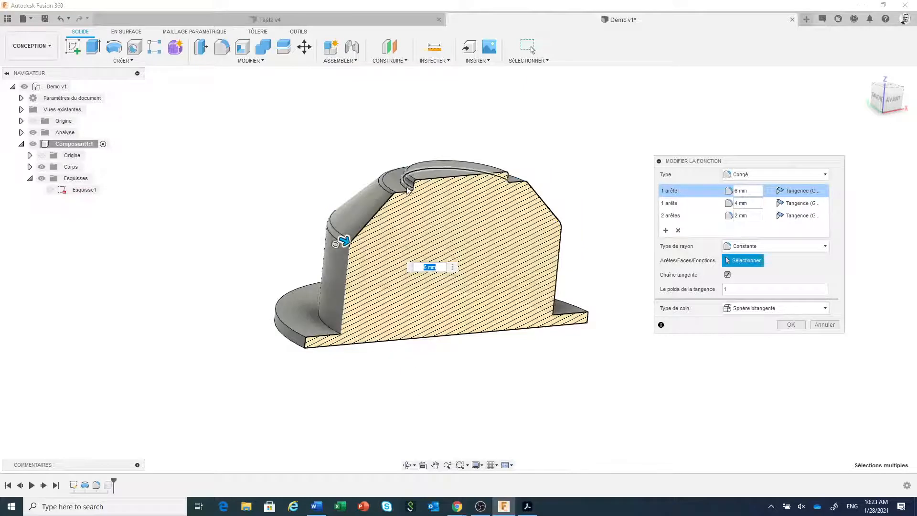
Step: Remove the boss's base edge from the 2 mm fillet set, inspect the resulting section, and undo the fillet edit
click(673, 217)
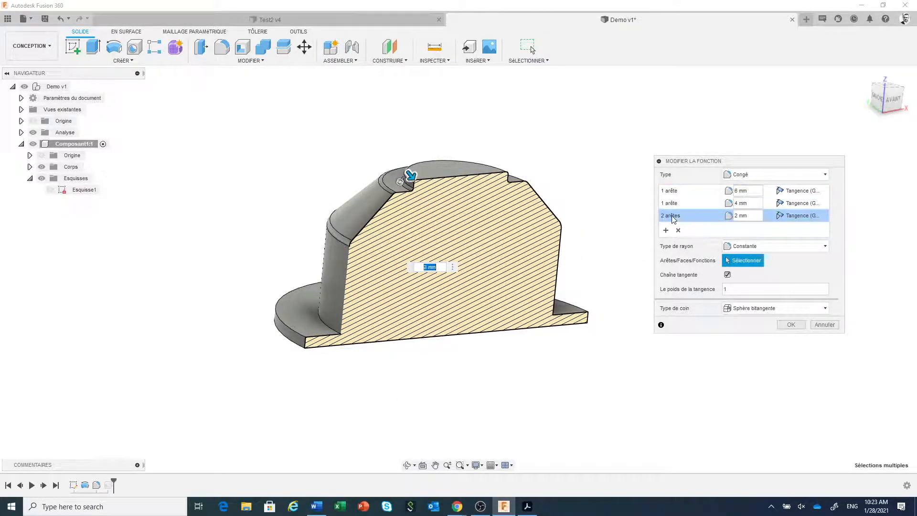
scroll(411, 161, up, 3)
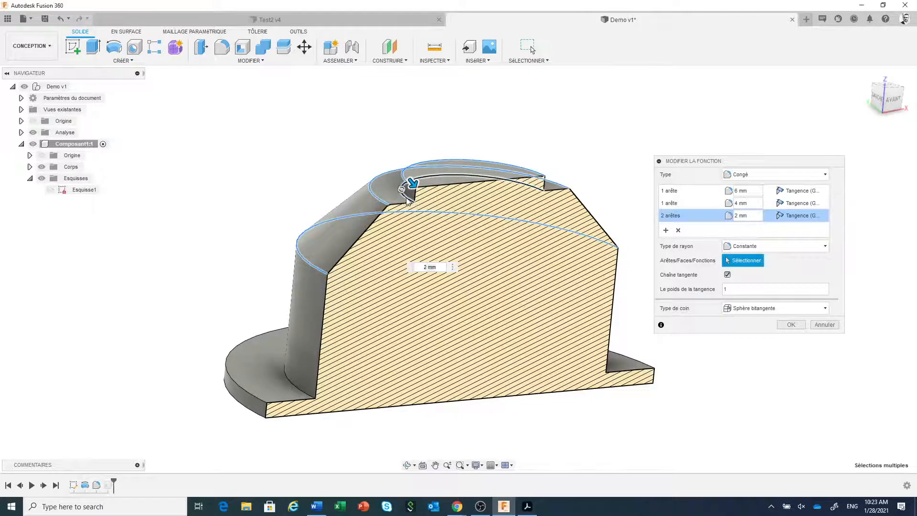
click(415, 213)
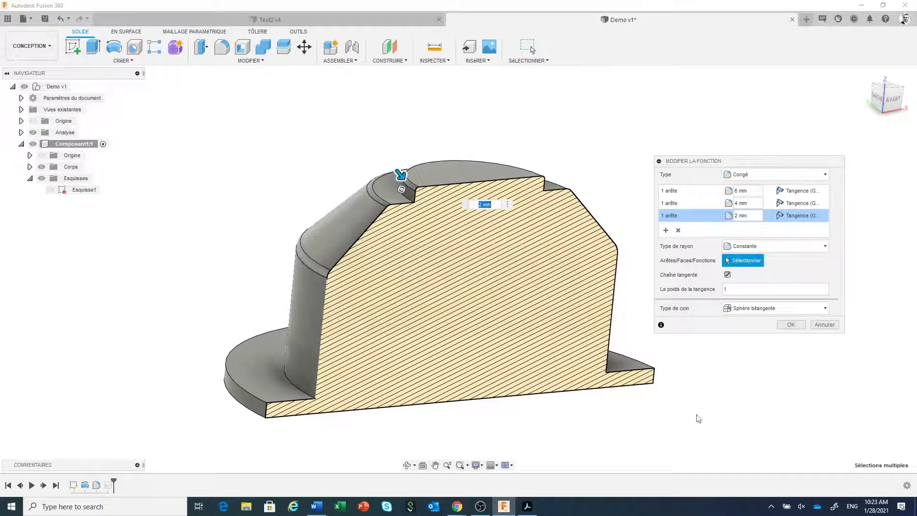
click(784, 326)
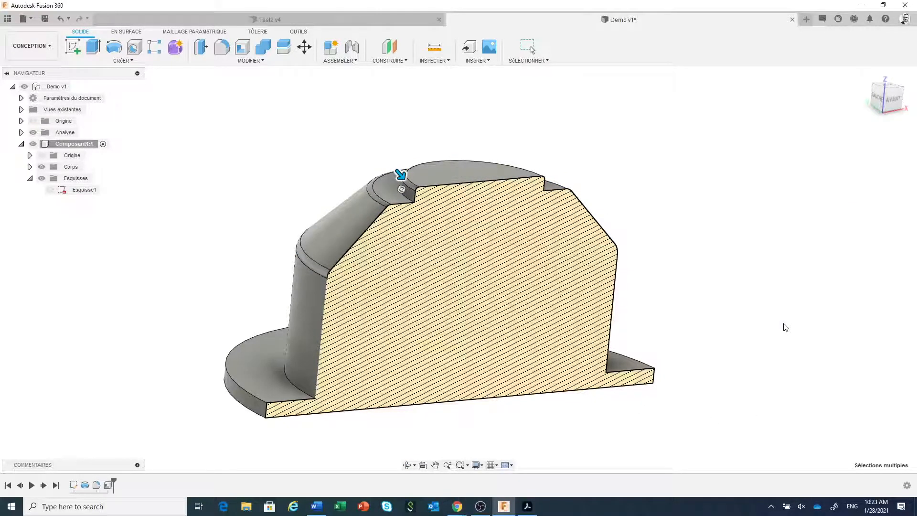
click(893, 99)
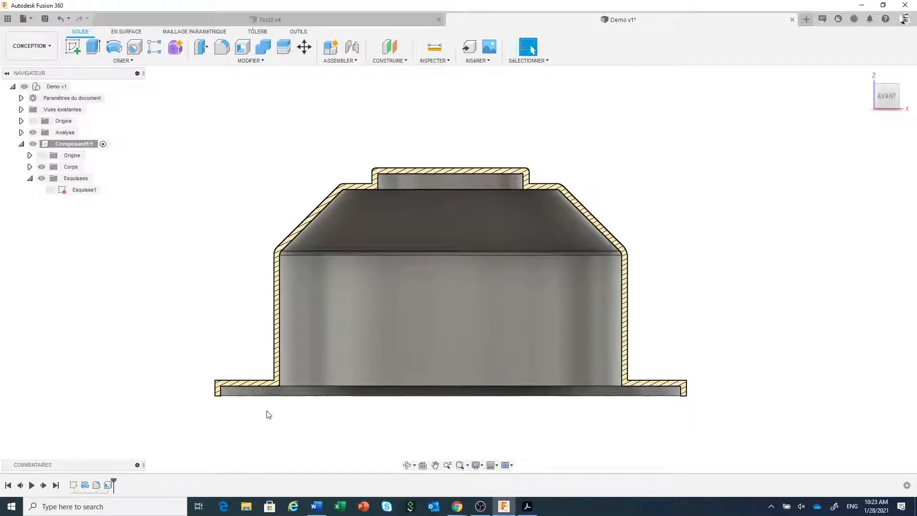
middle_drag(256, 420, 264, 397)
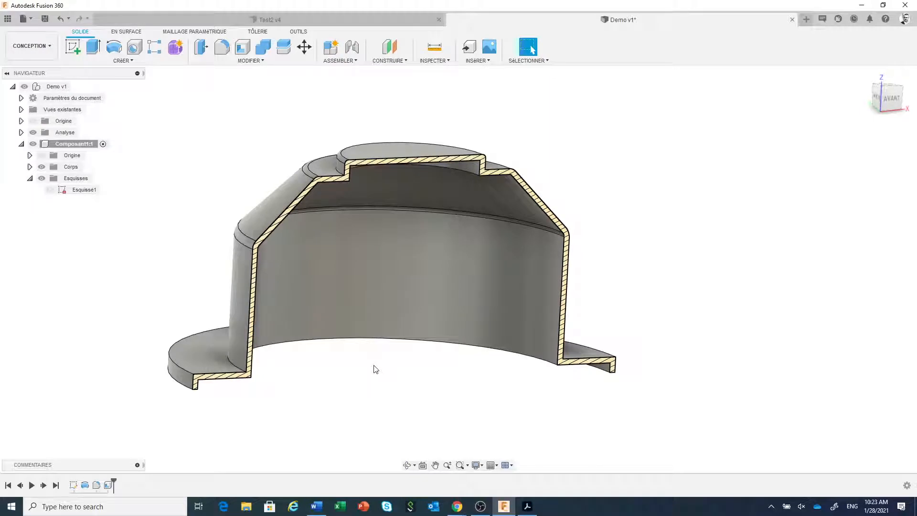
click(61, 19)
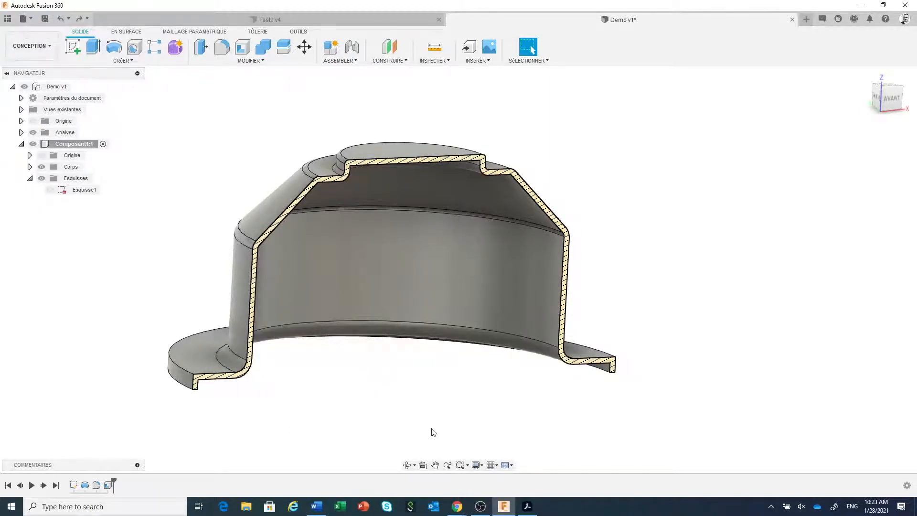
Step: Delete the two inner fillet faces of the shell, at the cylinder's base and at the boss's base
middle_drag(434, 431, 446, 409)
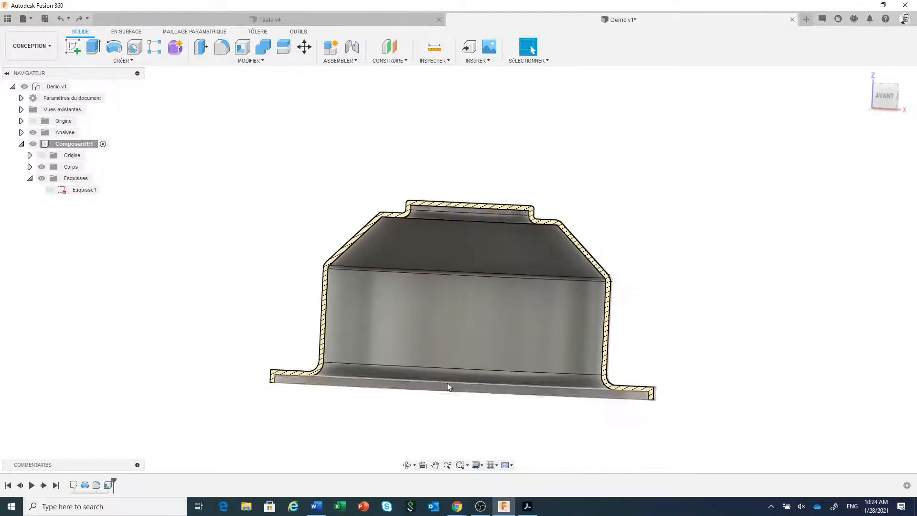
click(448, 377)
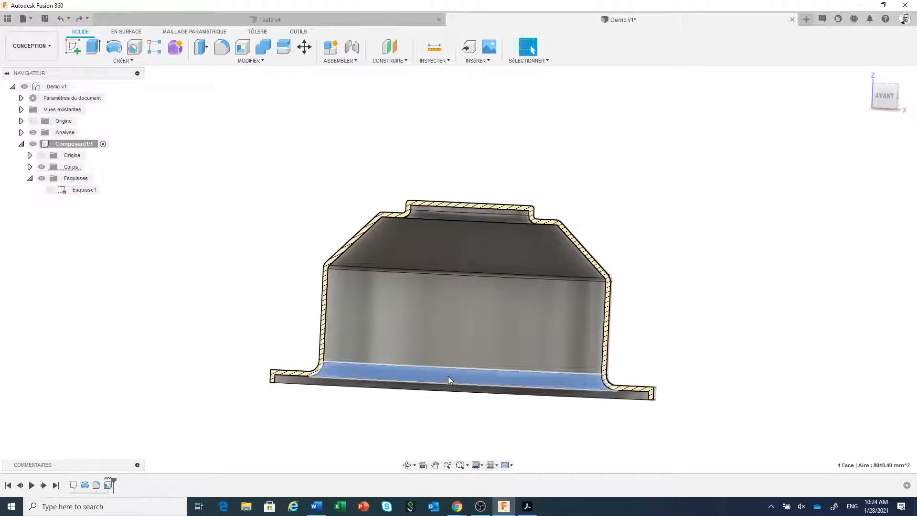
click(473, 220)
right_click(473, 220)
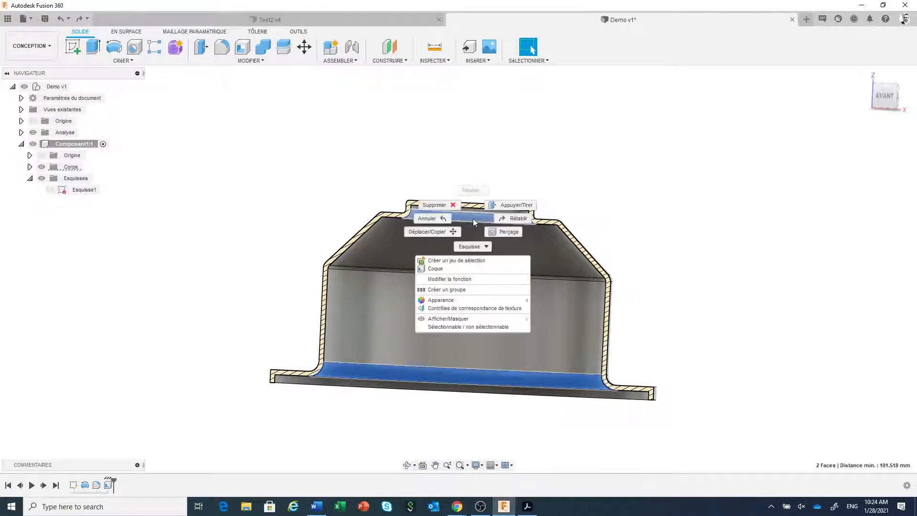
click(447, 205)
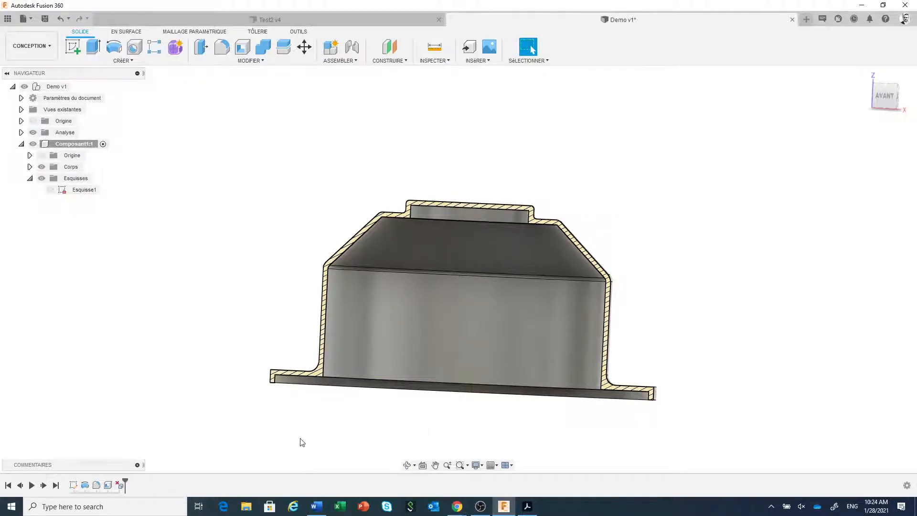
Step: Inspect the section's interior from several angles and compare it with the Test2 drawing in Adobe Acrobat, returning to Fusion 360
shift+middle_drag(338, 419, 356, 424)
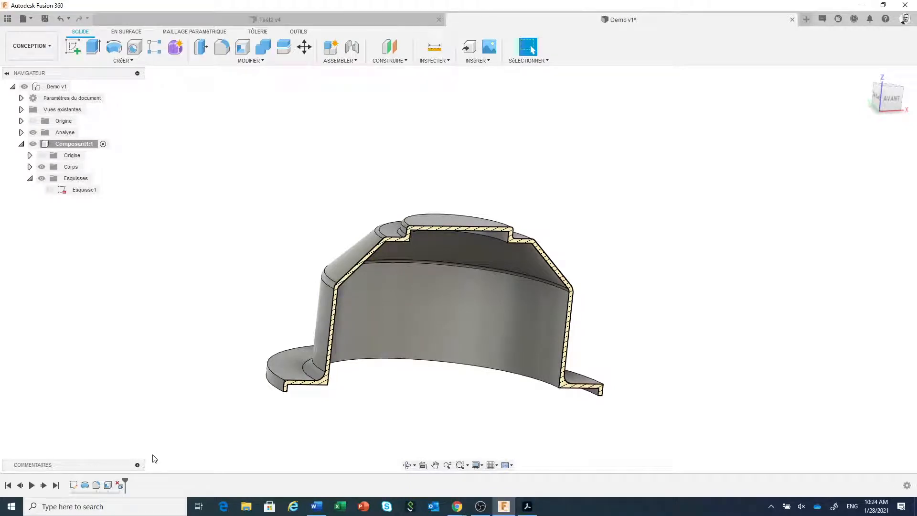
scroll(444, 431, up, 1)
shift+middle_drag(477, 428, 466, 406)
scroll(465, 407, down, 1)
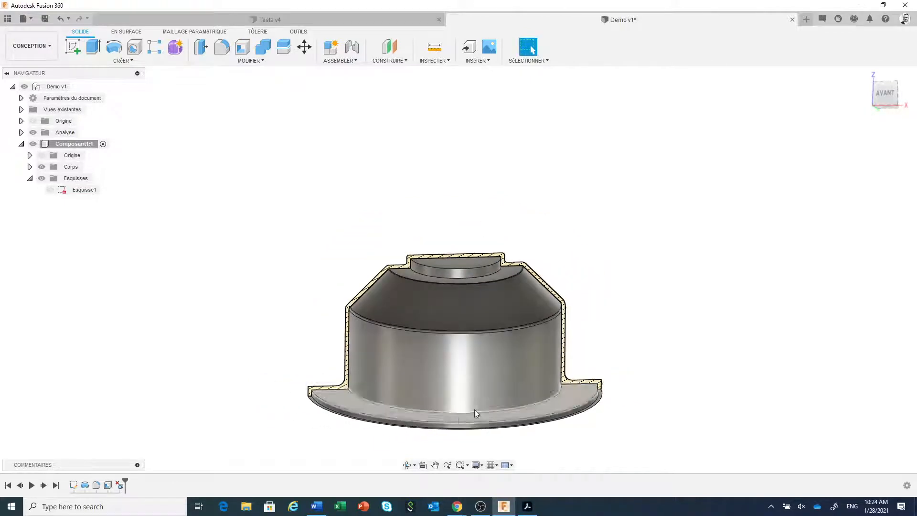
shift+middle_drag(459, 432, 464, 433)
click(528, 506)
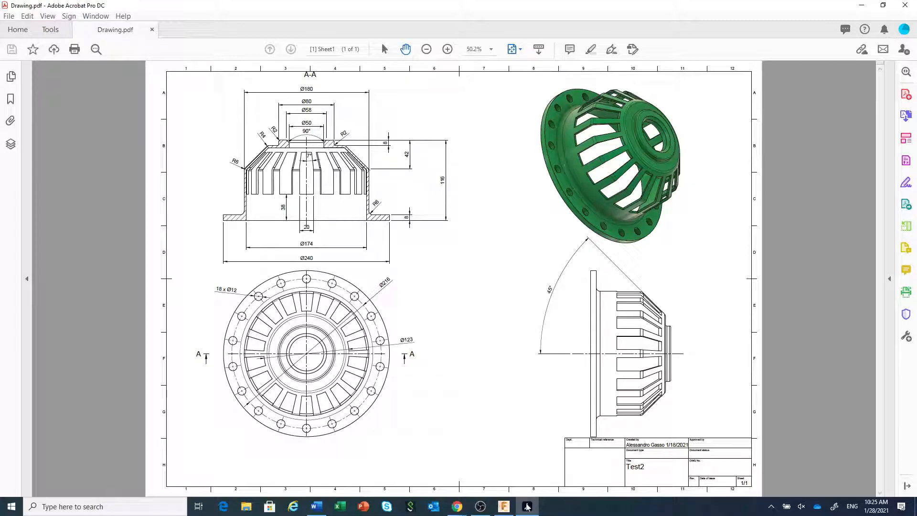
click(509, 510)
Step: Offset the boss's inner top face 8 mm downward with Press Pull, using the new offset type (Nouveau décalage)
shift+middle_drag(505, 388, 472, 247)
click(471, 208)
right_click(471, 208)
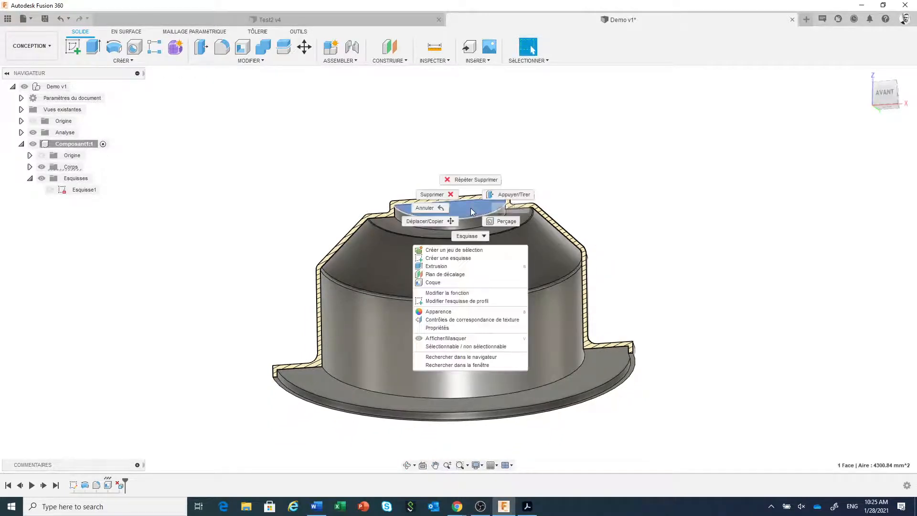
click(501, 197)
drag(470, 216, 491, 239)
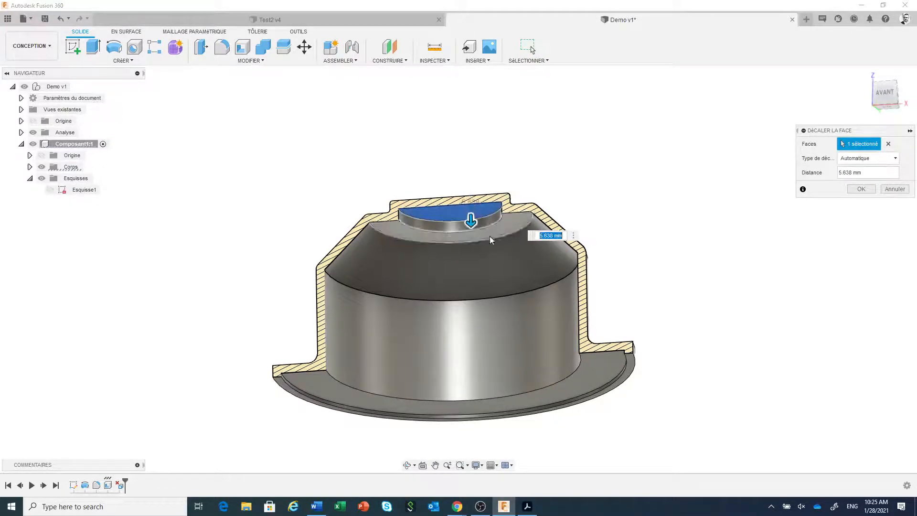
click(853, 162)
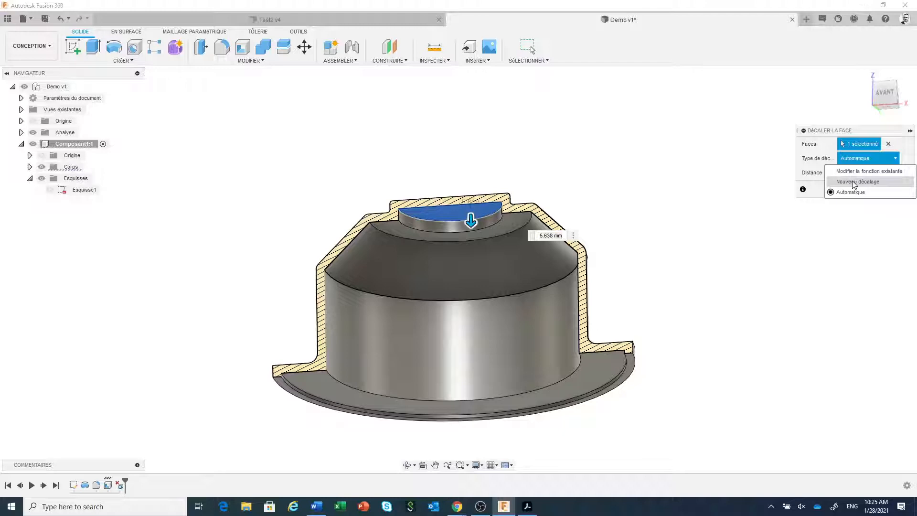
click(854, 182)
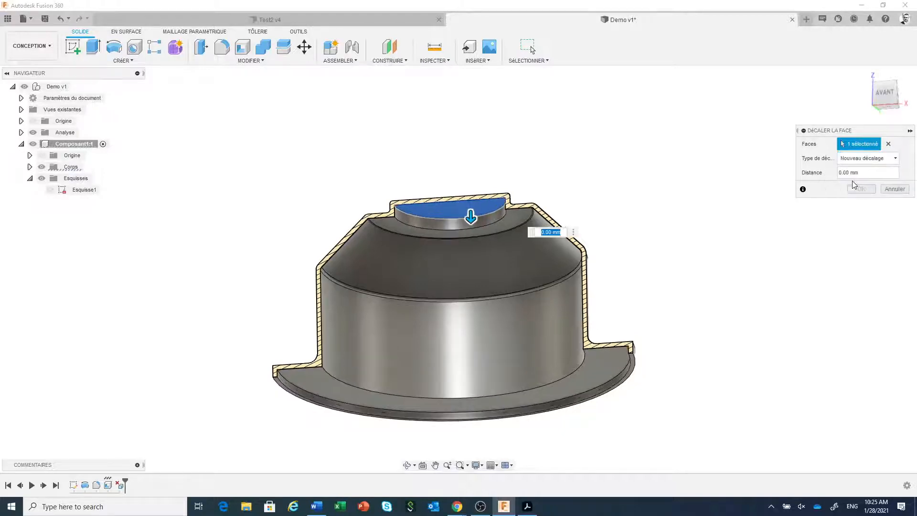
drag(471, 217, 471, 222)
scroll(519, 255, up, 3)
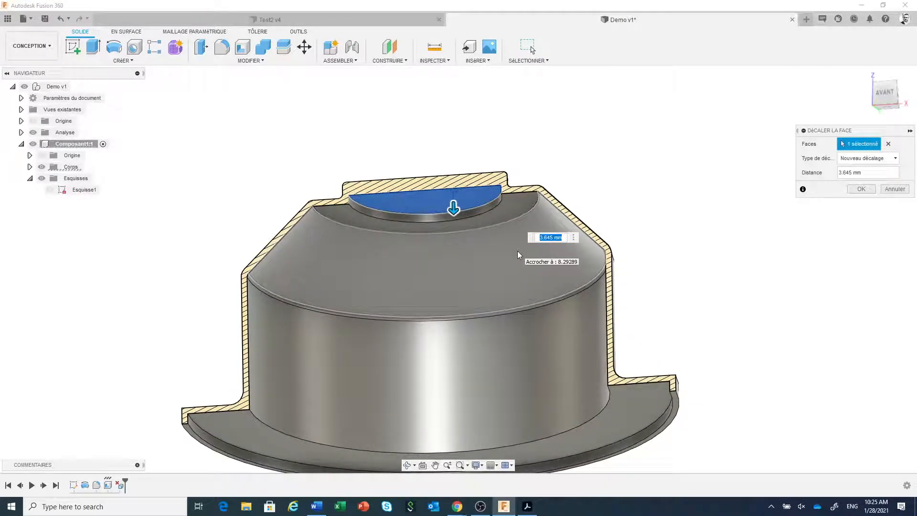
click(517, 209)
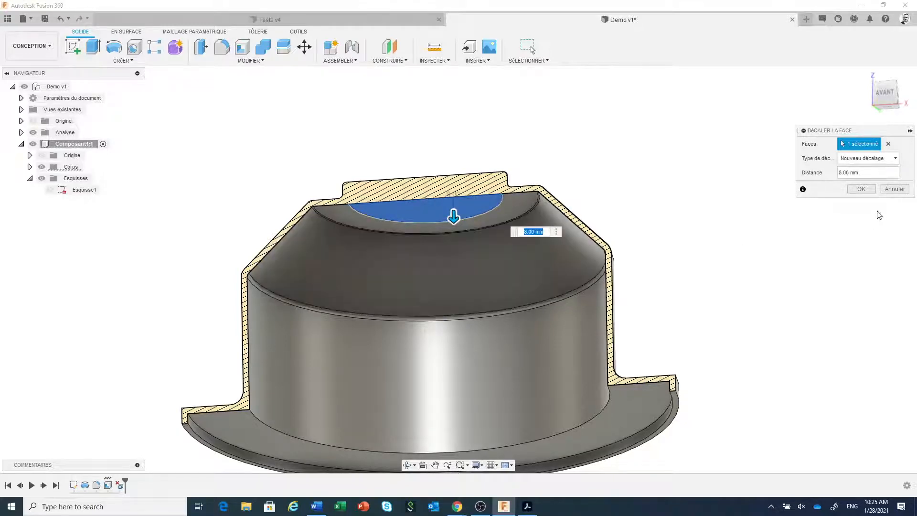
click(861, 189)
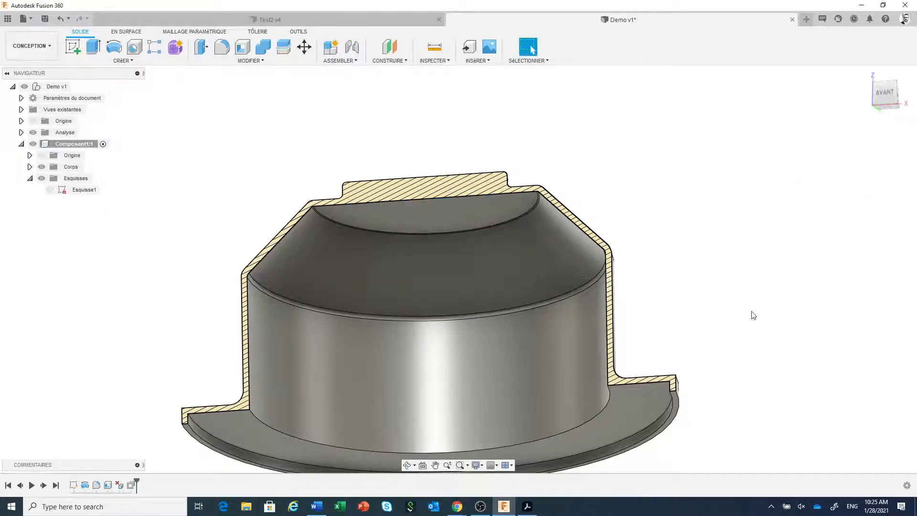
Step: Offset the underside face of the flange 5 mm downward with Press Pull, using the new offset type (Nouveau décalage)
scroll(754, 316, down, 3)
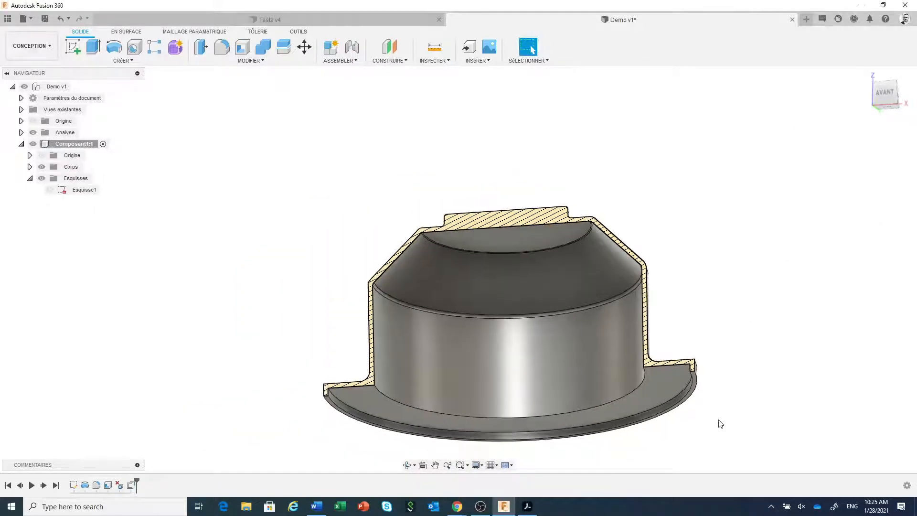
click(661, 385)
right_click(661, 385)
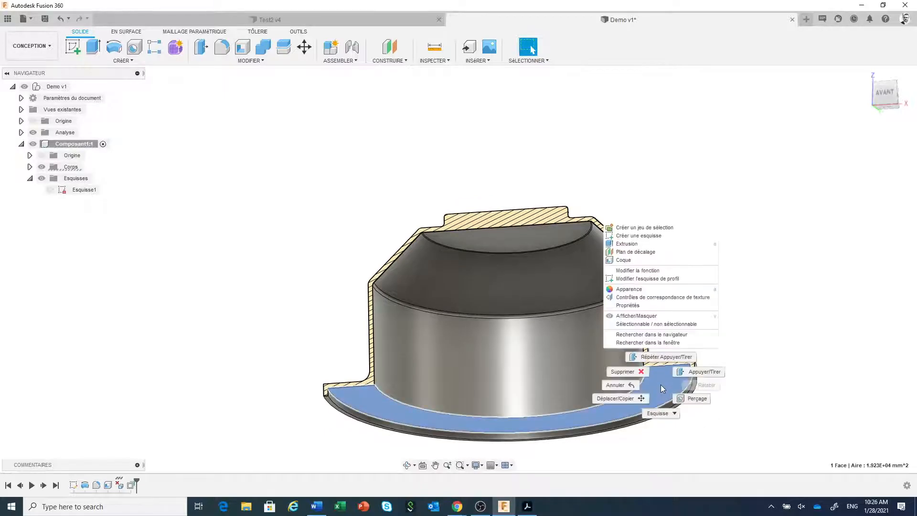
click(661, 357)
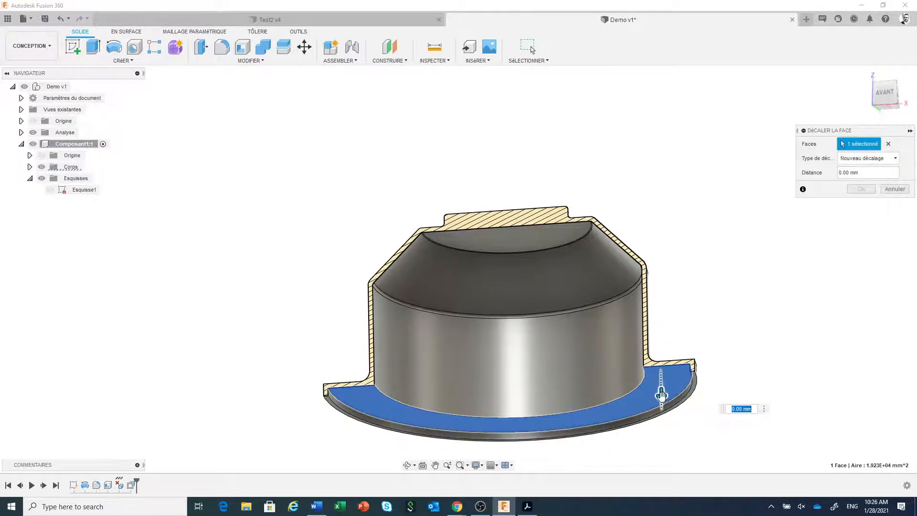
drag(662, 394, 663, 401)
scroll(683, 418, up, 5)
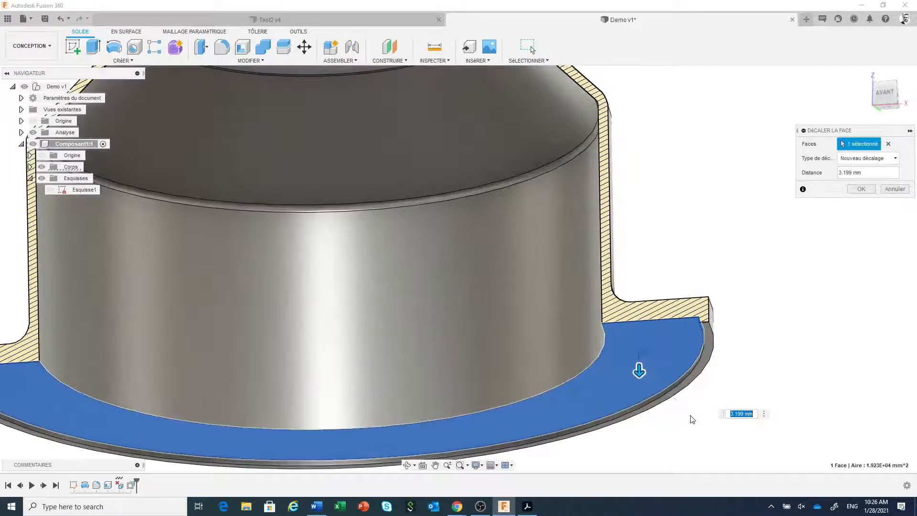
text(5)
key(Return)
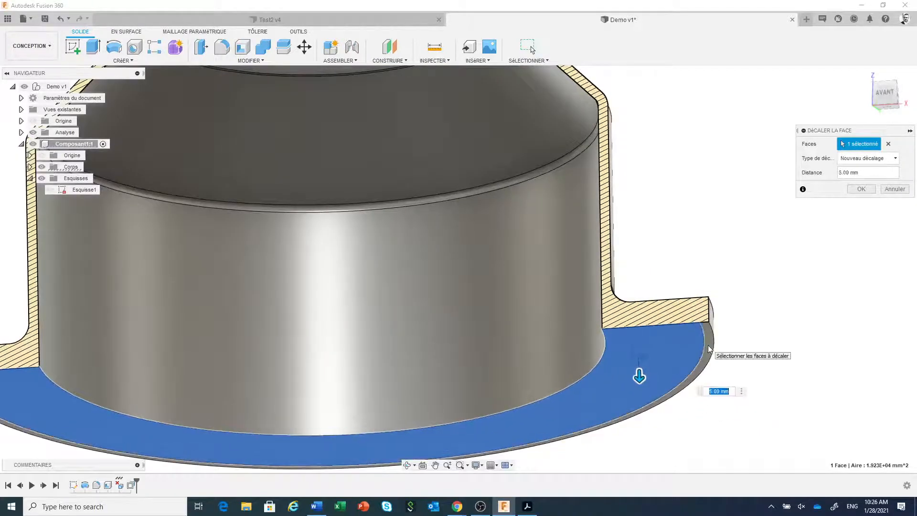
click(861, 190)
scroll(668, 388, down, 5)
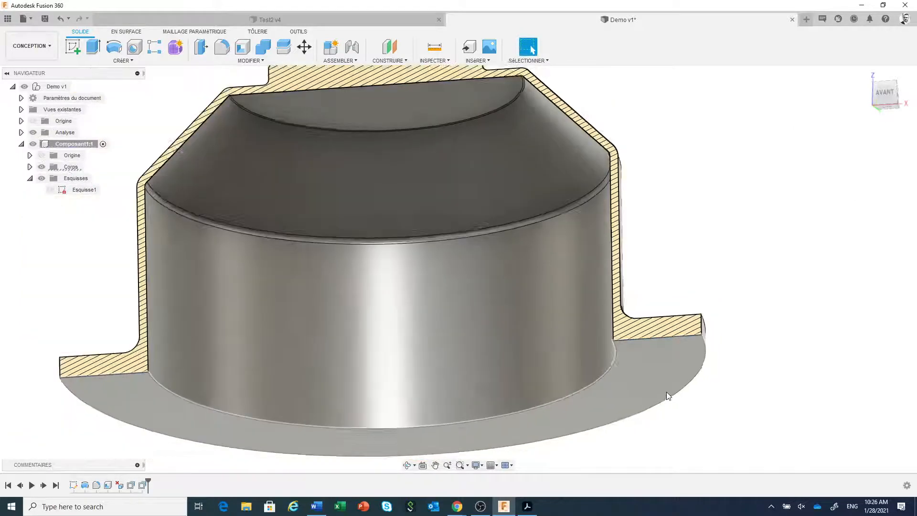
Step: Compare the front view of the section with the Test2 drawing in Adobe Acrobat, returning to Fusion 360
click(884, 94)
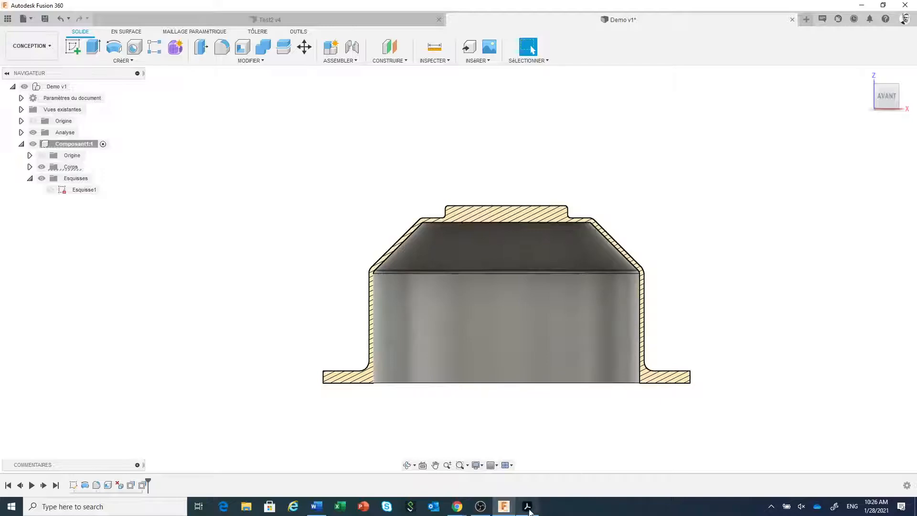
mouse_move(529, 510)
click(520, 460)
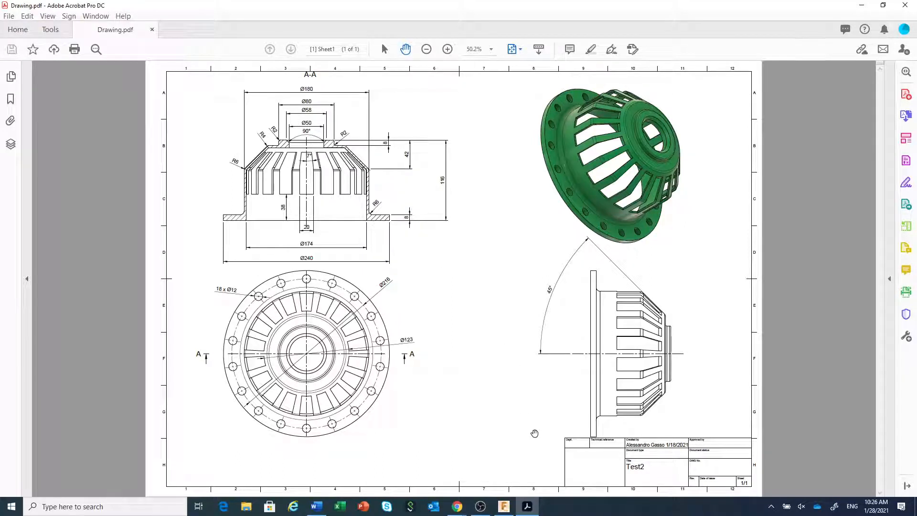
click(503, 506)
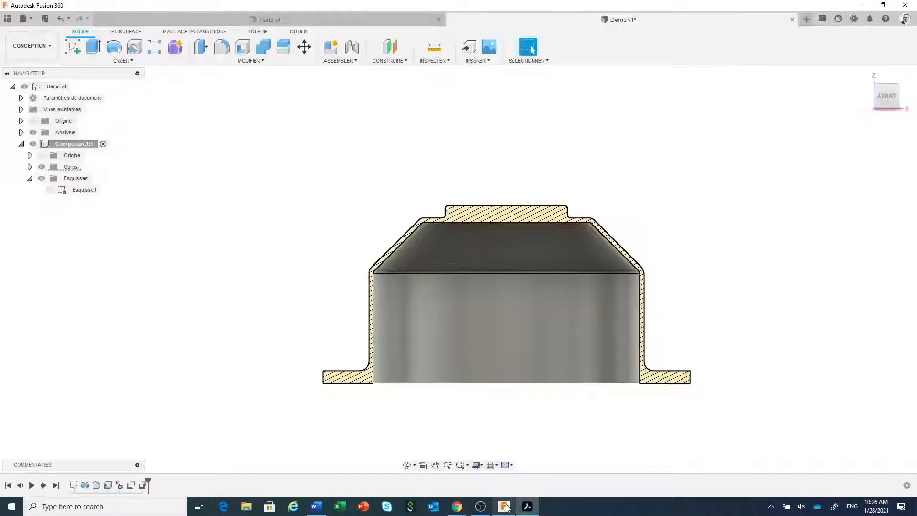
Step: Create a sketch on the boss's top face and draw a 50 mm diameter circle centred on the origin
scroll(539, 415, down, 1)
scroll(511, 355, down, 1)
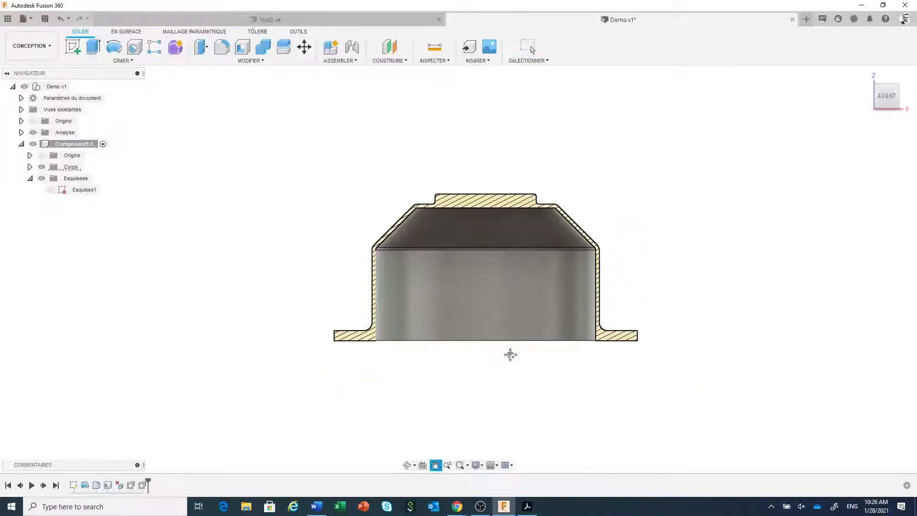
shift+middle_drag(536, 367, 530, 384)
scroll(514, 351, up, 2)
middle_drag(514, 331, 485, 376)
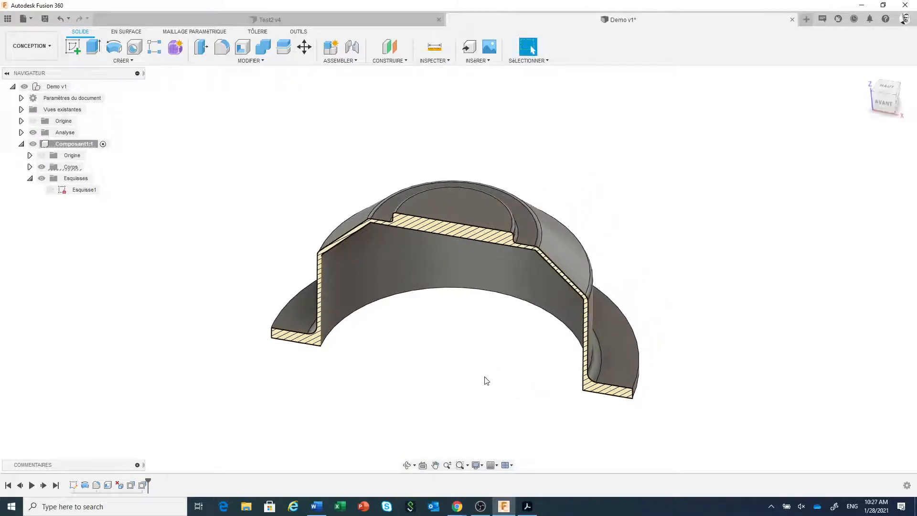
click(462, 216)
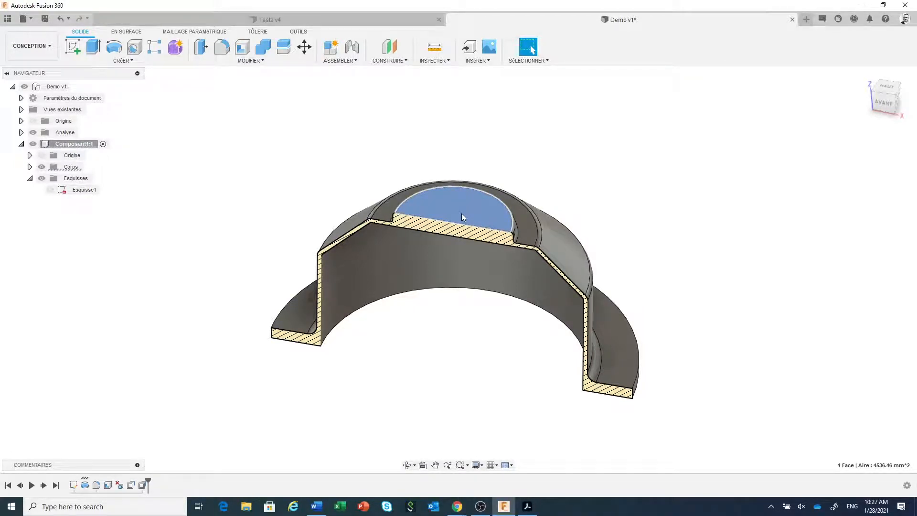
right_click(461, 216)
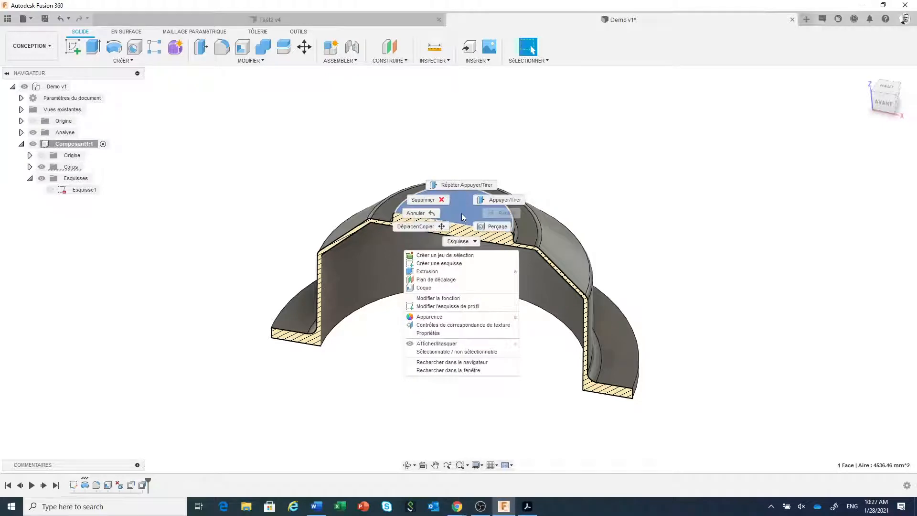
click(453, 264)
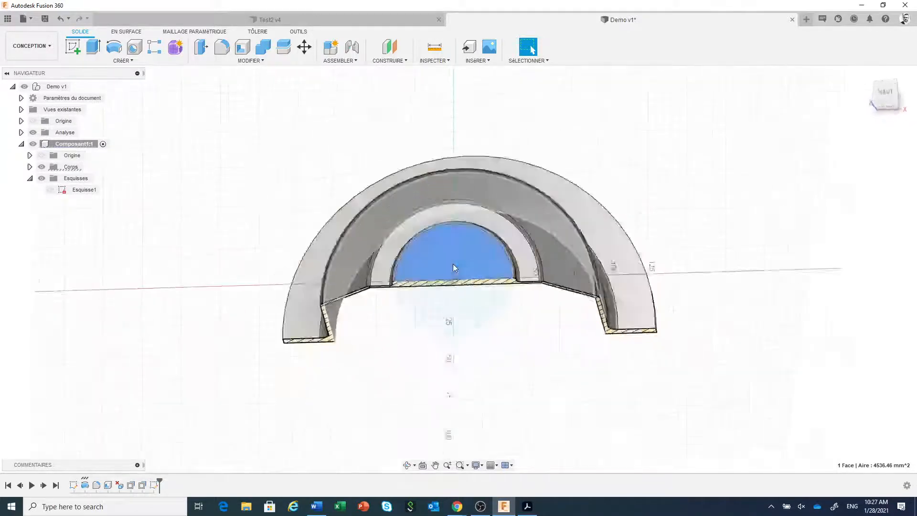
click(114, 47)
click(454, 286)
text(50)
key(Return)
key(Escape)
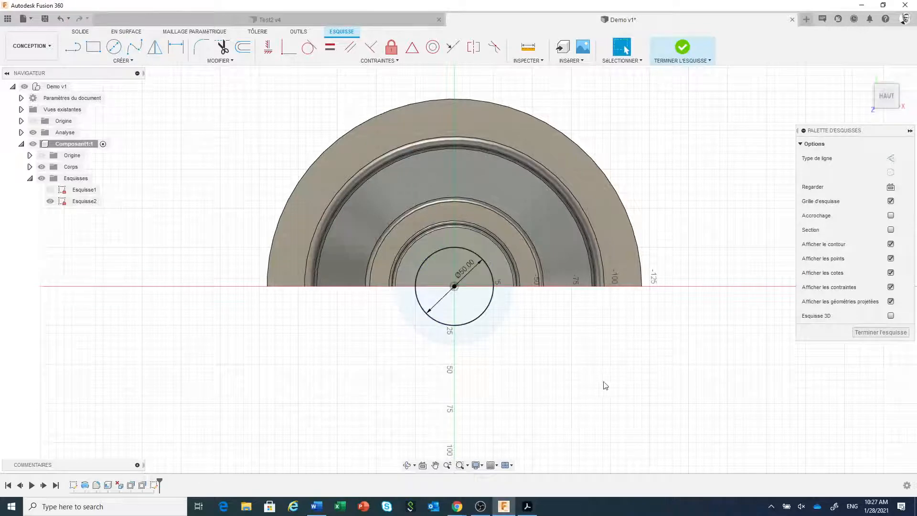
Step: Extrude the 50 mm circle as a cut (Couper) through the boss, with extent to object (Vers l'objet) at its inner face
click(477, 304)
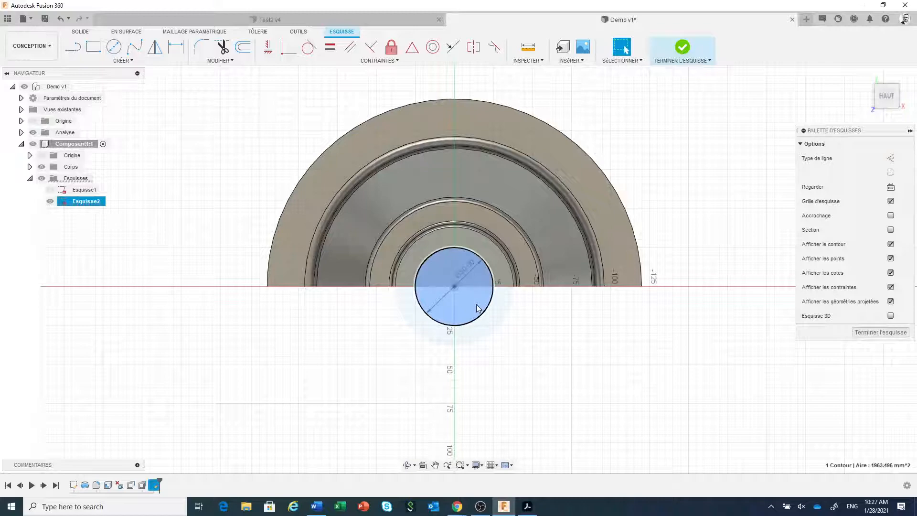
right_click(478, 307)
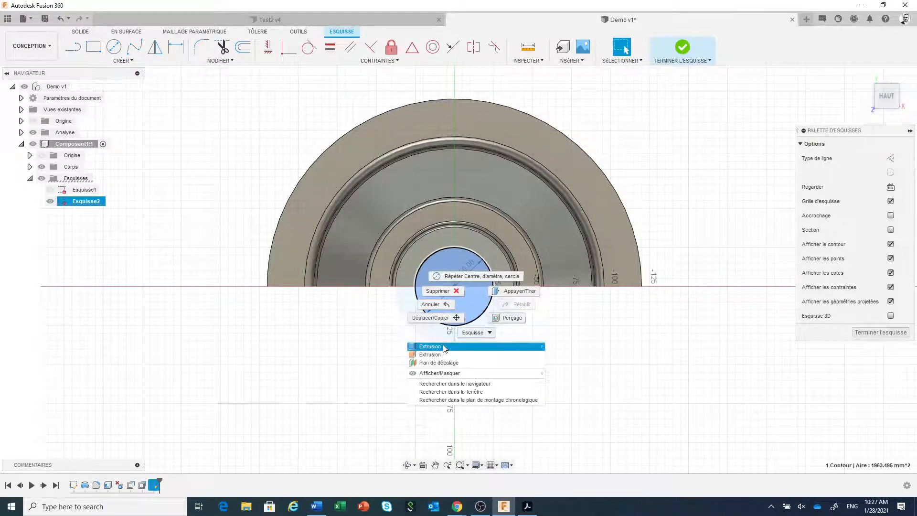
click(428, 346)
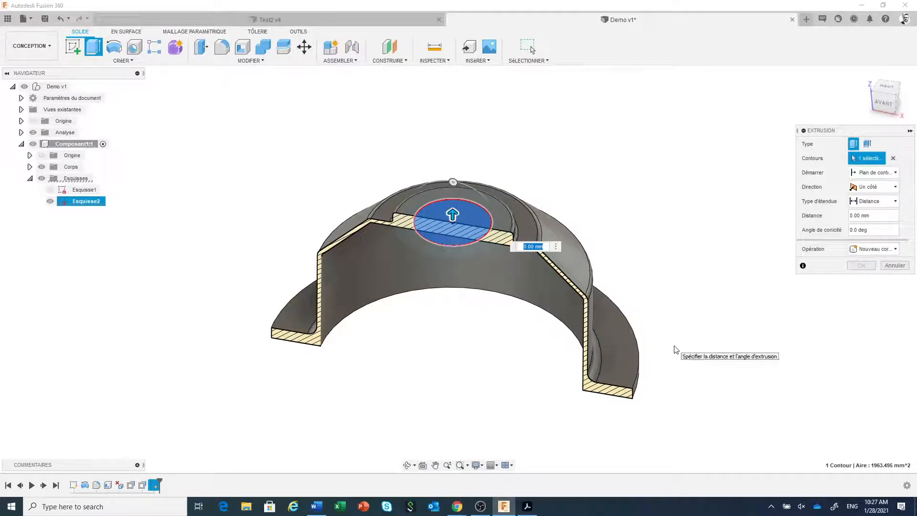
shift+middle_drag(671, 344, 667, 242)
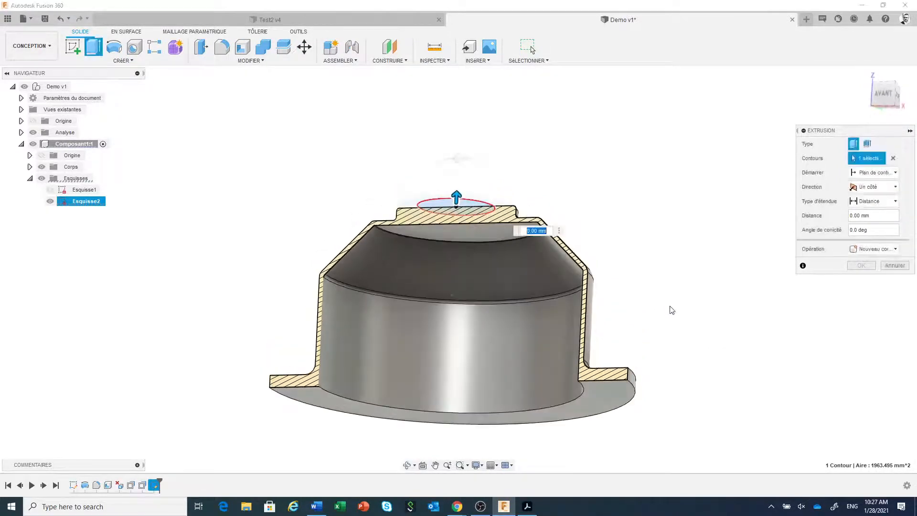
click(873, 201)
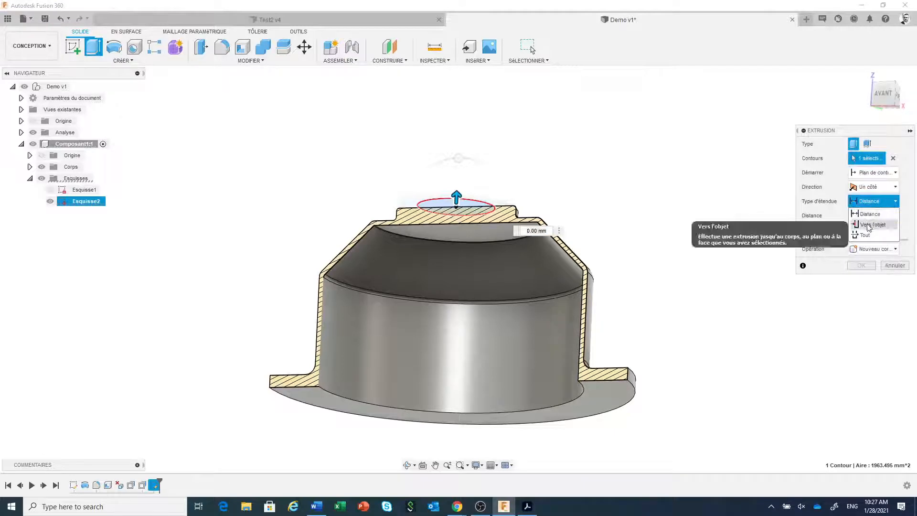
click(866, 215)
click(489, 234)
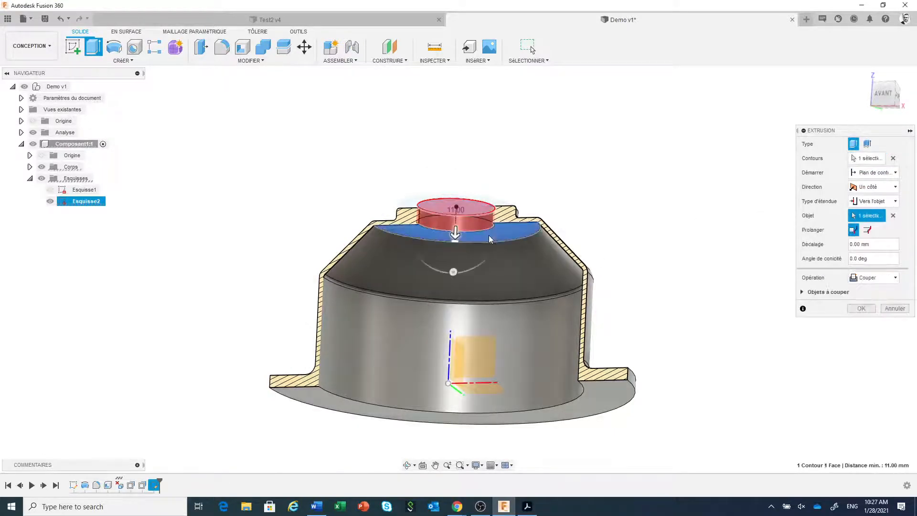
drag(872, 130, 791, 116)
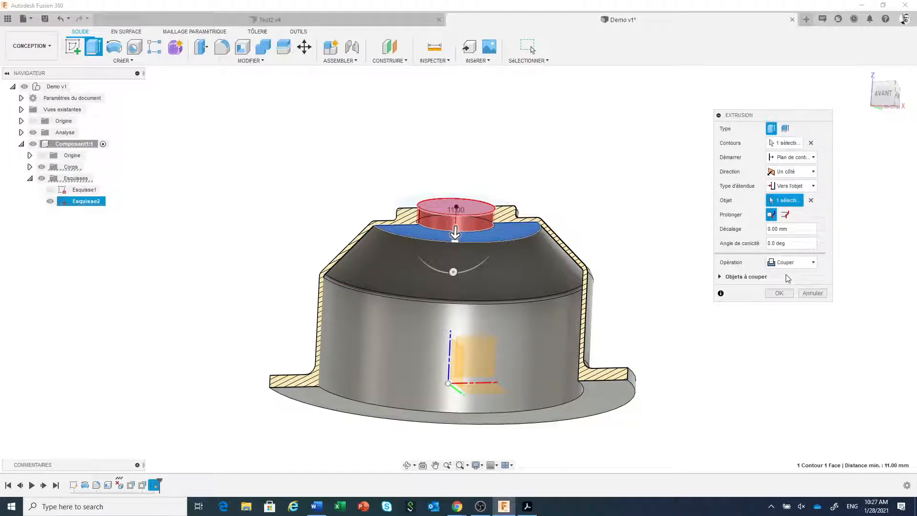
click(779, 293)
click(779, 293)
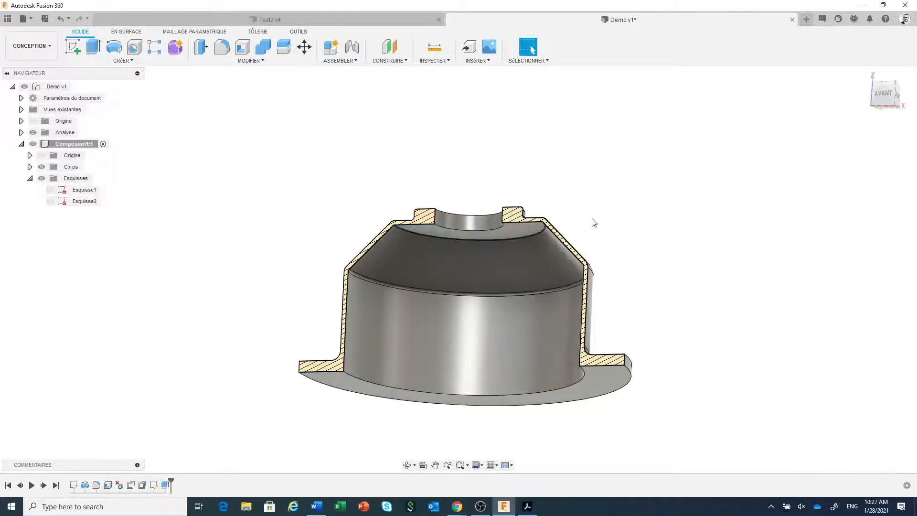
Step: Chamfer the upper edge of the boss's central hole with an equal distance of 4 mm
mouse_move(581, 227)
shift+middle_down()
mouse_move(587, 239)
mouse_move(588, 188)
mouse_move(594, 228)
shift+middle_up()
click(528, 46)
click(484, 164)
right_click(484, 164)
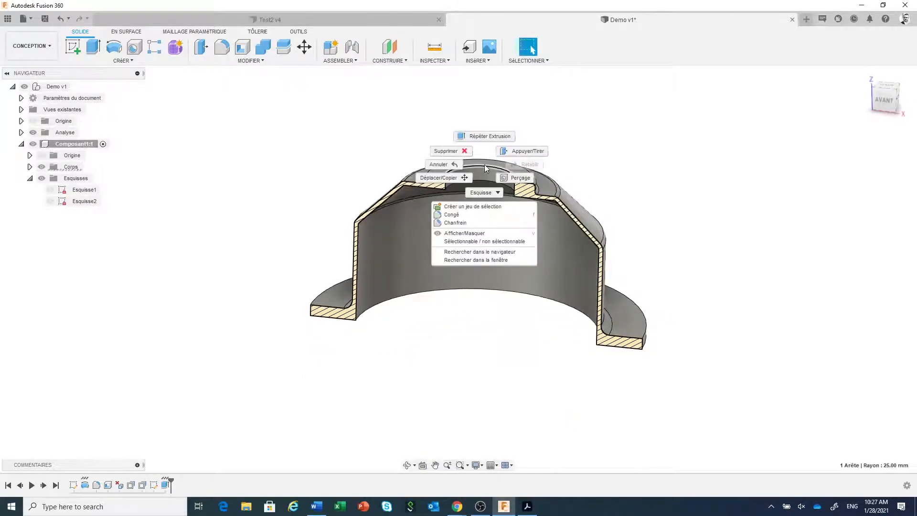
click(463, 223)
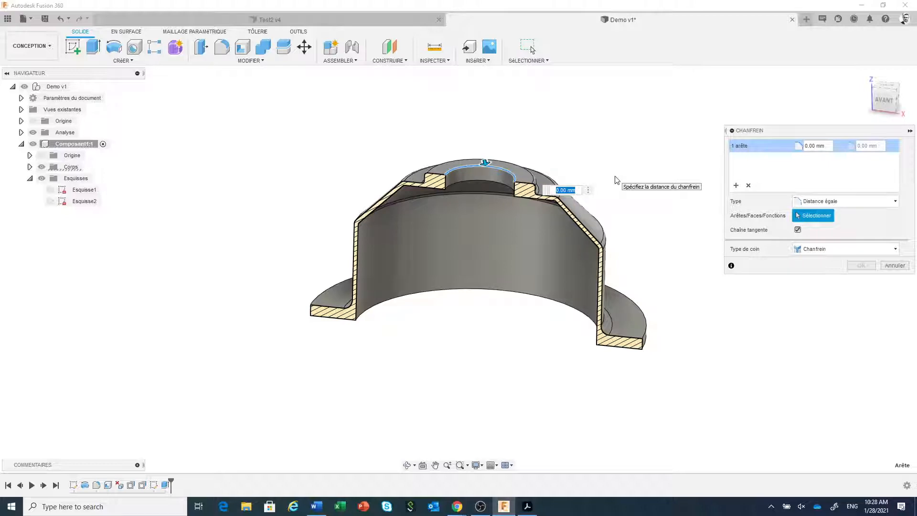
text(4)
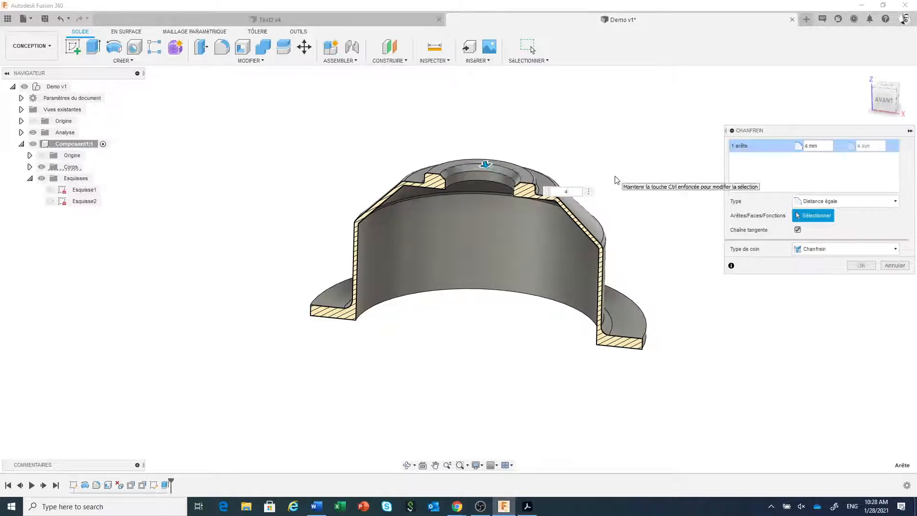
click(861, 265)
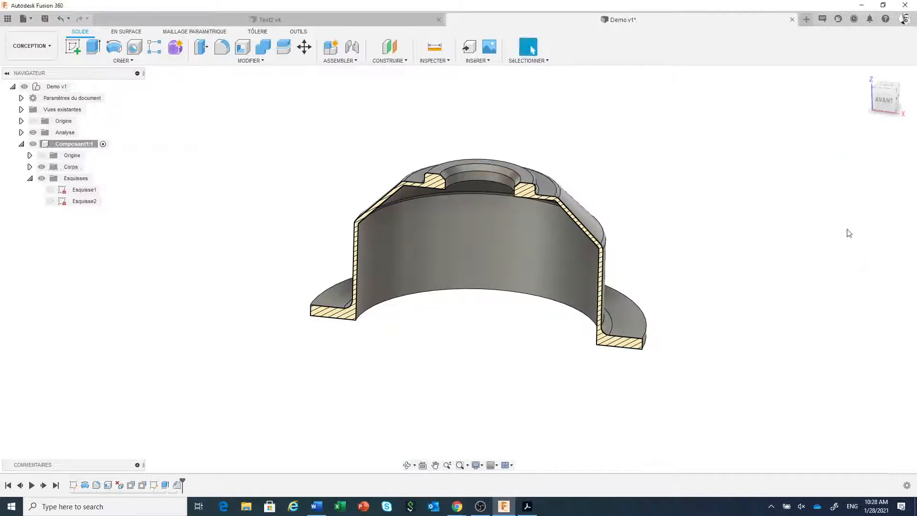
Step: Roll the design history back to just before the circle sketch on the boss, after the flange face offset
click(884, 101)
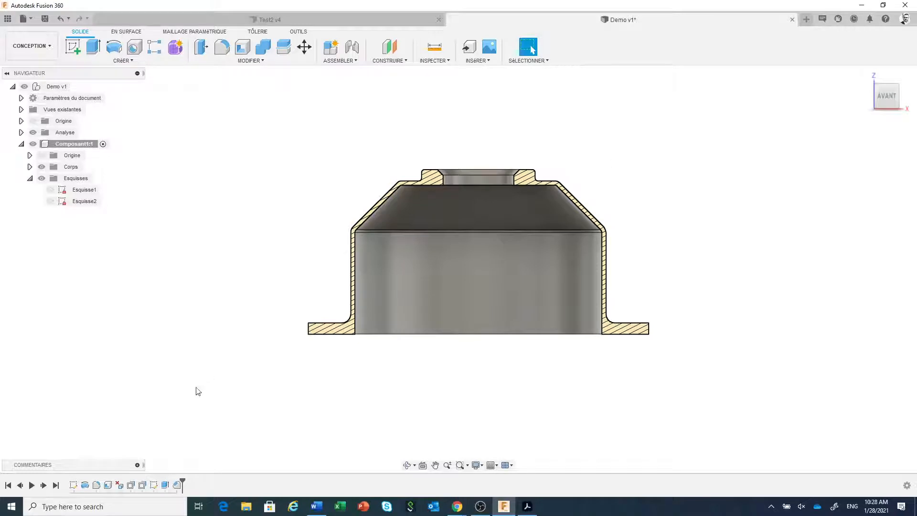
drag(184, 481, 148, 482)
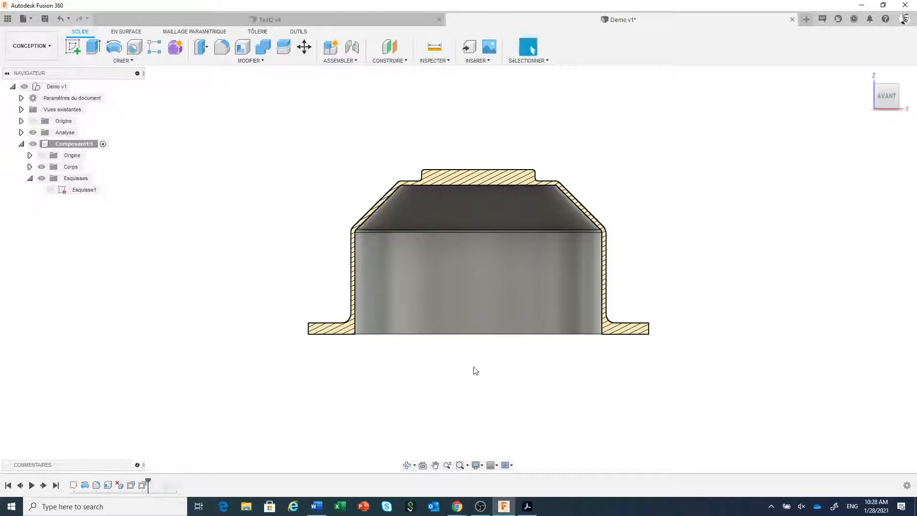
Step: Start a hole (Perçage) on the boss's top face and position it at the centre of the boss's circular edge
shift+middle_drag(489, 370, 463, 390)
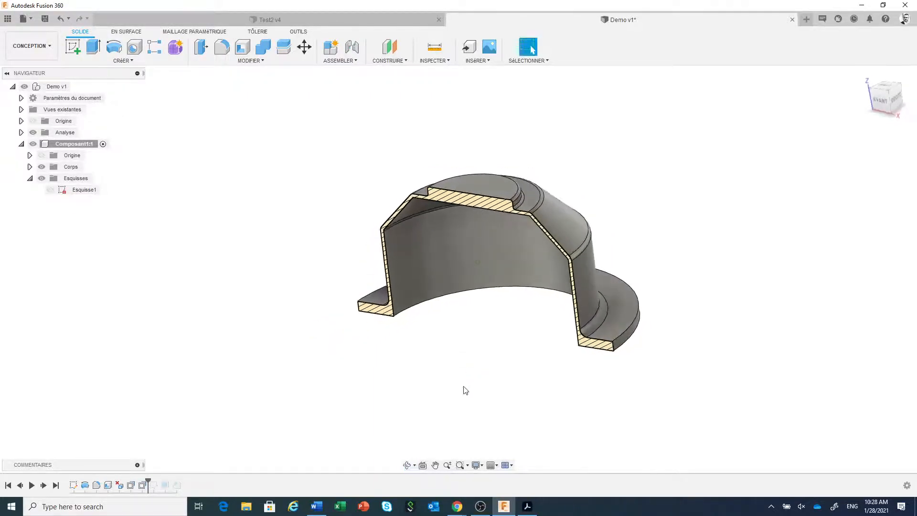
click(482, 185)
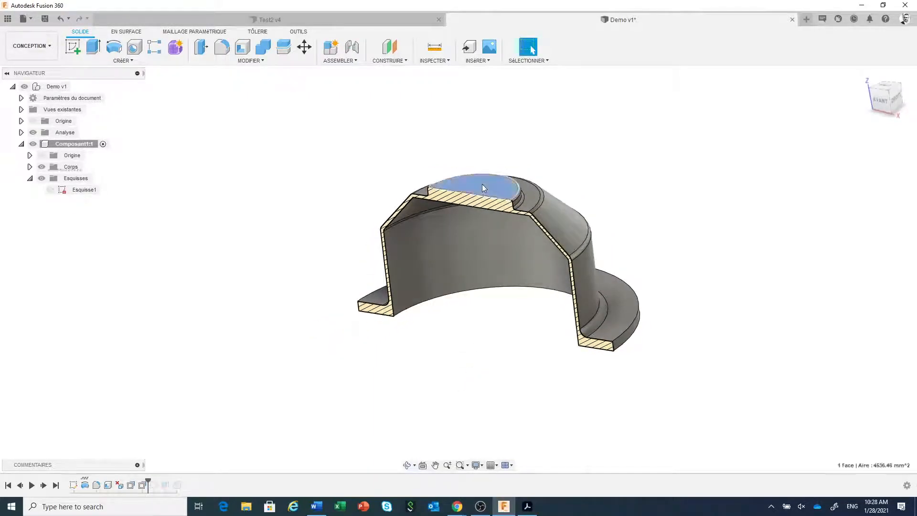
right_click(482, 187)
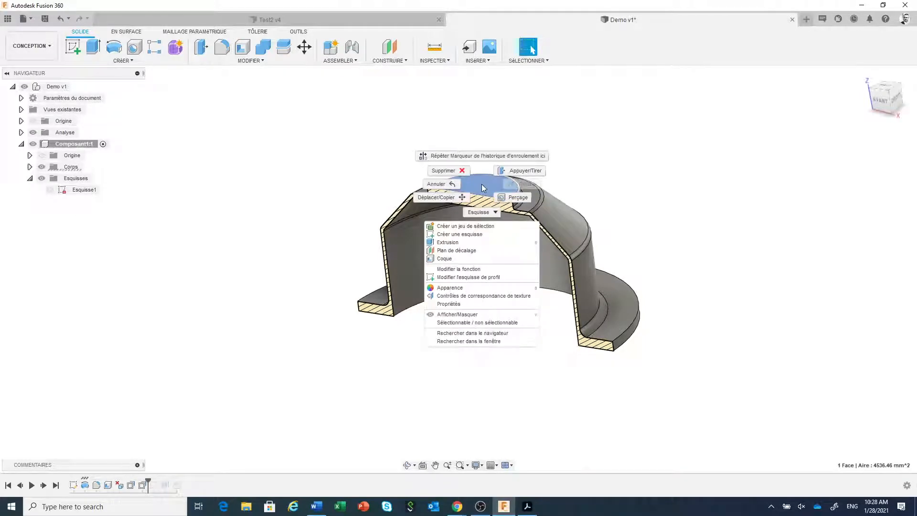
click(507, 198)
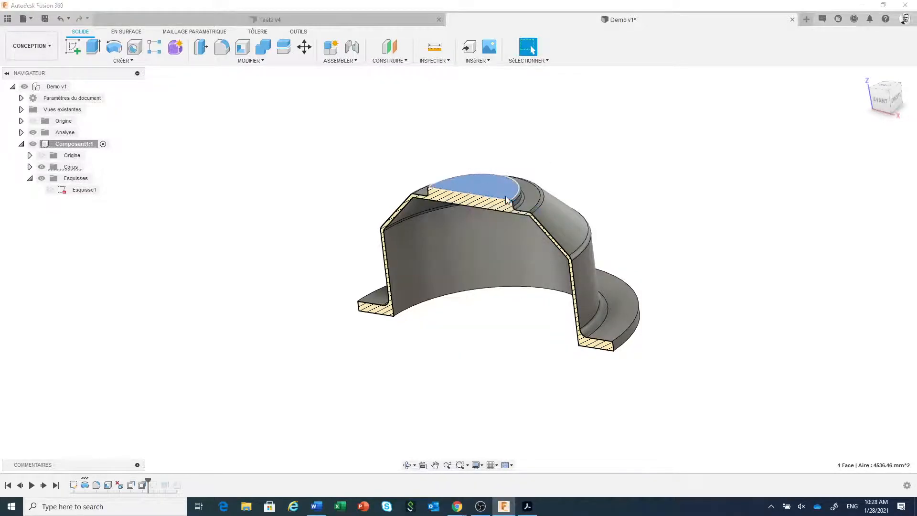
middle_drag(448, 246, 440, 286)
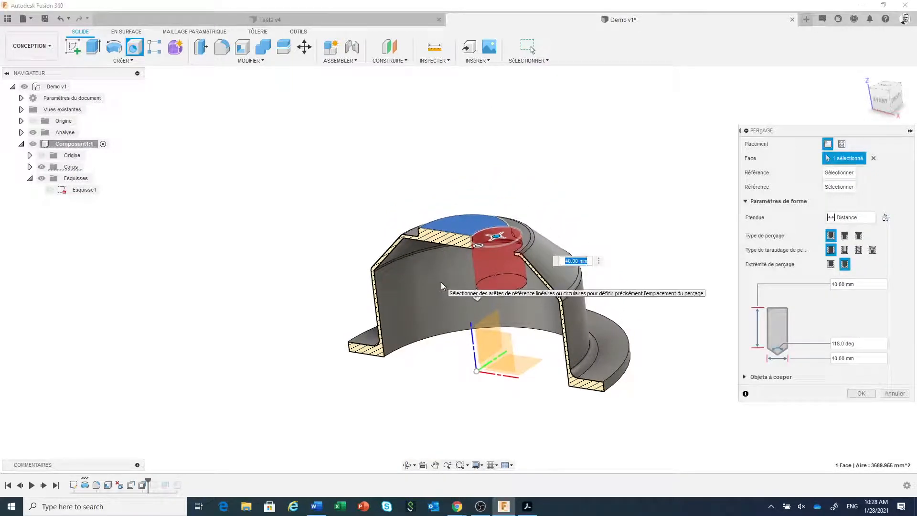
click(496, 236)
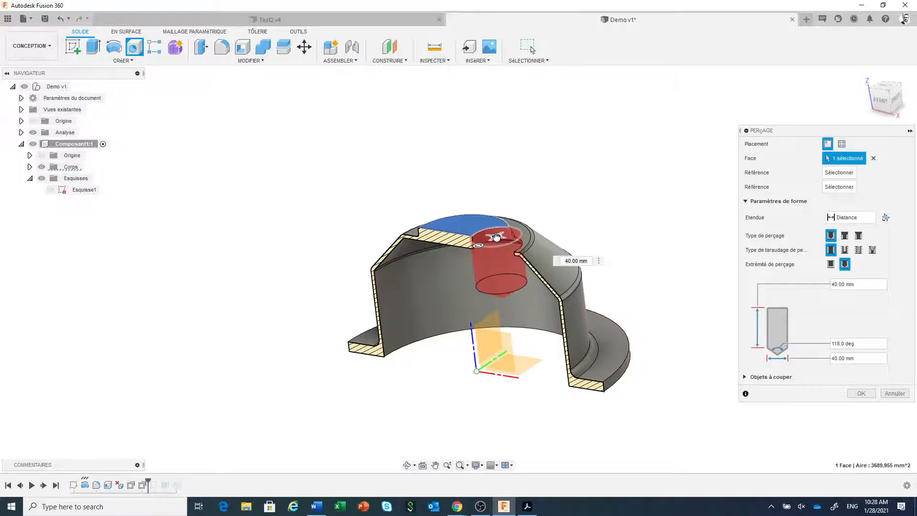
drag(497, 236, 472, 233)
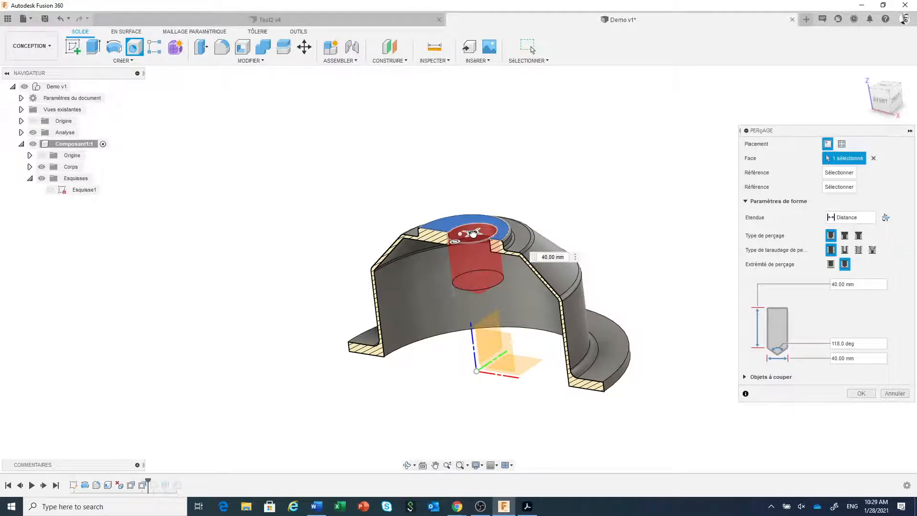
drag(473, 233, 462, 234)
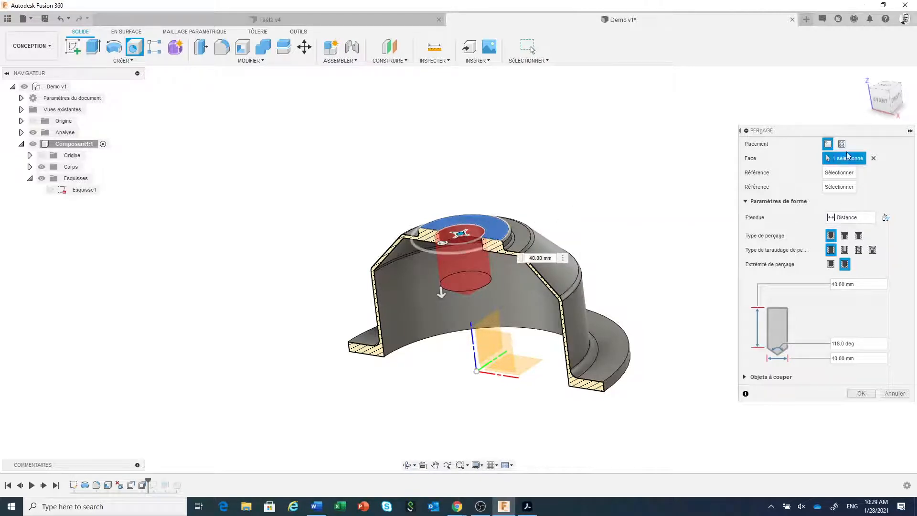
Step: Set the hole's extent (Étendue) to À, ending at the boss's inner face
drag(853, 136, 763, 126)
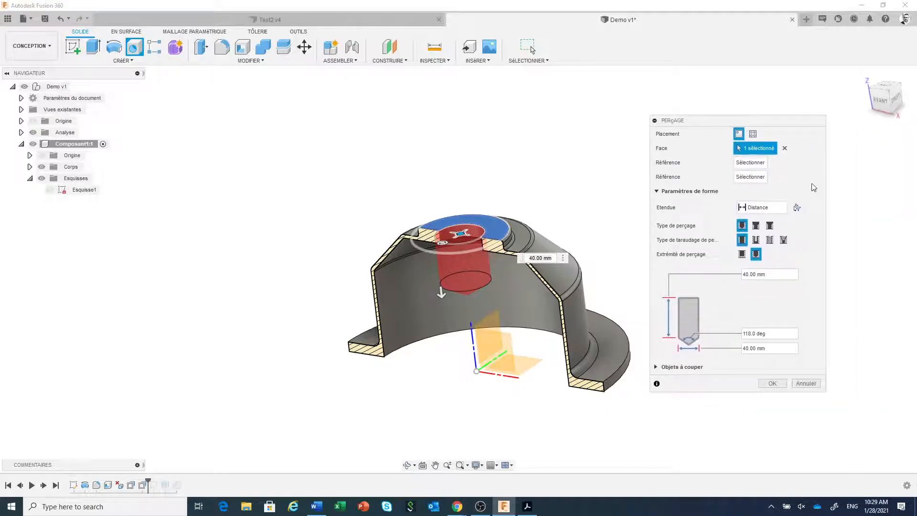
click(783, 207)
click(750, 231)
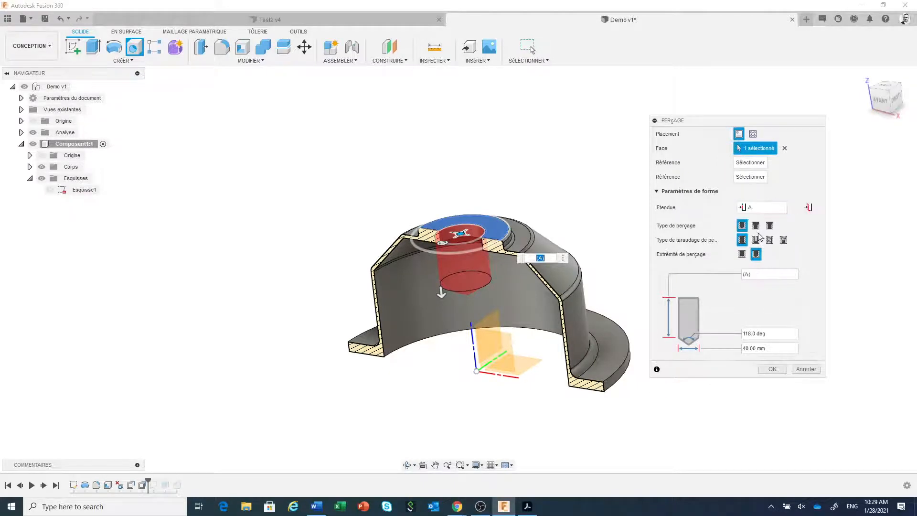
shift+middle_drag(585, 207, 593, 163)
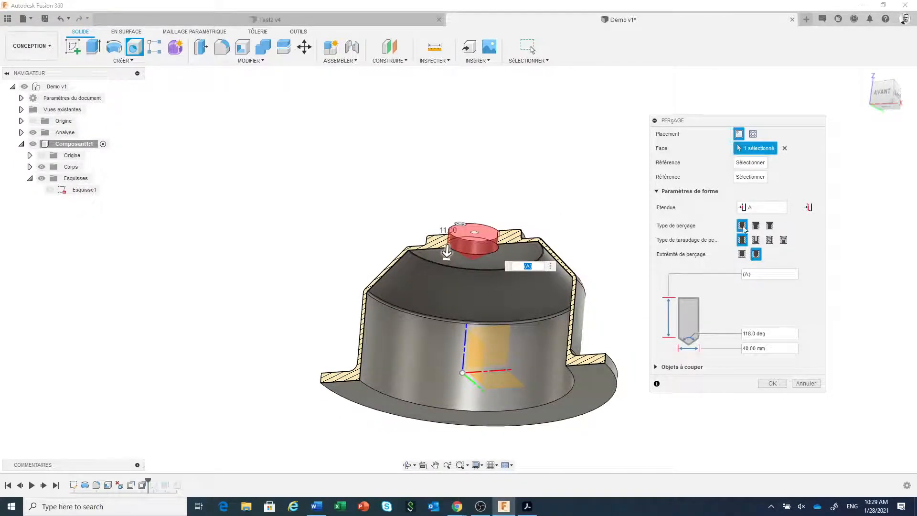
Step: Make the hole countersunk with a flat end, a 58 mm countersink diameter, 90° angle and 50 mm hole diameter, and check it from the front
click(769, 225)
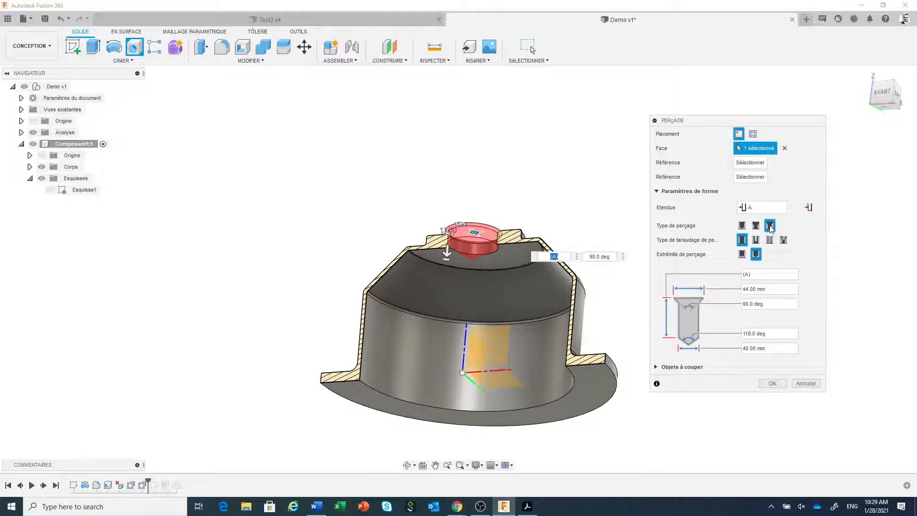
click(742, 254)
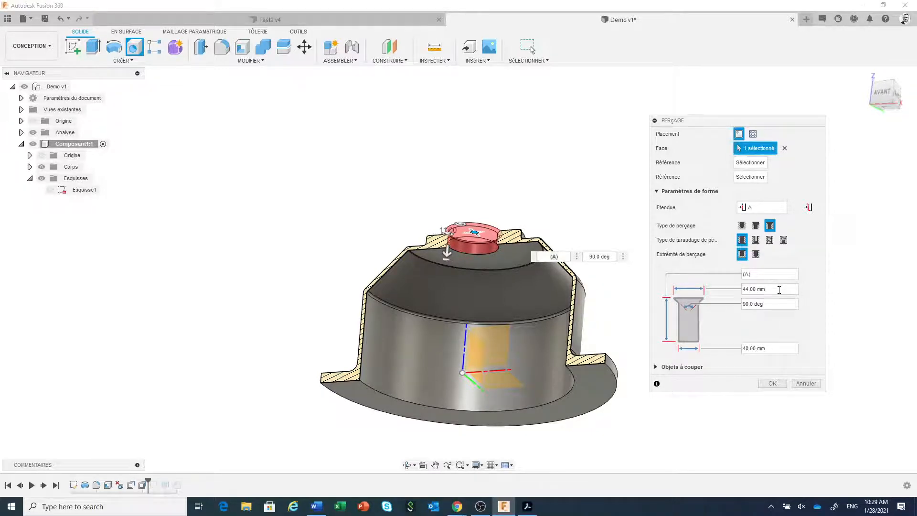
drag(779, 290, 723, 292)
text(58)
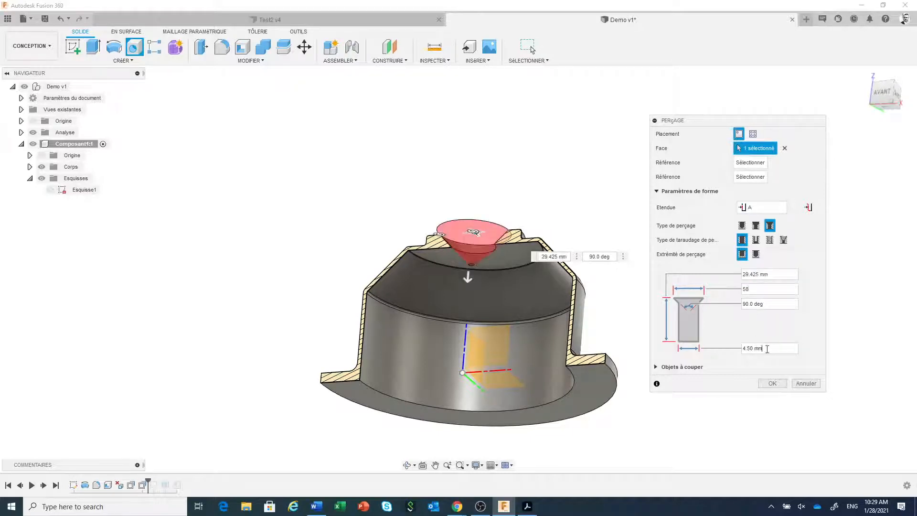
drag(767, 350, 735, 347)
text(50)
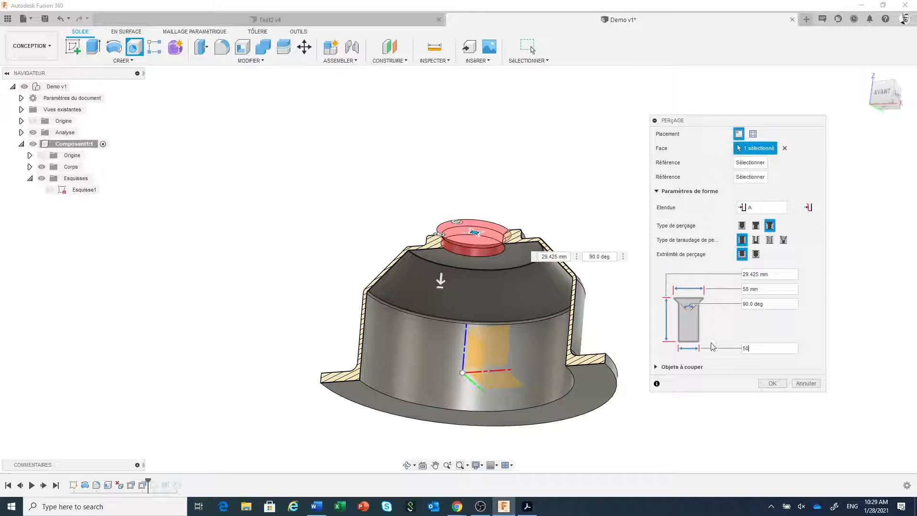
click(781, 385)
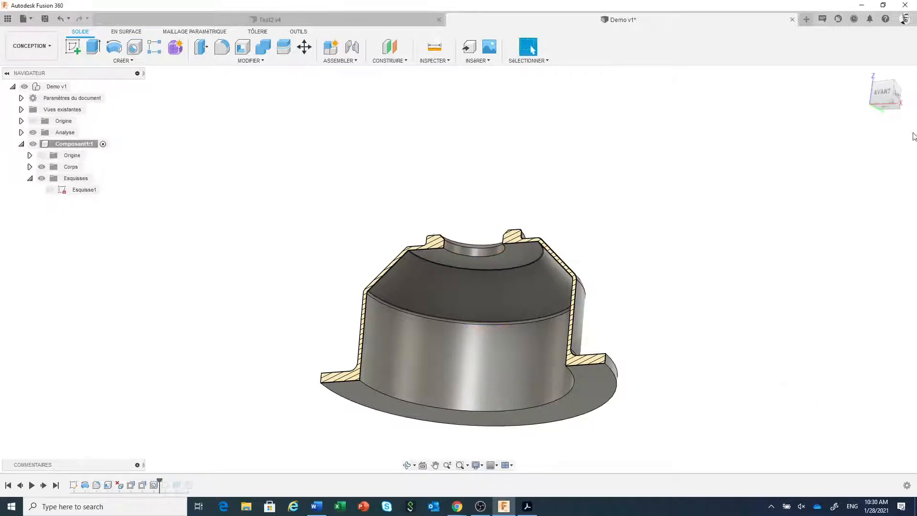
click(884, 100)
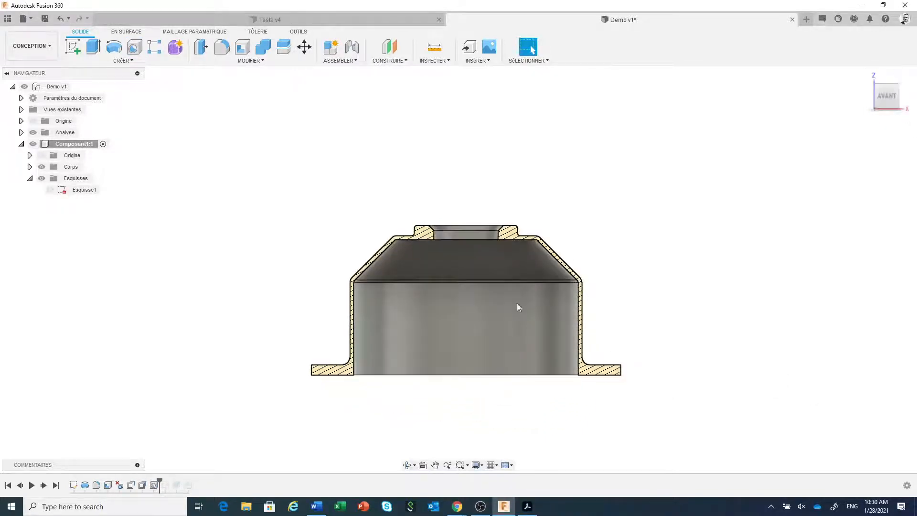
Step: Delete the earlier circle sketch, cut extrusion and chamfer that follow the new hole in the design history
click(167, 485)
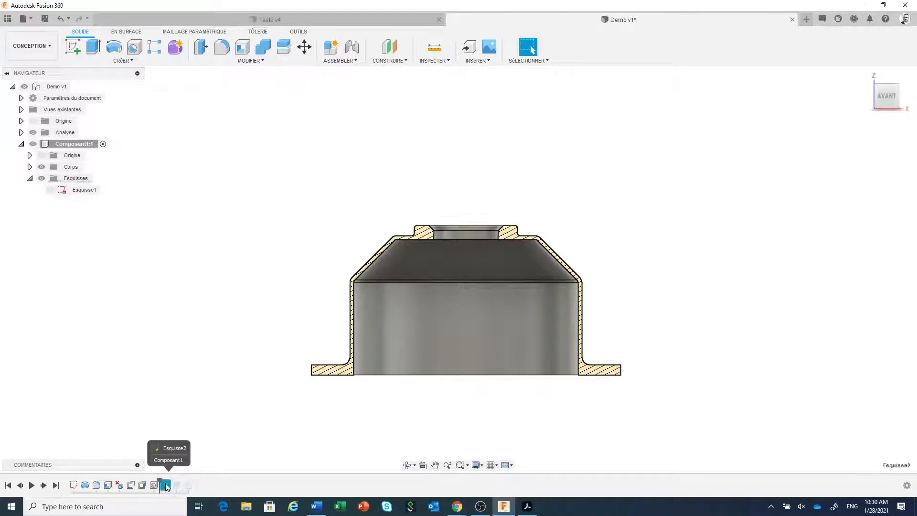
click(187, 485)
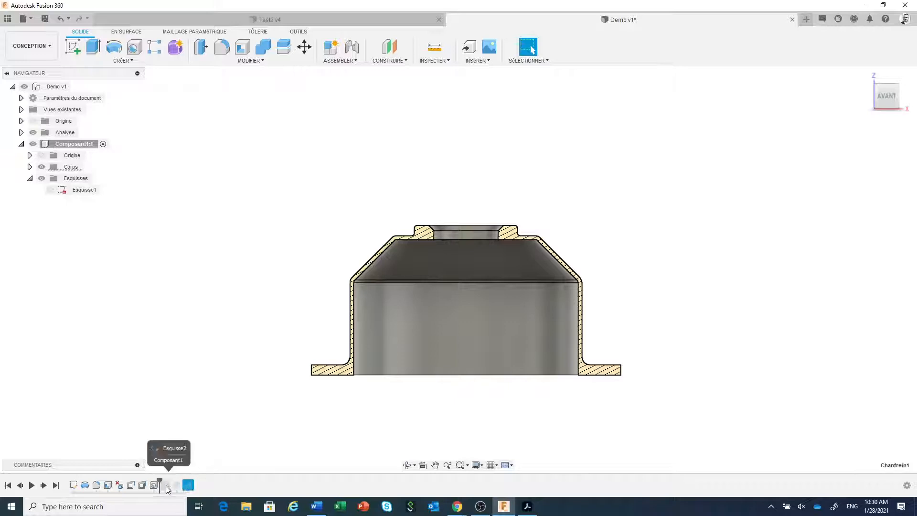
right_click(165, 485)
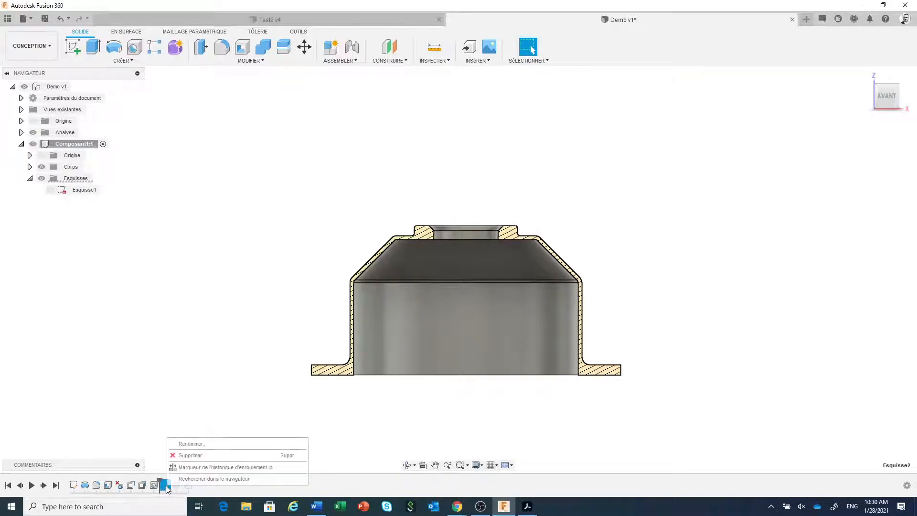
click(194, 455)
click(381, 269)
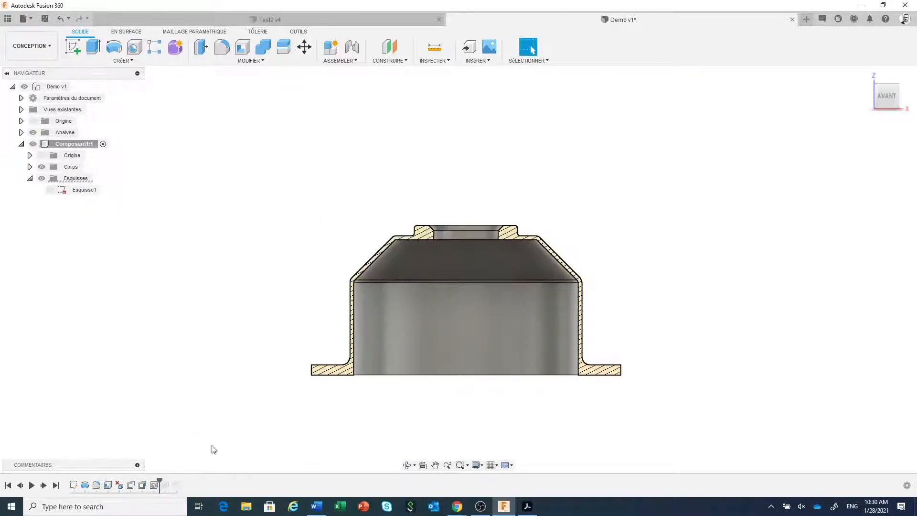
click(166, 485)
right_click(166, 485)
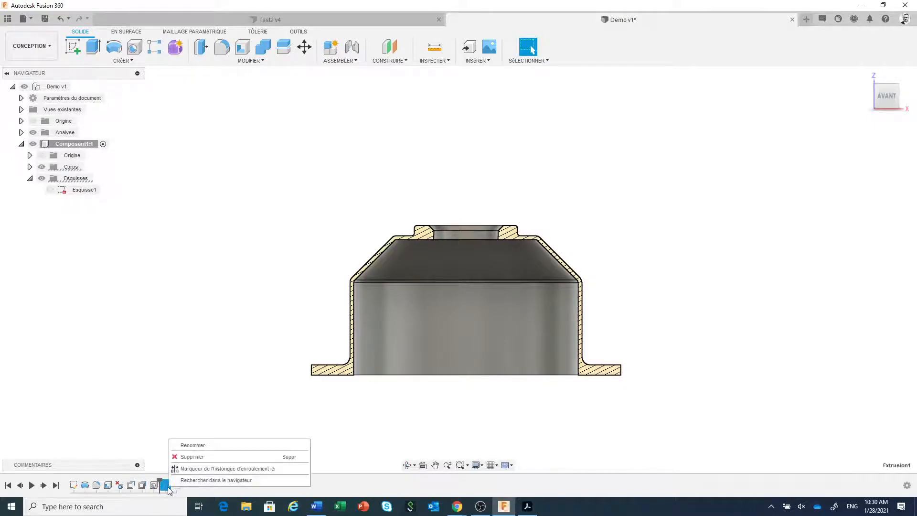
click(196, 456)
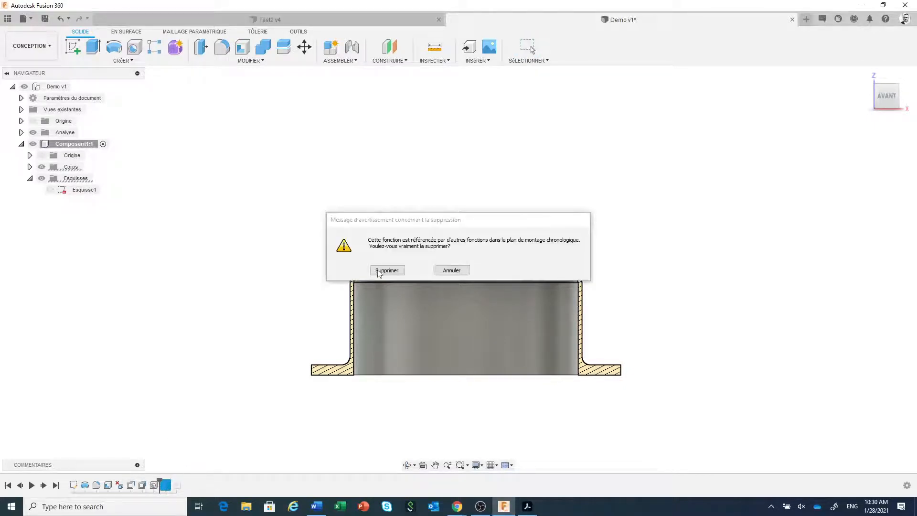
click(380, 269)
Step: Inspect the sectioned part from above and switch to Adobe Acrobat to examine the Test2 drawing
scroll(376, 408, down, 3)
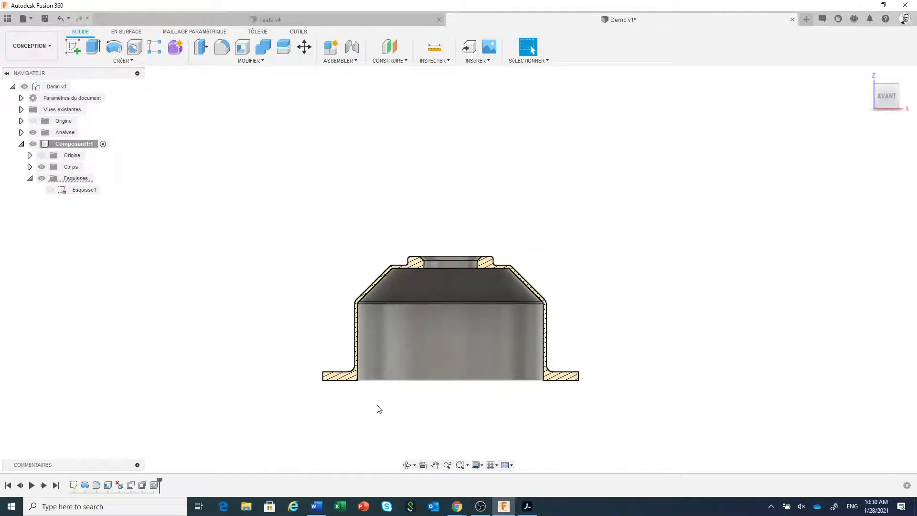
shift+middle_drag(472, 361, 464, 404)
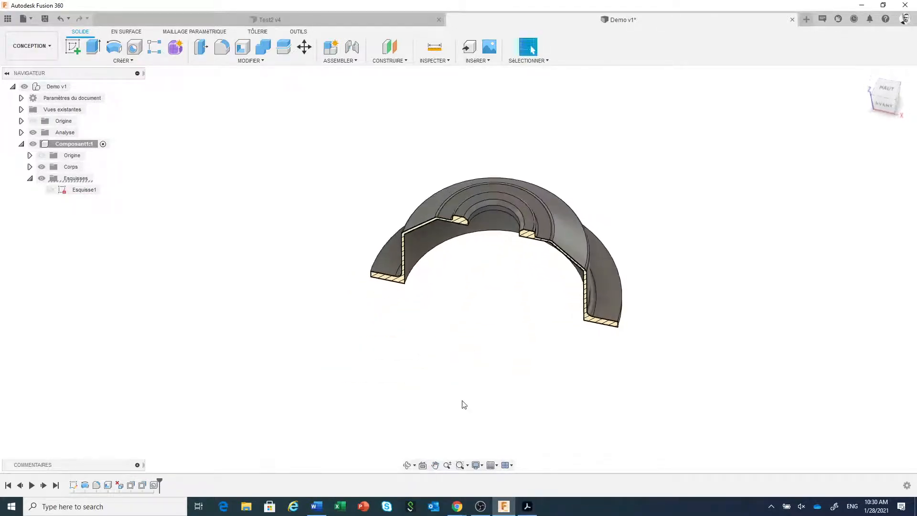
click(527, 507)
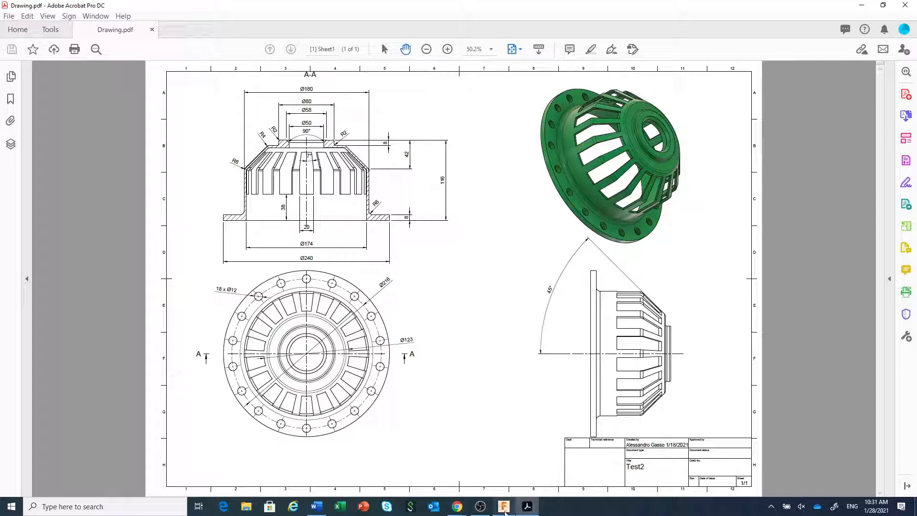
Step: Switch to Fusion 360 and hide the section analysis to show the whole body
click(503, 507)
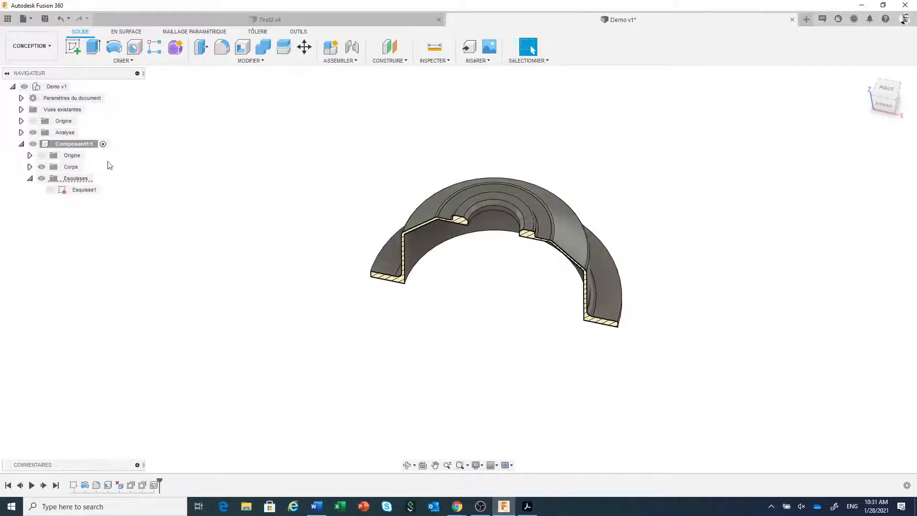
click(33, 133)
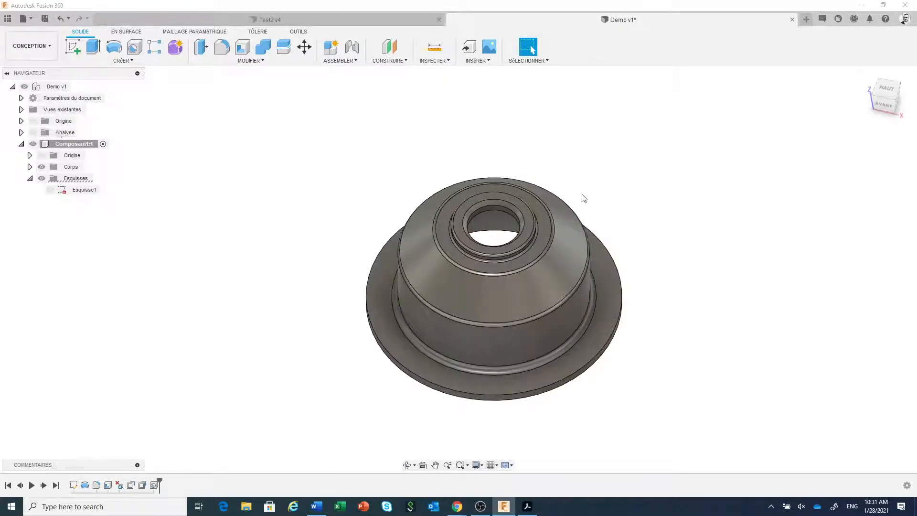
Step: Start a new sketch on the upper face of the outer flange
click(598, 261)
right_click(597, 260)
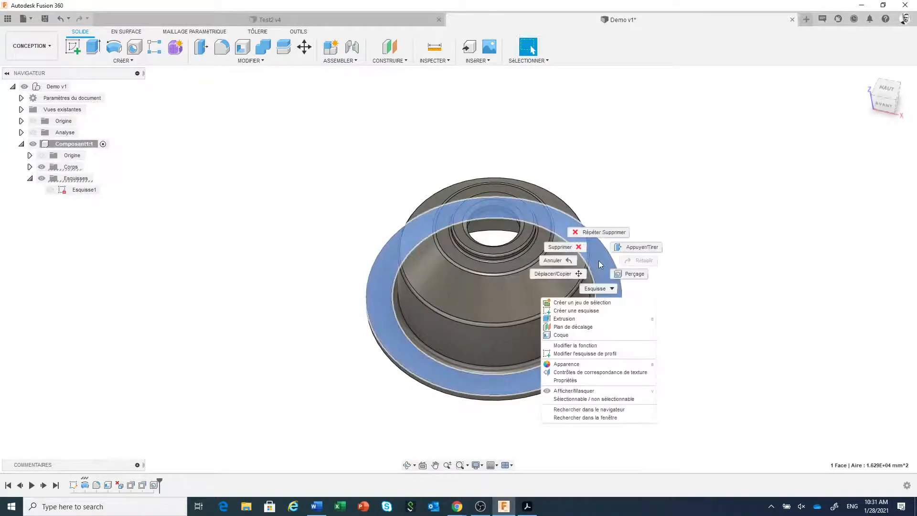
click(577, 310)
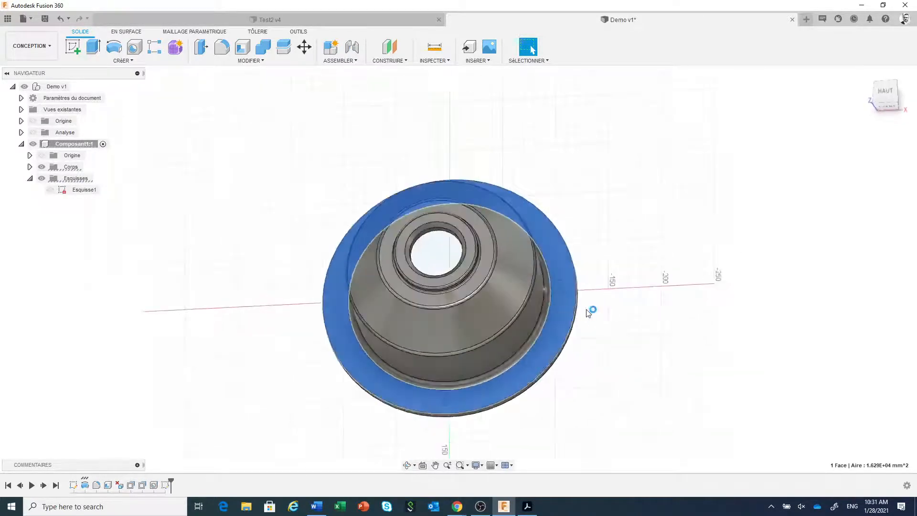
middle_drag(551, 285, 589, 203)
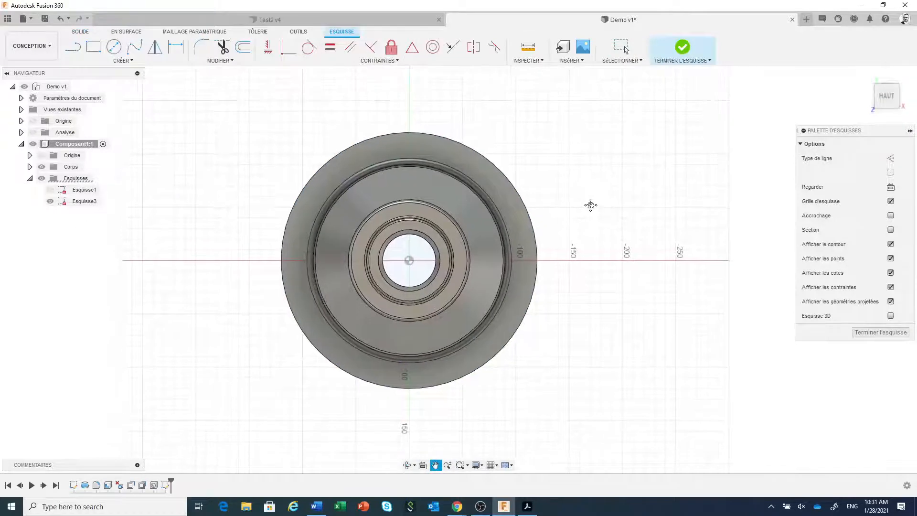
Step: Sketch a 216 mm diameter circle centred on the origin and convert it to construction geometry
click(113, 46)
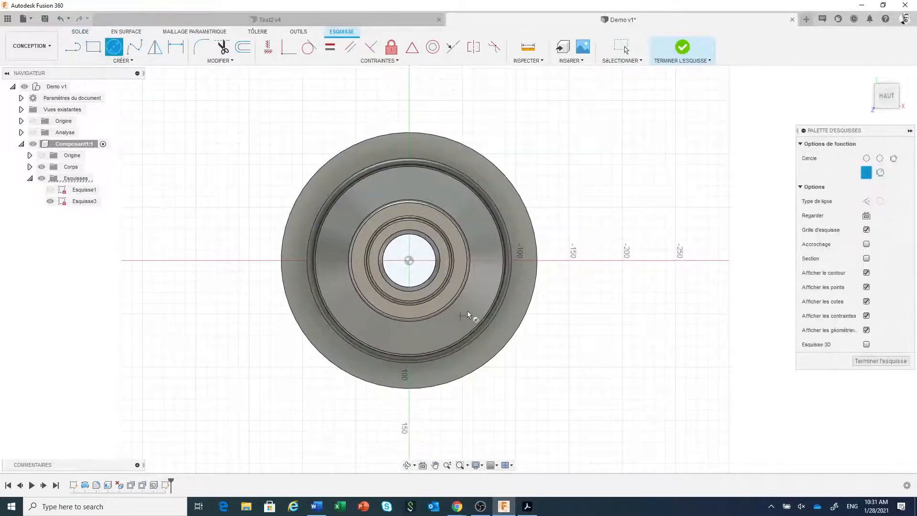
click(409, 260)
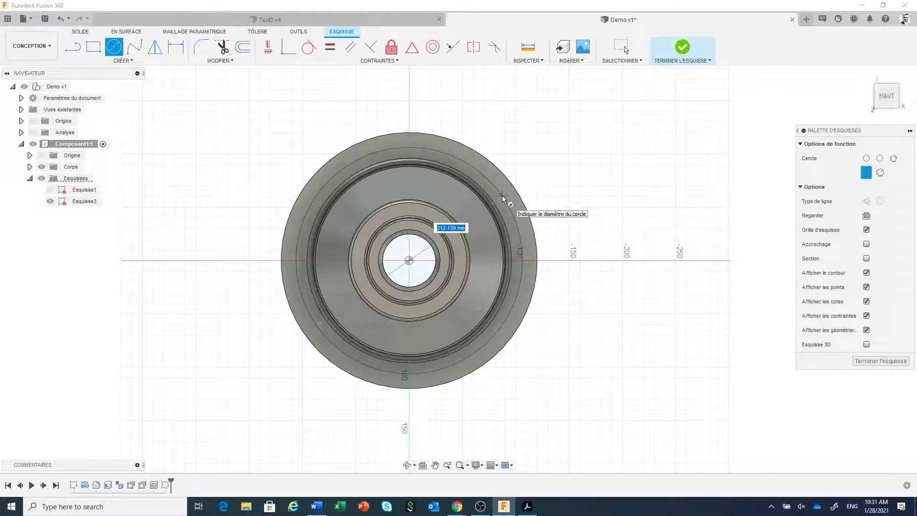
text(218)
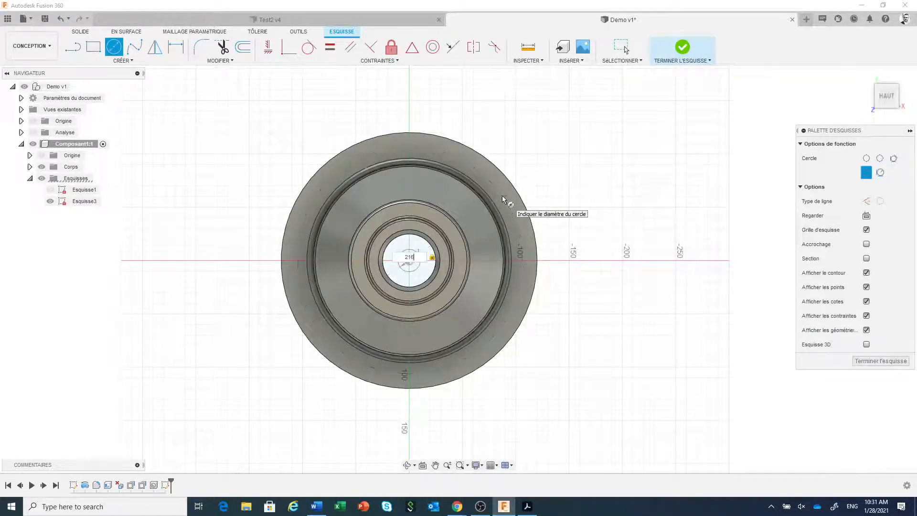
key(Return)
key(Escape)
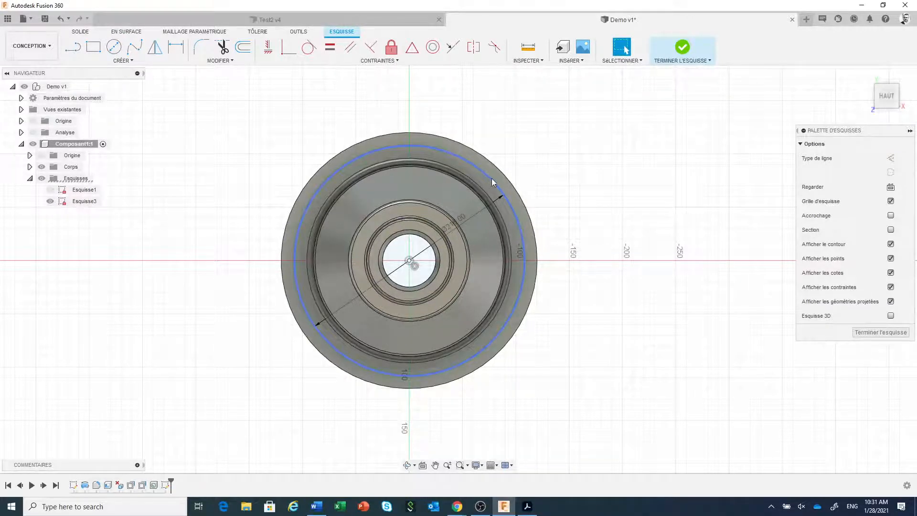
click(489, 181)
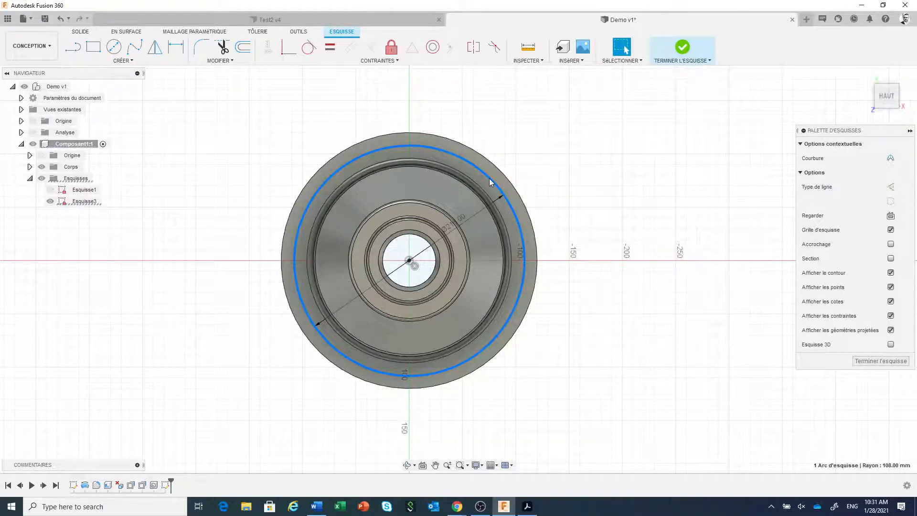
right_click(489, 181)
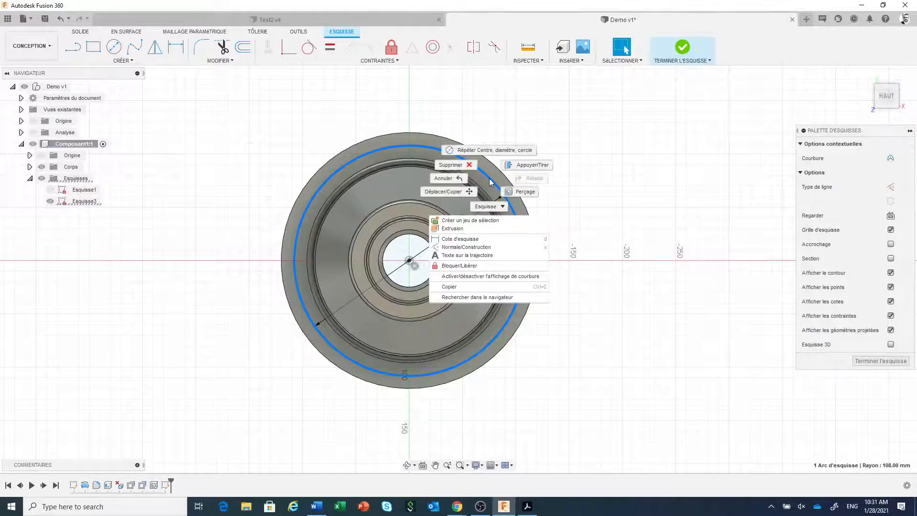
click(485, 248)
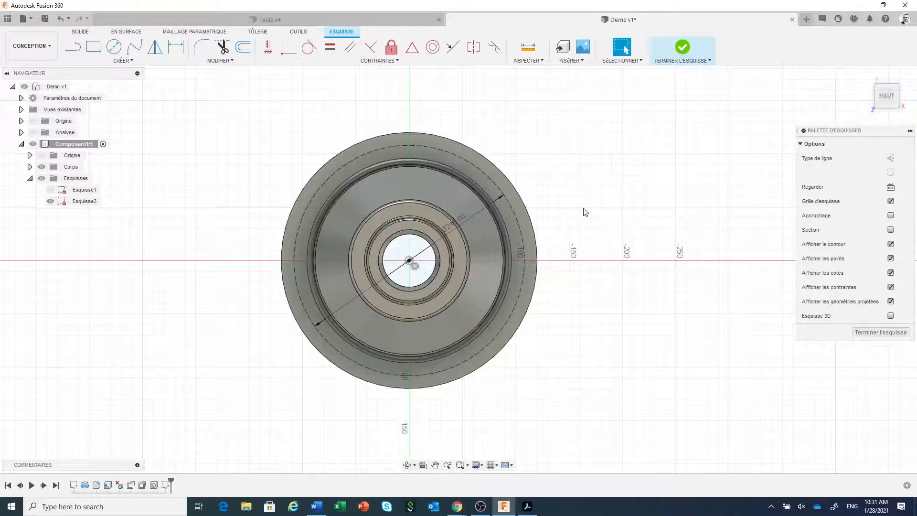
Step: Sketch a 12 mm diameter circle centred on the construction circle
click(115, 48)
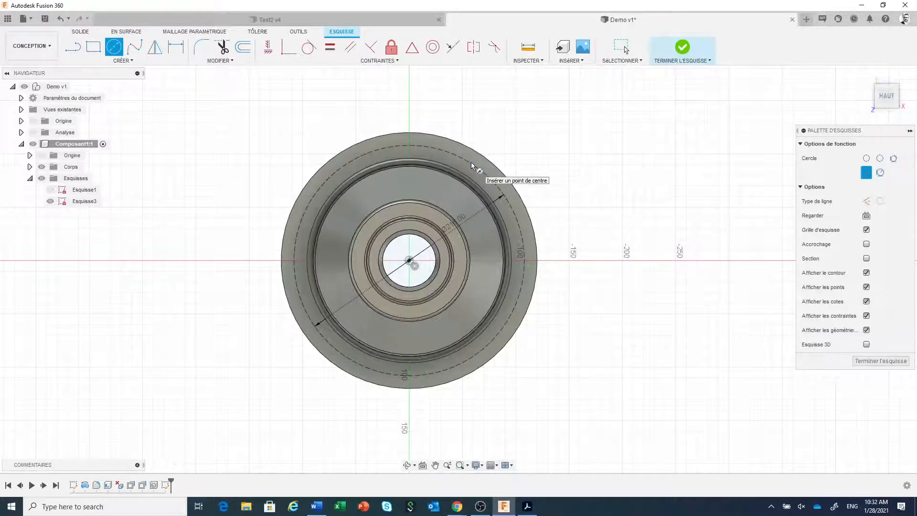
click(471, 162)
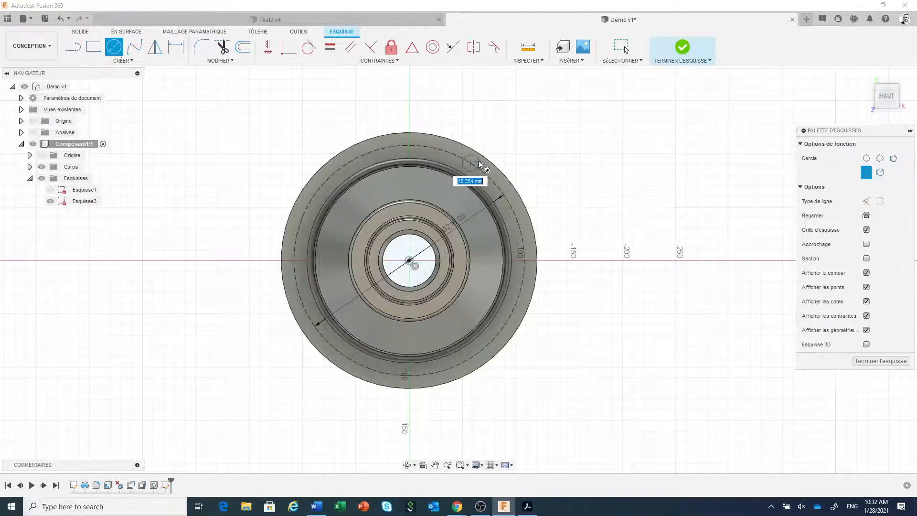
text(12)
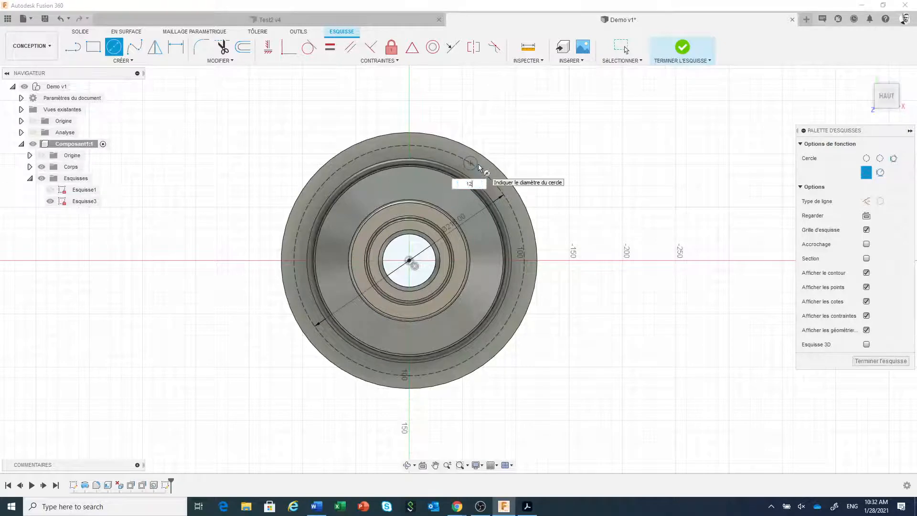
key(Return)
key(Escape)
Step: Align the 12 mm circle's centre vertically with the origin using a horizontal/vertical constraint
scroll(500, 164, up, 1)
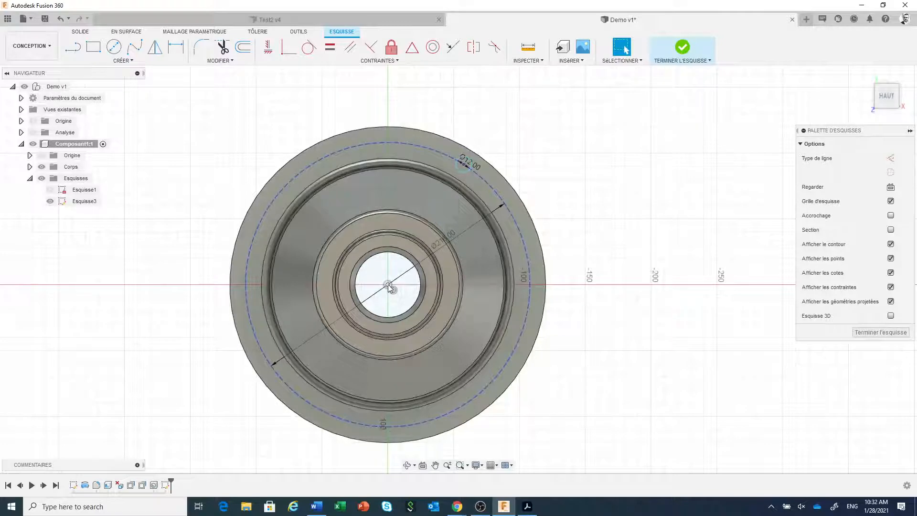
click(268, 48)
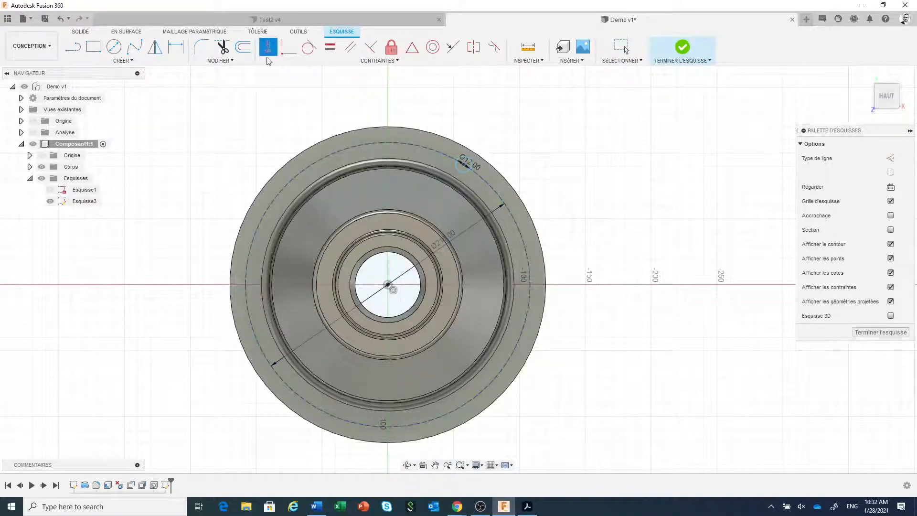
click(463, 164)
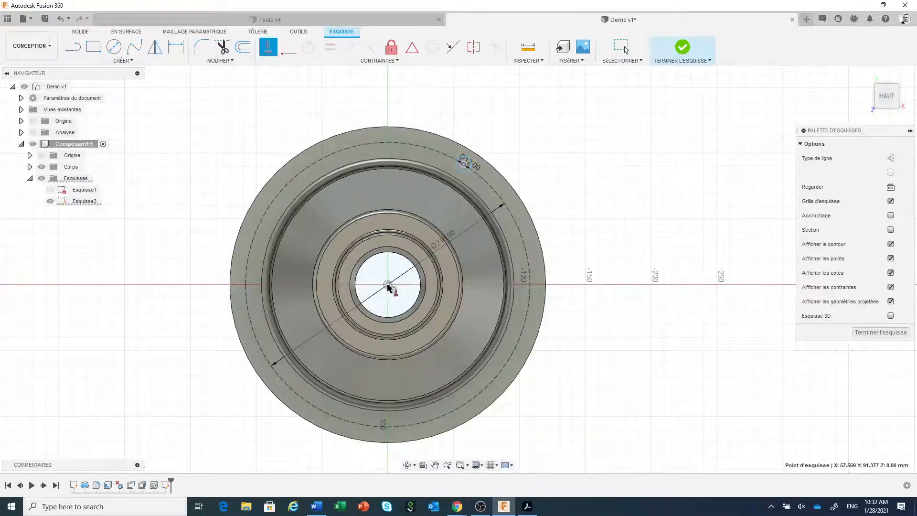
click(388, 285)
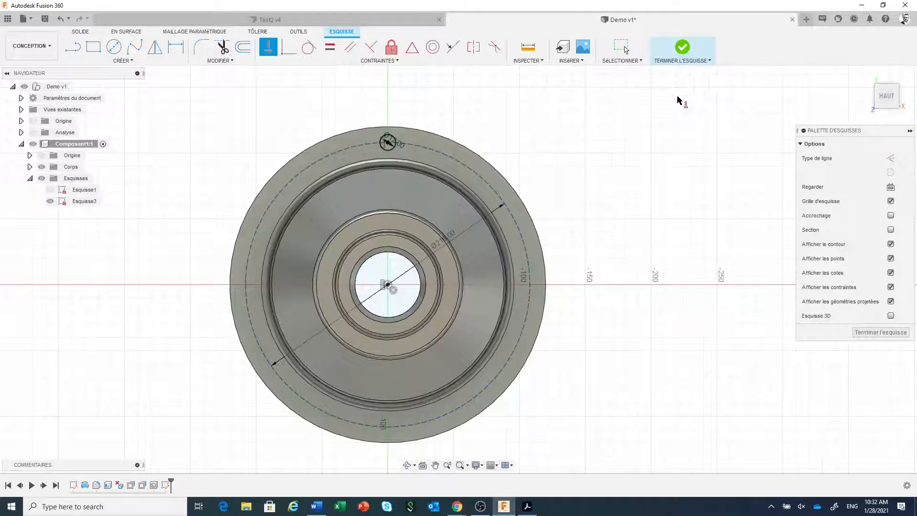
key(Escape)
Step: Extrude the 12 mm circle as a cut through the flange, with its extent set to the flange's underside face
scroll(382, 159, up, 4)
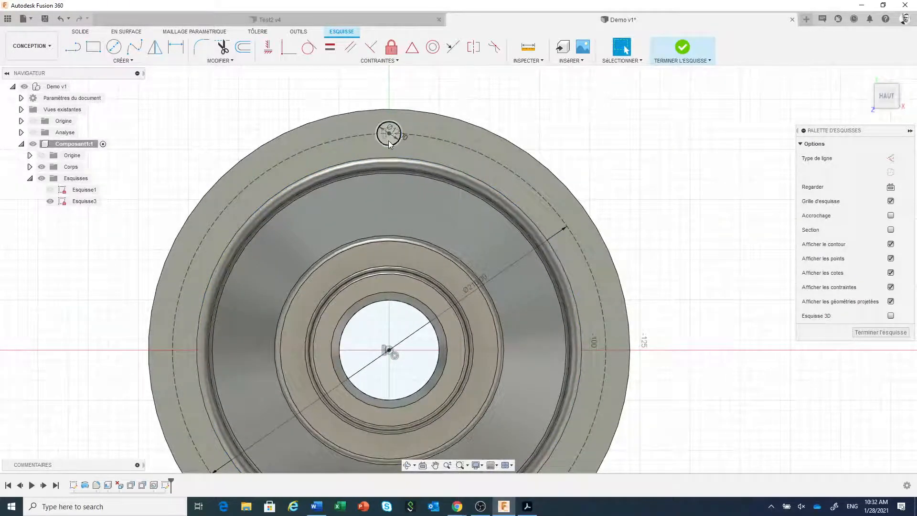
click(390, 142)
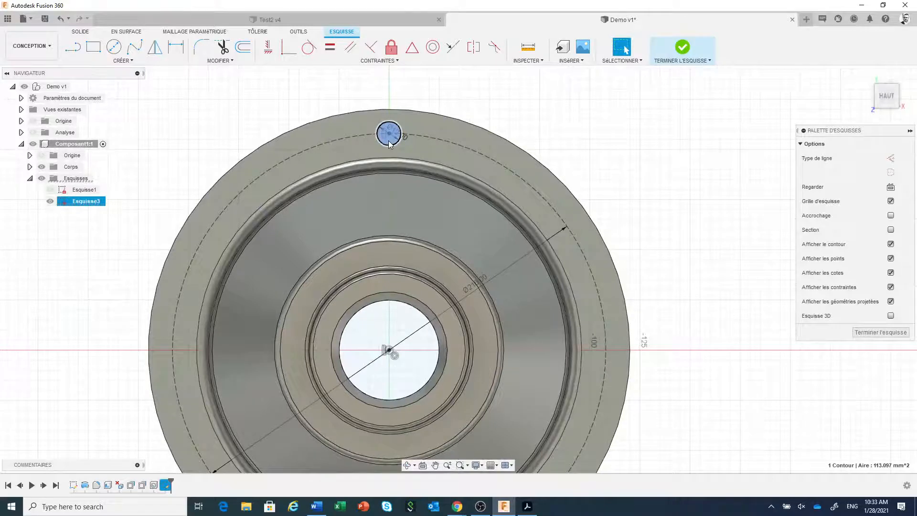
right_click(389, 142)
click(365, 181)
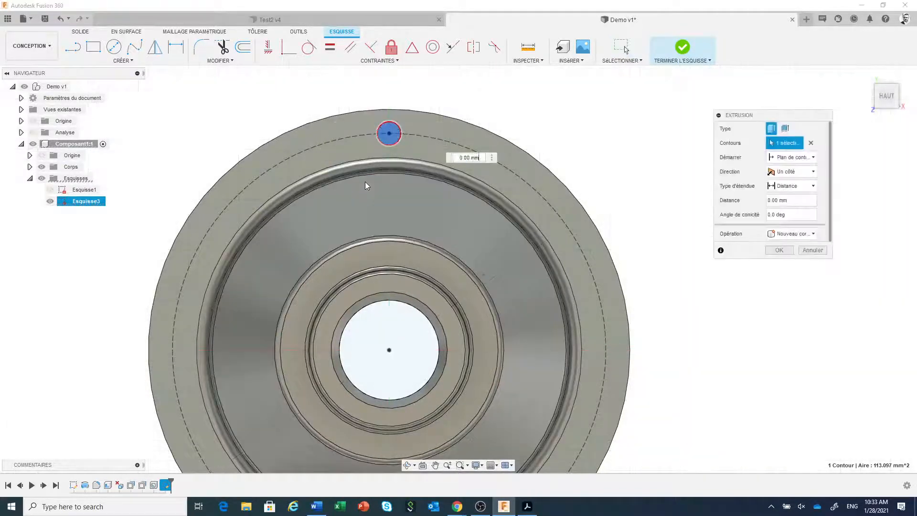
scroll(635, 210, down, 2)
shift+middle_drag(635, 212, 538, 174)
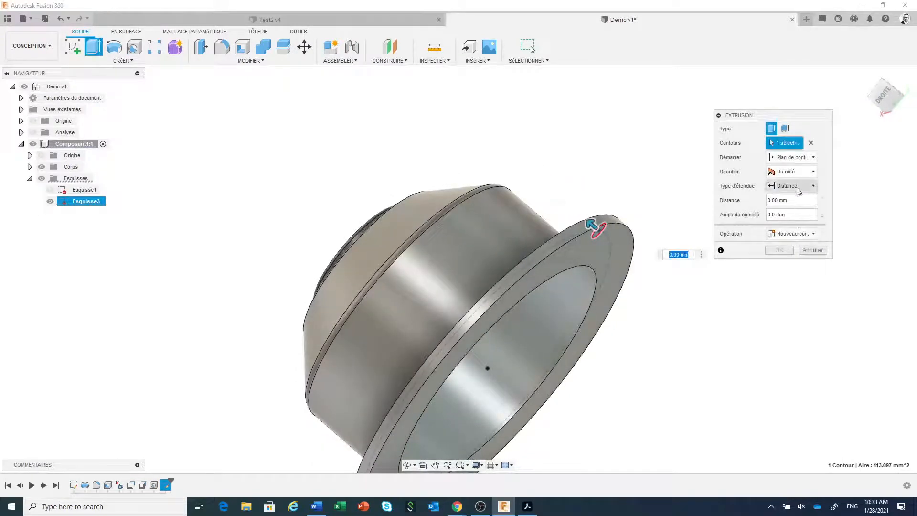
click(801, 186)
click(787, 207)
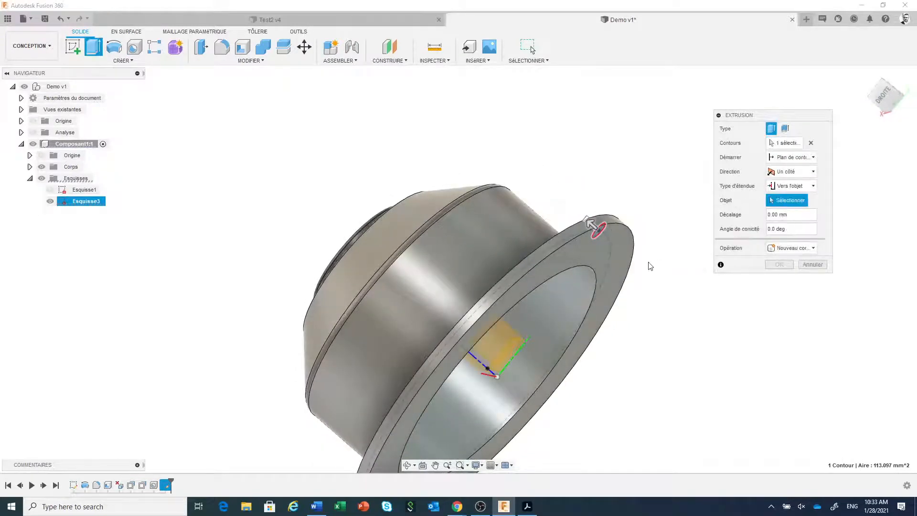
click(624, 265)
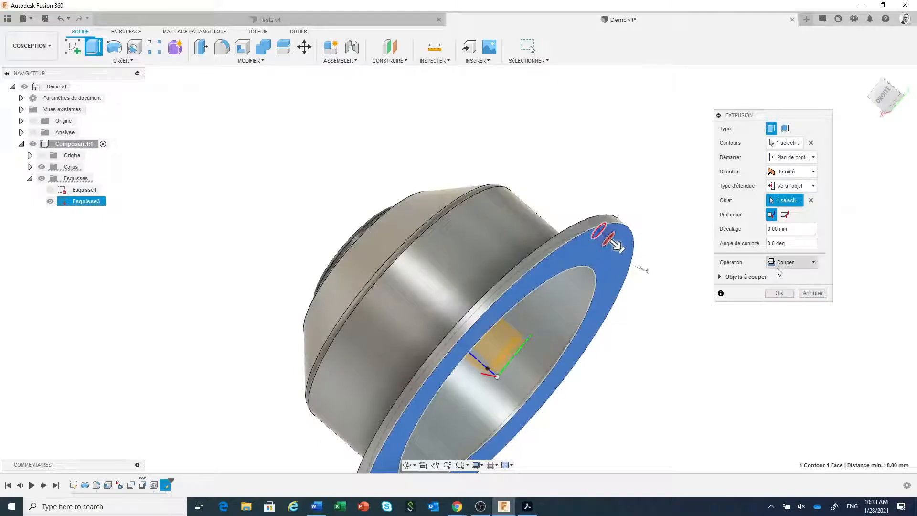
click(780, 293)
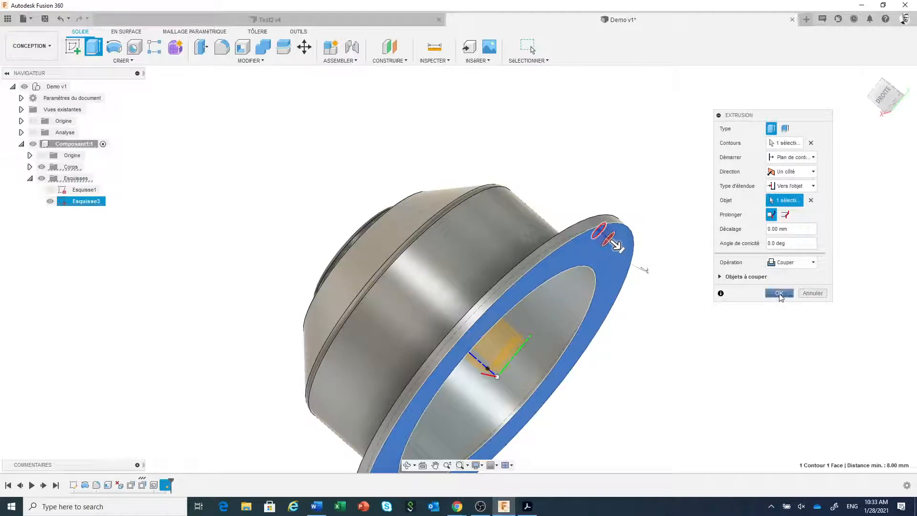
Step: Start a circular pattern of faces with the inner face of the flange hole as the object
scroll(672, 240, down, 2)
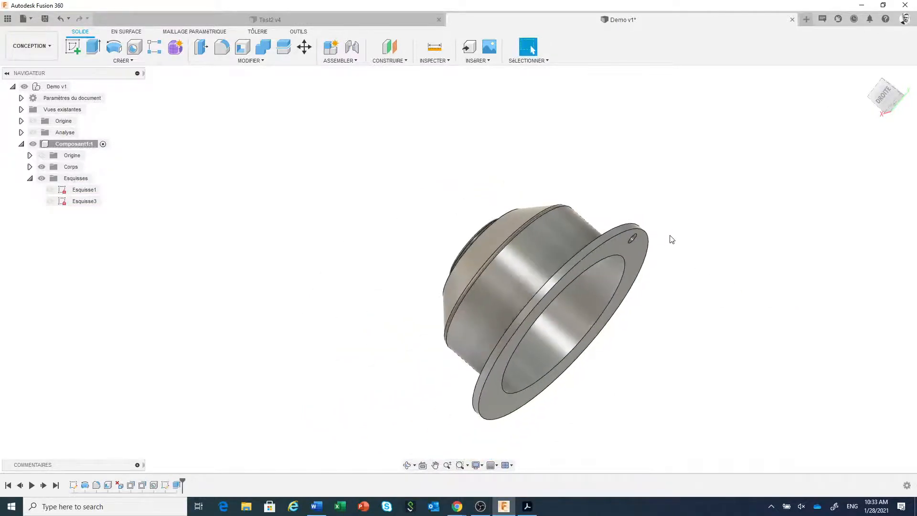
shift+middle_drag(612, 197, 671, 213)
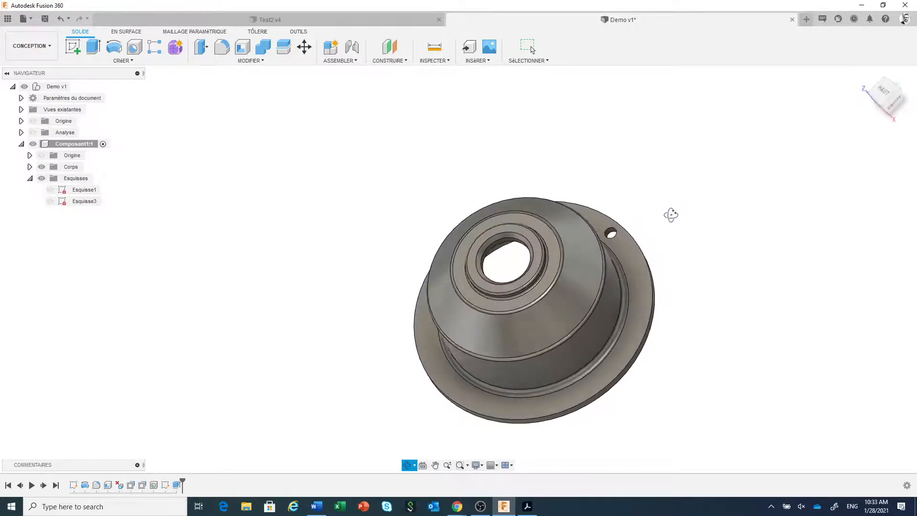
scroll(633, 282, up, 2)
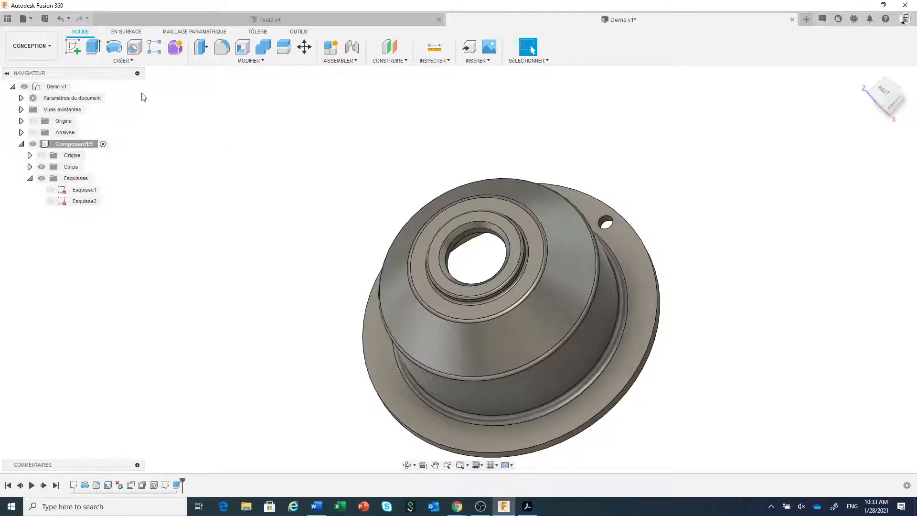
click(131, 63)
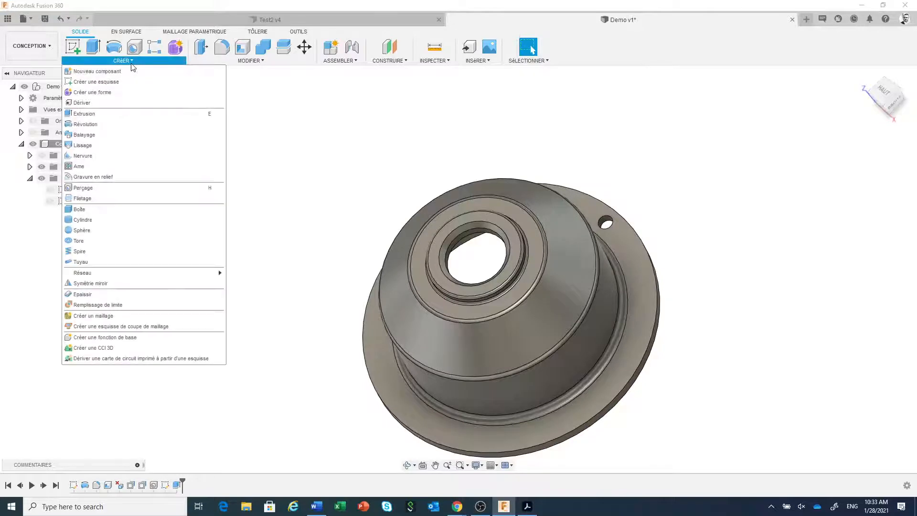
mouse_move(210, 272)
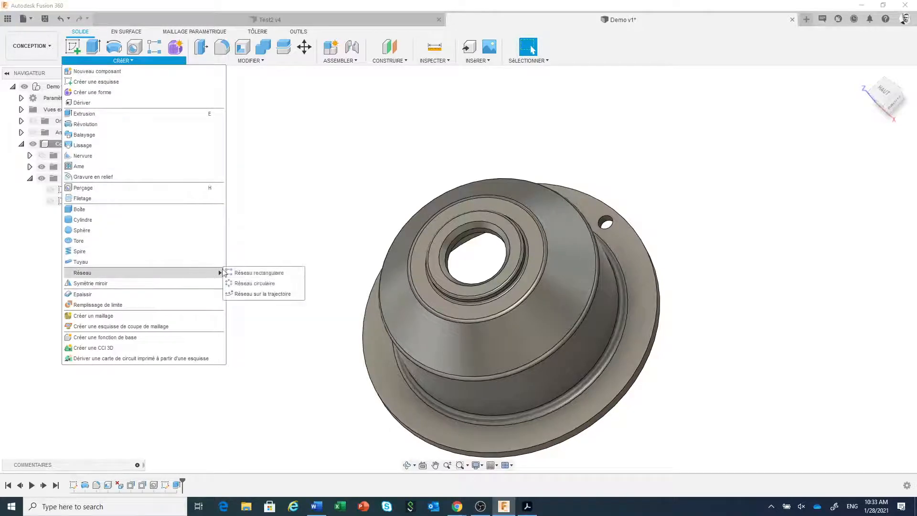
click(263, 284)
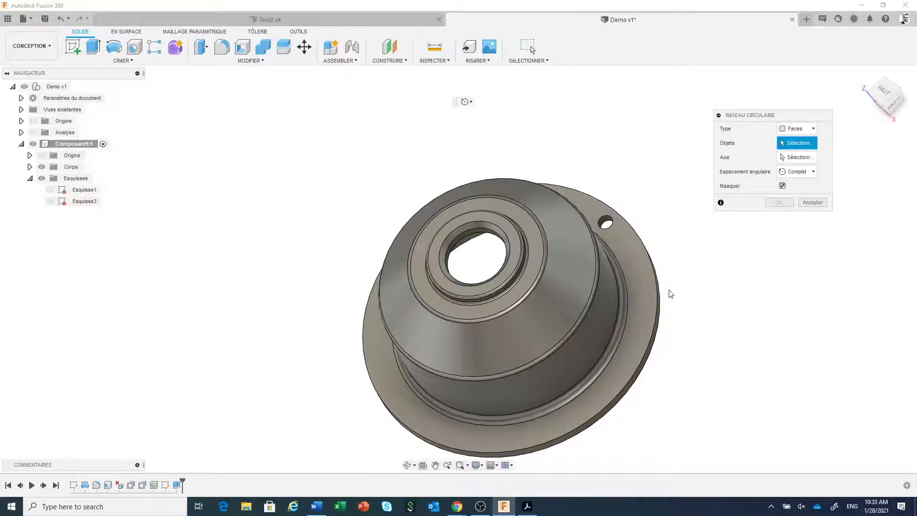
scroll(640, 272, up, 5)
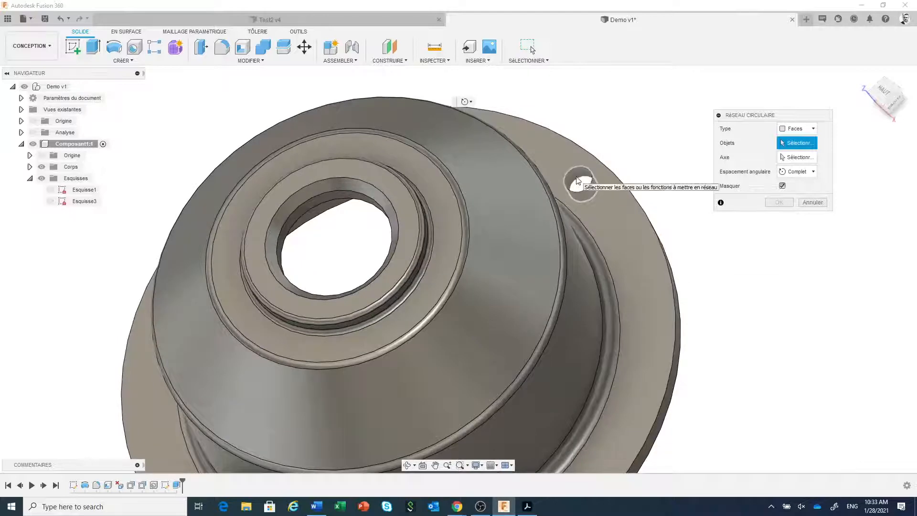
click(577, 180)
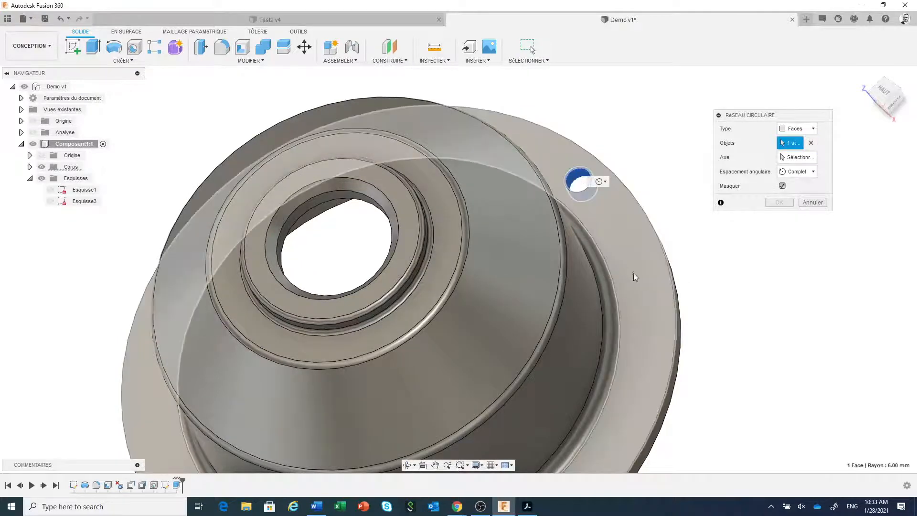
scroll(641, 281, down, 2)
scroll(640, 282, down, 3)
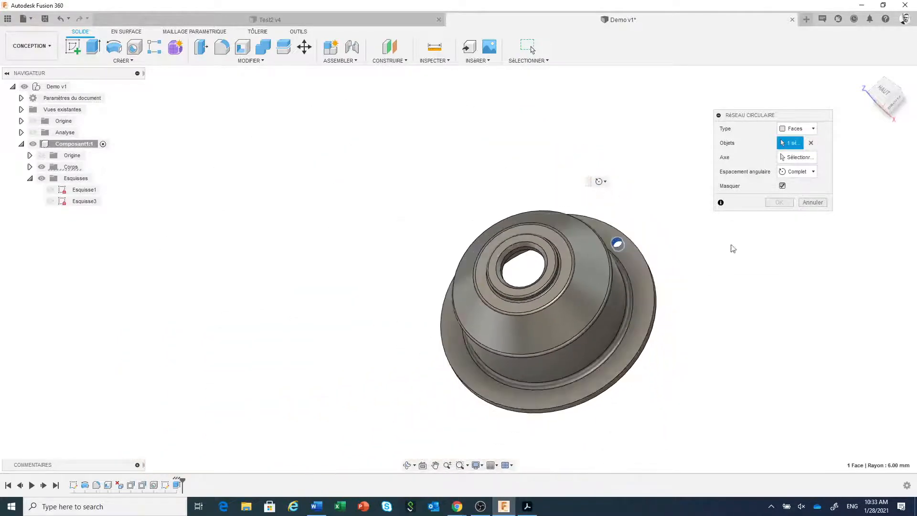
Step: Complete the circular pattern about the body's outer cylindrical face as axis, with a full angular spacing and a quantity of 18
click(799, 158)
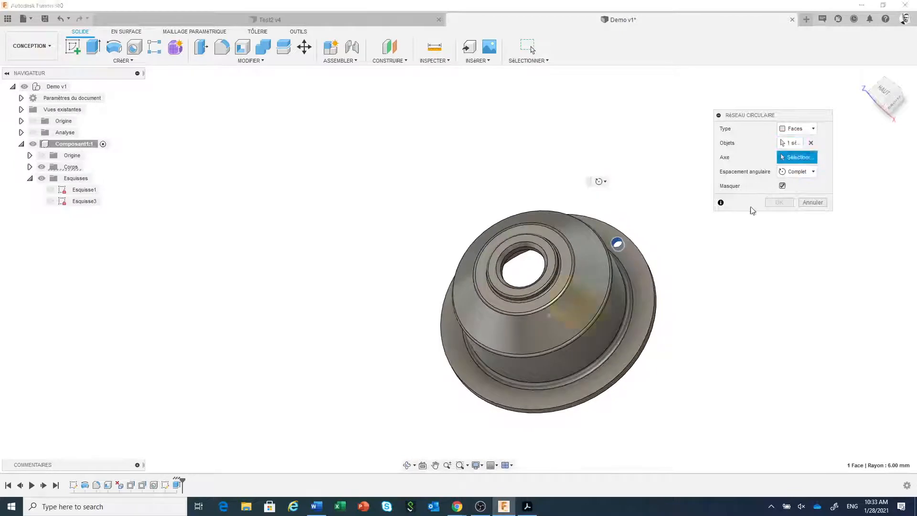
click(611, 314)
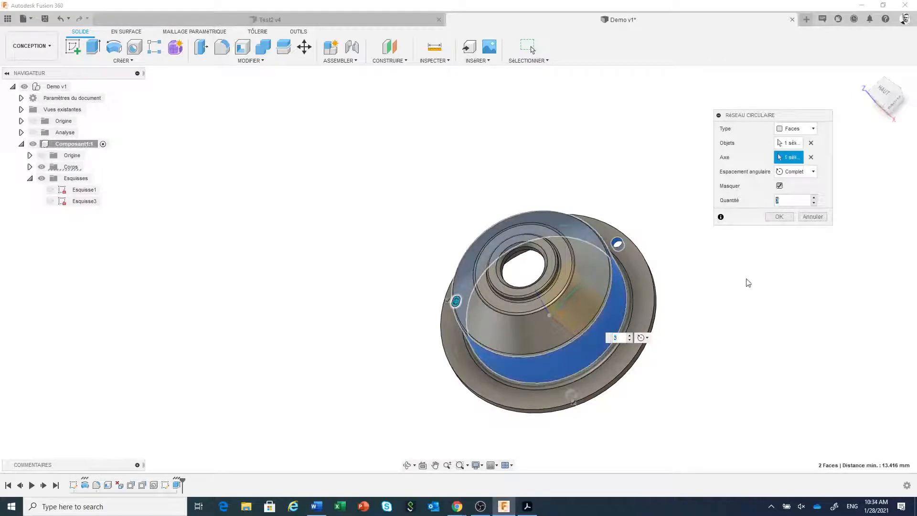
text(18)
click(777, 220)
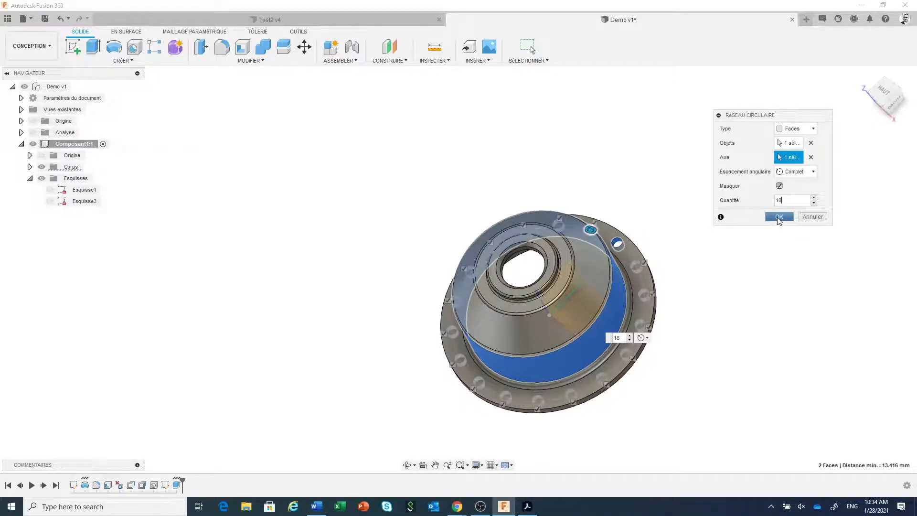
click(779, 218)
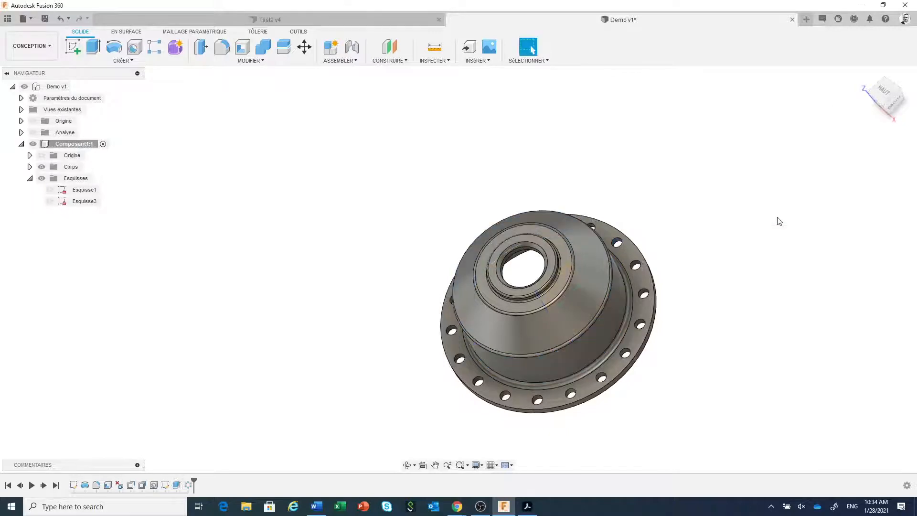
Step: Roll the timeline back to just after Esquisse3 and reopen that sketch for editing
click(884, 90)
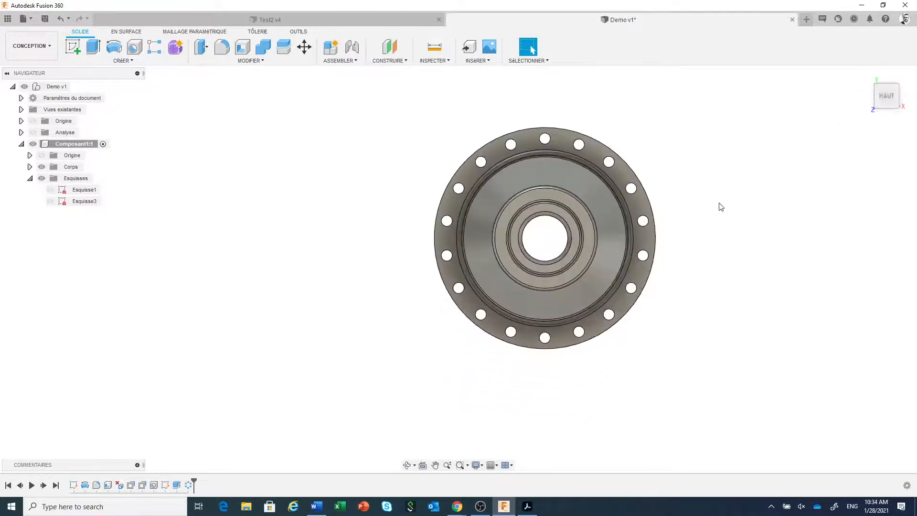
middle_drag(719, 207, 724, 248)
key(Escape)
click(889, 102)
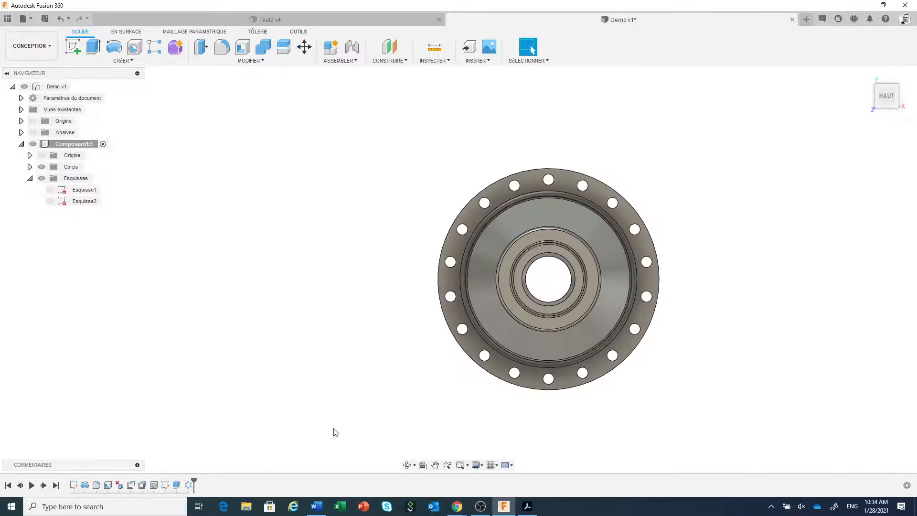
drag(193, 479, 170, 479)
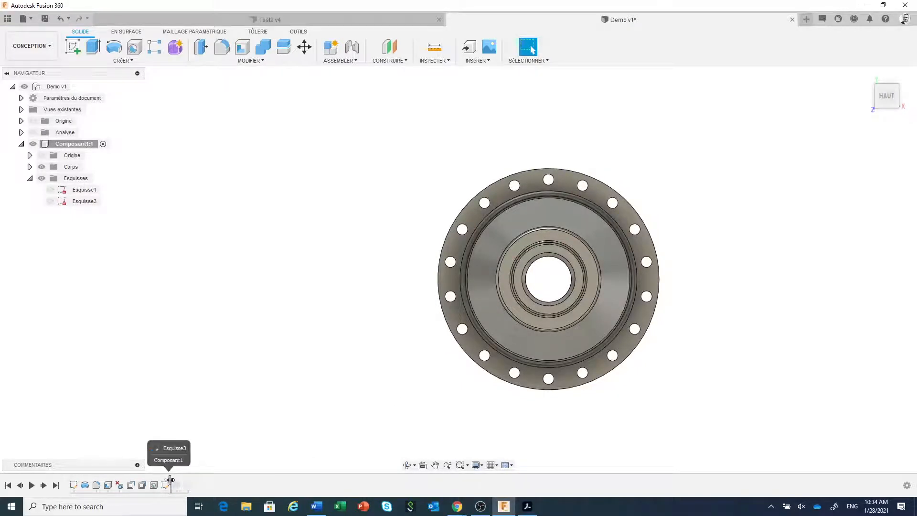
click(80, 204)
right_click(80, 205)
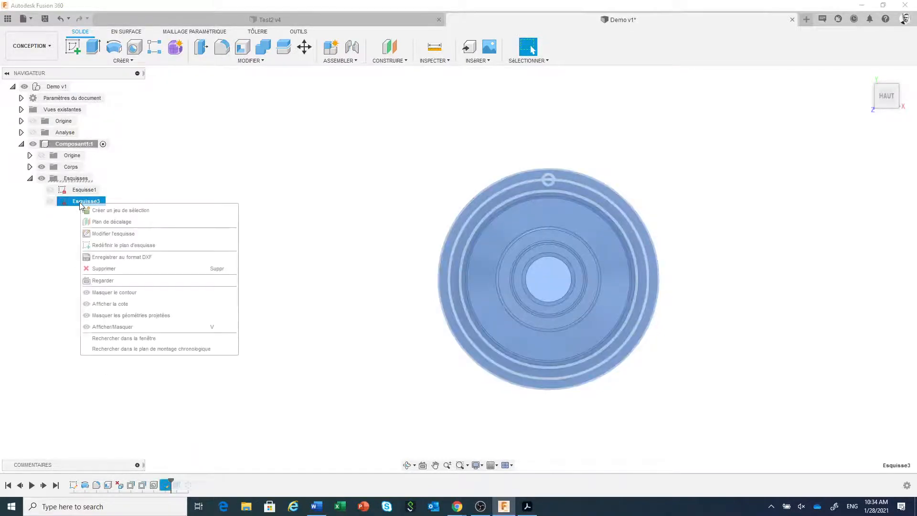
click(119, 237)
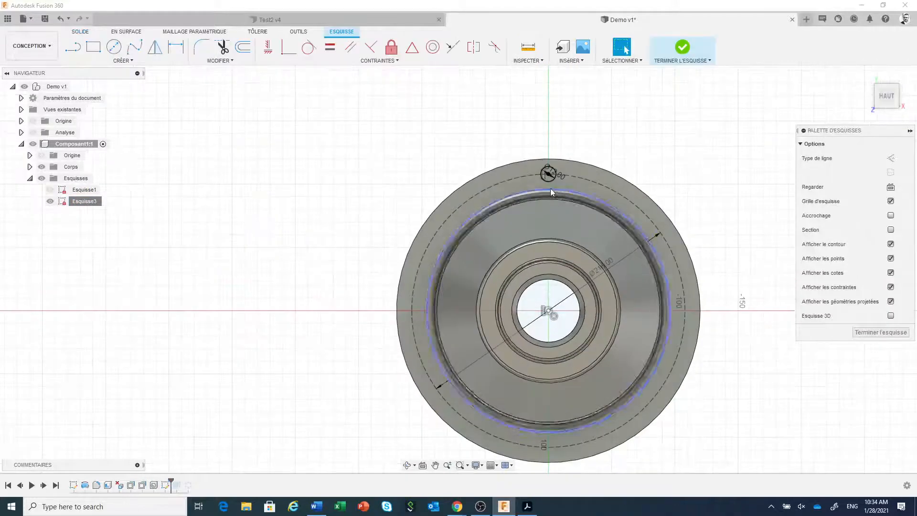
Step: Delete the 12 mm circle from the sketch, keeping the construction circle
scroll(510, 186, up, 2)
drag(510, 185, 583, 147)
right_click(583, 146)
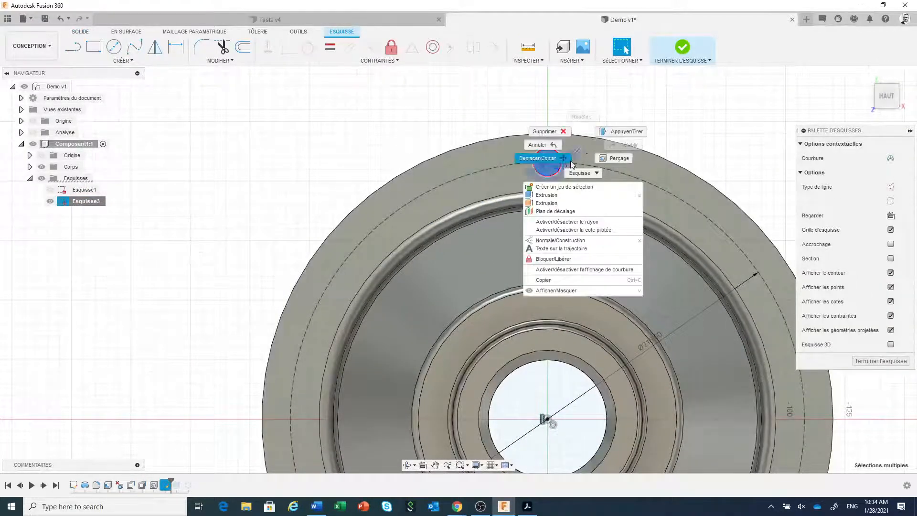
click(566, 127)
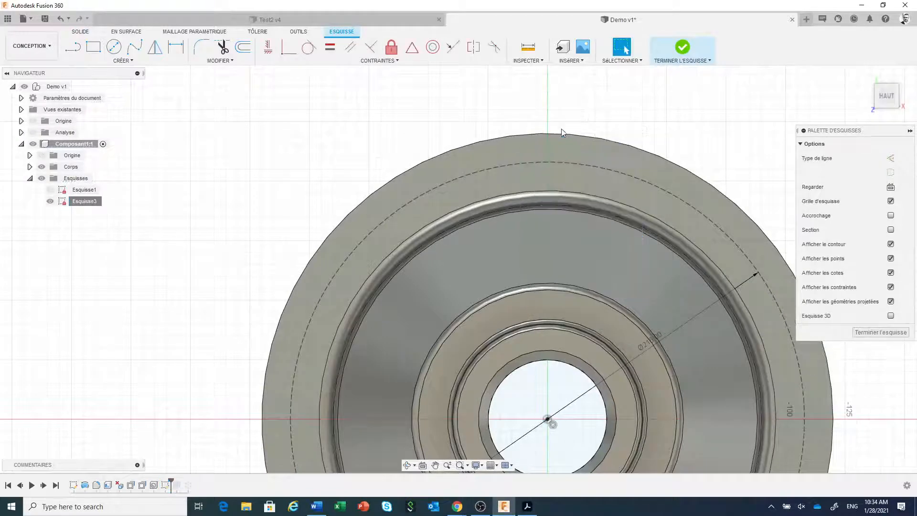
Step: Place a sketch point on the upper part of the construction circle, off the vertical axis
scroll(453, 172, down, 1)
scroll(439, 162, down, 3)
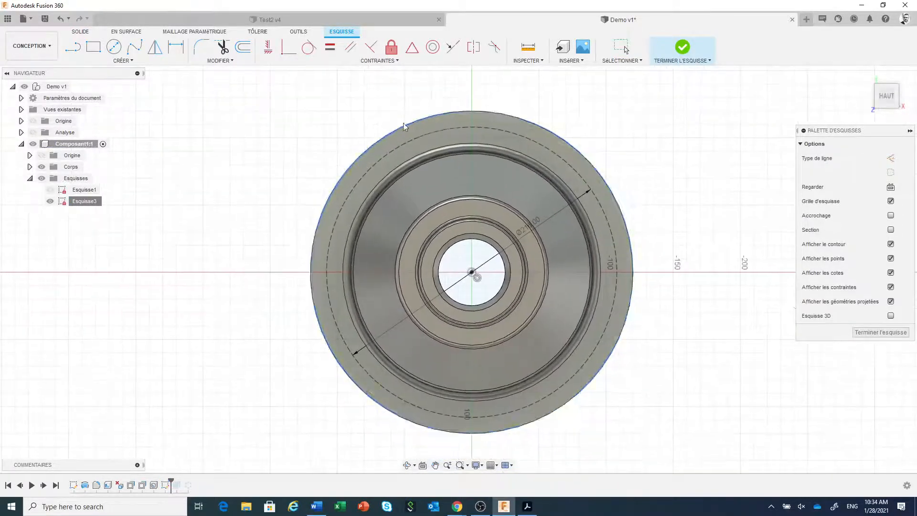
click(123, 61)
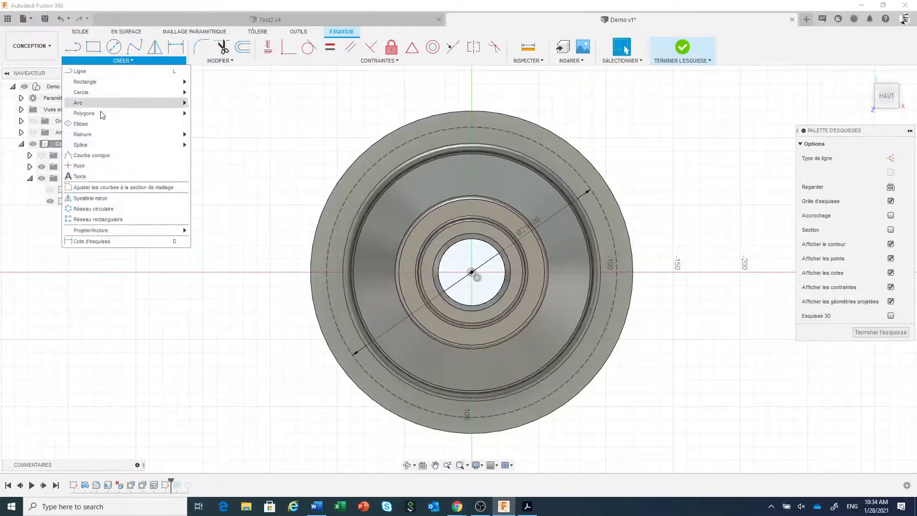
click(92, 168)
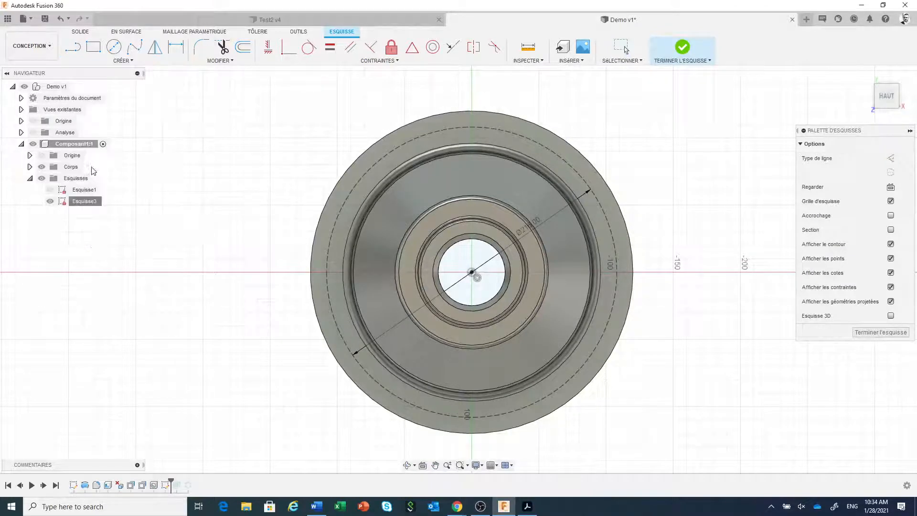
click(548, 149)
key(Escape)
Step: Align the new sketch point vertically with the origin using a horizontal/vertical constraint, and finish the sketch
click(269, 50)
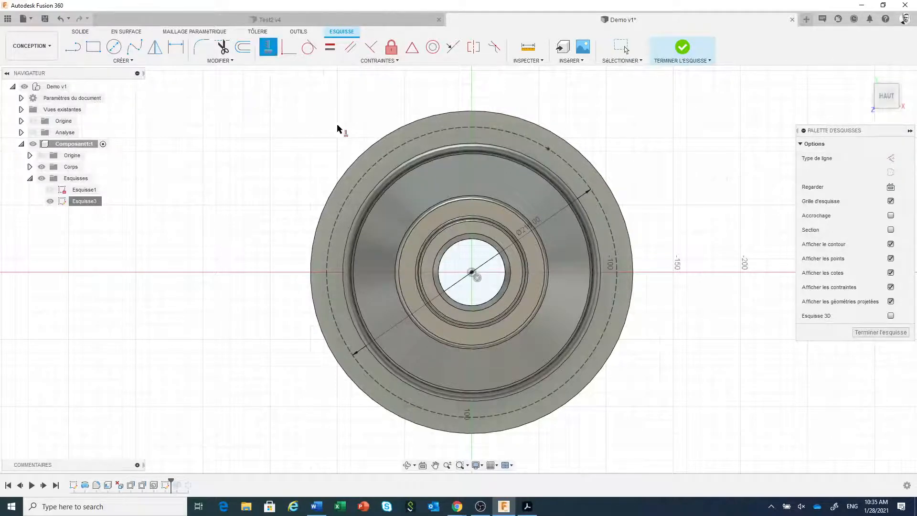
click(548, 150)
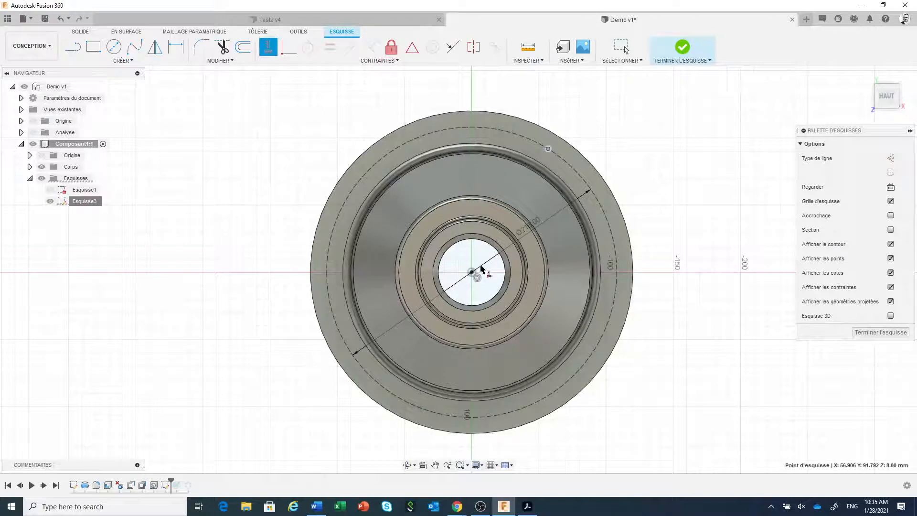
click(472, 273)
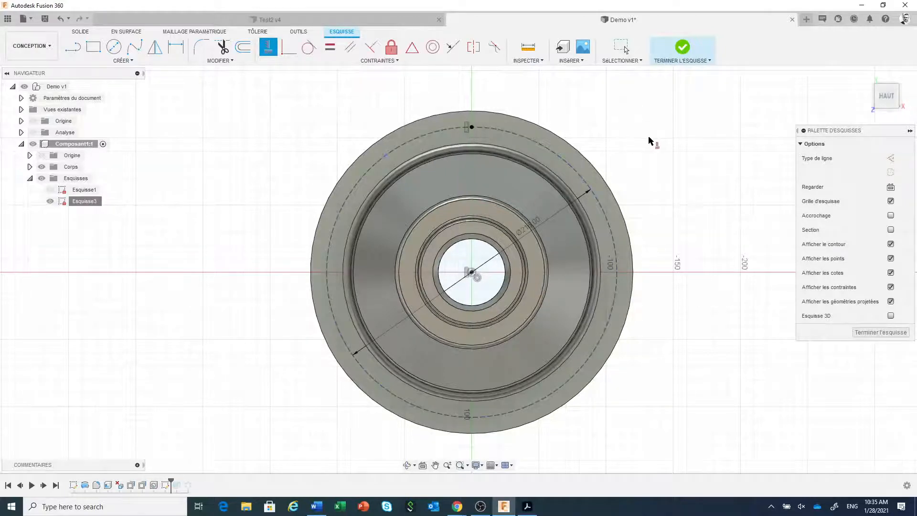
click(683, 48)
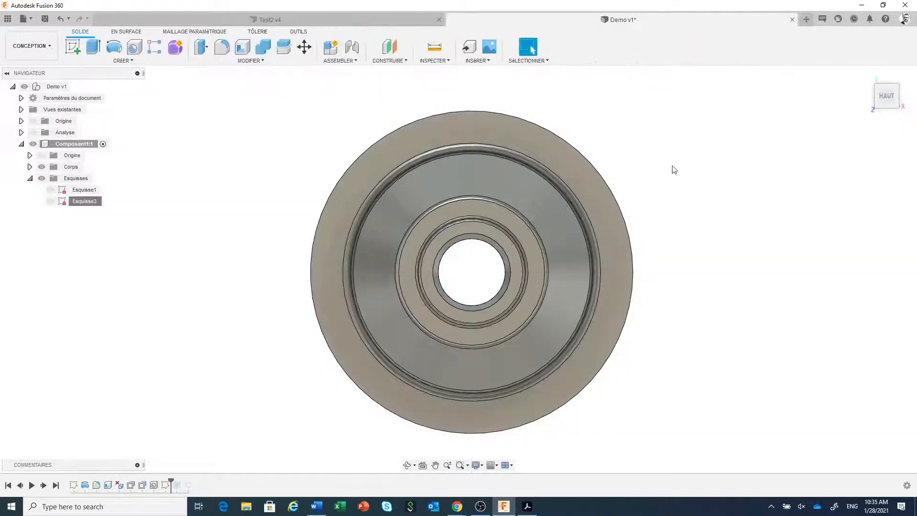
Step: Make Esquisse3 visible and start a Hole feature placed on its sketch point on the flange
click(50, 201)
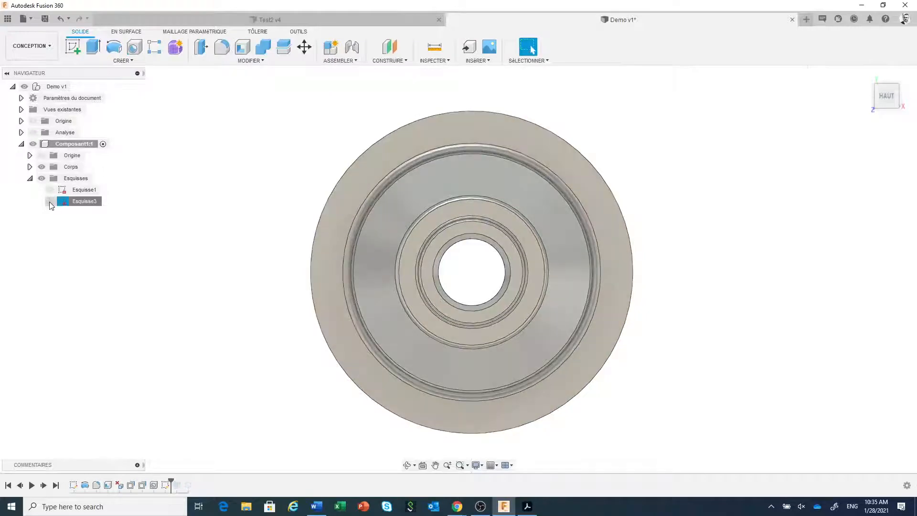
click(50, 201)
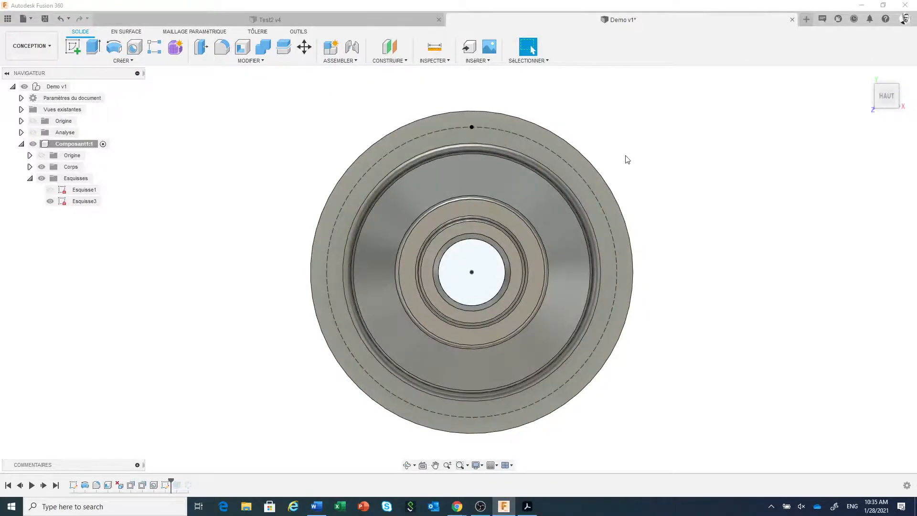
middle_drag(683, 237, 659, 266)
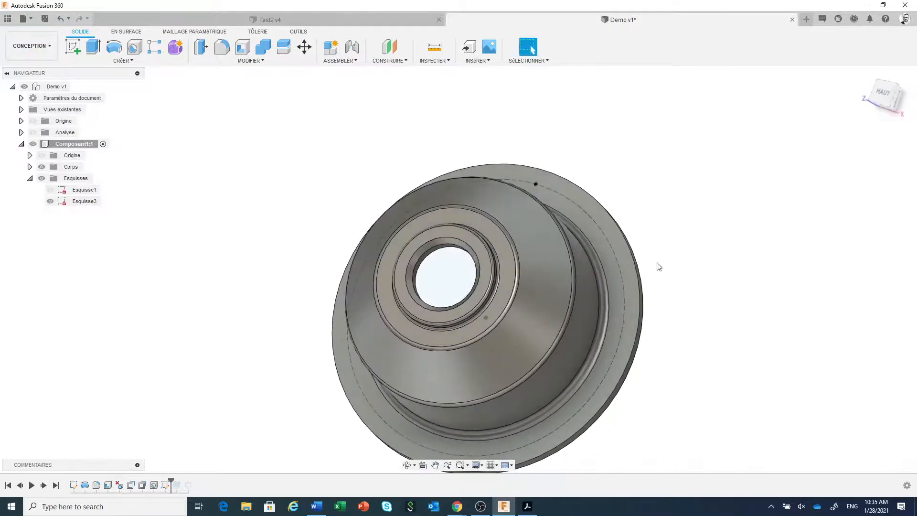
click(132, 49)
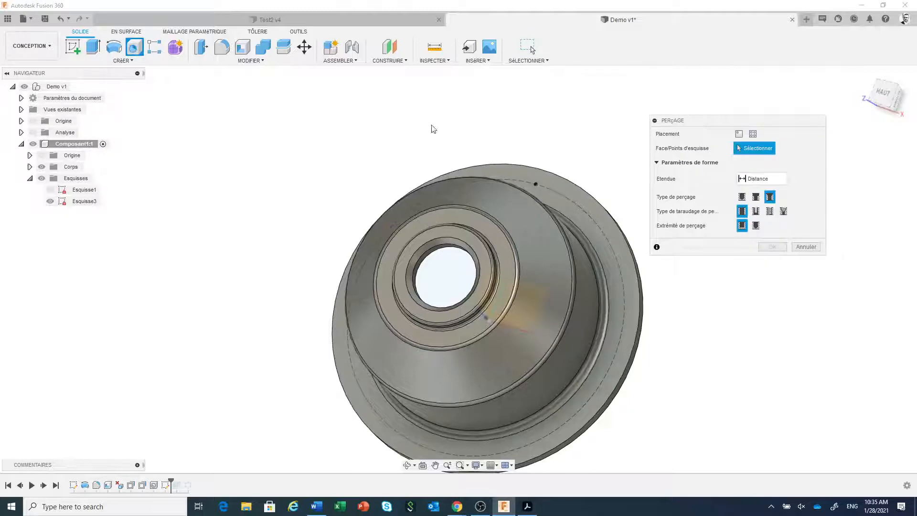
click(536, 182)
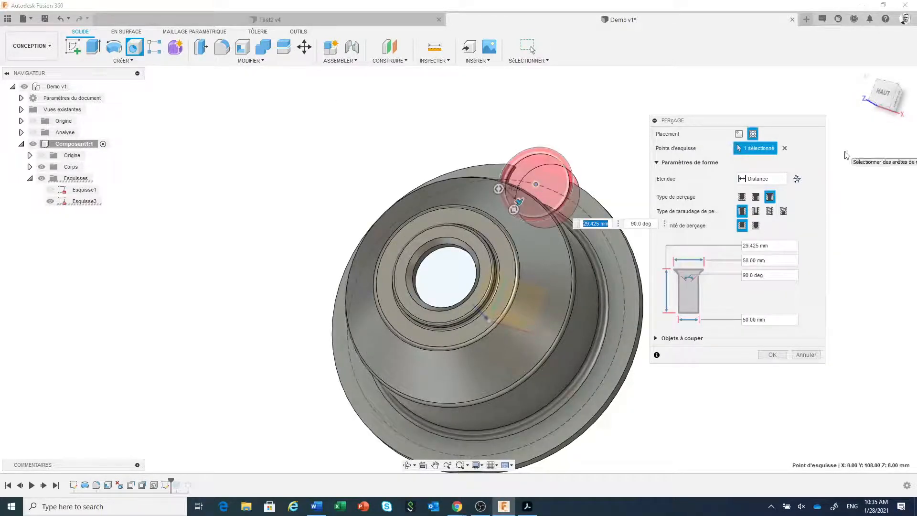
Step: Set the flange hole's extent to end at the flange's opposite face and choose the simple hole type
scroll(623, 162, down, 2)
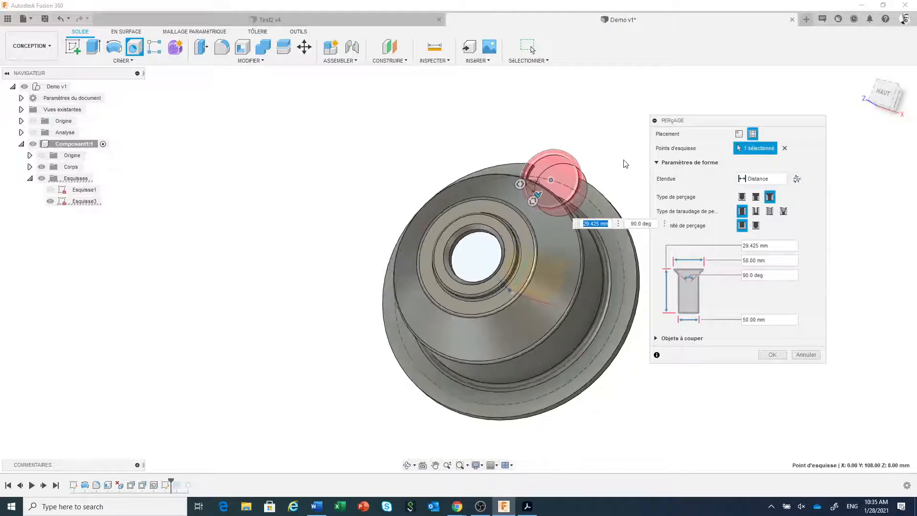
shift+middle_drag(587, 153, 520, 154)
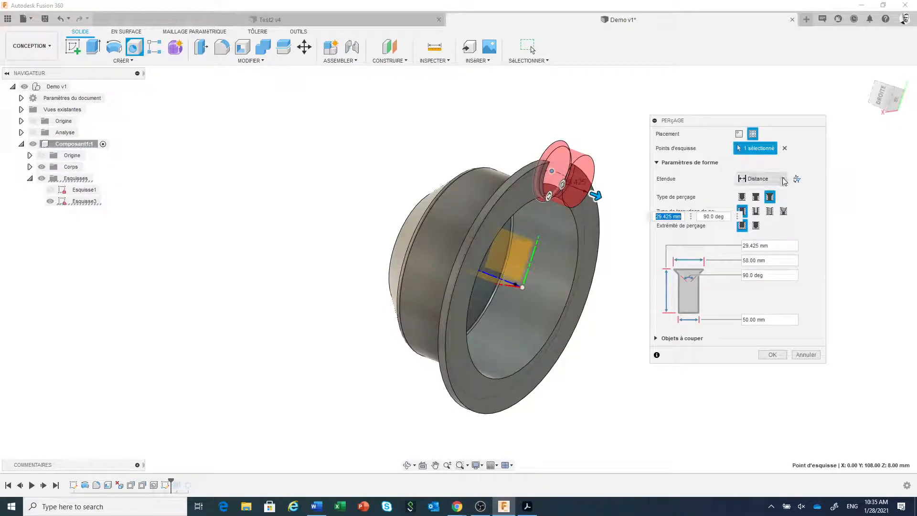
click(782, 179)
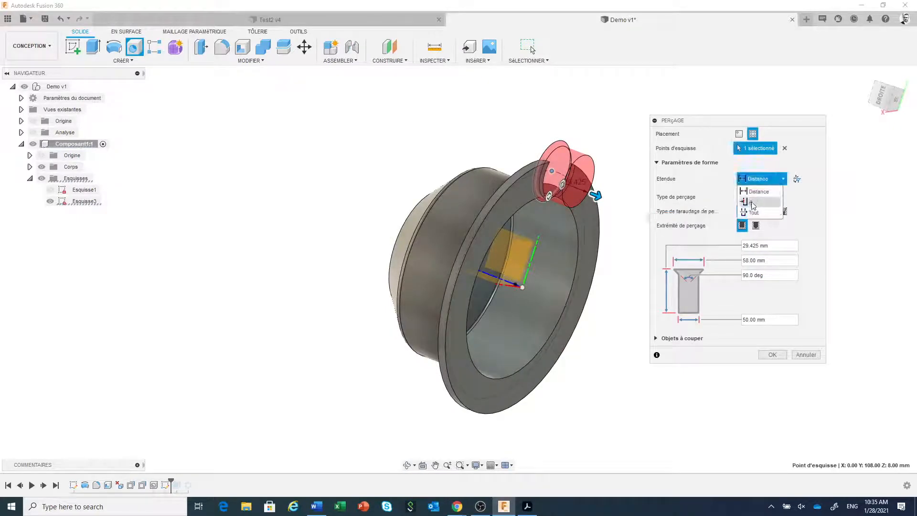
click(759, 190)
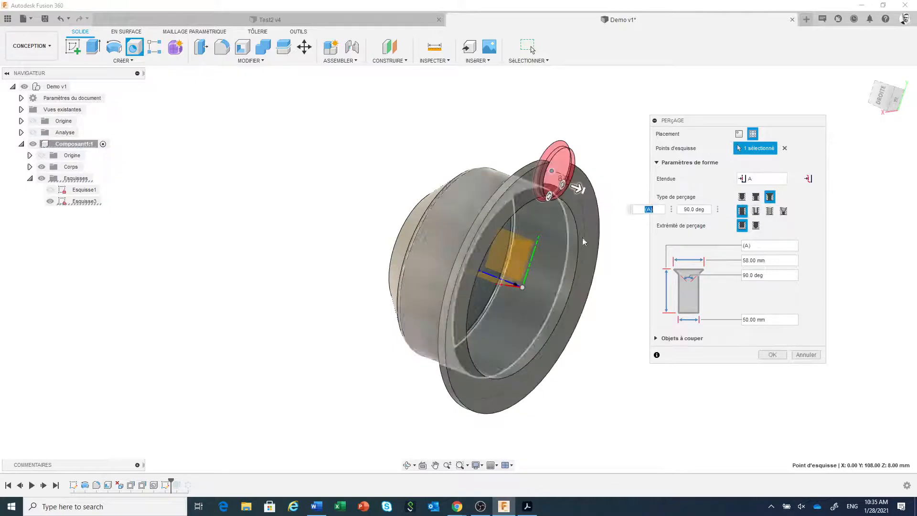
click(741, 197)
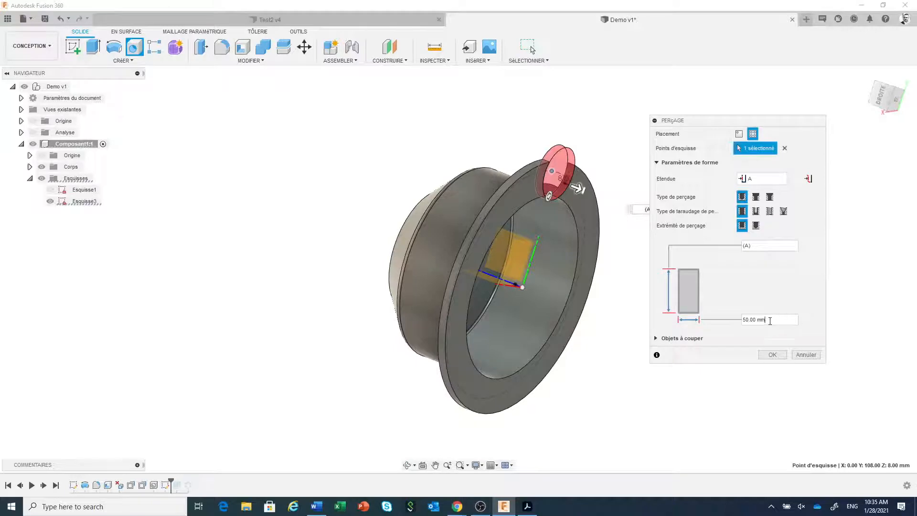
Step: Set the hole diameter to 12 mm, create the hole and hide Esquisse3
drag(769, 319, 716, 321)
text(10)
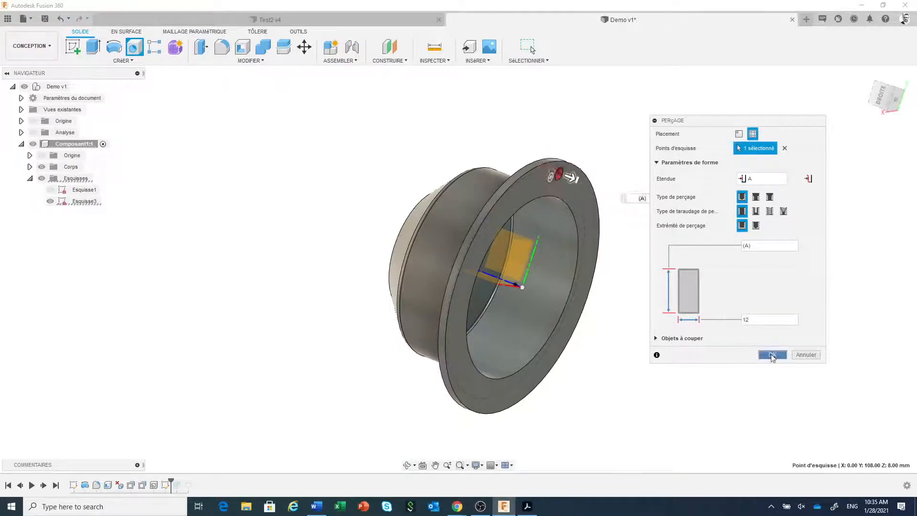
click(771, 354)
scroll(663, 282, down, 2)
shift+middle_drag(661, 274, 738, 285)
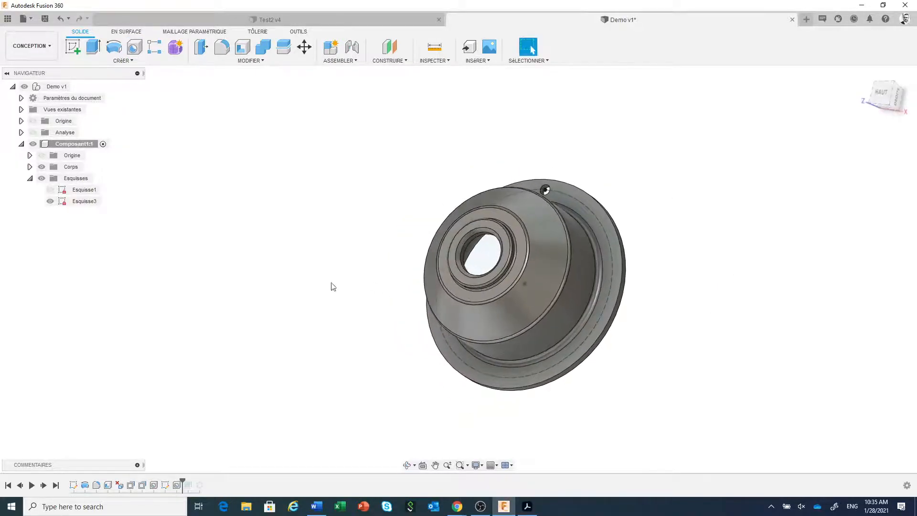
click(50, 201)
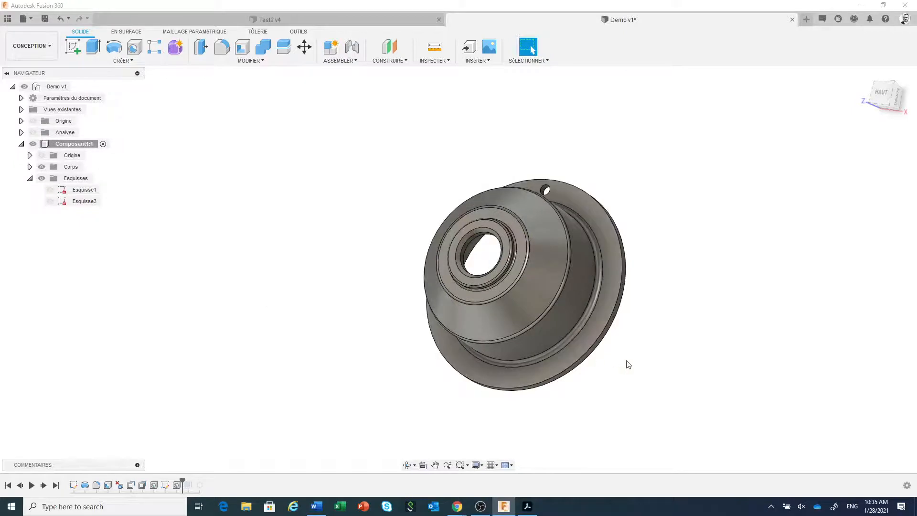
Step: Roll the timeline forward over the old Extrusion2, suppress that feature, and move the history marker to the end
scroll(626, 364, up, 2)
click(188, 485)
drag(185, 485, 193, 486)
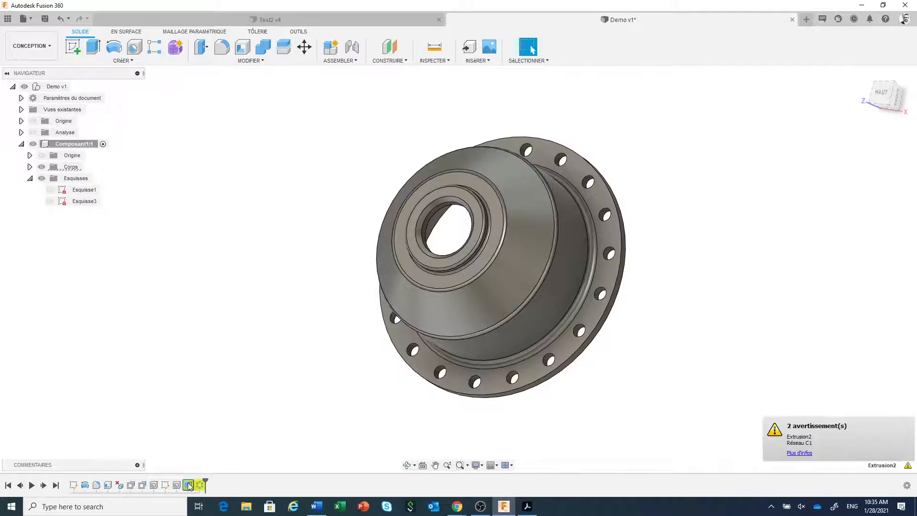
right_click(188, 485)
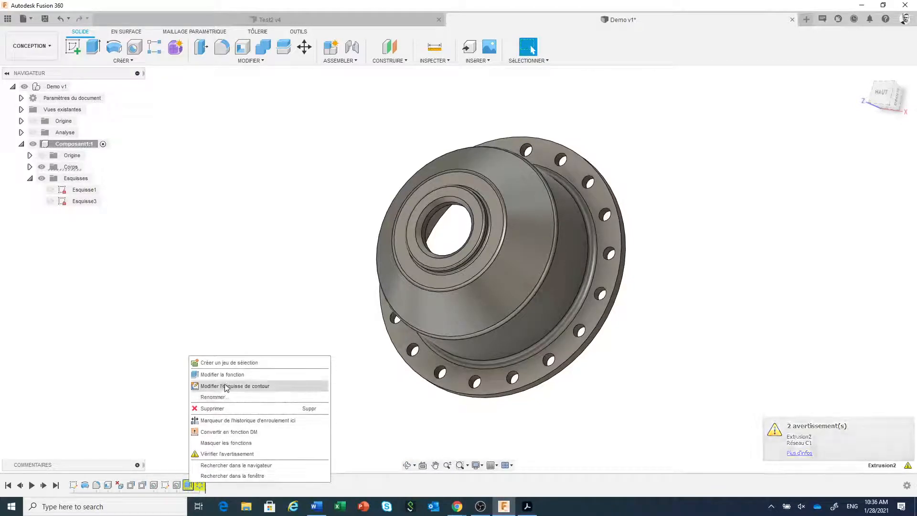
click(227, 420)
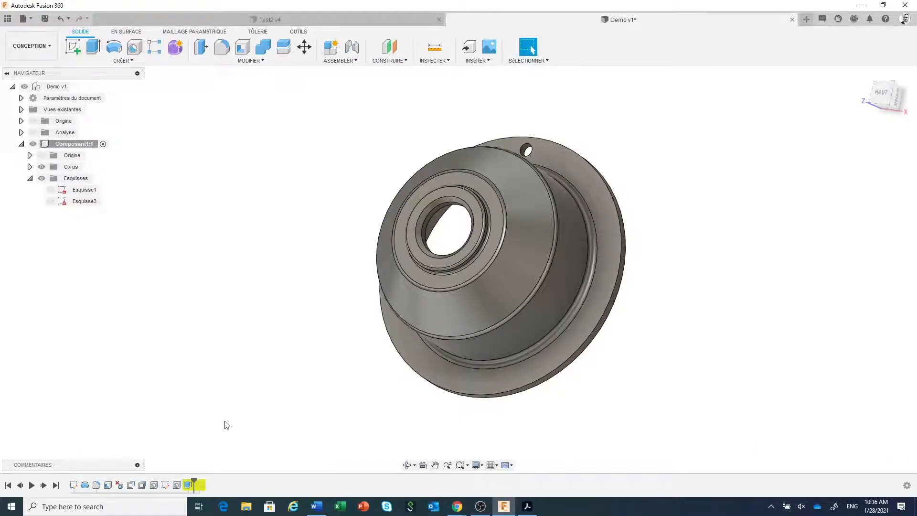
right_click(187, 490)
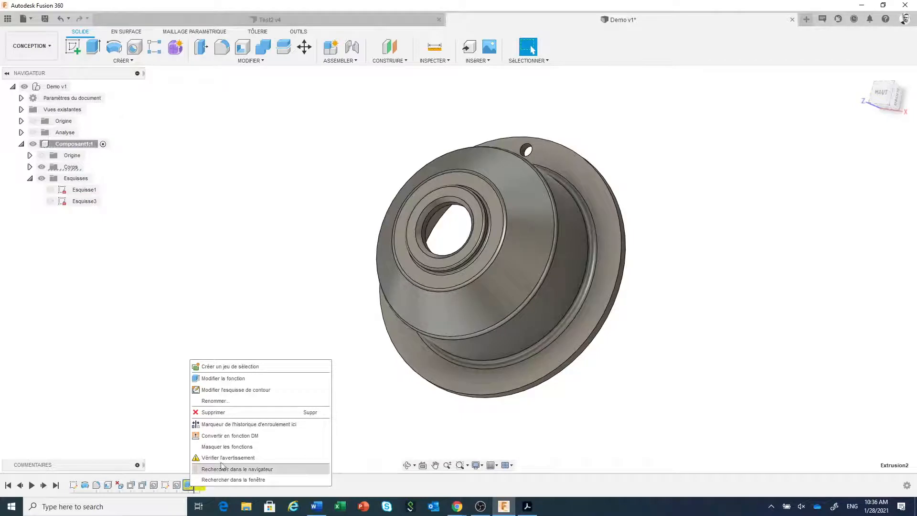
click(225, 447)
drag(194, 480, 205, 479)
Step: Unsuppress the old circular pattern Réseau C1, and suppress Extrusion2 again
click(199, 485)
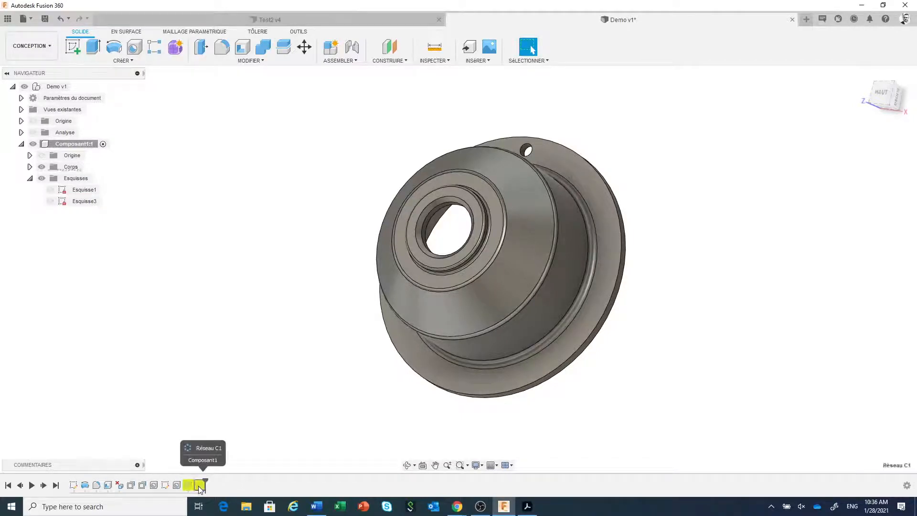
right_click(200, 487)
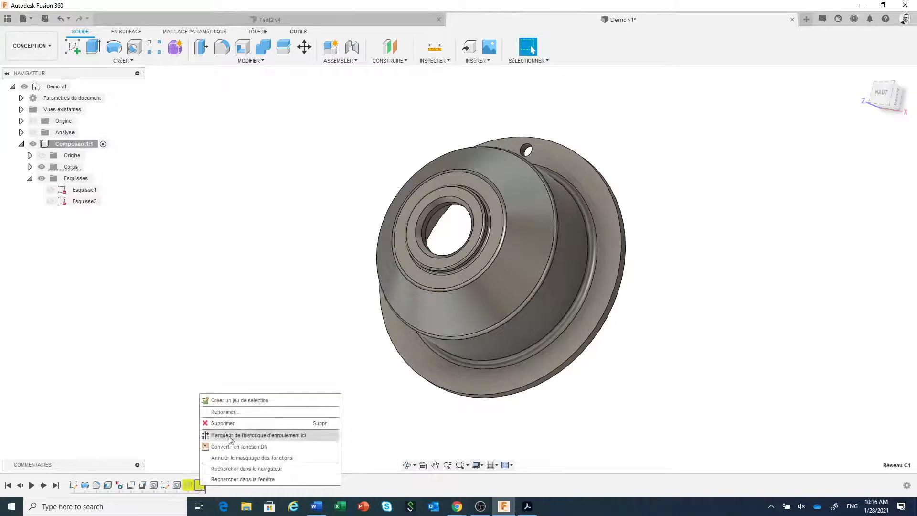
click(239, 458)
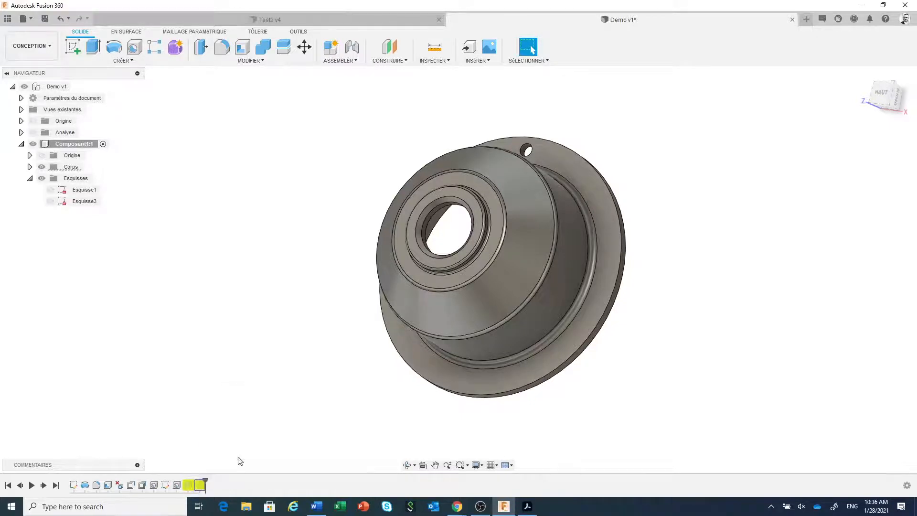
right_click(190, 486)
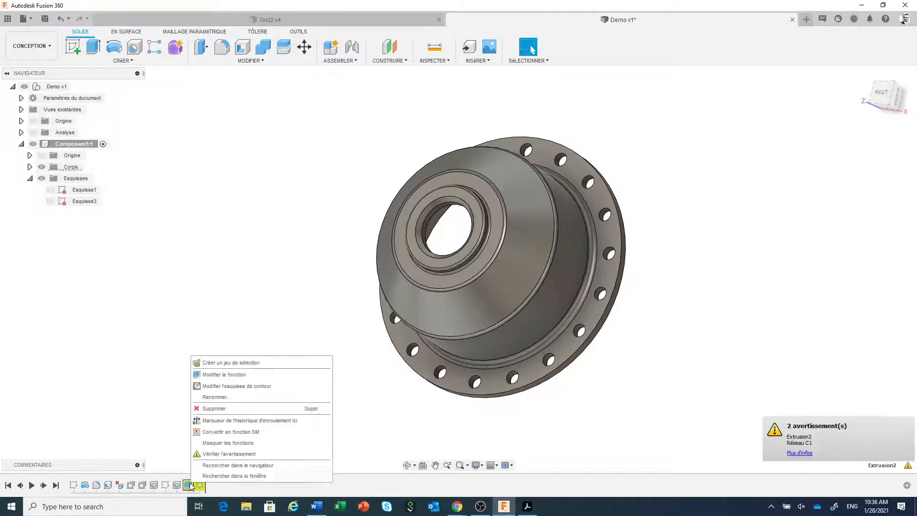
click(222, 449)
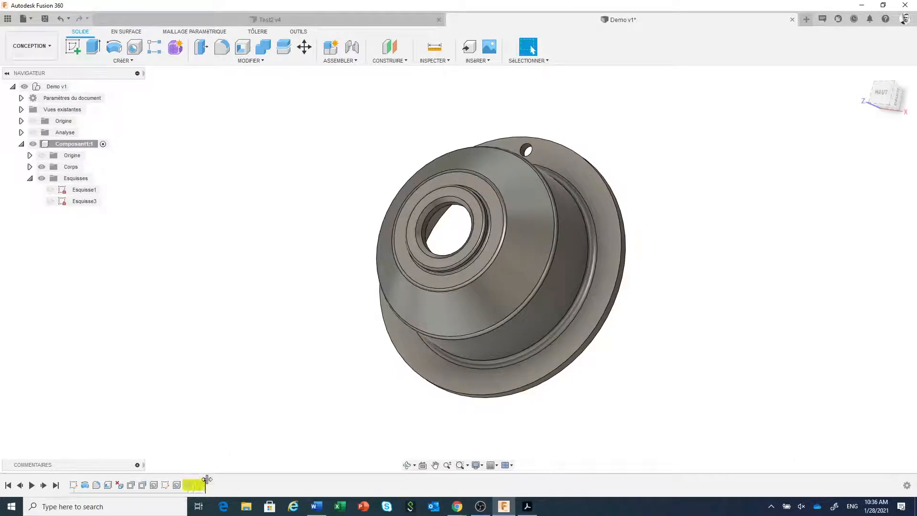
Step: Roll the history back to just after the new hole and start a feature-type circular pattern with that hole as its object
drag(206, 481, 184, 478)
scroll(561, 242, up, 2)
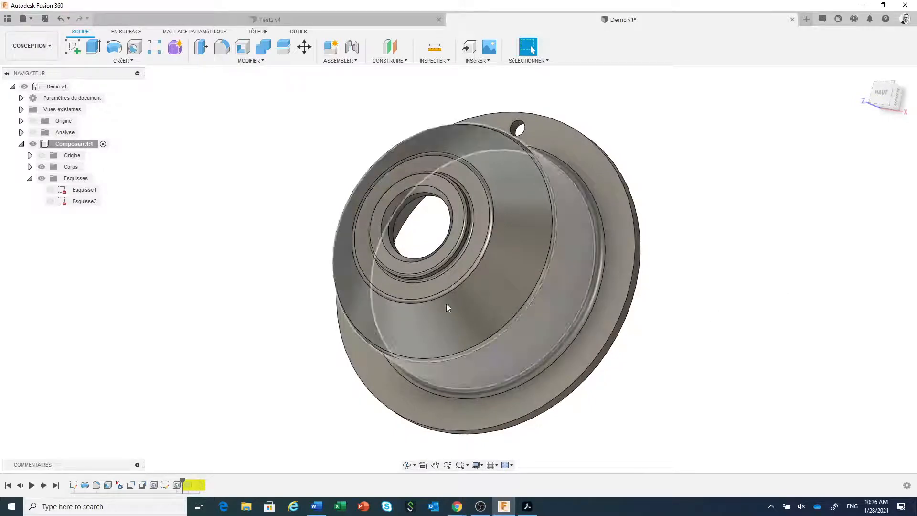
click(123, 61)
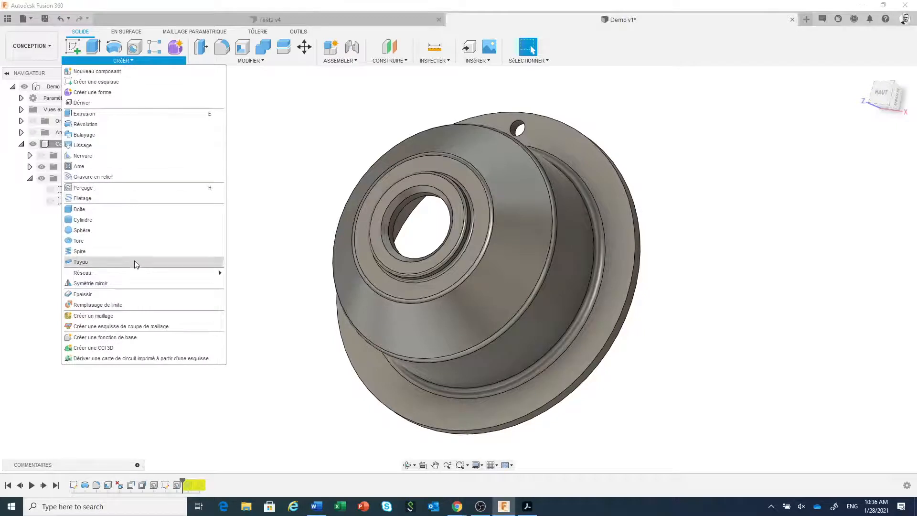
mouse_move(153, 273)
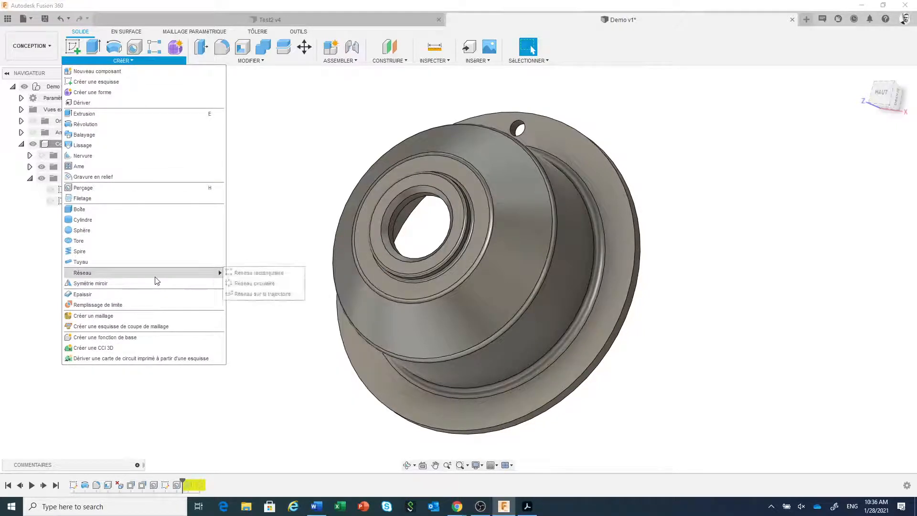
click(315, 282)
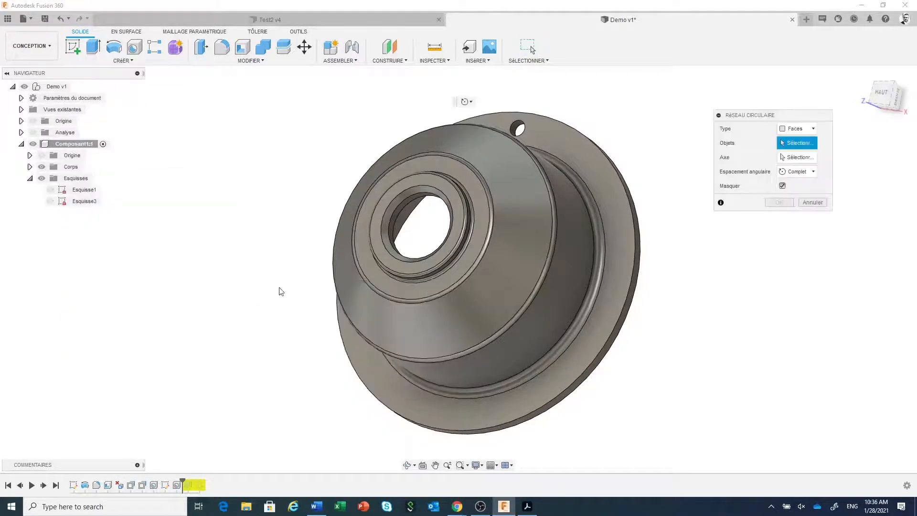
click(811, 131)
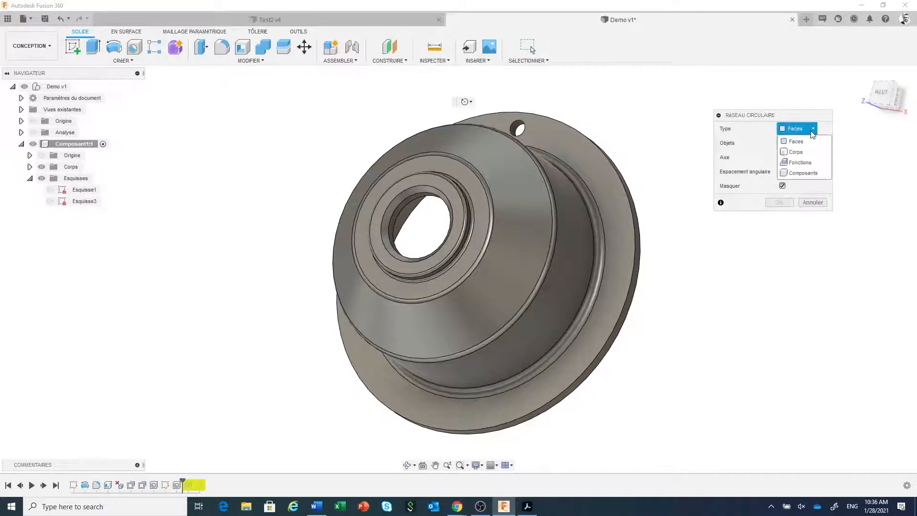
click(807, 163)
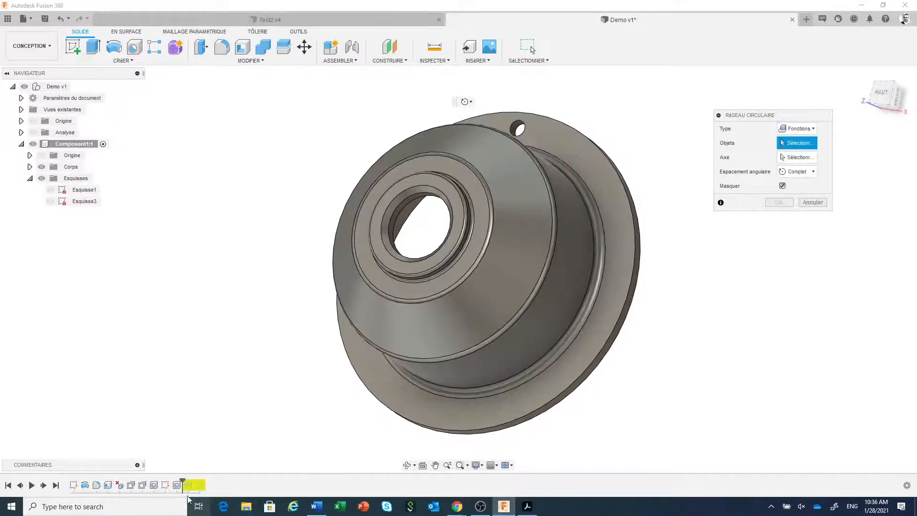
click(177, 485)
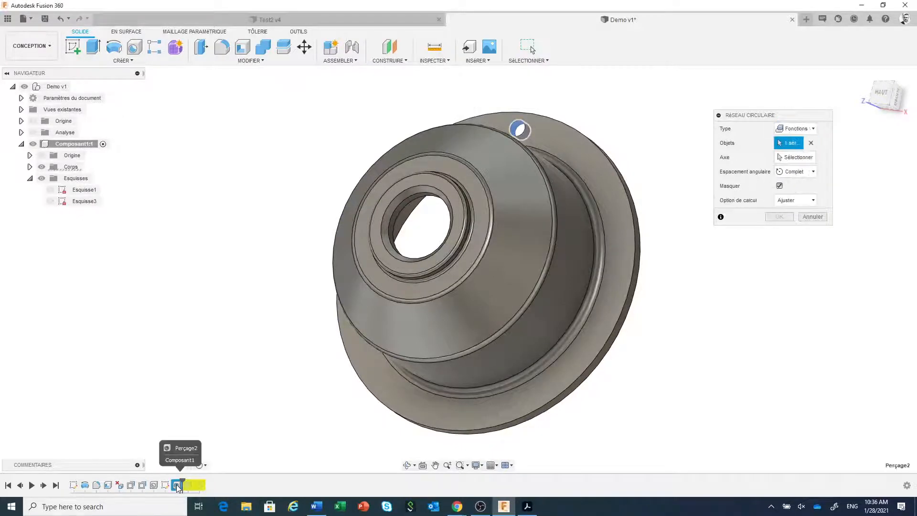
Step: Use the part's large cylindrical face as the pattern axis, set the quantity to 18, and create the full circular pattern
click(793, 158)
click(566, 291)
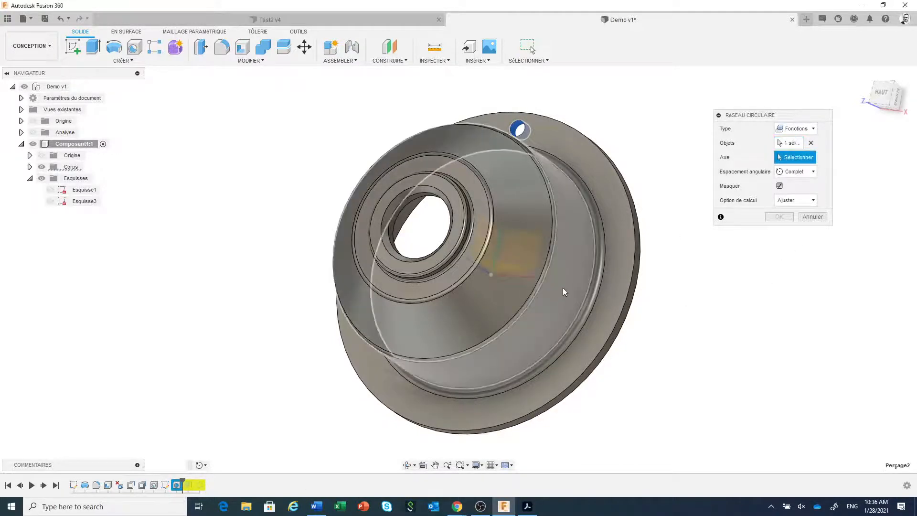
drag(796, 202, 755, 199)
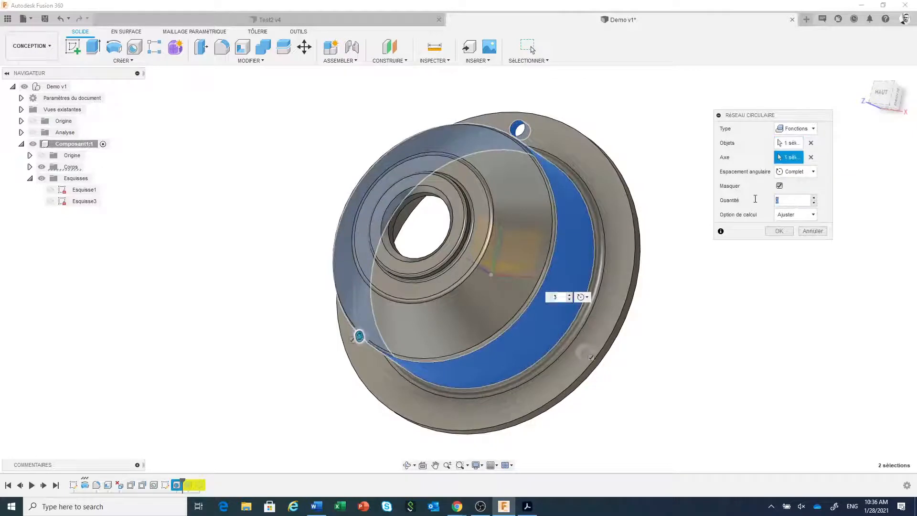
text(18)
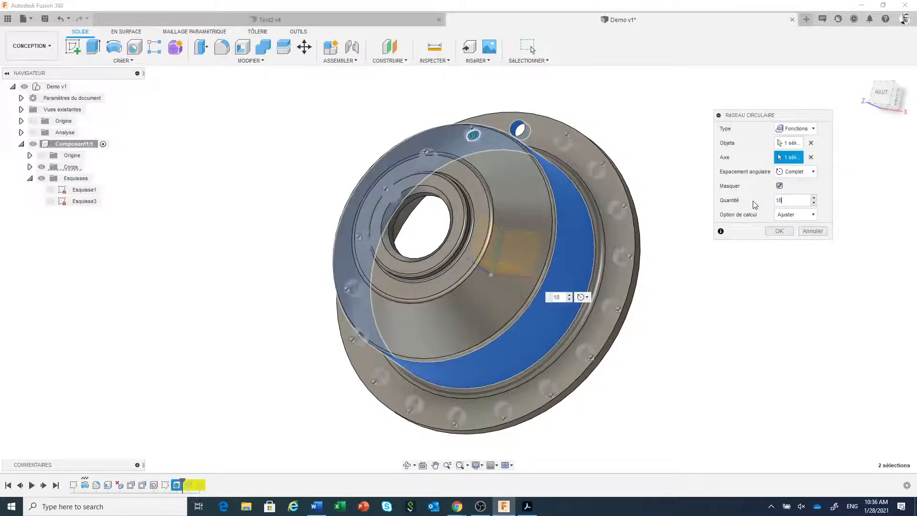
click(777, 232)
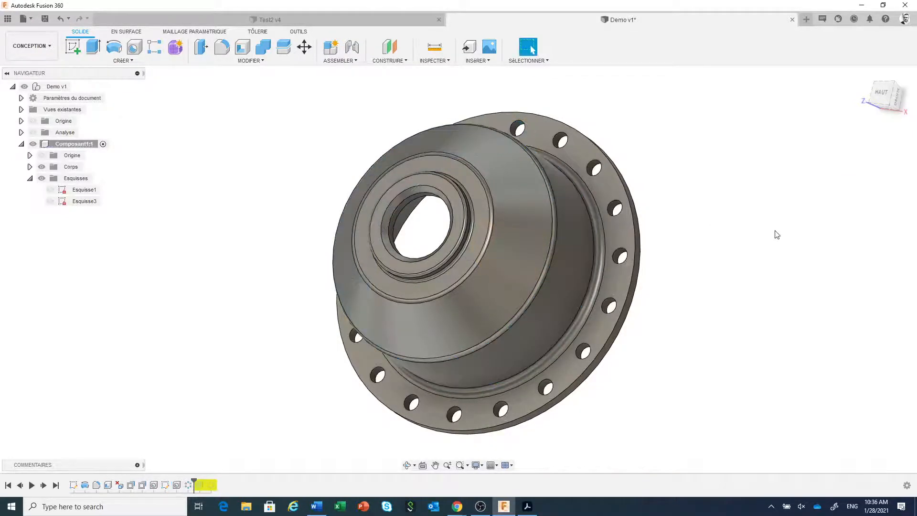
middle_drag(685, 297, 711, 296)
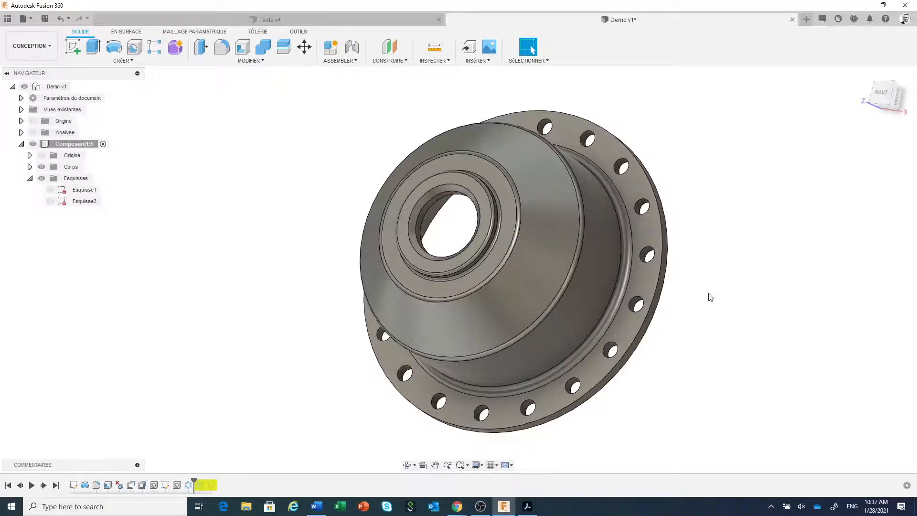
Step: Edit the original 12 mm flange hole into a countersunk hole with a 15 mm countersink diameter
right_click(177, 485)
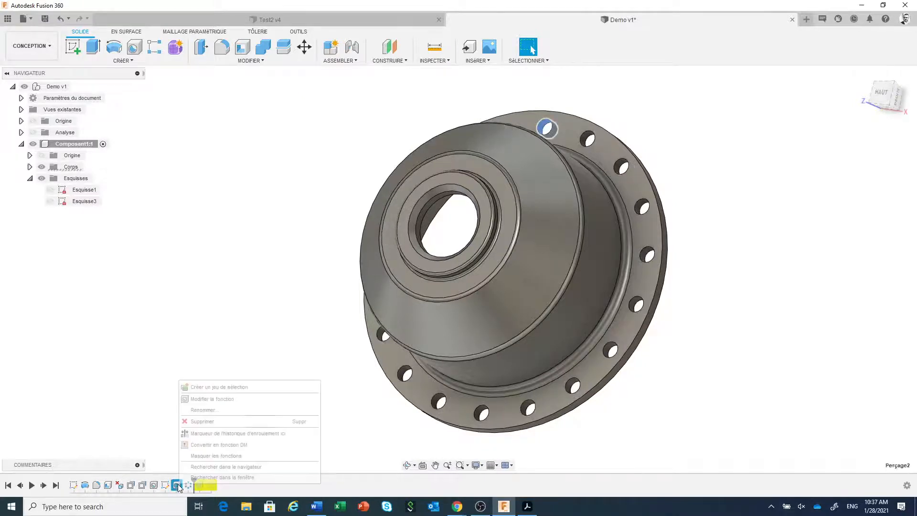
click(210, 399)
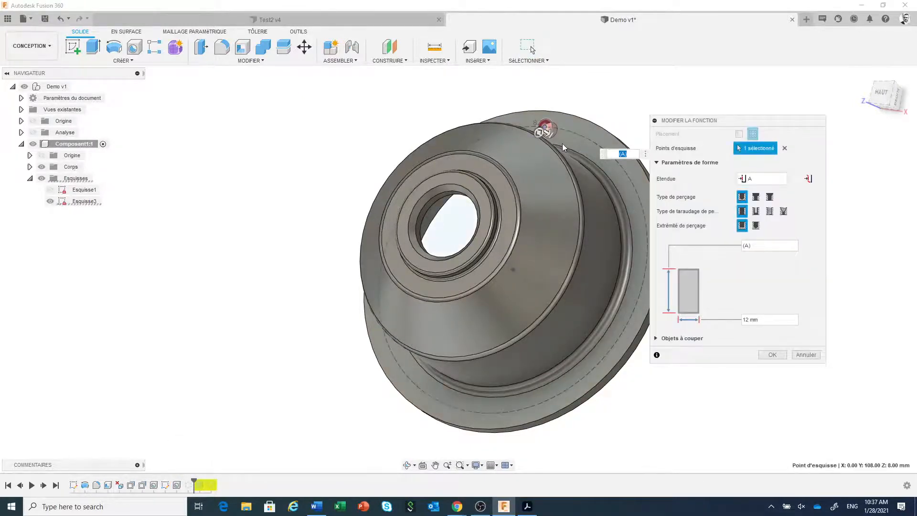
scroll(585, 157, up, 5)
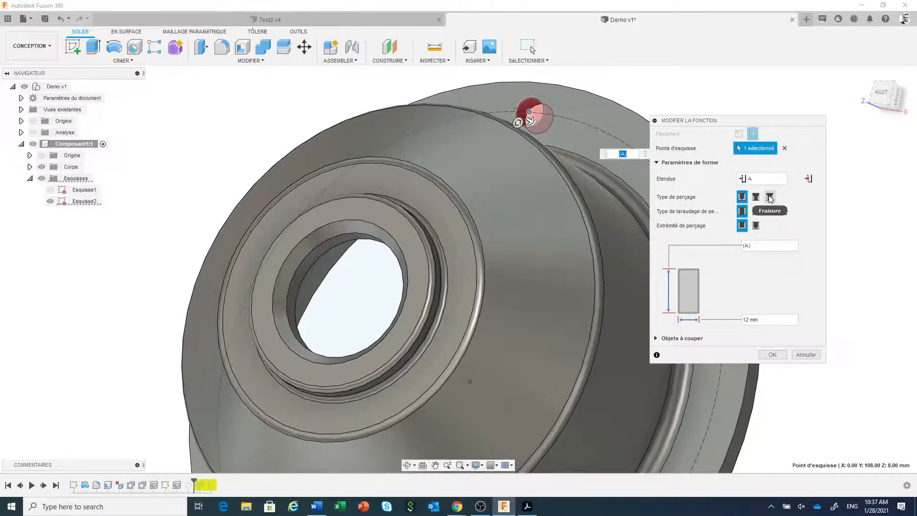
click(769, 197)
click(757, 260)
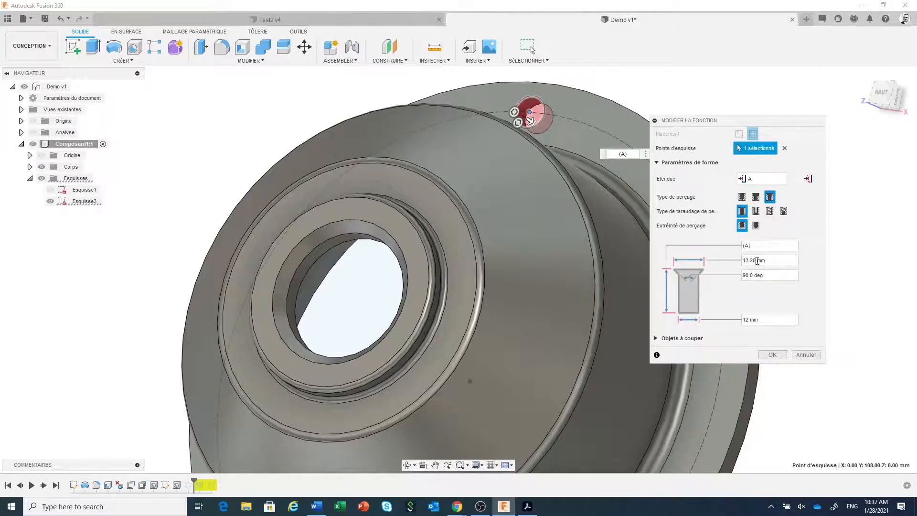
drag(756, 262, 737, 260)
text(15)
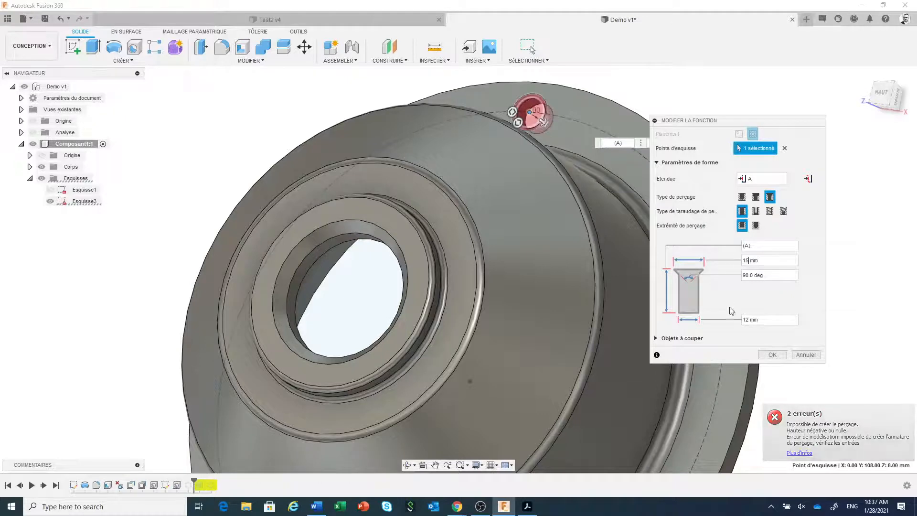
click(770, 355)
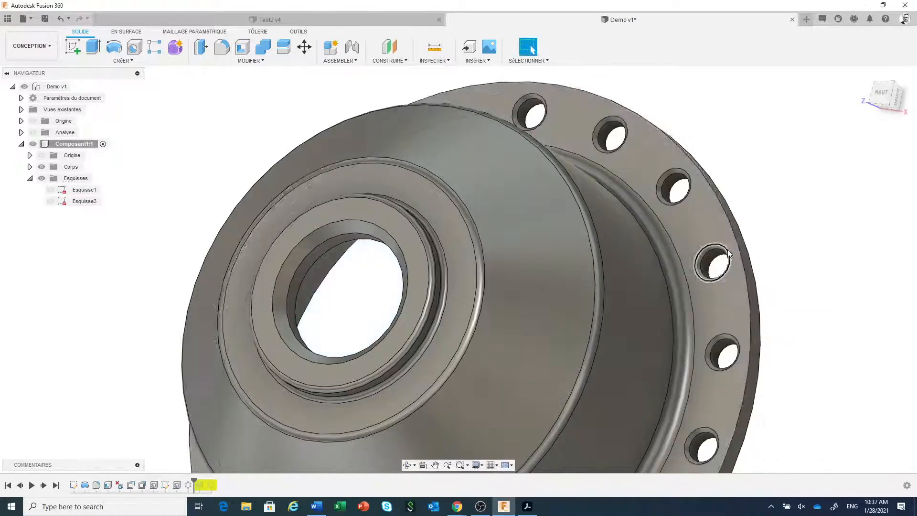
Step: Inspect the countersunk flange holes and review the type setting of their circular pattern, closing it without changes
scroll(664, 215, down, 3)
scroll(673, 208, up, 4)
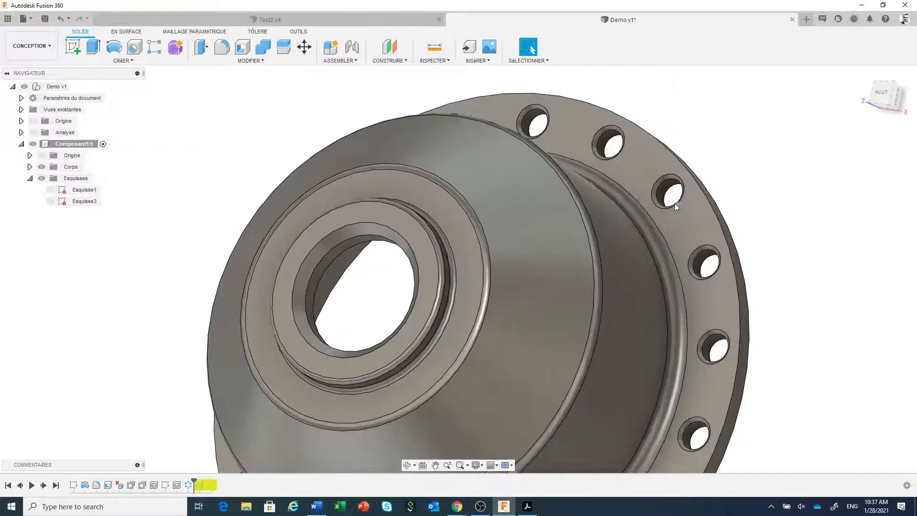
middle_drag(708, 282, 713, 230)
scroll(714, 343, down, 2)
scroll(715, 347, down, 1)
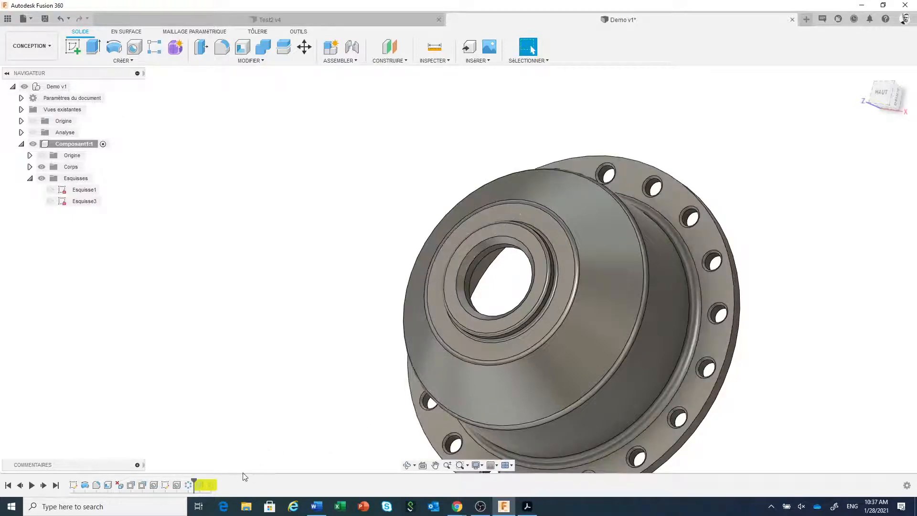
right_click(187, 487)
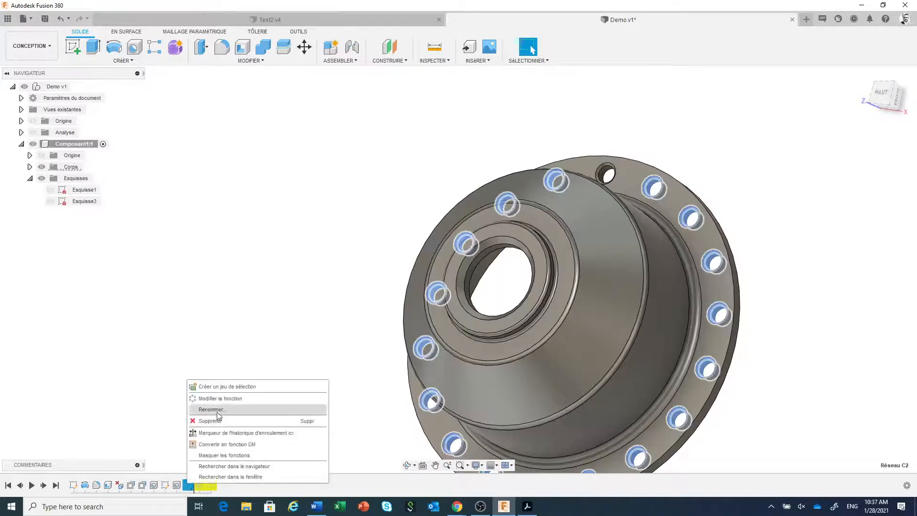
click(222, 399)
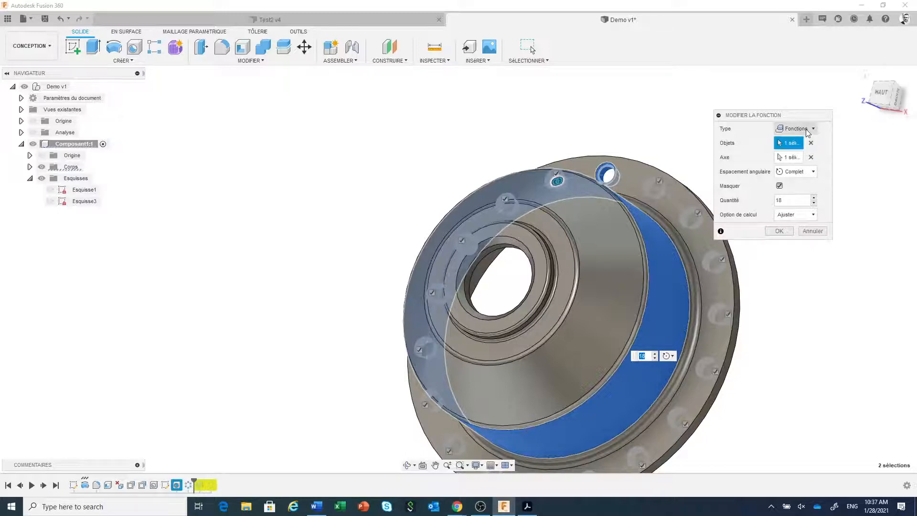
click(806, 129)
click(853, 144)
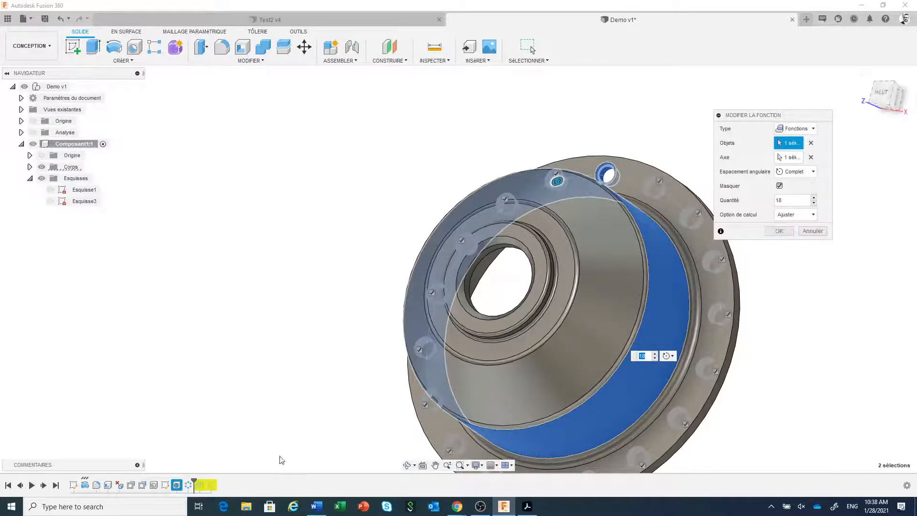
click(814, 231)
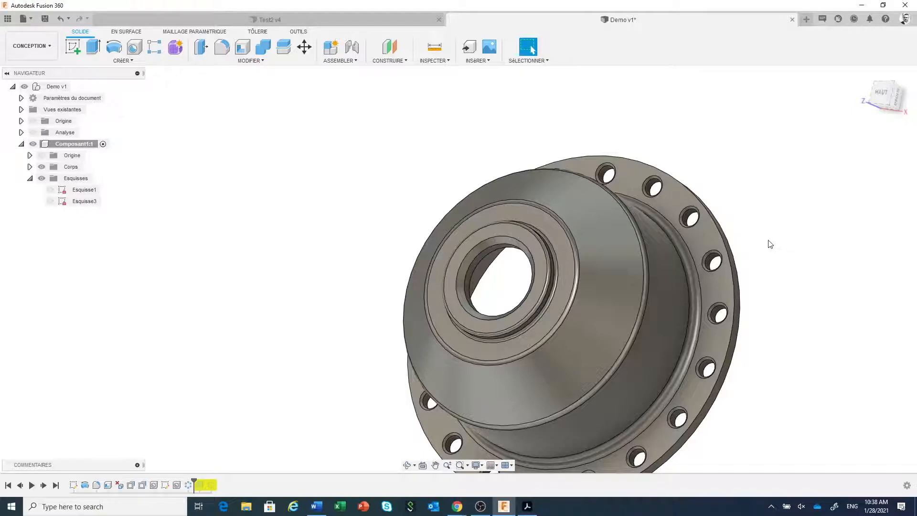
Step: Edit the original countersunk flange hole back into a simple hole
right_click(176, 485)
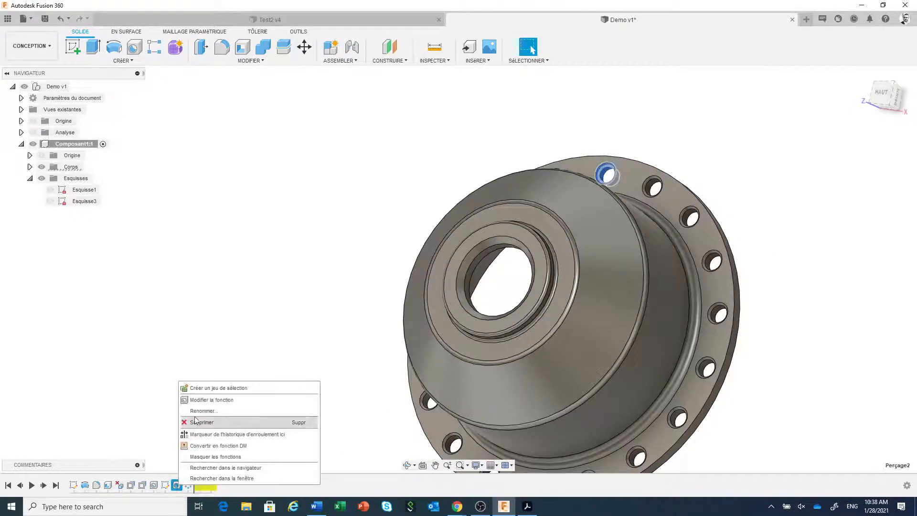
click(213, 400)
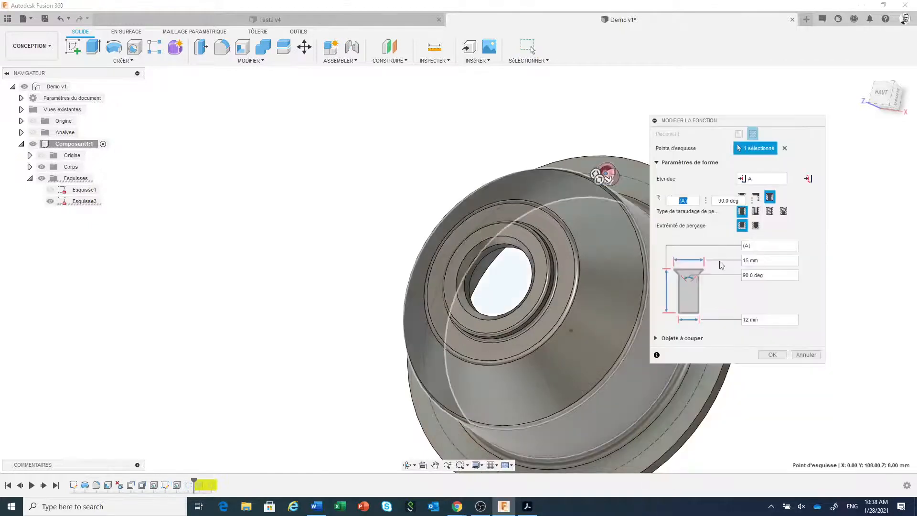
drag(759, 123, 297, 146)
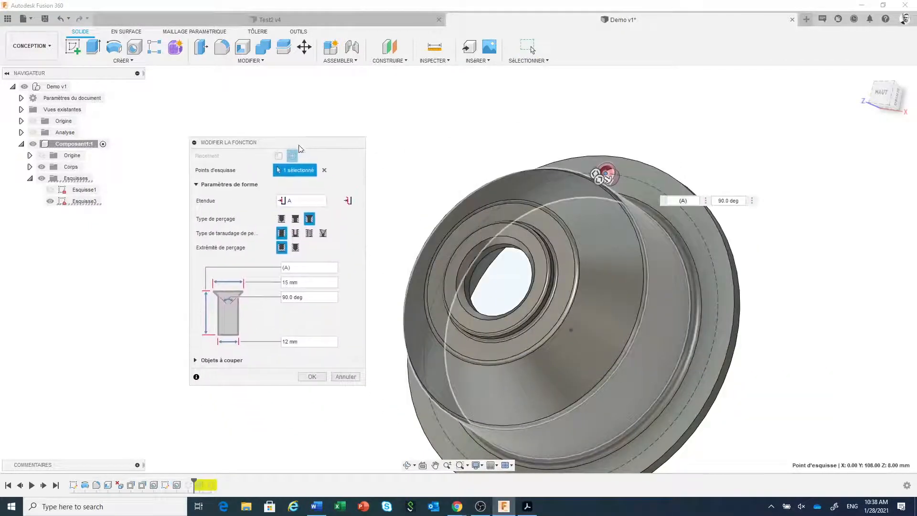
click(281, 219)
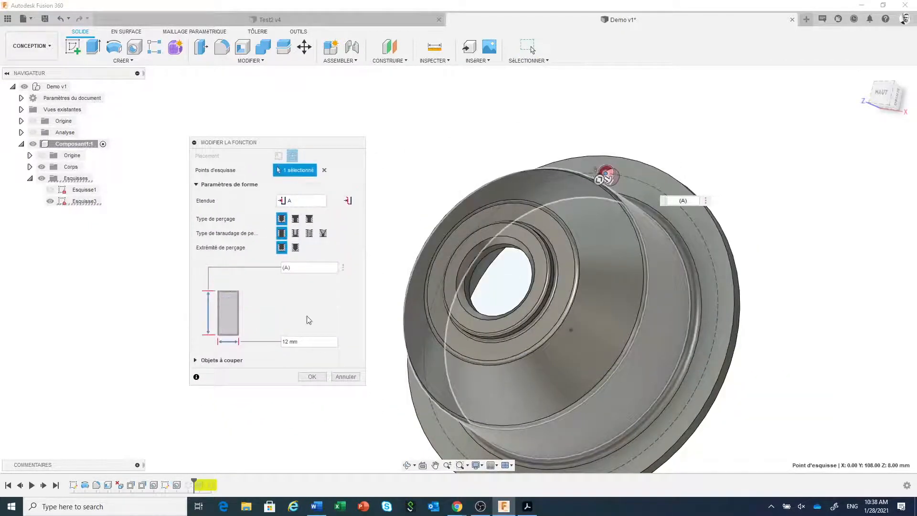
click(313, 377)
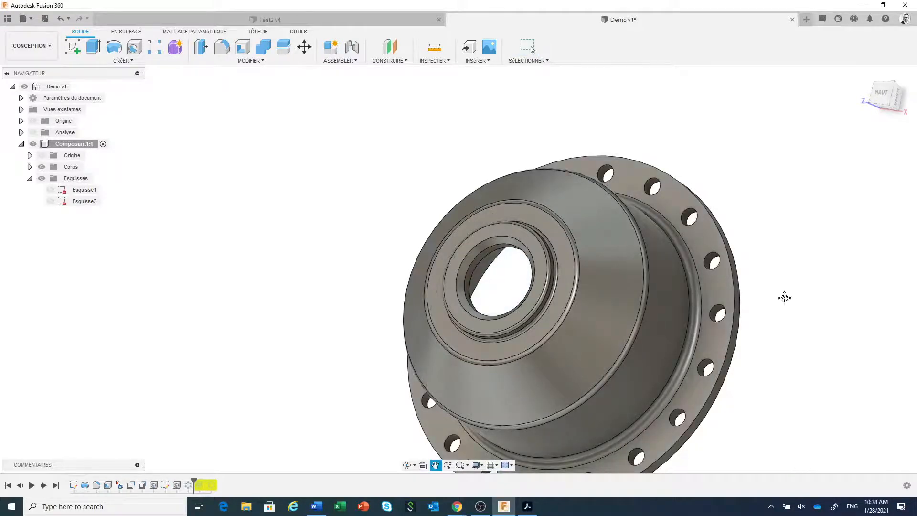
middle_drag(784, 298, 755, 242)
scroll(755, 242, down, 1)
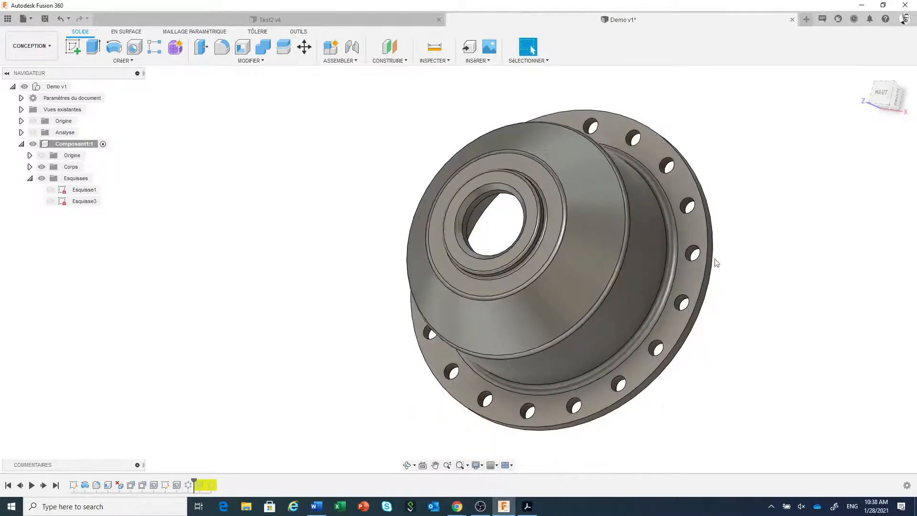
Step: Delete the rolled-back Extrusion2 feature and the old circular pattern Réseau C1 from the history
right_click(200, 485)
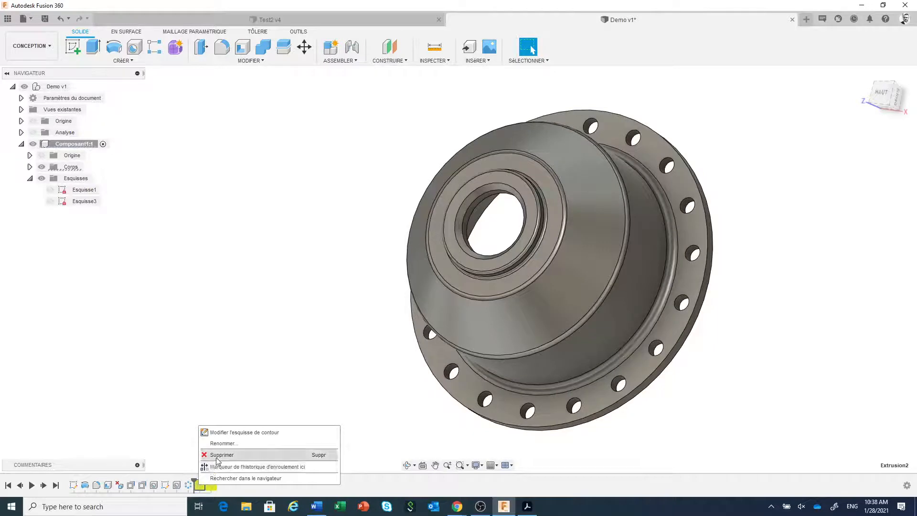
click(210, 453)
click(388, 270)
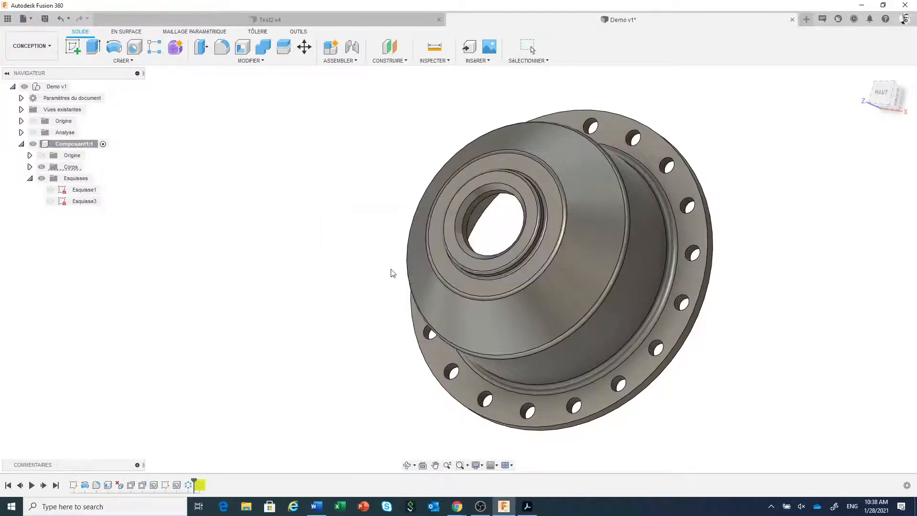
right_click(199, 486)
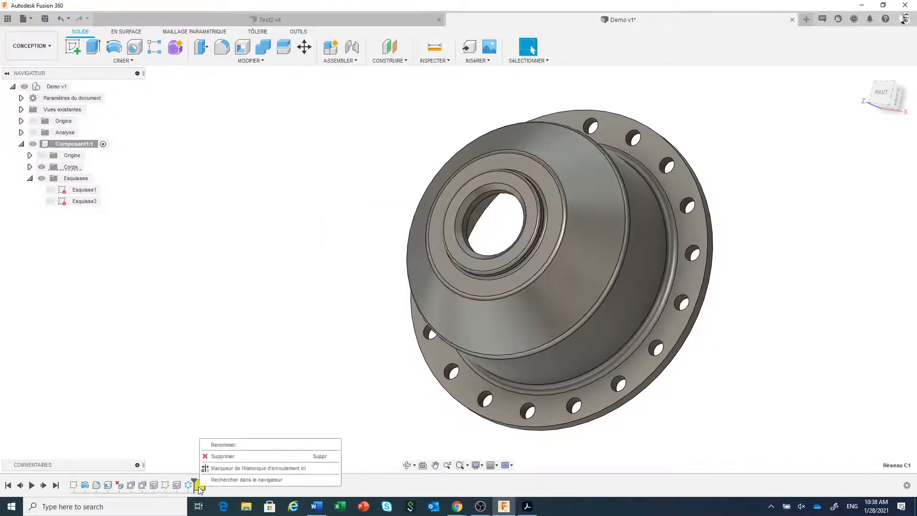
click(207, 455)
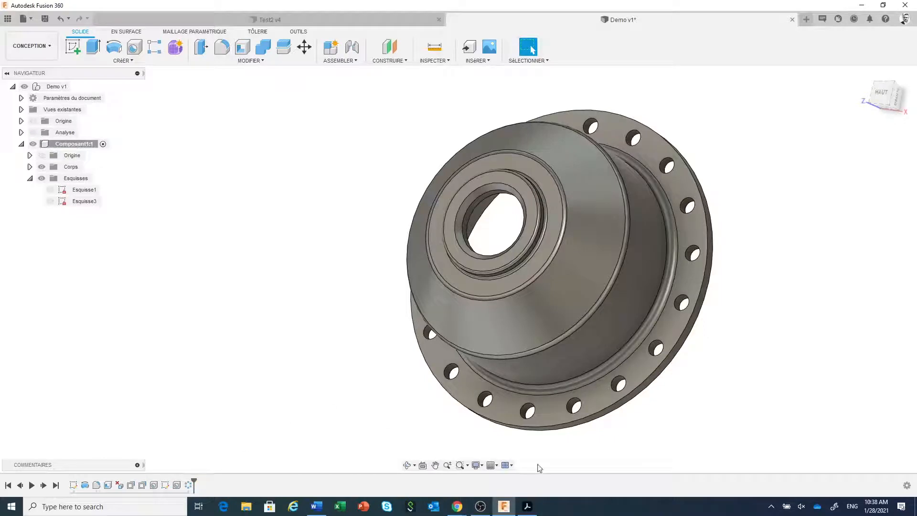
Step: Check the dimensions in Drawing.pdf in Acrobat and, back in Fusion 360, create a plane offset -38 mm from the flange's bottom face
click(527, 506)
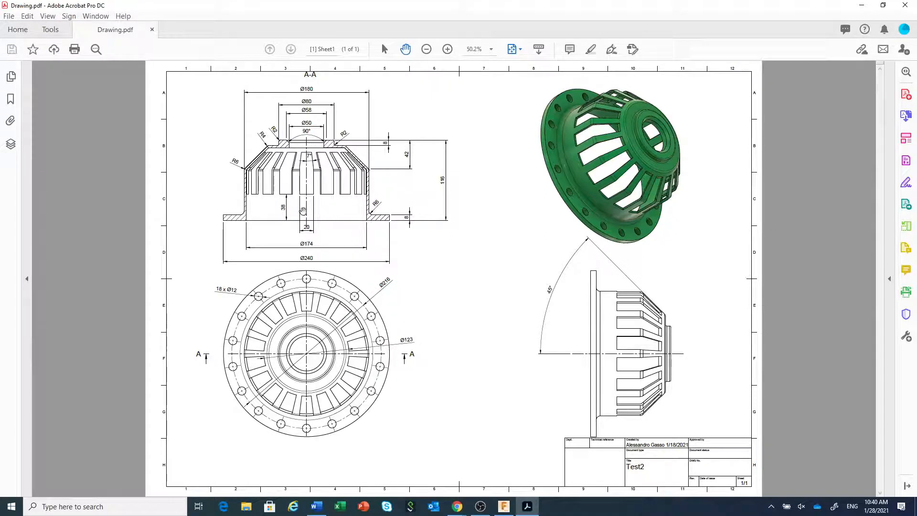
click(509, 509)
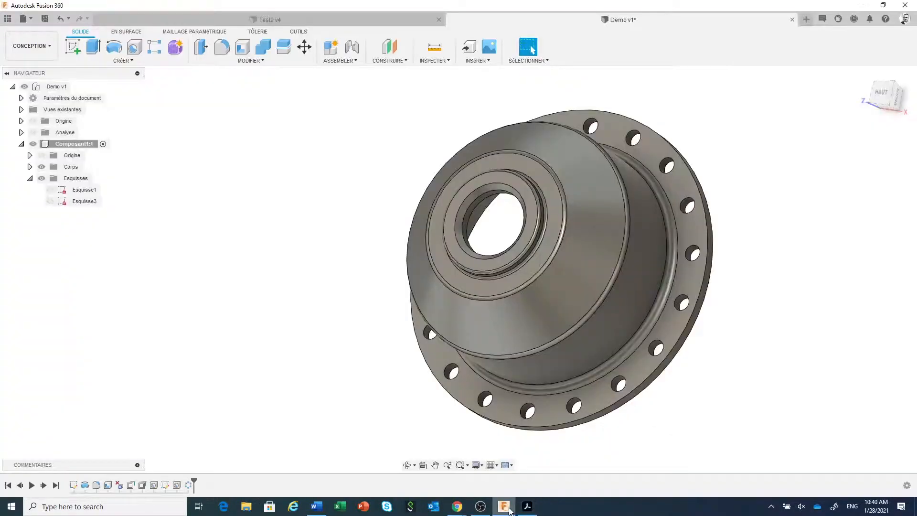
middle_drag(593, 451, 593, 371)
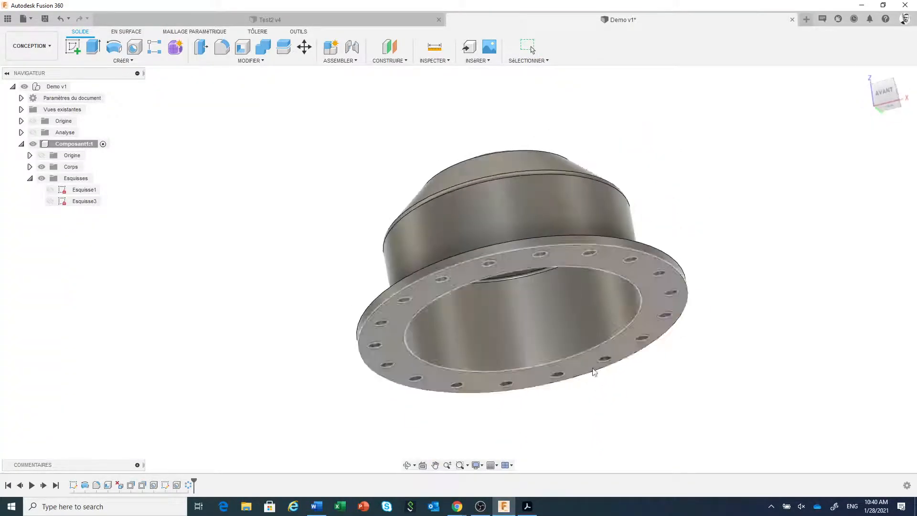
click(646, 282)
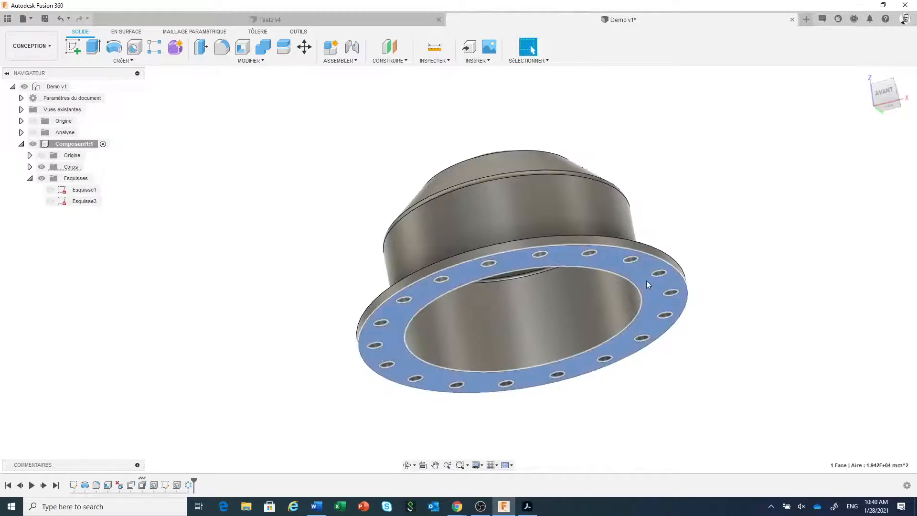
right_click(647, 283)
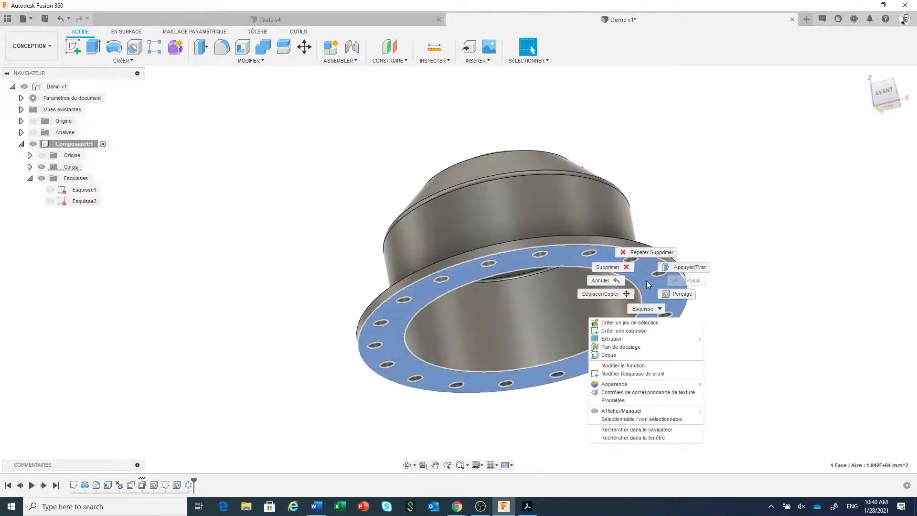
click(631, 351)
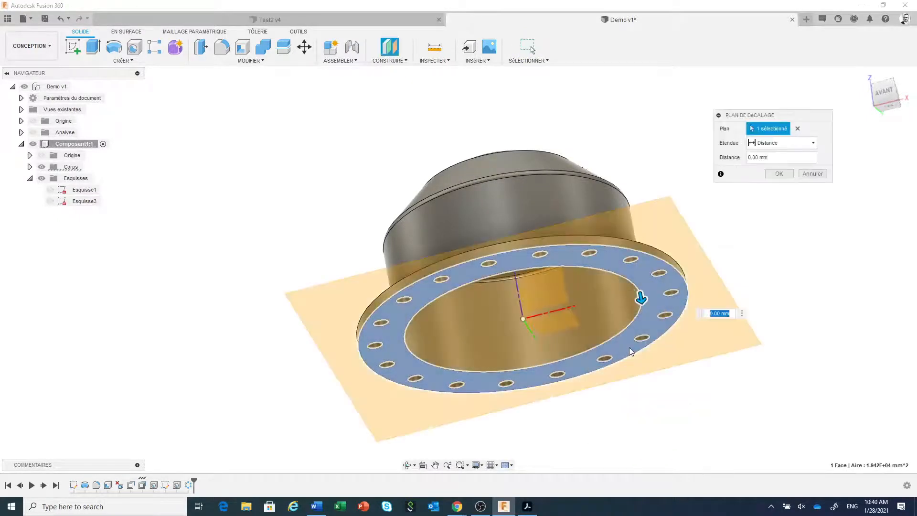
drag(645, 307, 644, 262)
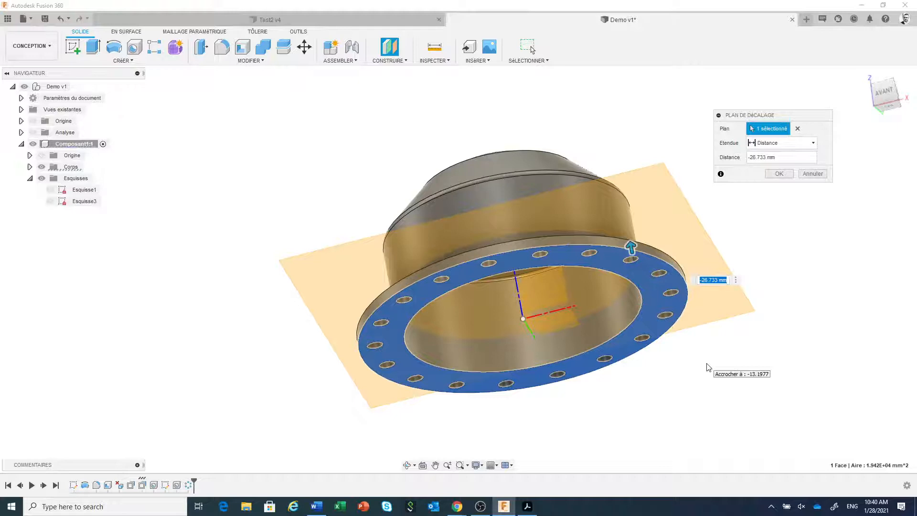
text(-38)
key(Return)
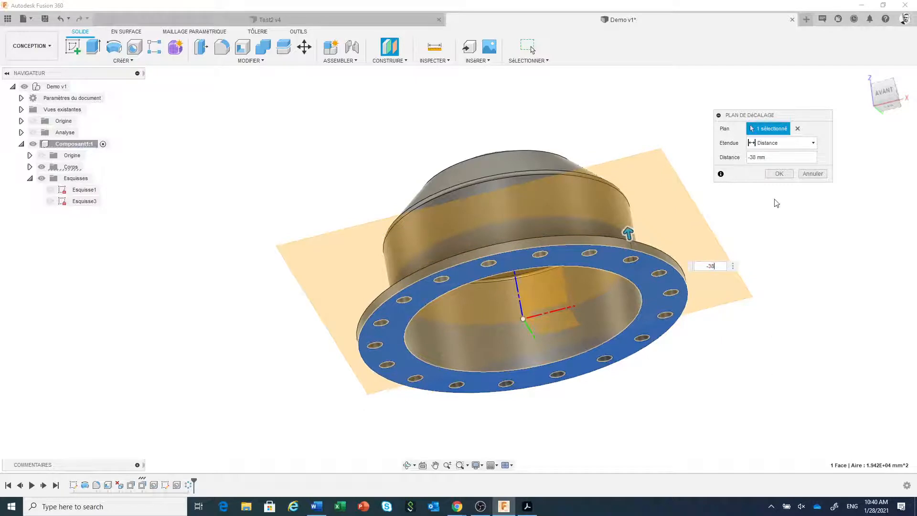
click(774, 174)
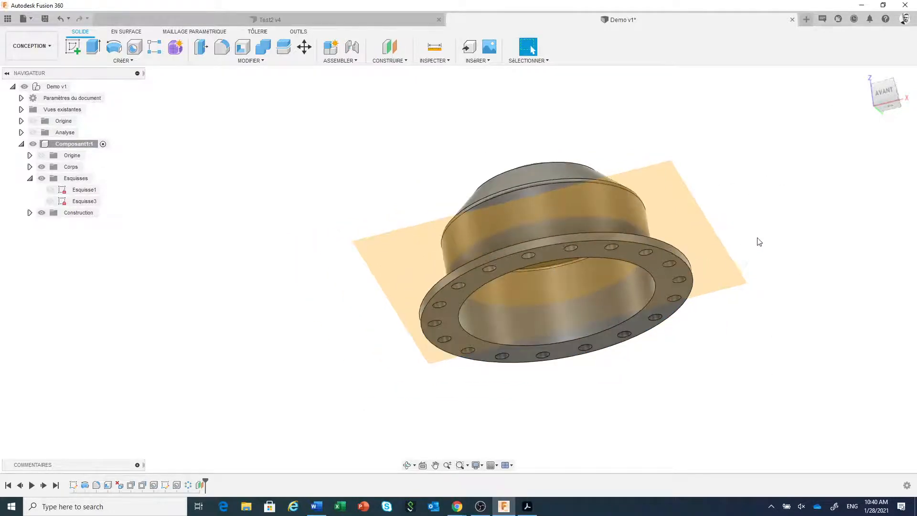
Step: Create a sketch on the new offset plane and turn on the Section display to cut the part at that plane
shift+middle_drag(749, 229, 762, 261)
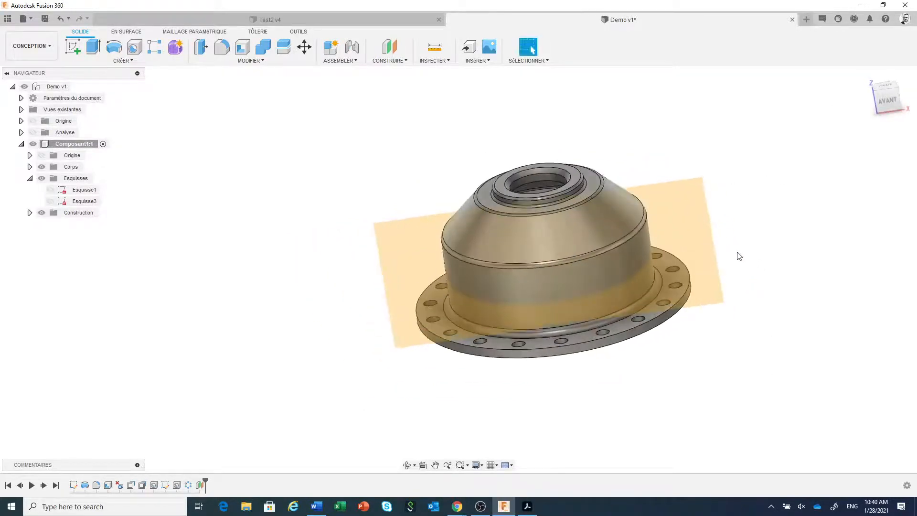
right_click(705, 266)
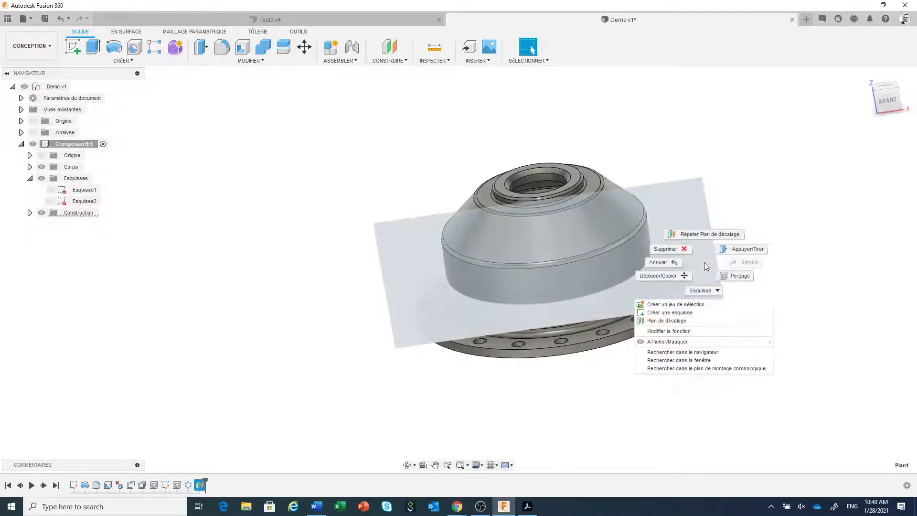
click(691, 313)
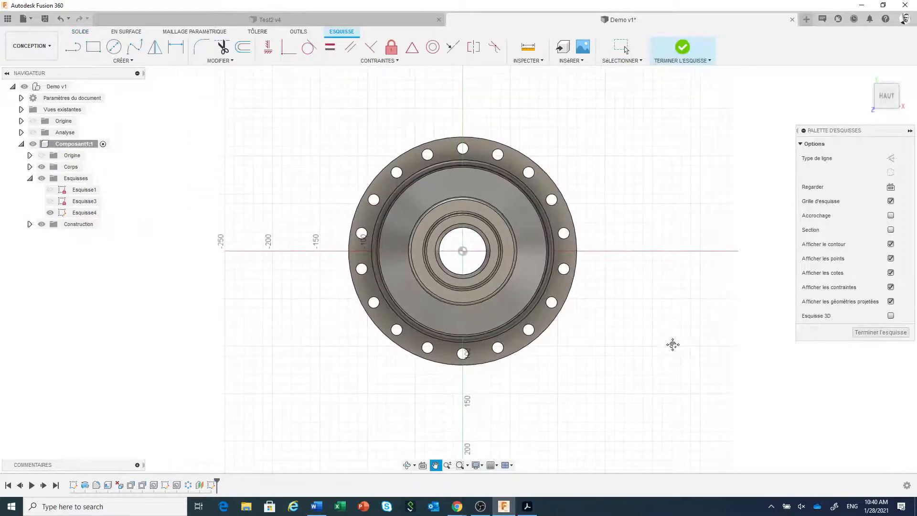
scroll(553, 338, up, 1)
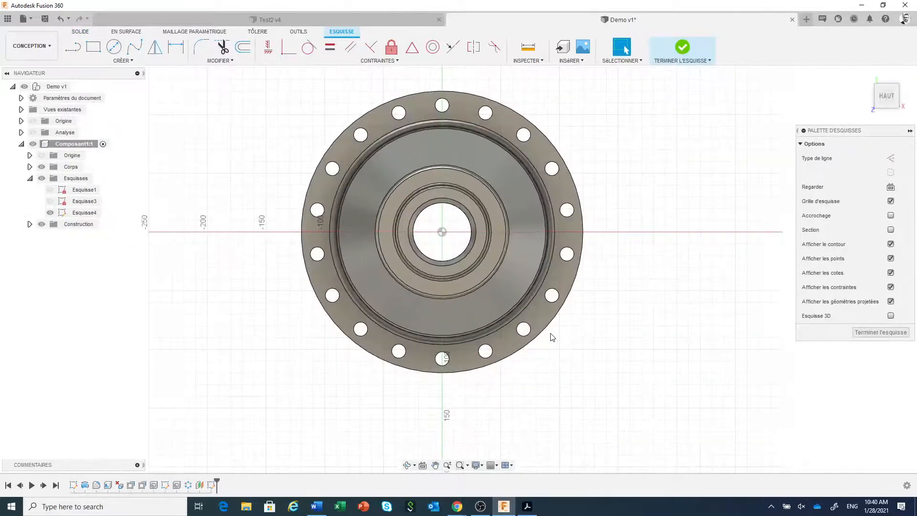
click(891, 231)
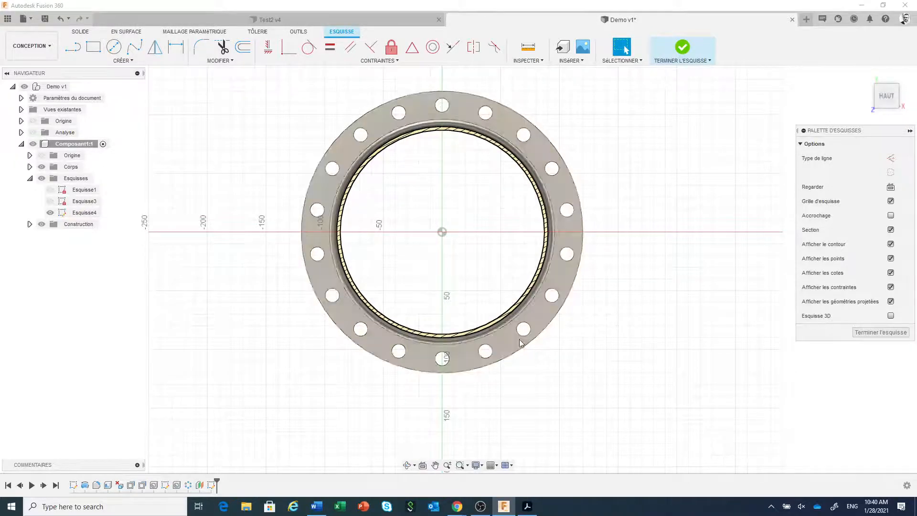
scroll(527, 364, up, 1)
middle_drag(527, 364, 551, 370)
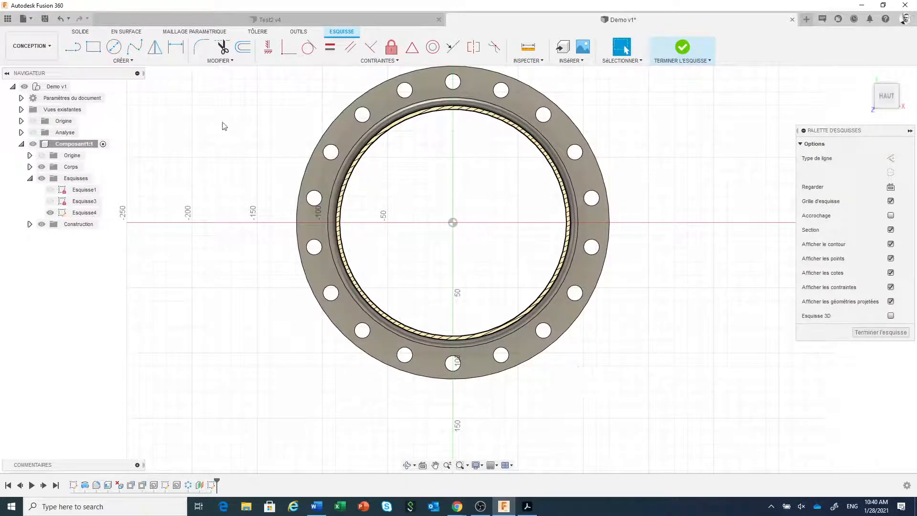
Step: Draw a 123 mm diameter circle centred on the sketch origin
click(115, 50)
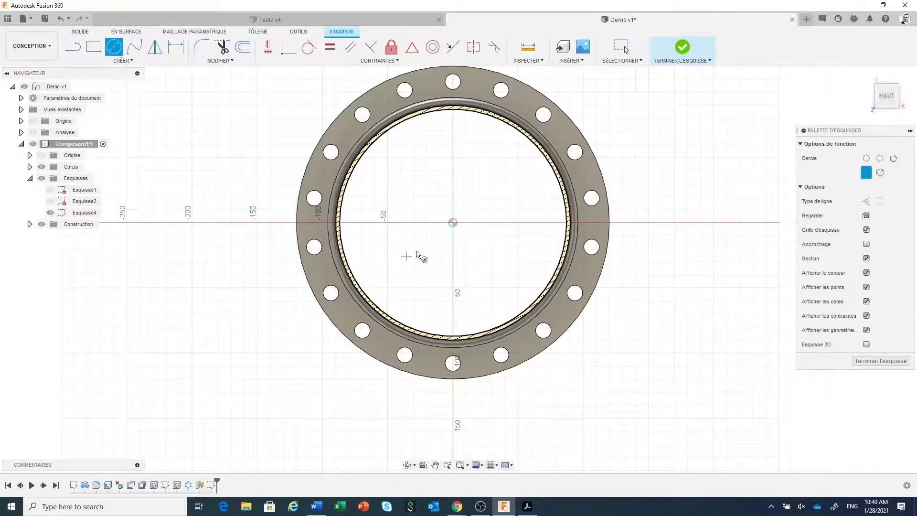
click(453, 222)
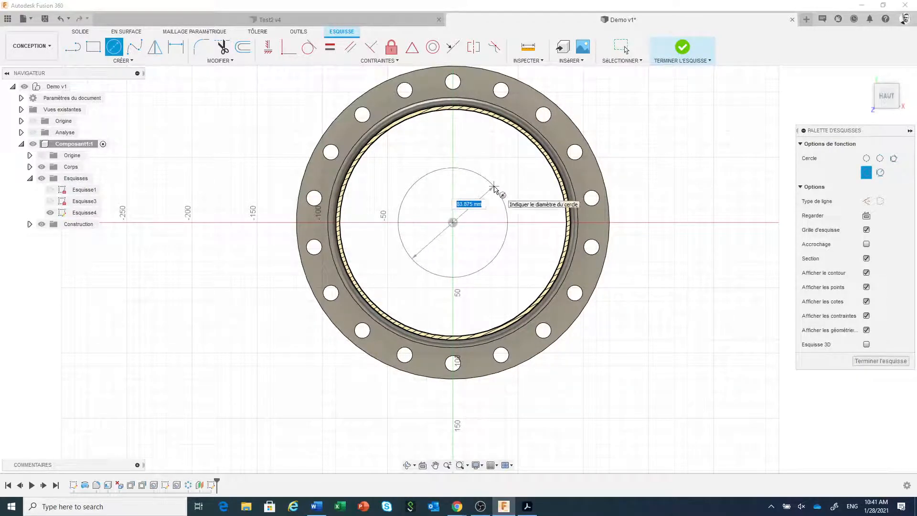
text(123)
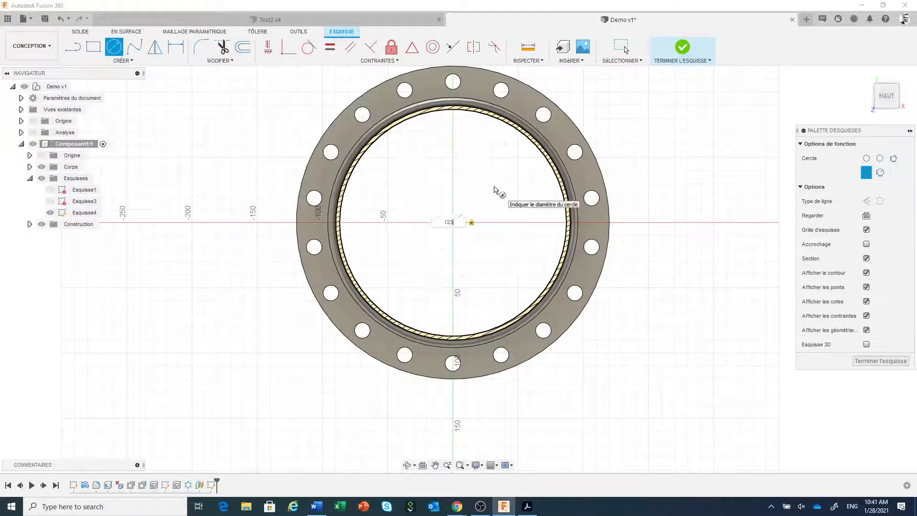
key(Return)
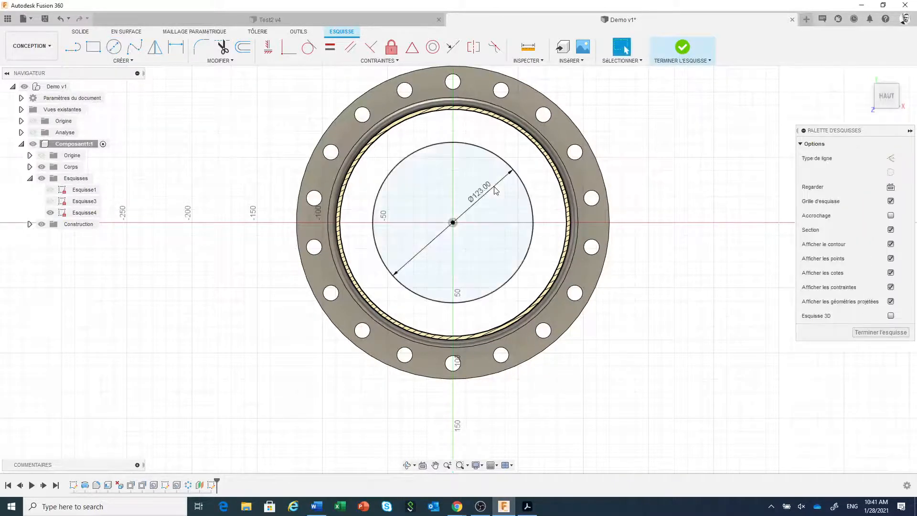
Step: Draw a two-point rectangle about 54 mm wide and 118 mm long, running from inside the 123 mm circle to beyond the flange's lower rim
scroll(412, 345, down, 3)
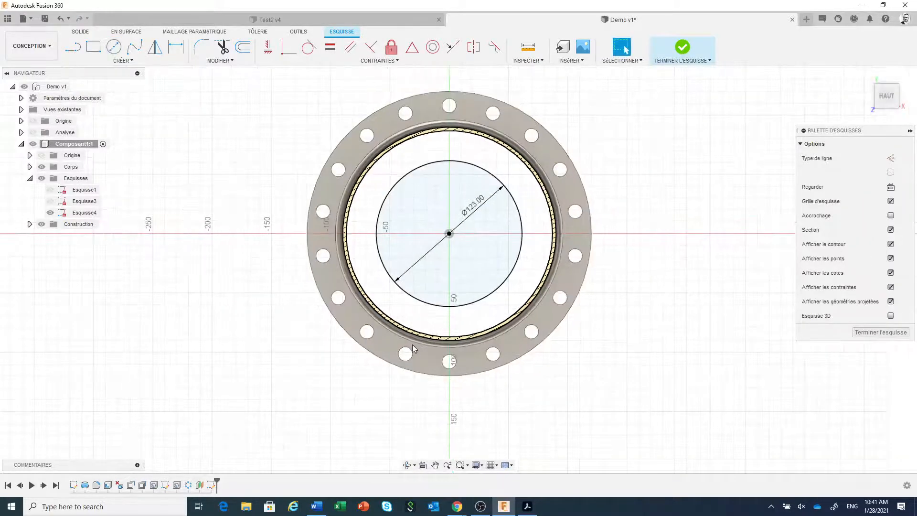
click(93, 46)
click(412, 403)
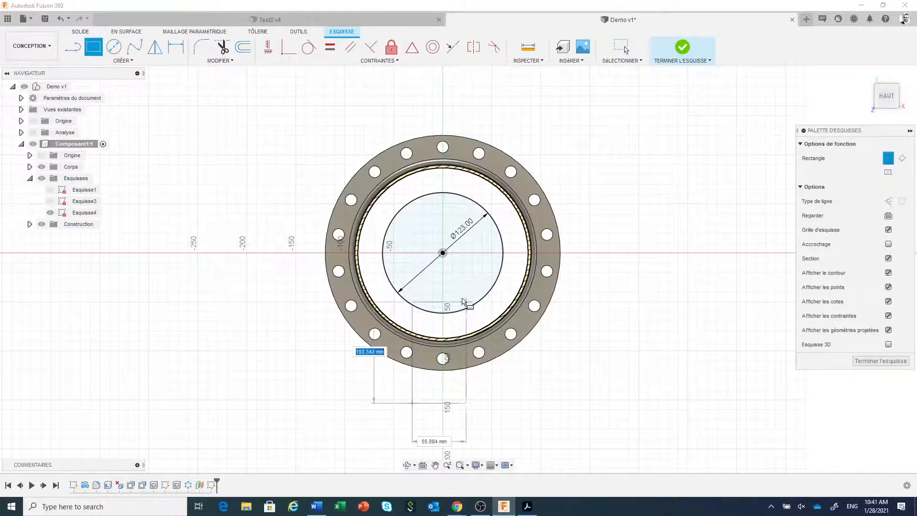
click(465, 287)
right_click(573, 379)
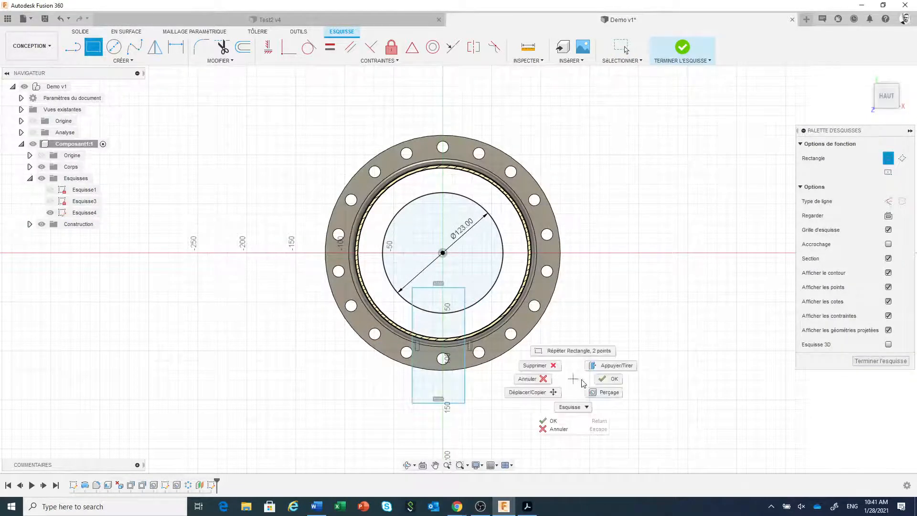
click(598, 380)
Step: Dimension the rectangle's short outer edge and set its width to 20 mm
click(177, 48)
click(425, 403)
click(430, 426)
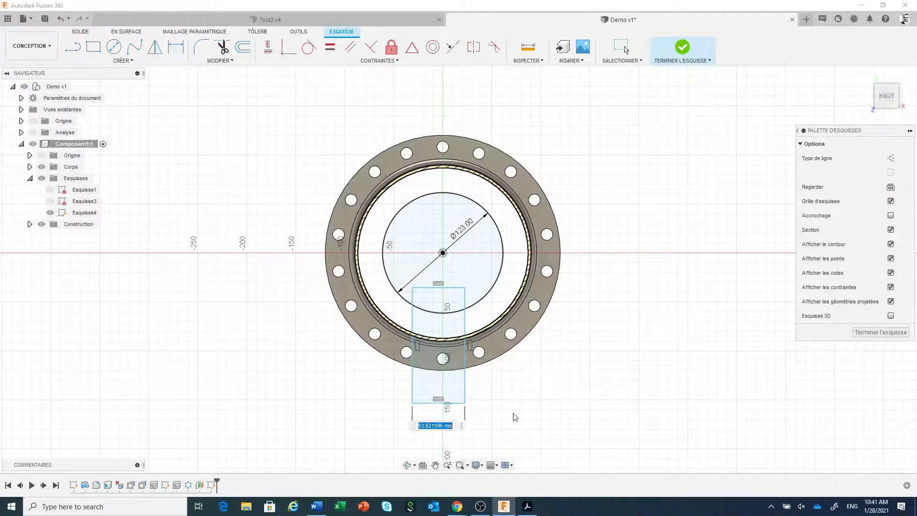
text(20)
key(Return)
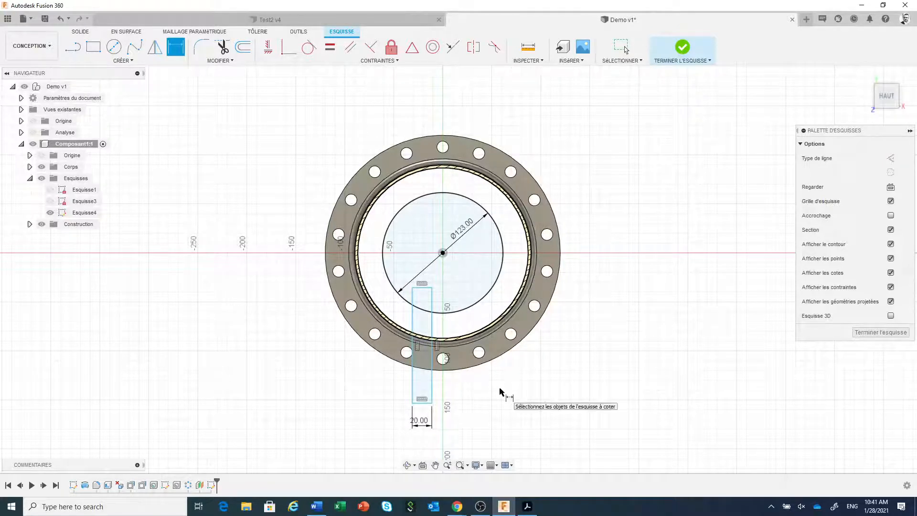
key(Escape)
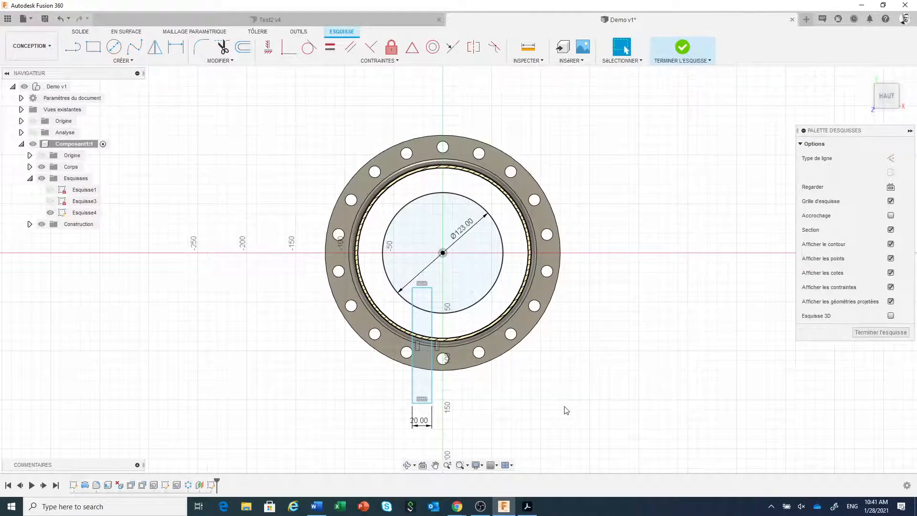
Step: Apply a vertical constraint between the sketch origin and the midpoint of the rectangle's outer short edge
click(268, 47)
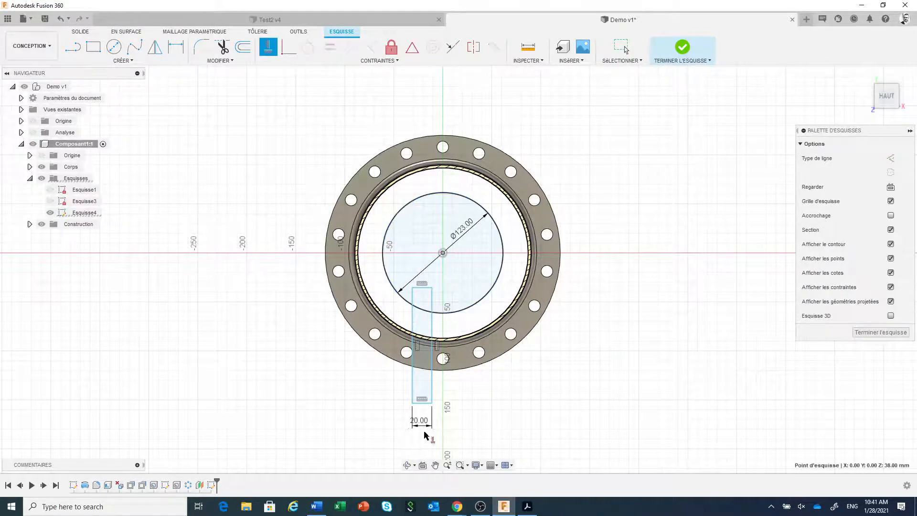
scroll(425, 436, up, 1)
scroll(425, 435, up, 2)
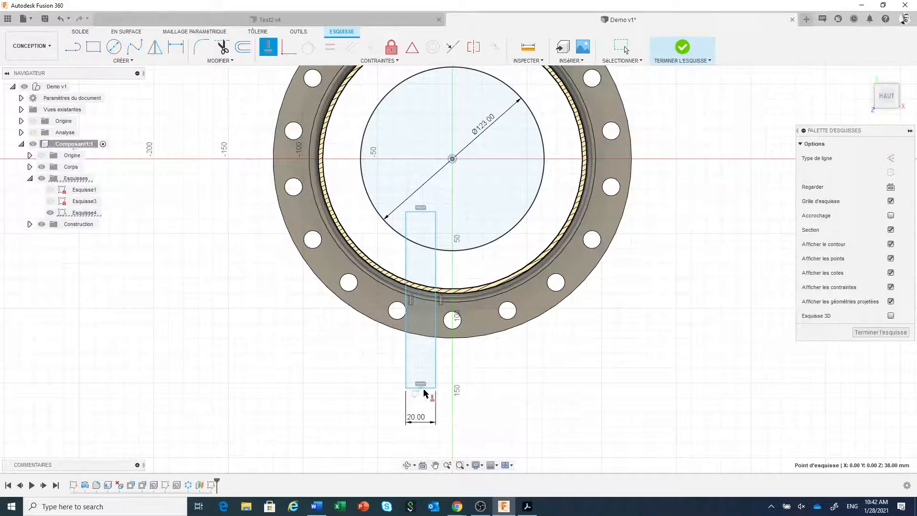
click(422, 393)
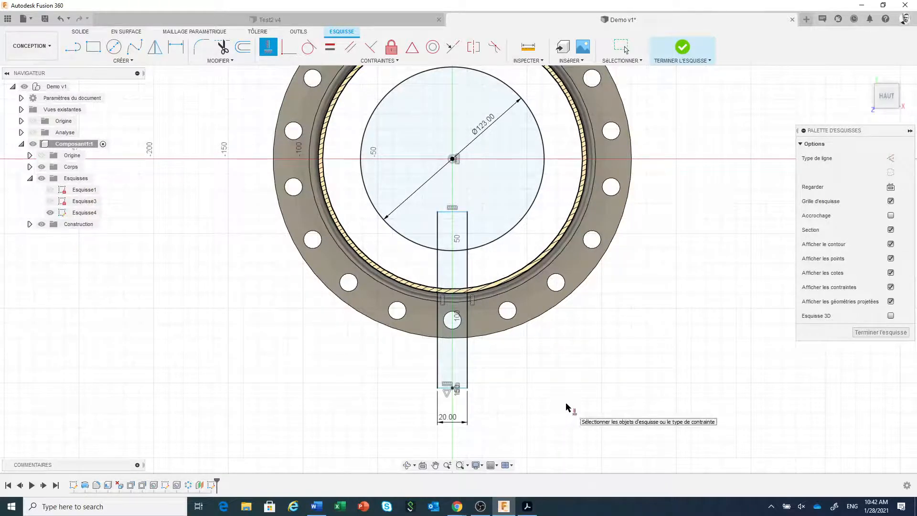
key(Escape)
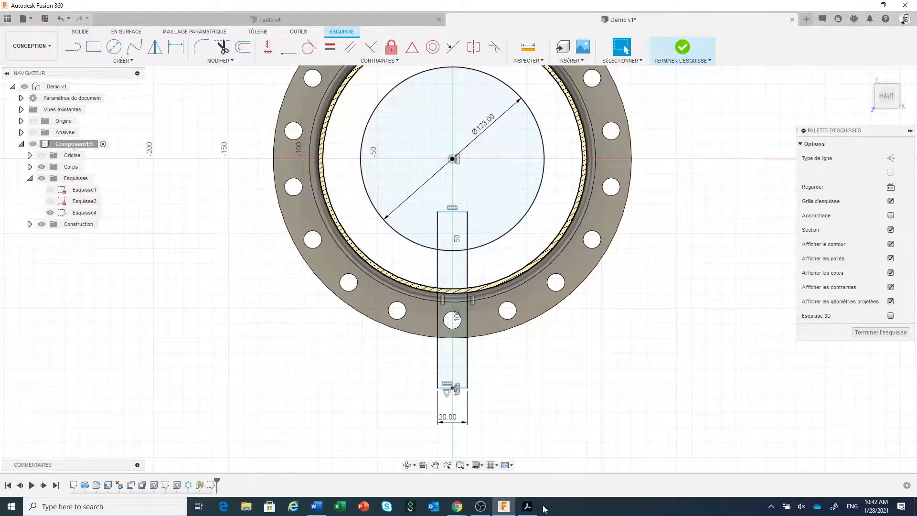
Step: Check the slot angle in Drawing.pdf in Acrobat and, back in Fusion 360, draw a slanted line about 26 mm long from the rectangle's left side to the circle
click(528, 506)
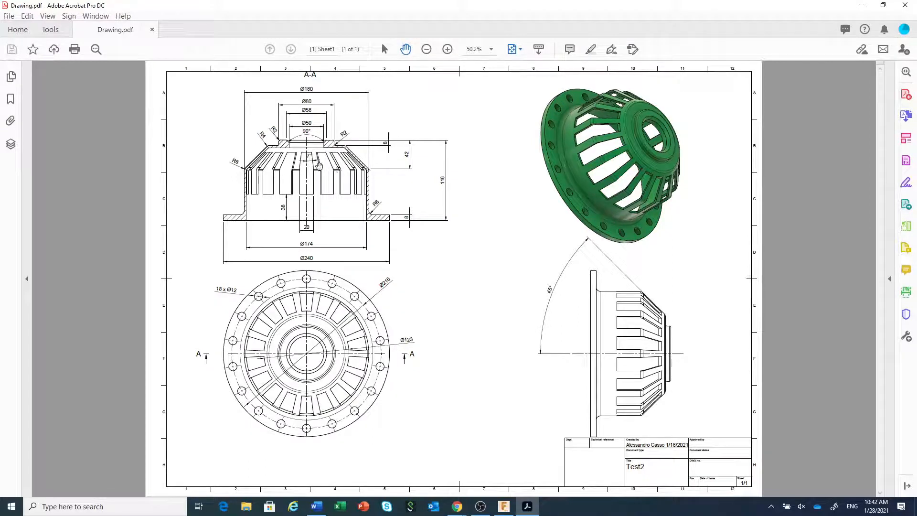
click(506, 513)
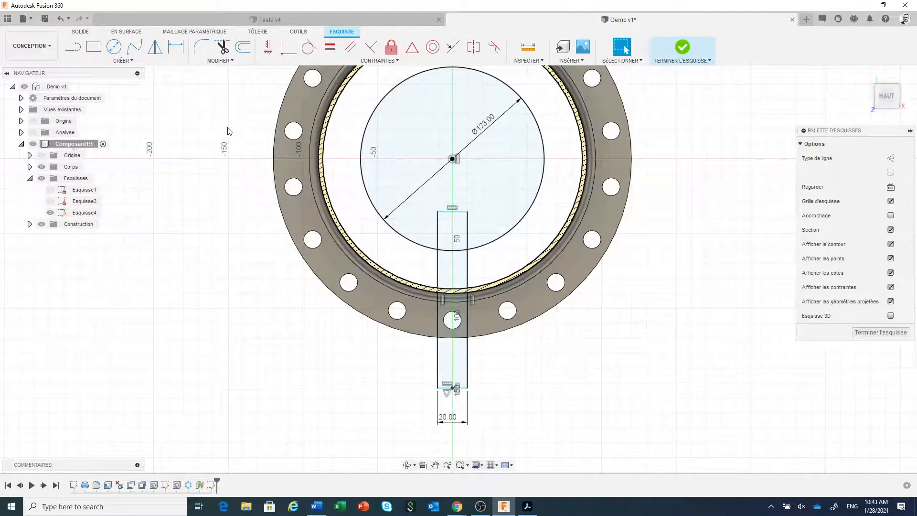
click(72, 47)
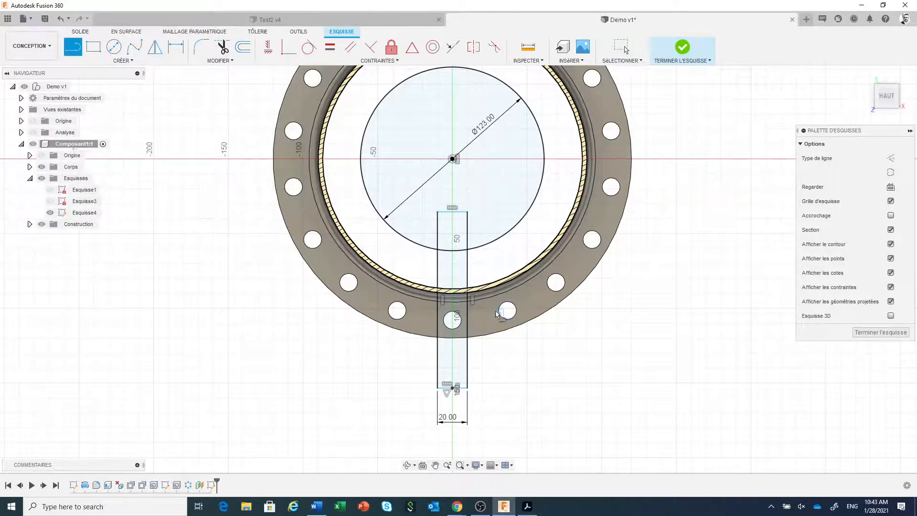
scroll(495, 310, up, 2)
scroll(485, 282, up, 1)
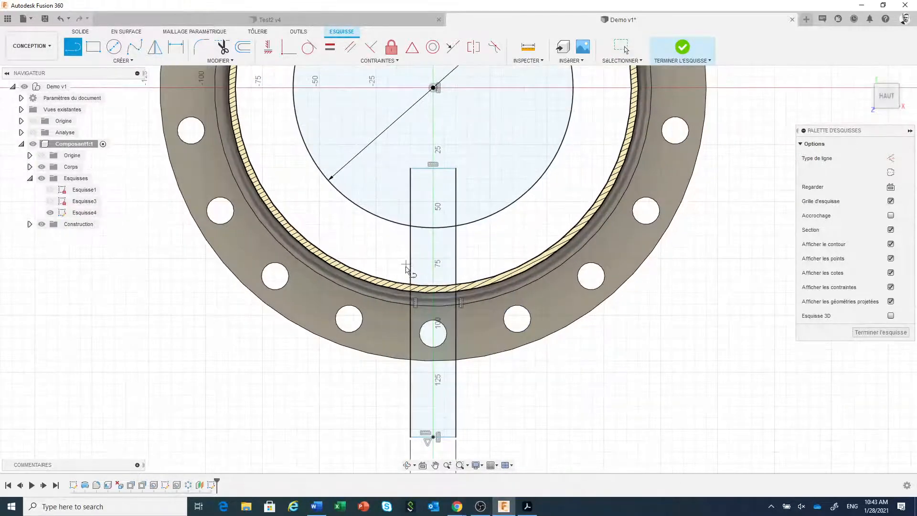
click(411, 285)
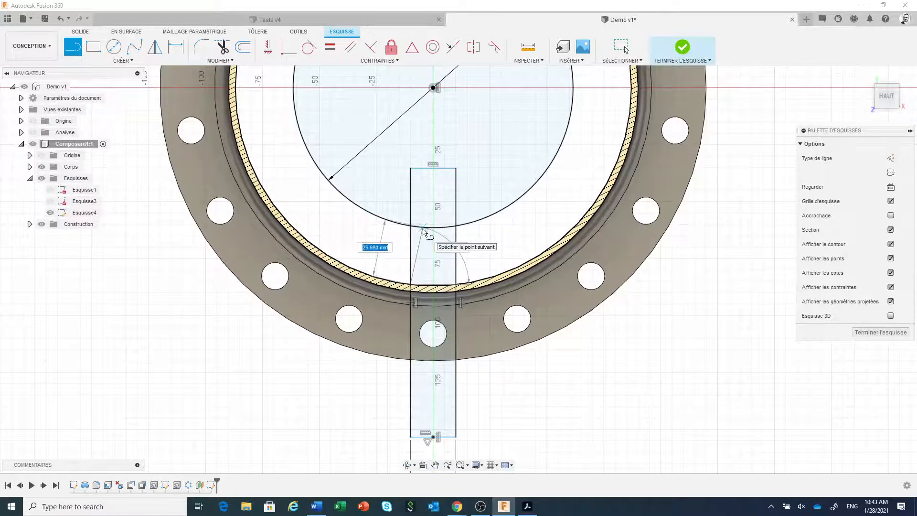
double_click(424, 230)
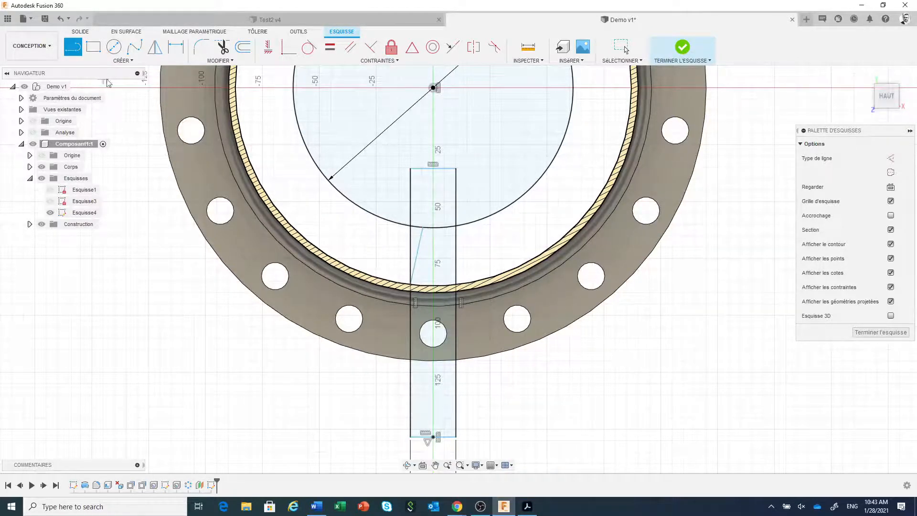
Step: Draw a vertical centre line joining the midpoints of the rectangle's two short edges
click(433, 168)
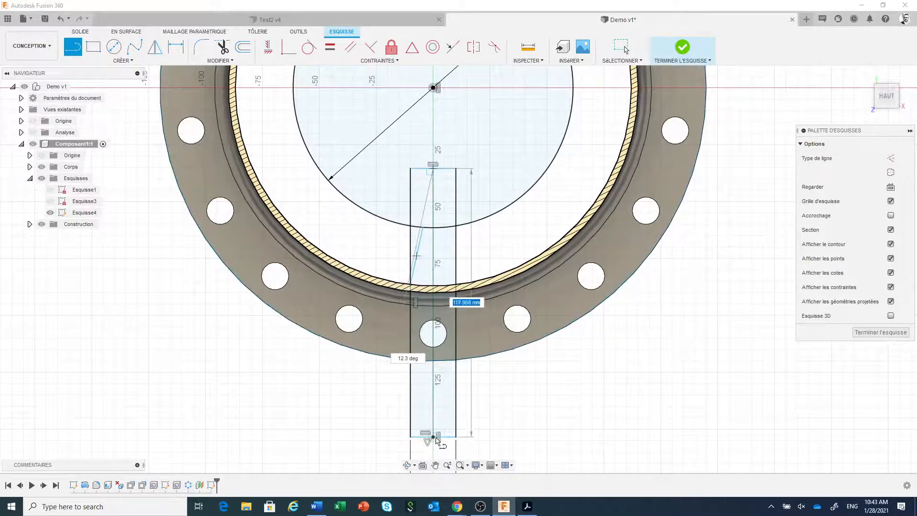
double_click(434, 438)
right_click(533, 410)
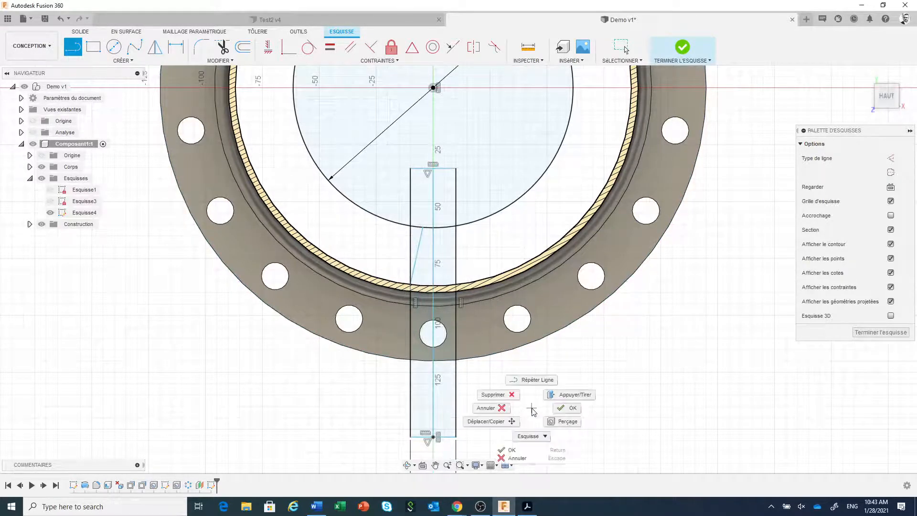
click(559, 407)
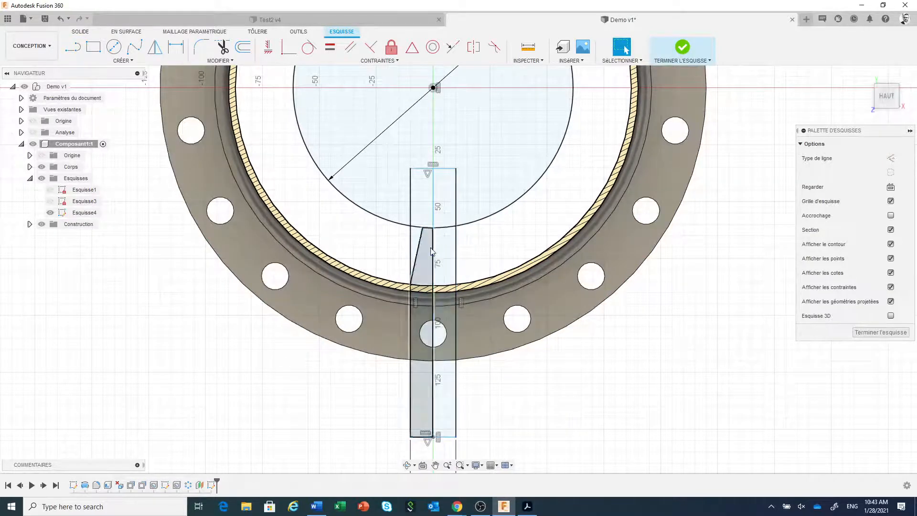
click(433, 201)
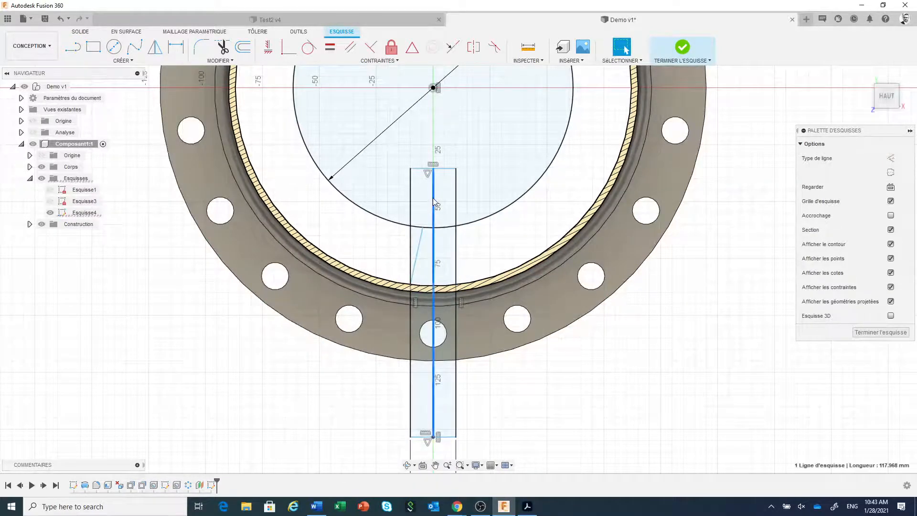
right_click(433, 200)
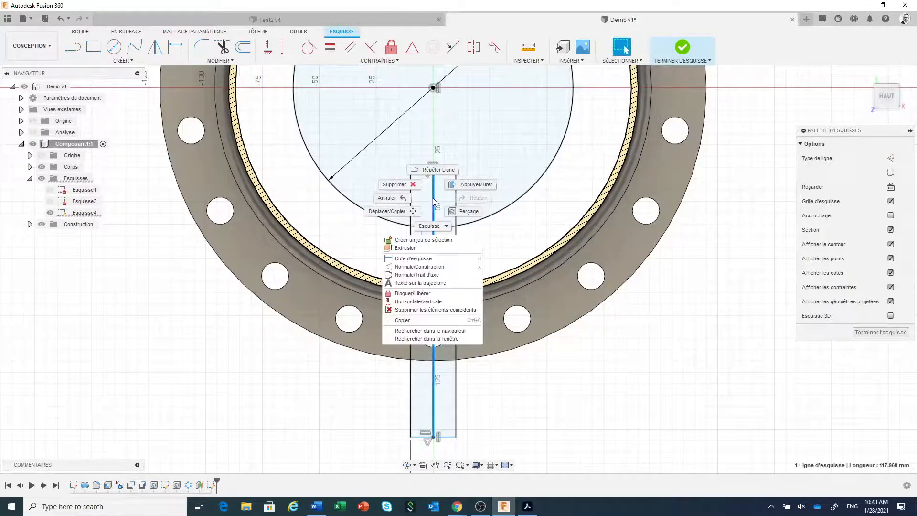
click(419, 267)
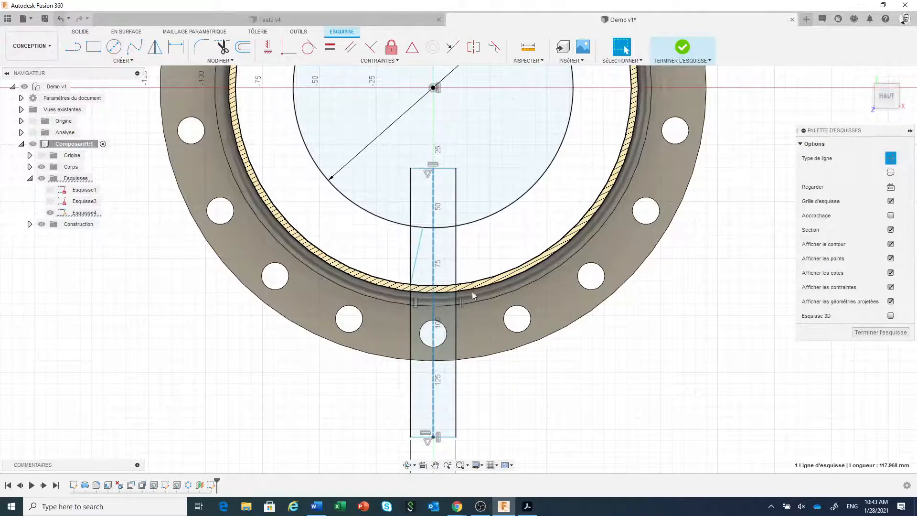
key(ctrl+z)
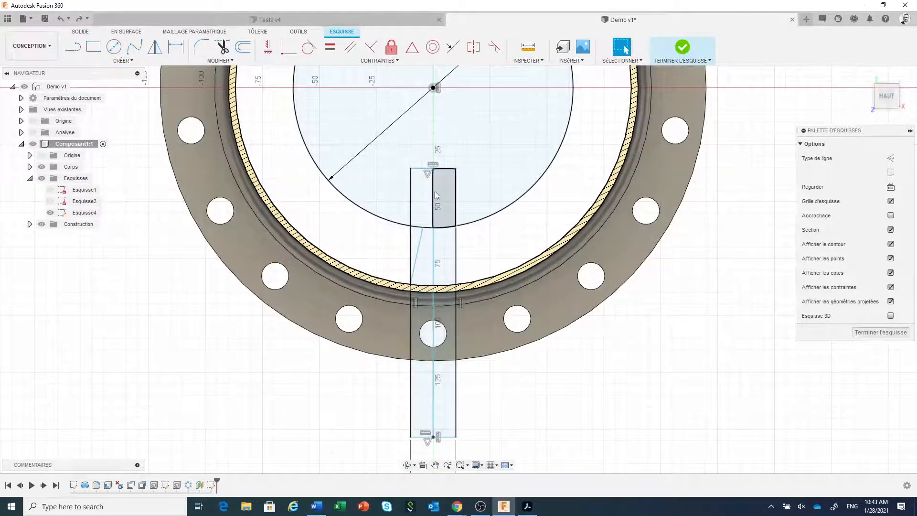
Step: Convert the rectangle's vertical centre line to construction geometry
click(433, 262)
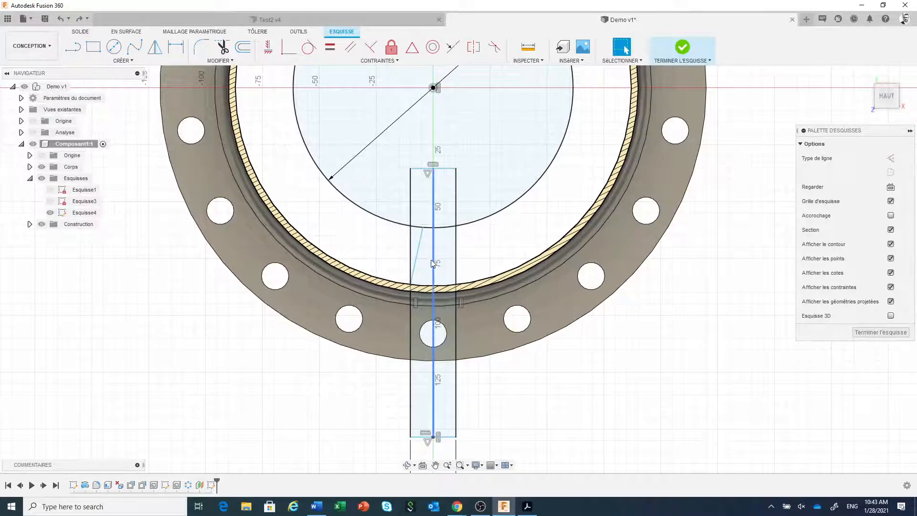
right_click(434, 199)
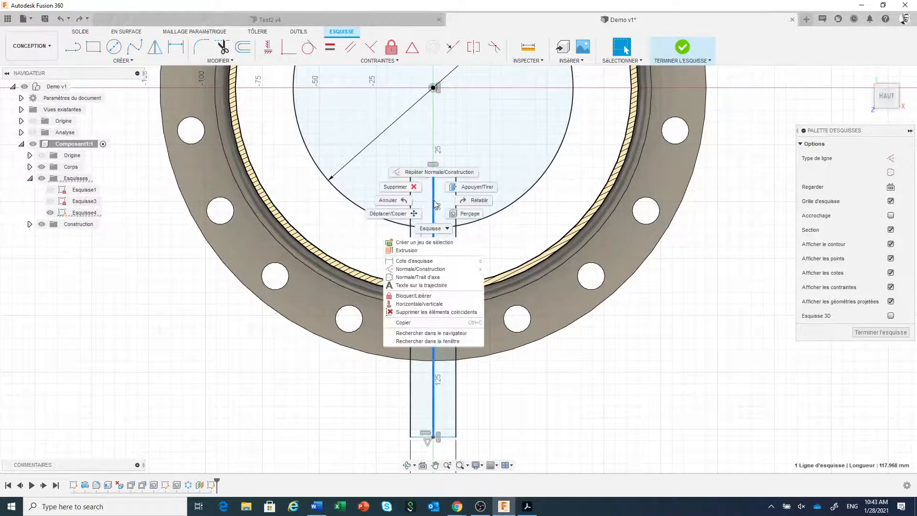
click(420, 269)
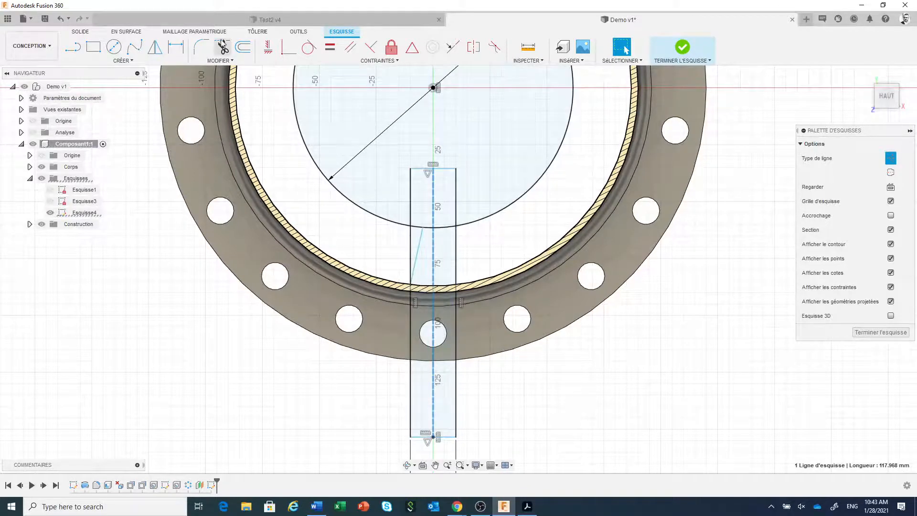
Step: Dimension the angle between the centre line and the slanted line and set it to 7 degrees
click(175, 46)
click(432, 251)
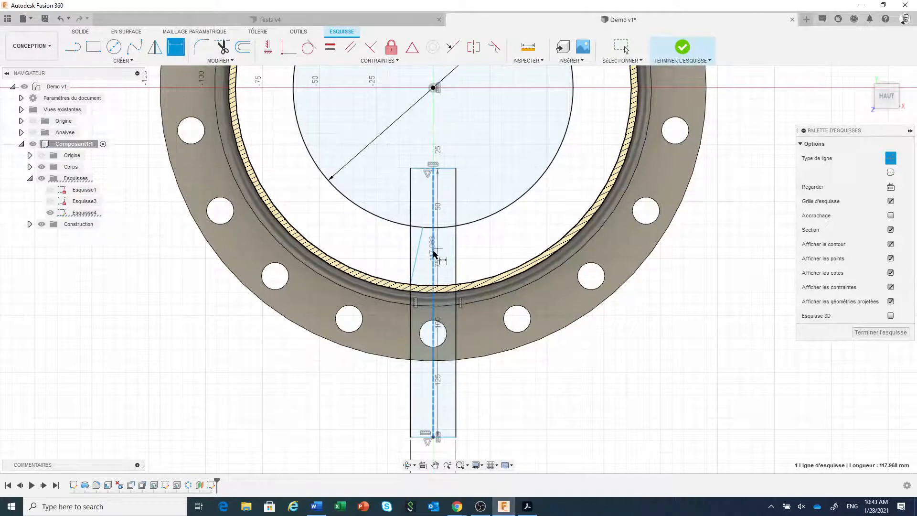
click(416, 256)
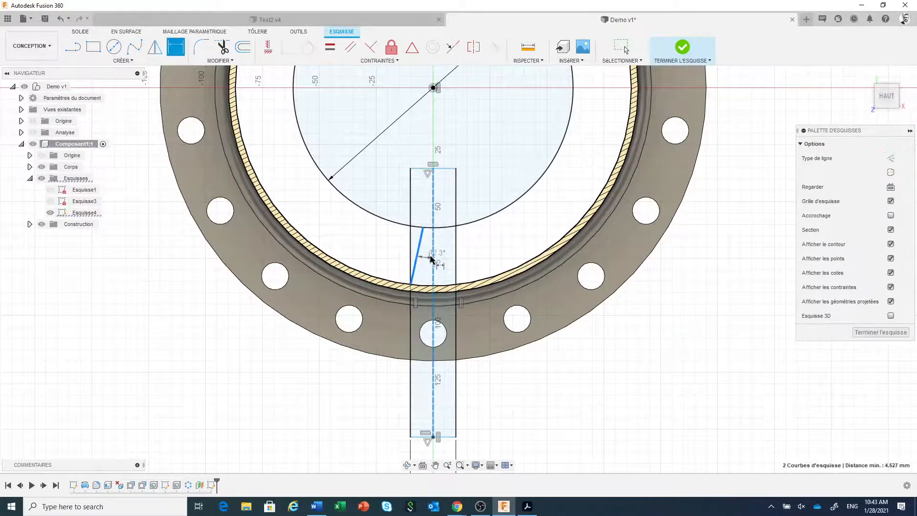
click(420, 265)
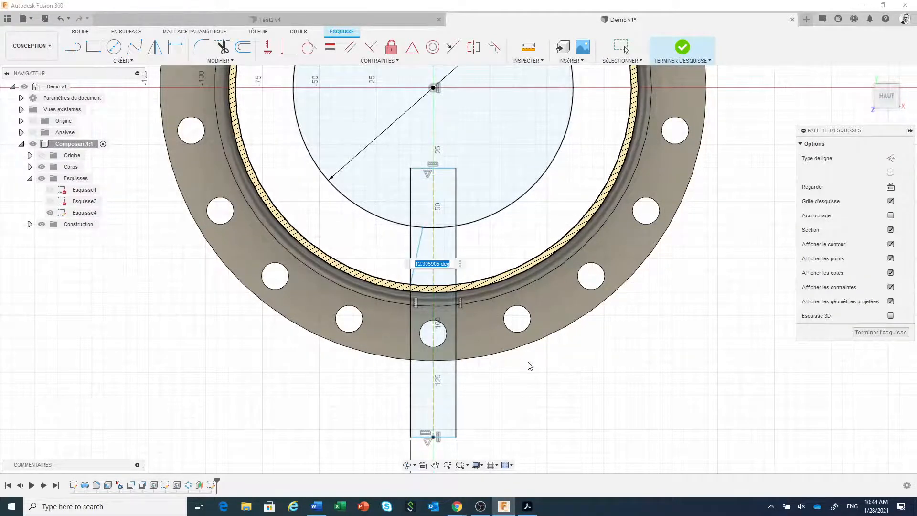
text(7)
key(Return)
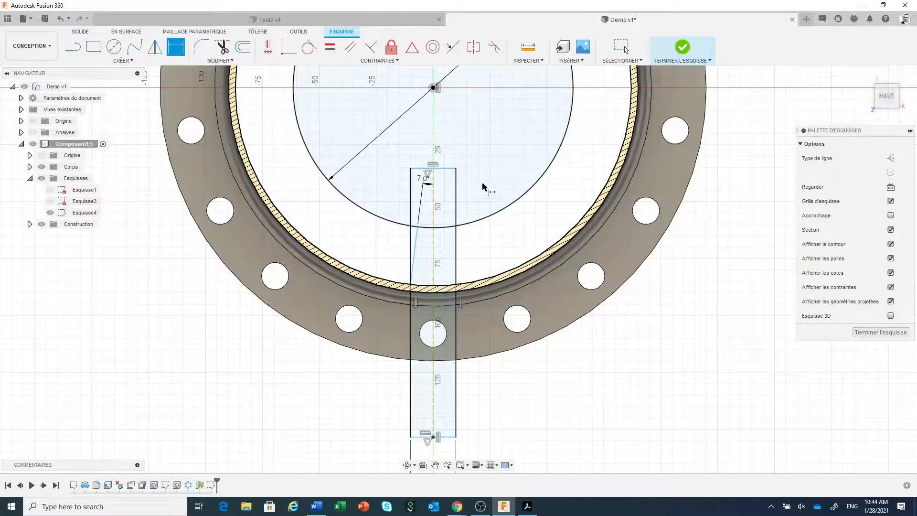
key(Escape)
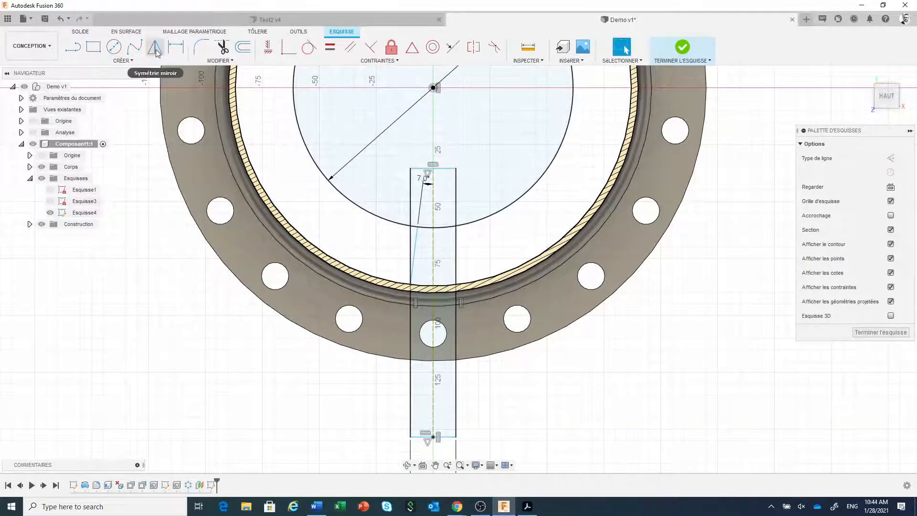
Step: Mirror the slanted line about the vertical construction centre line
click(156, 49)
click(417, 247)
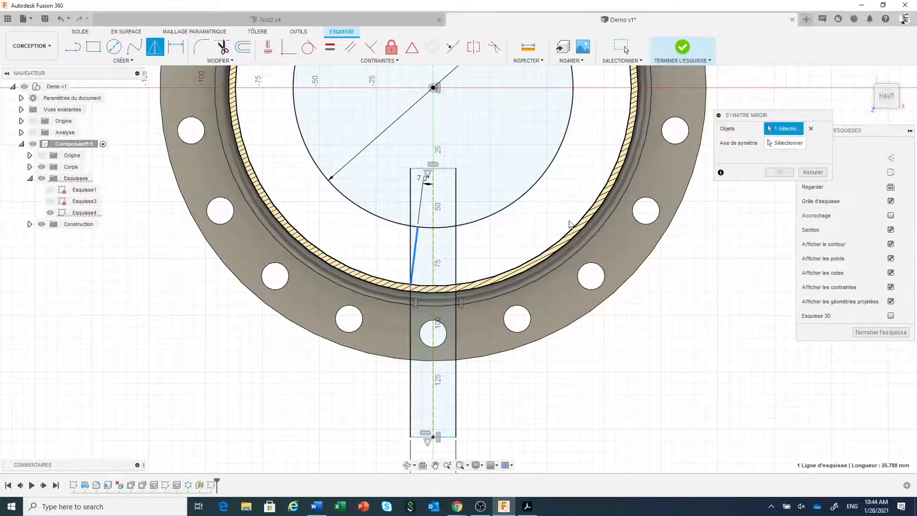
click(433, 255)
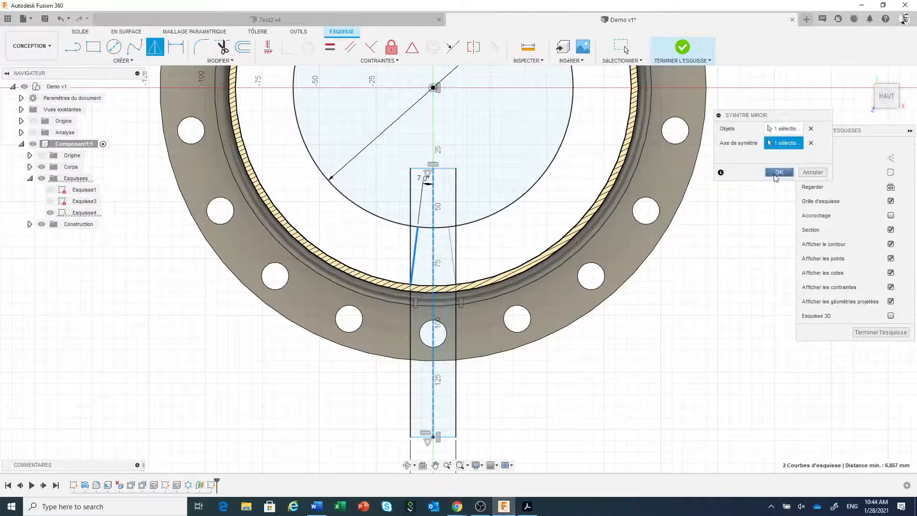
click(779, 172)
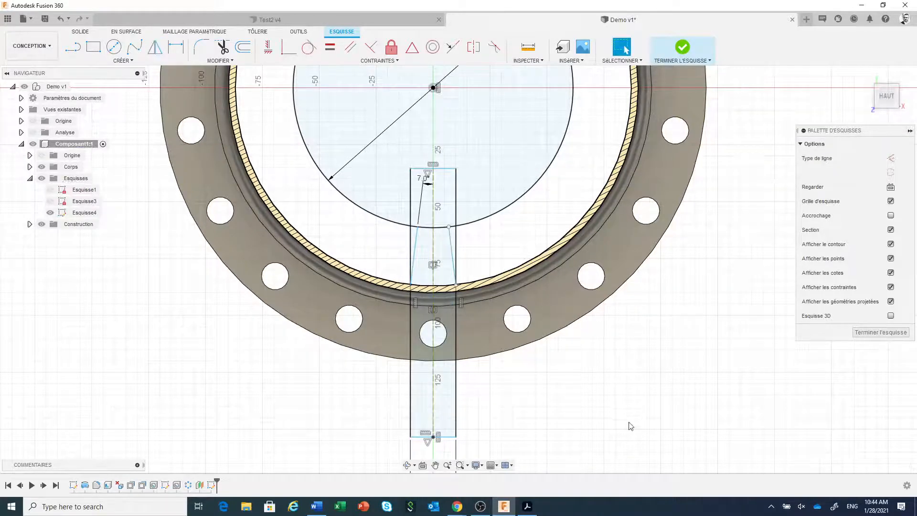
scroll(628, 424, down, 3)
mouse_move(628, 424)
middle_down()
mouse_move(639, 385)
mouse_move(604, 369)
mouse_move(594, 344)
middle_up()
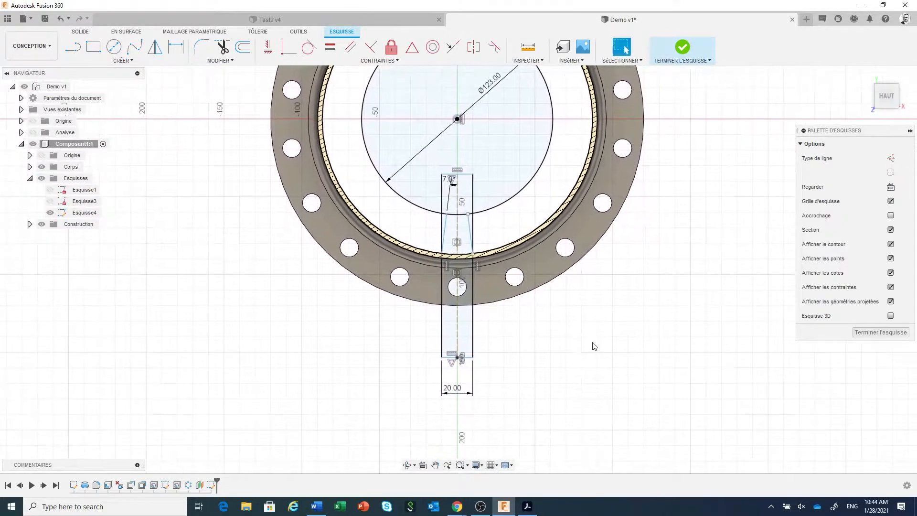
Step: Extrude the tapered slot profile as a cut through all, flipped upward through the cylindrical and conical walls
click(463, 235)
right_click(464, 235)
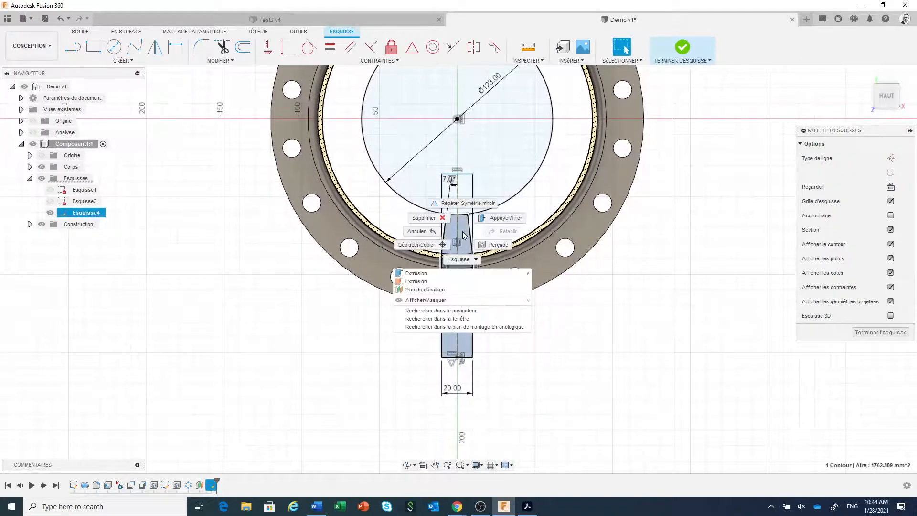
click(442, 273)
scroll(622, 414, down, 1)
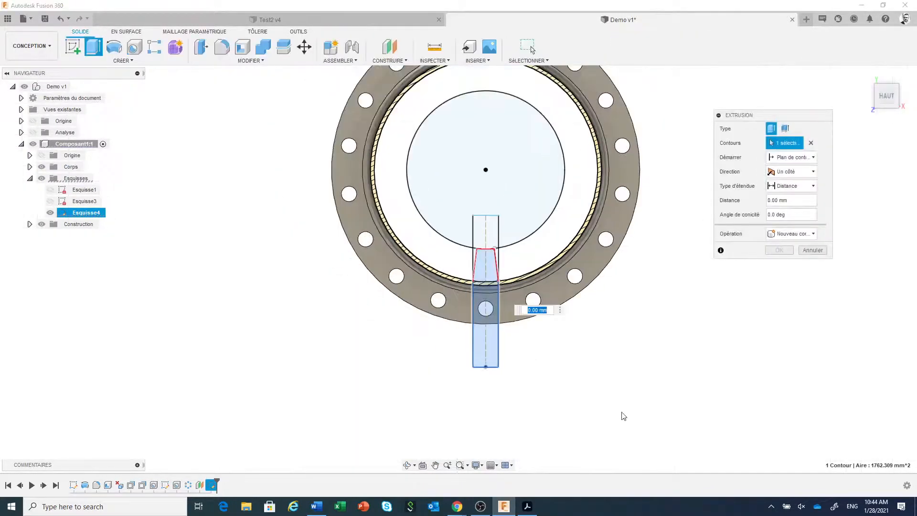
middle_drag(622, 415, 602, 394)
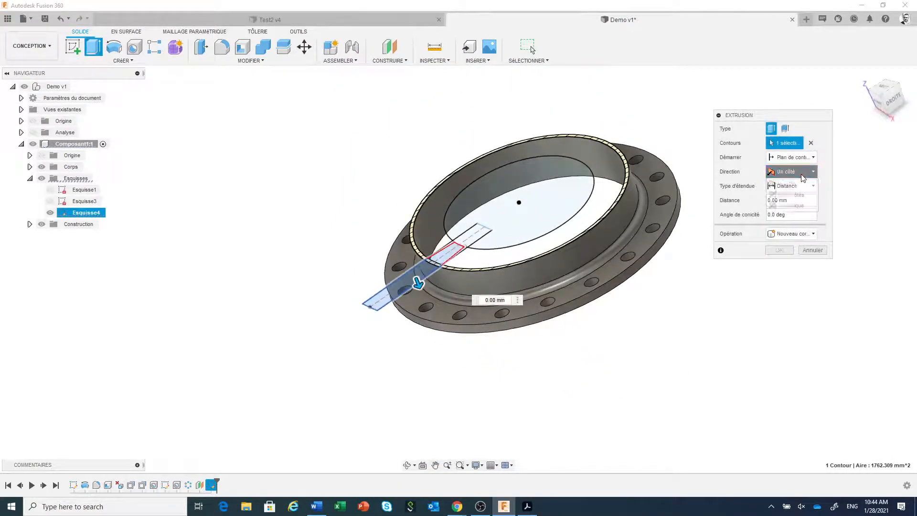
click(798, 187)
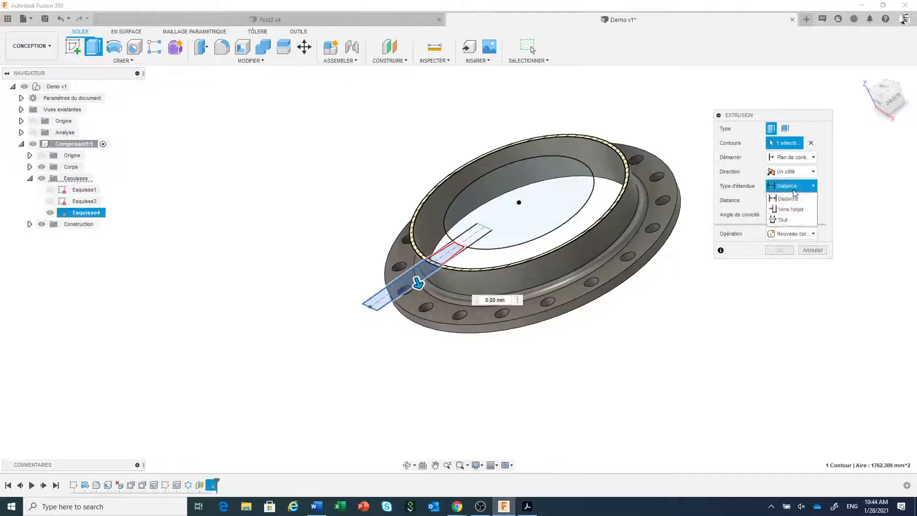
click(792, 220)
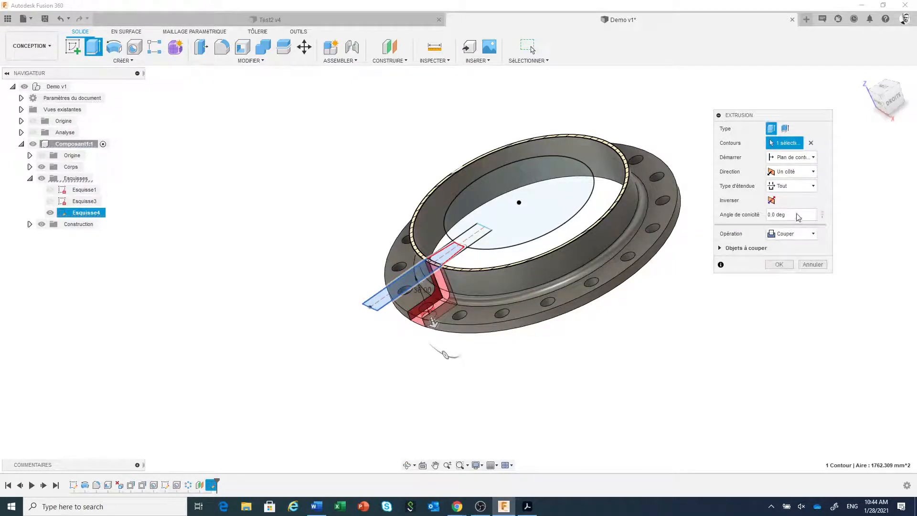
click(771, 200)
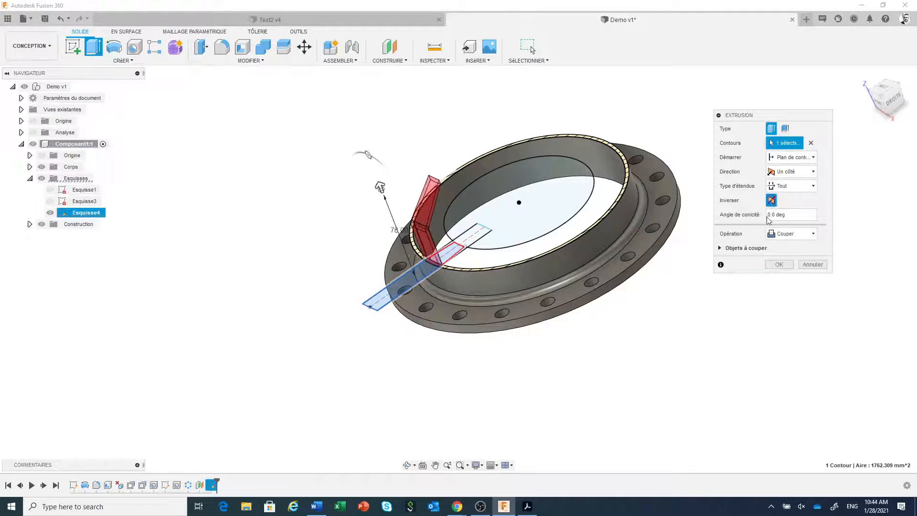
click(778, 264)
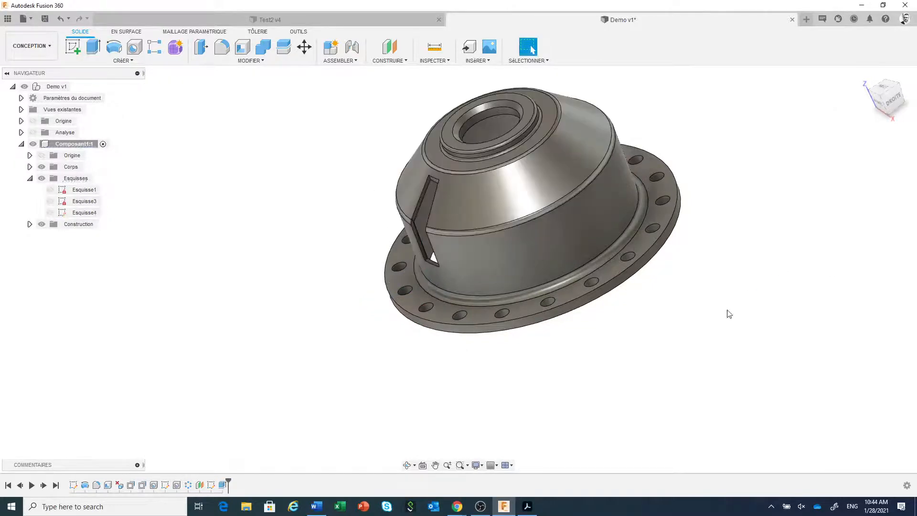
shift+middle_drag(651, 350, 688, 339)
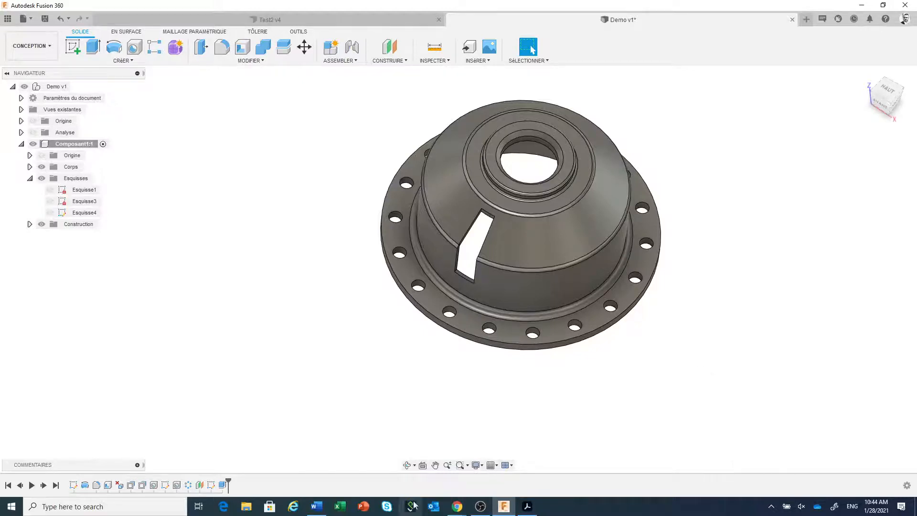
Step: Roll the timeline back to before the tapered slot cut and reopen the slot sketch for editing with the section view on
drag(227, 483, 215, 481)
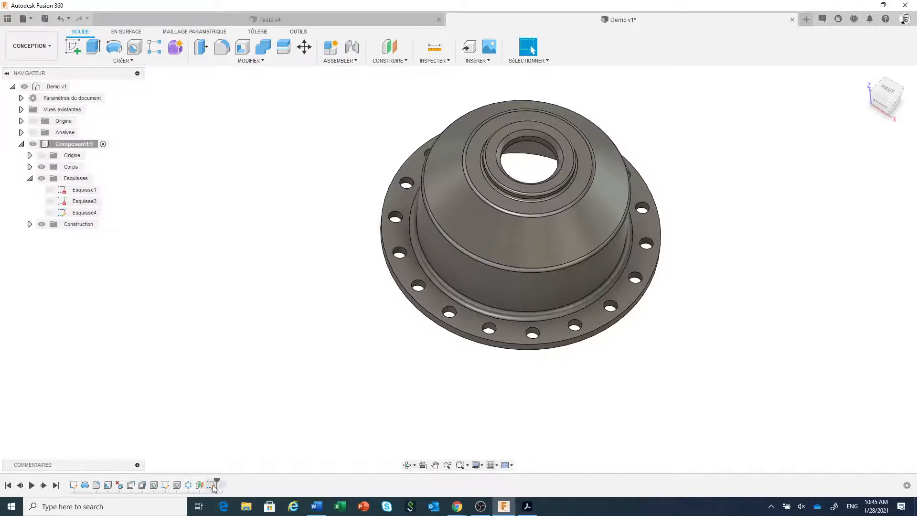
click(211, 486)
right_click(213, 487)
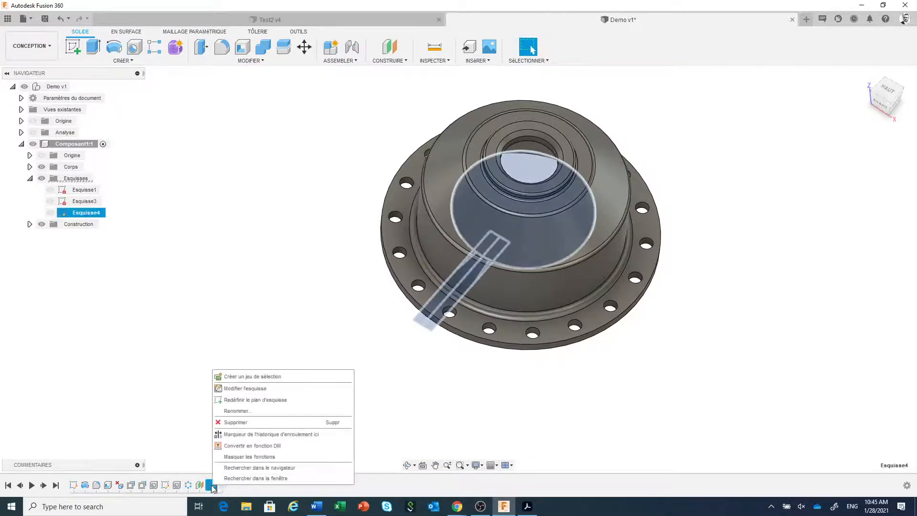
click(243, 392)
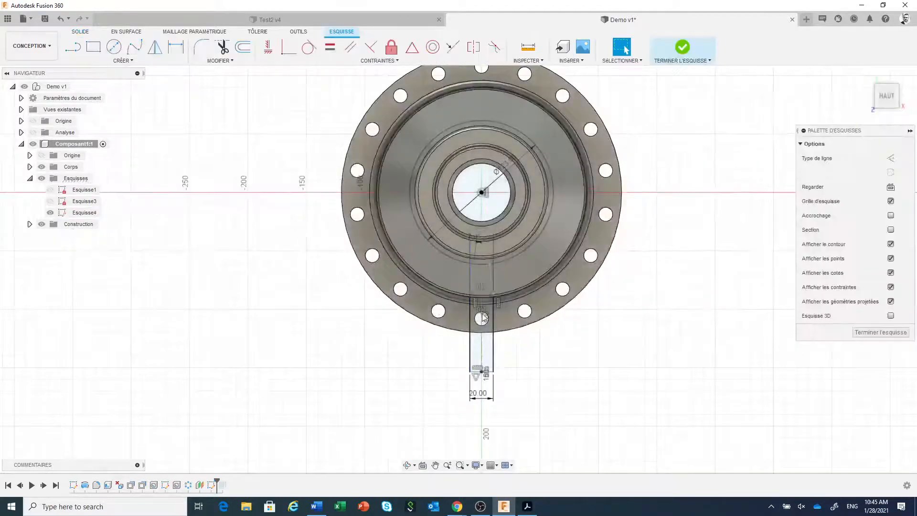
click(890, 230)
scroll(527, 314, up, 2)
scroll(528, 314, up, 1)
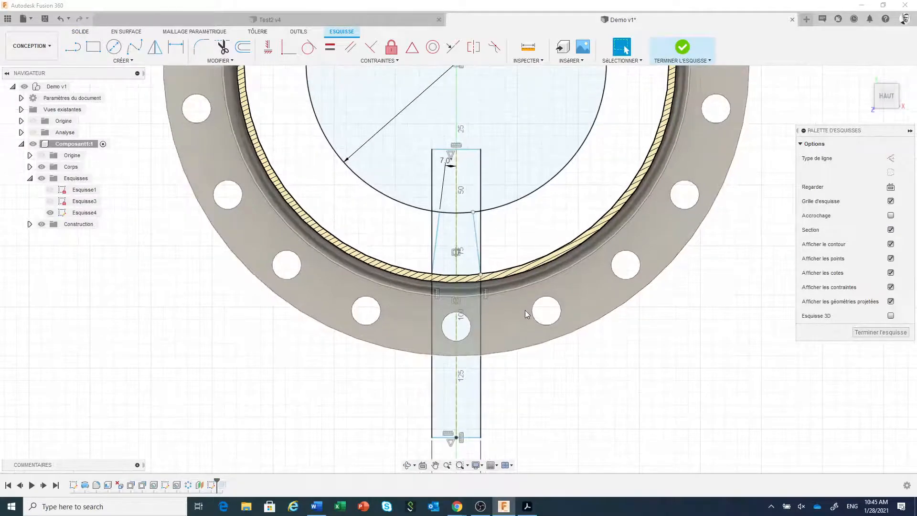
Step: Delete the two slanted lines and the vertical construction centre line from the slot sketch
click(476, 243)
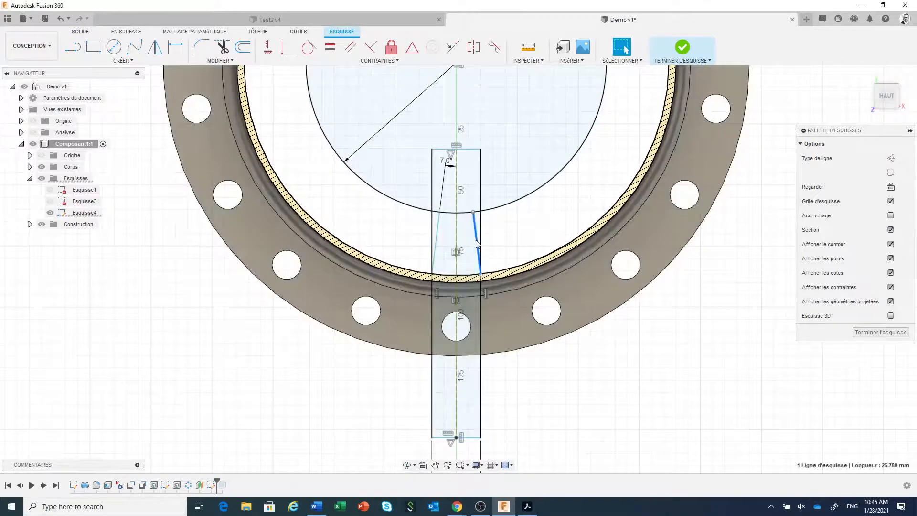
right_click(476, 243)
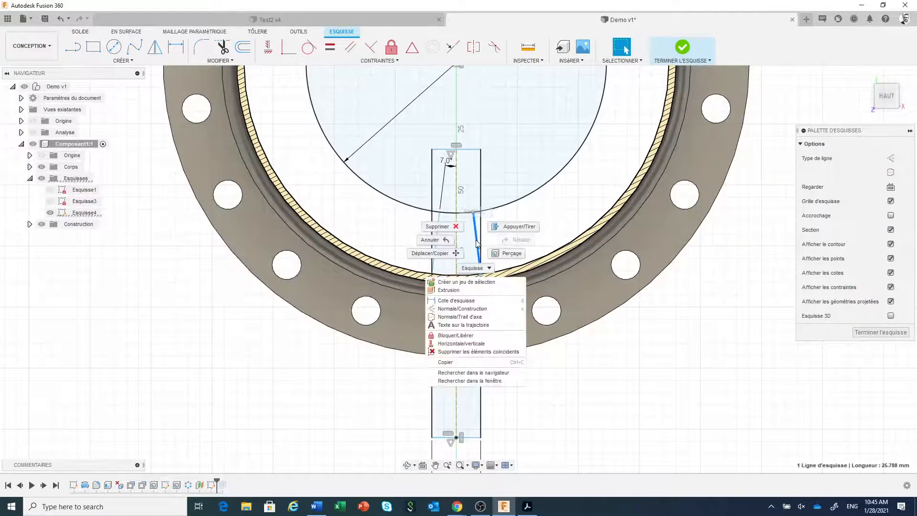
click(656, 342)
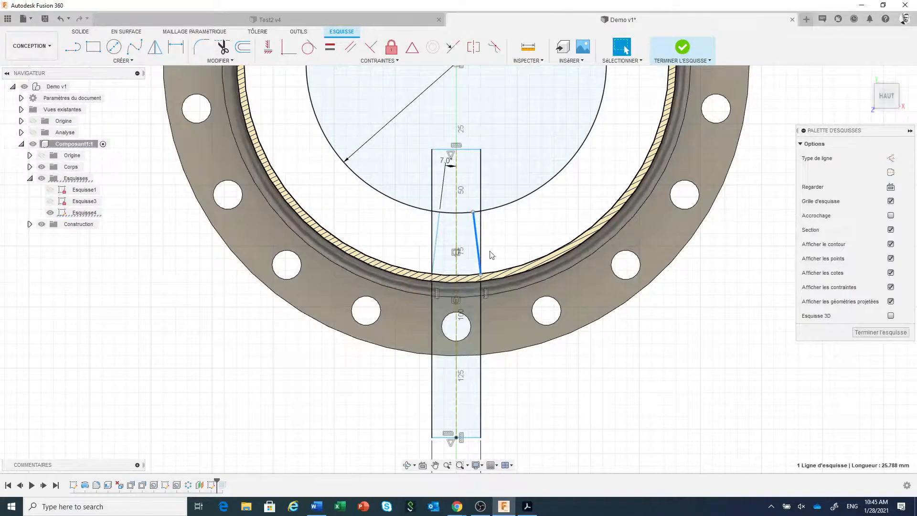
click(456, 237)
click(436, 234)
right_click(437, 234)
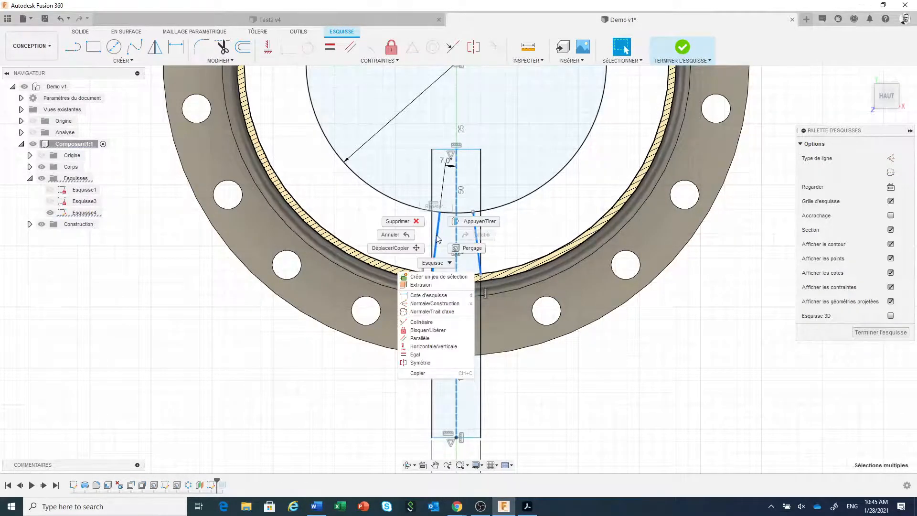
click(418, 224)
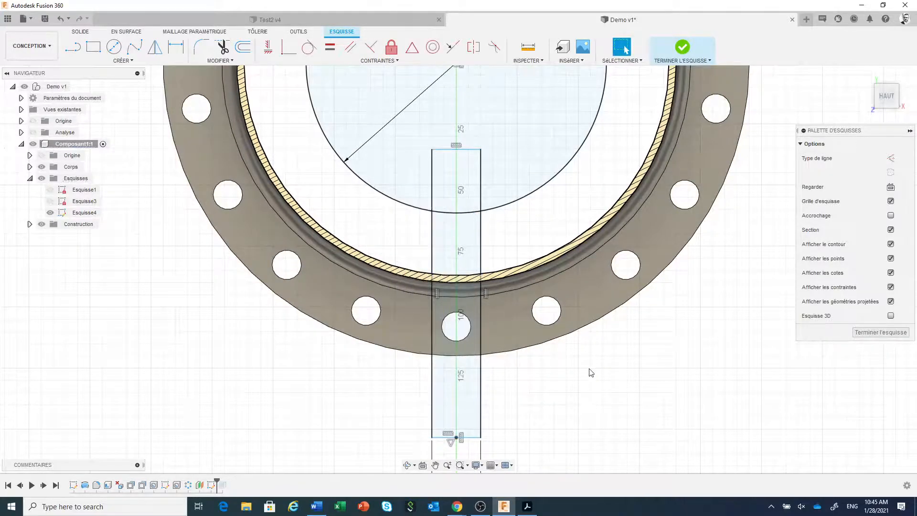
Step: Extrude the straight 20 mm wide slot profile outside the circle as an upward cut through all, and hide its sketch
scroll(591, 372, down, 4)
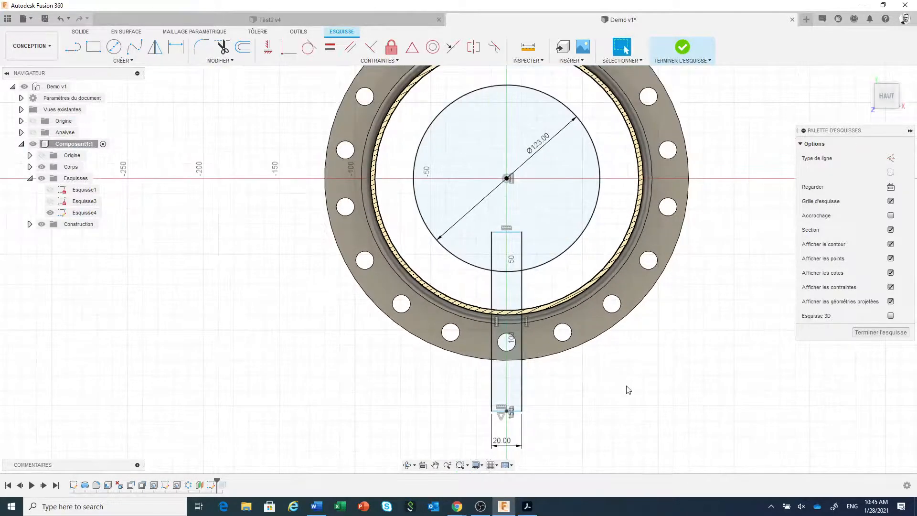
mouse_move(626, 387)
shift+middle_down()
mouse_move(597, 345)
mouse_move(610, 366)
shift+middle_up()
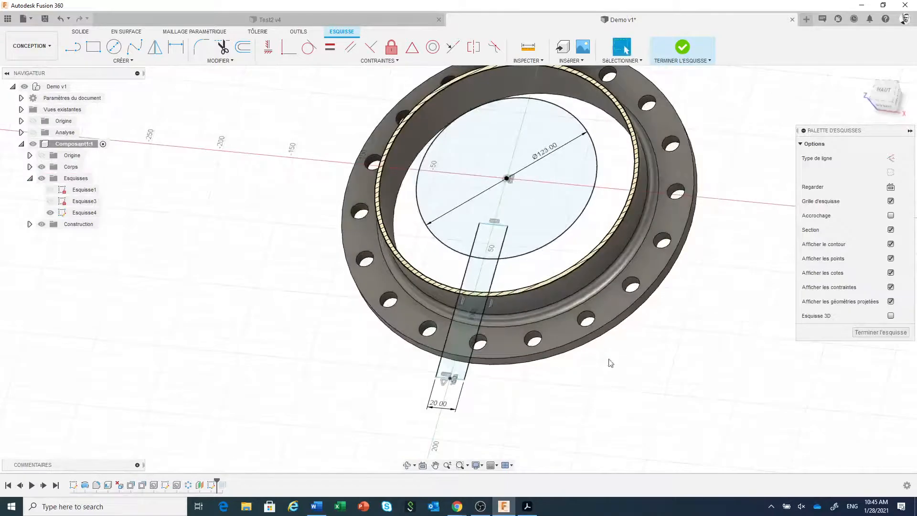
click(483, 277)
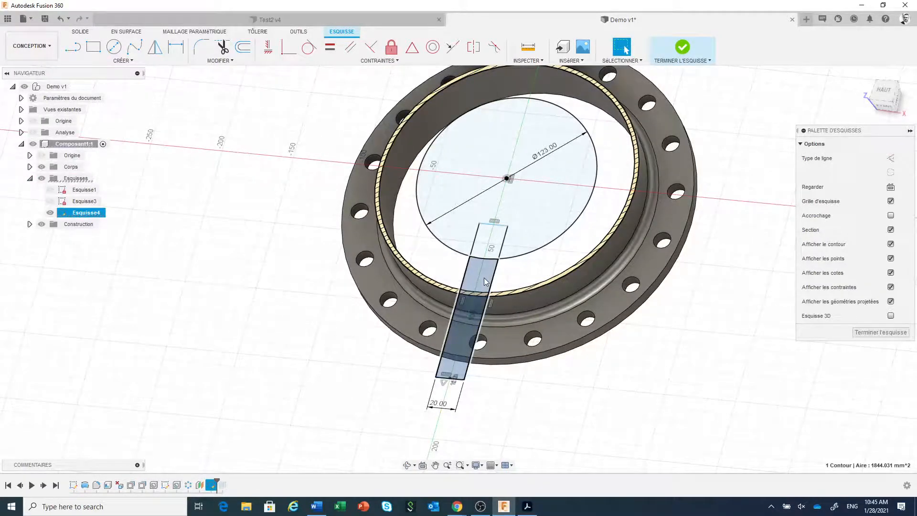
right_click(483, 277)
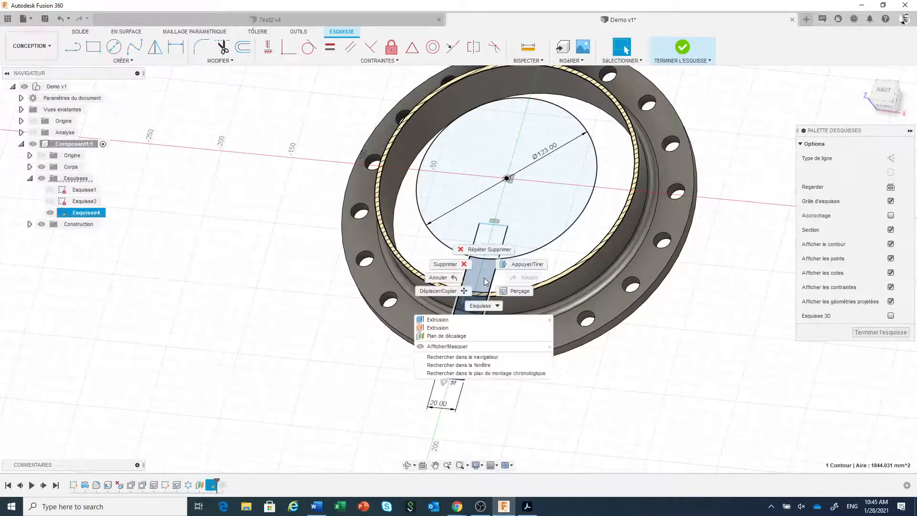
click(474, 320)
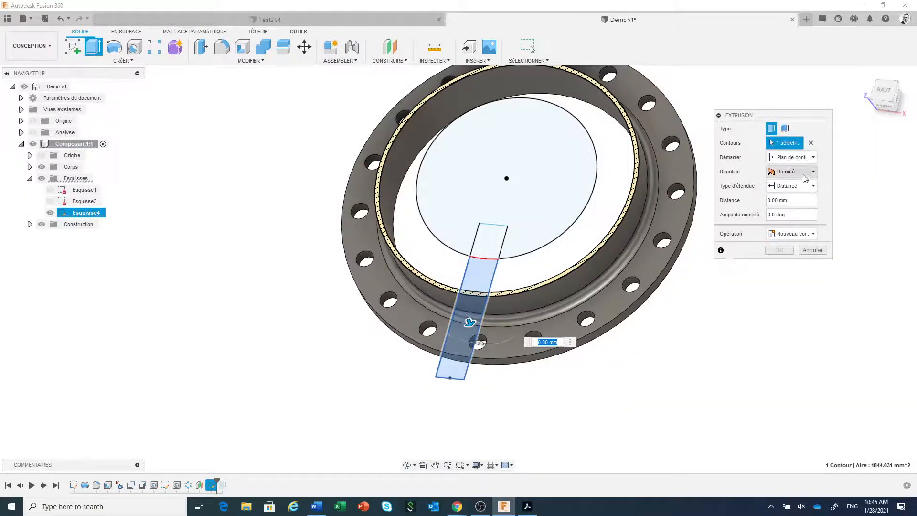
click(798, 189)
click(782, 219)
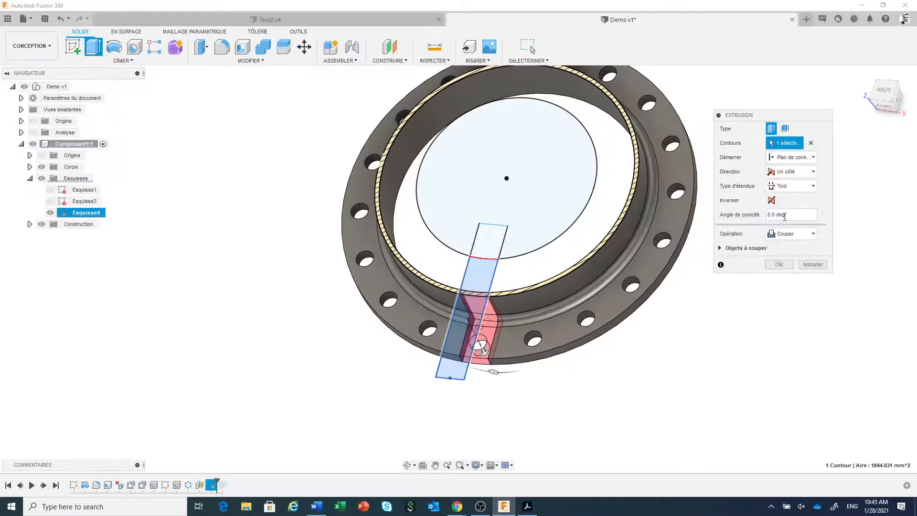
click(771, 200)
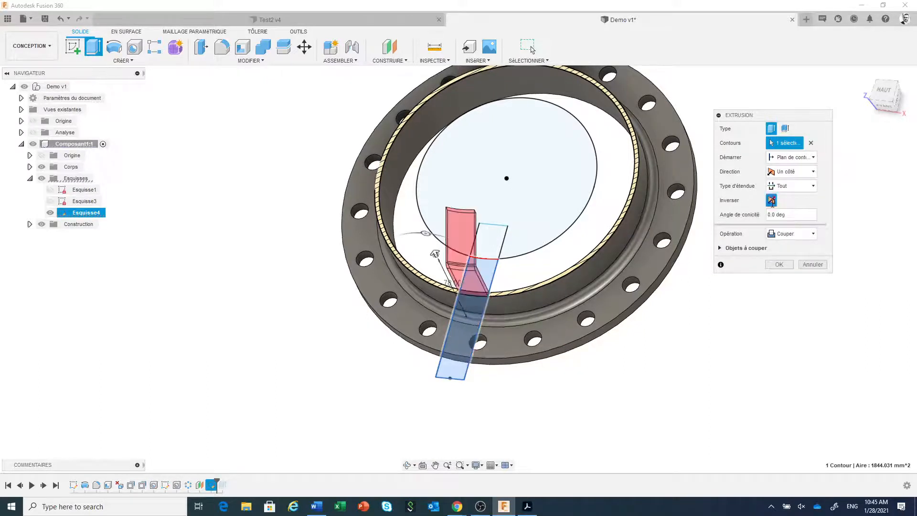
click(778, 264)
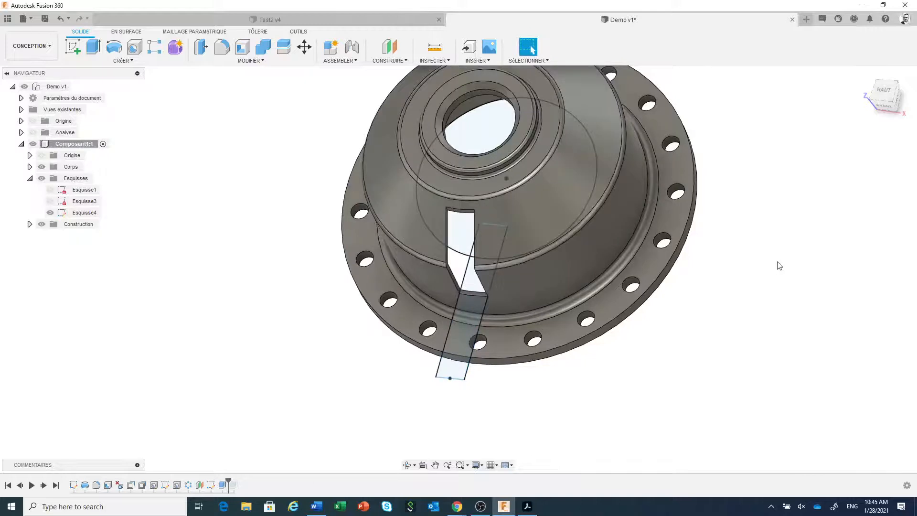
click(50, 212)
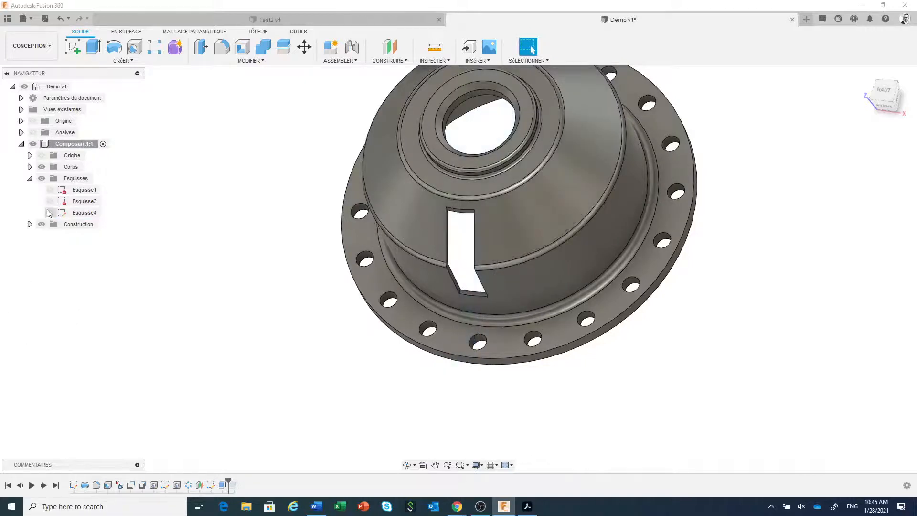
Step: Create a plane offset -71.515 mm from the flange's bottom face, at the slot's bend where the cylinder meets the cone
scroll(469, 415, up, 1)
middle_drag(471, 417, 440, 445)
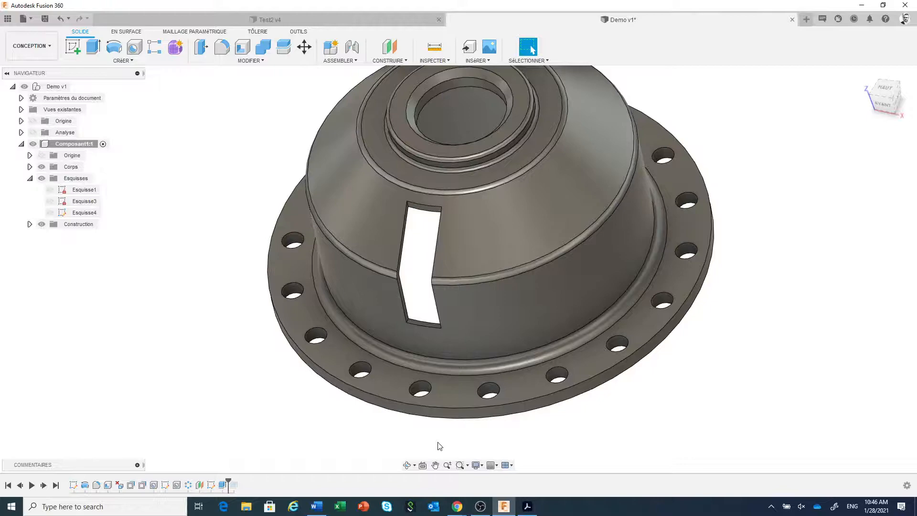
scroll(440, 446, down, 2)
middle_drag(440, 441, 474, 385)
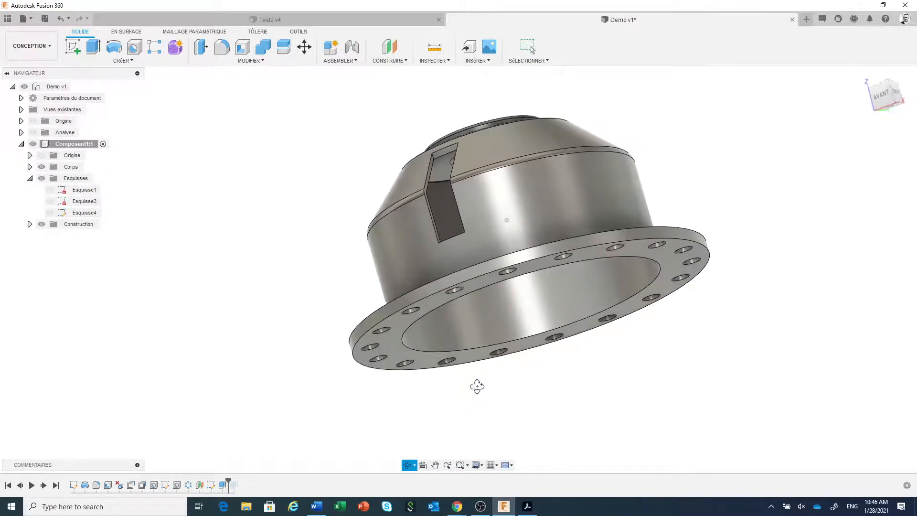
click(438, 306)
right_click(430, 306)
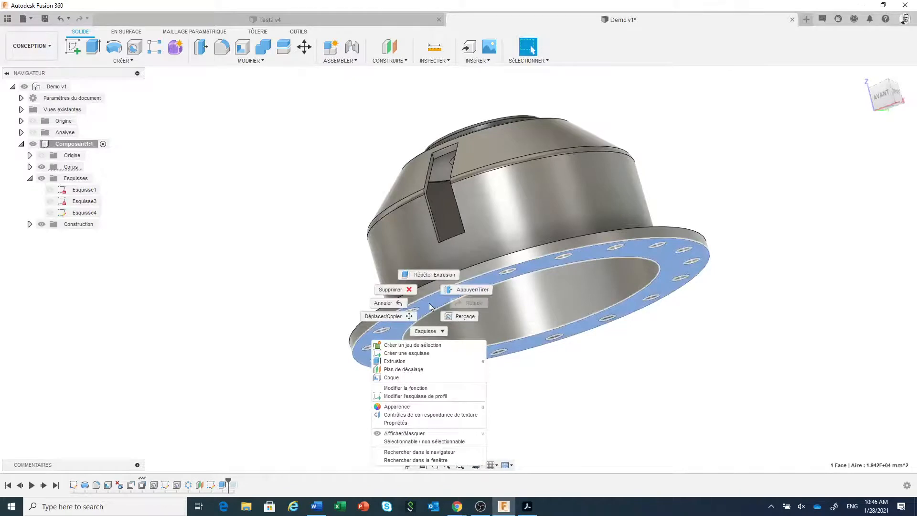
click(432, 370)
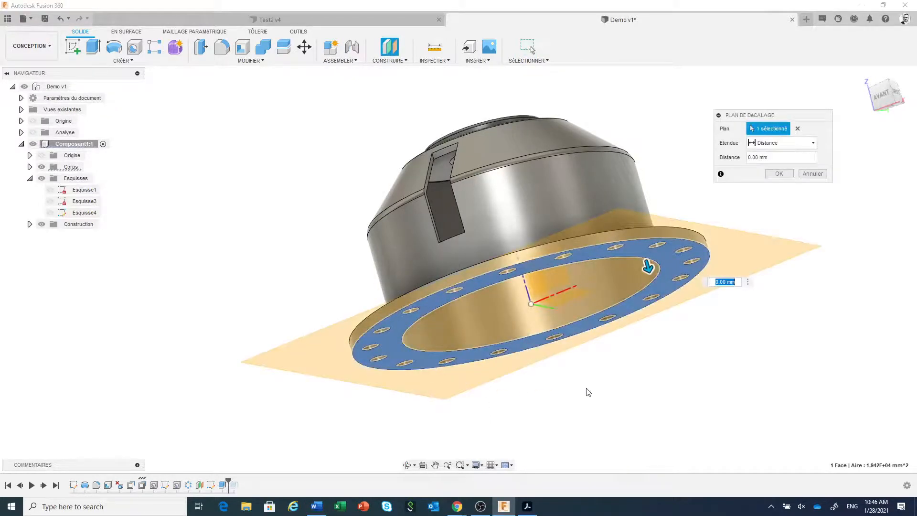
mouse_move(570, 399)
shift+middle_down()
mouse_move(556, 362)
mouse_move(558, 389)
shift+middle_up()
drag(645, 260, 600, 244)
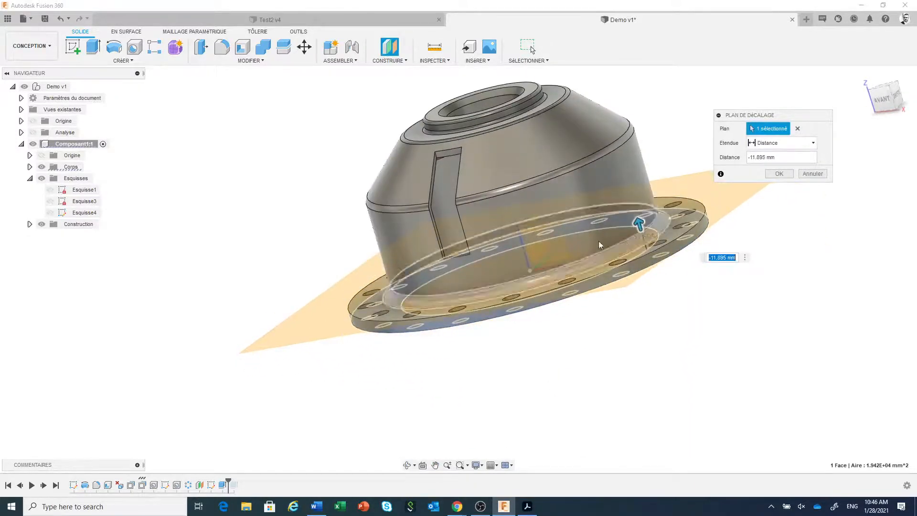
click(456, 204)
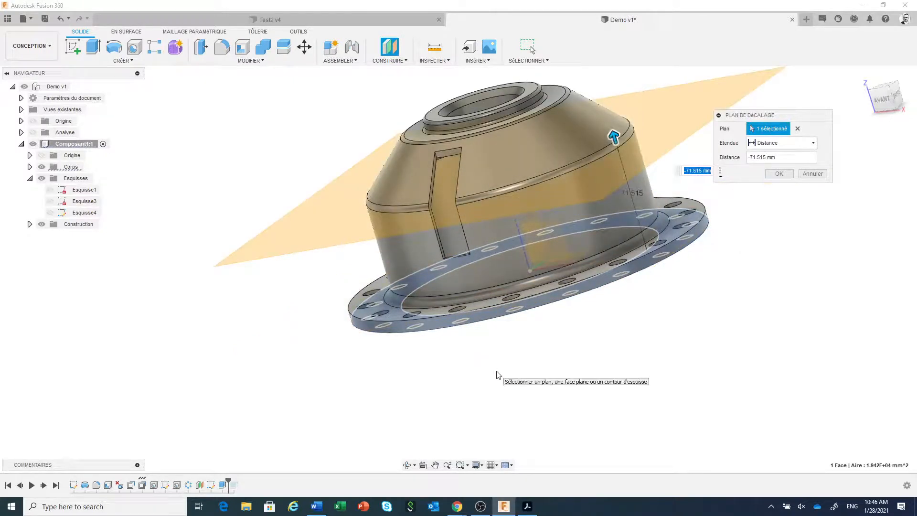
click(778, 173)
middle_drag(690, 292, 643, 362)
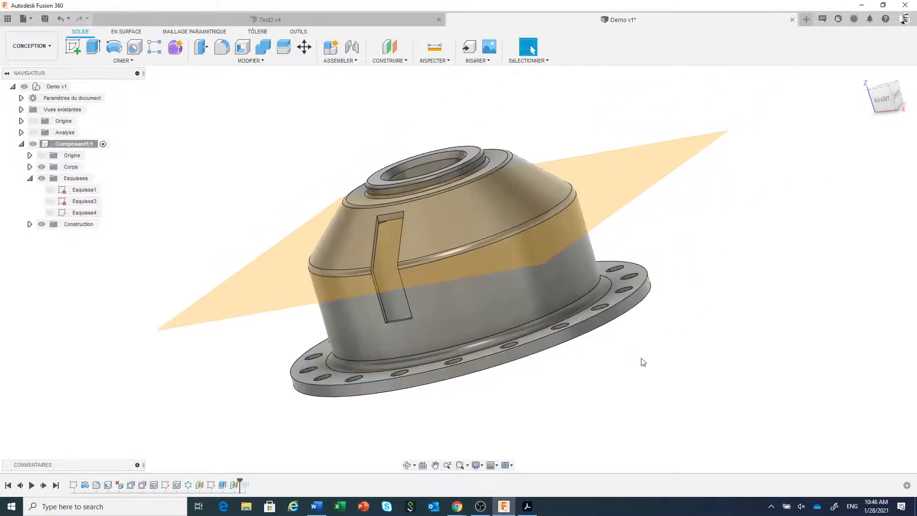
click(257, 61)
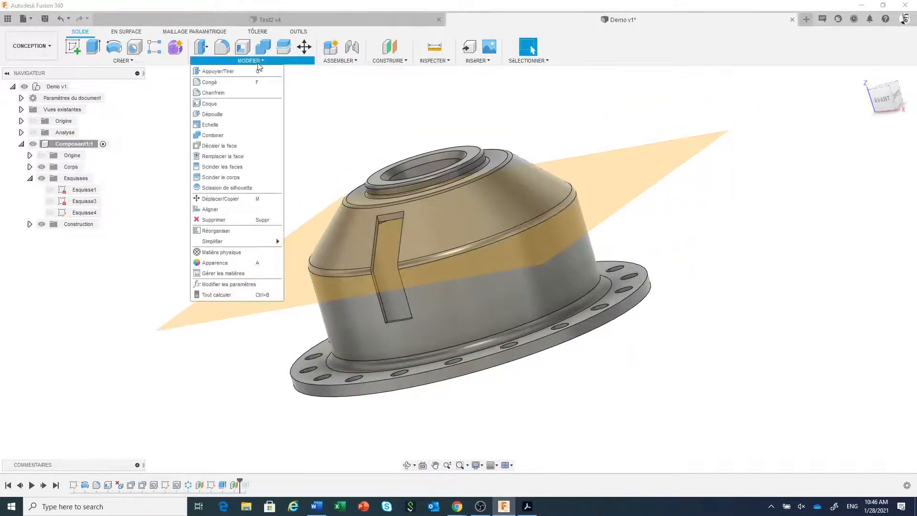
click(217, 114)
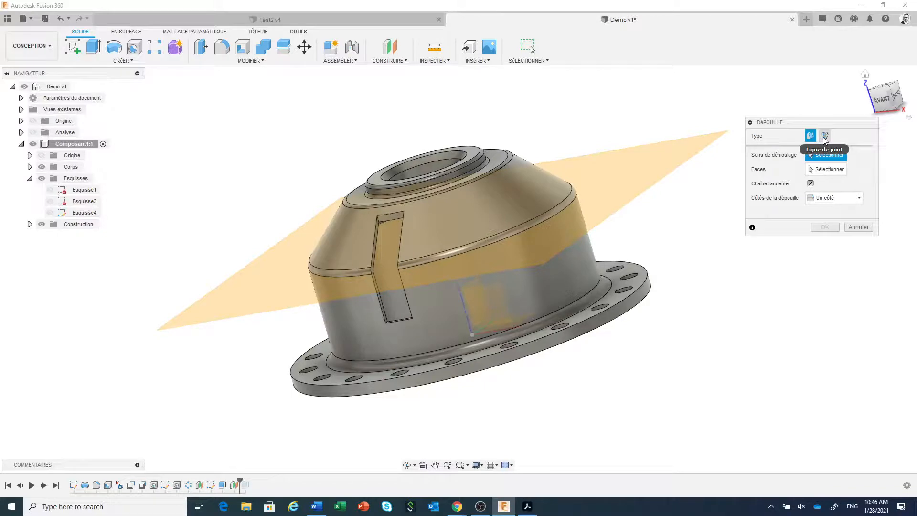
click(823, 137)
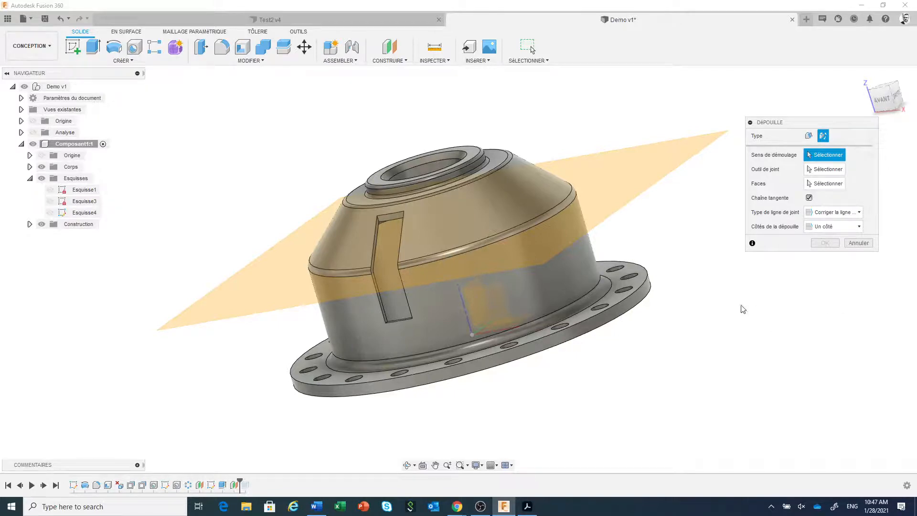
click(524, 318)
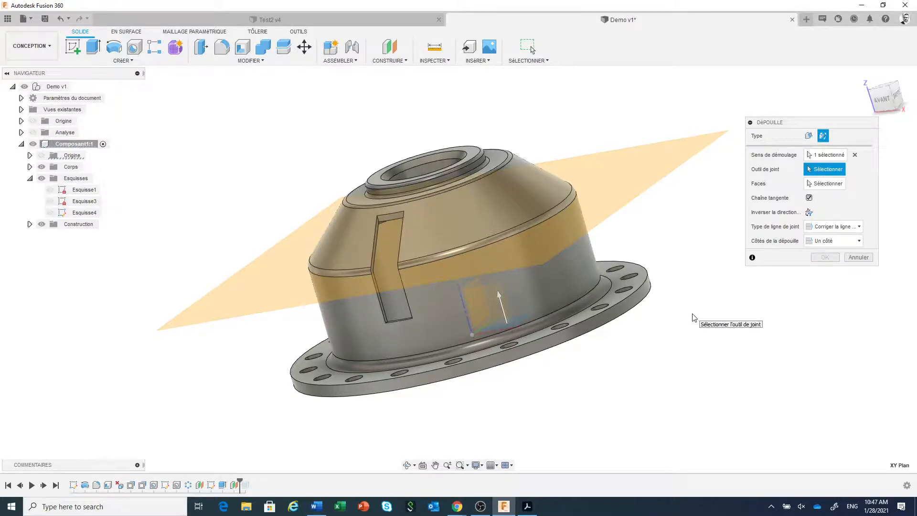
click(661, 180)
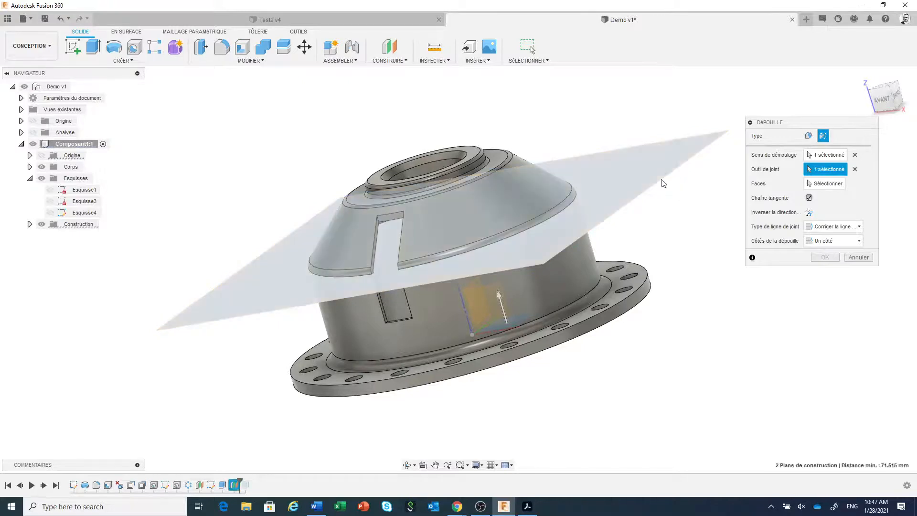
click(813, 185)
scroll(377, 248, up, 2)
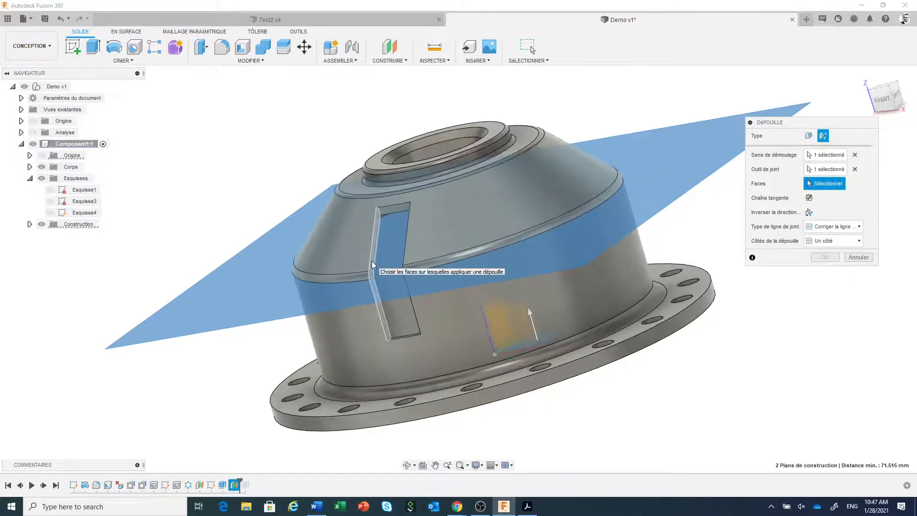
click(372, 262)
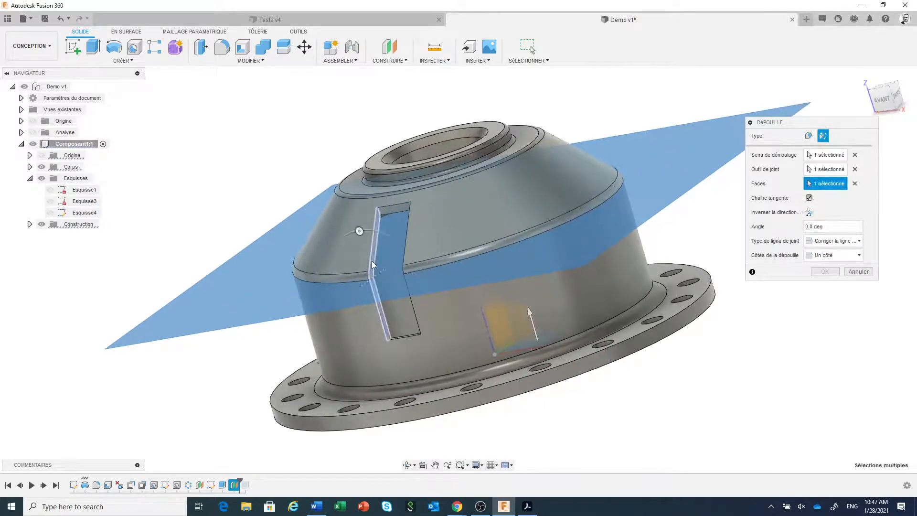
click(861, 272)
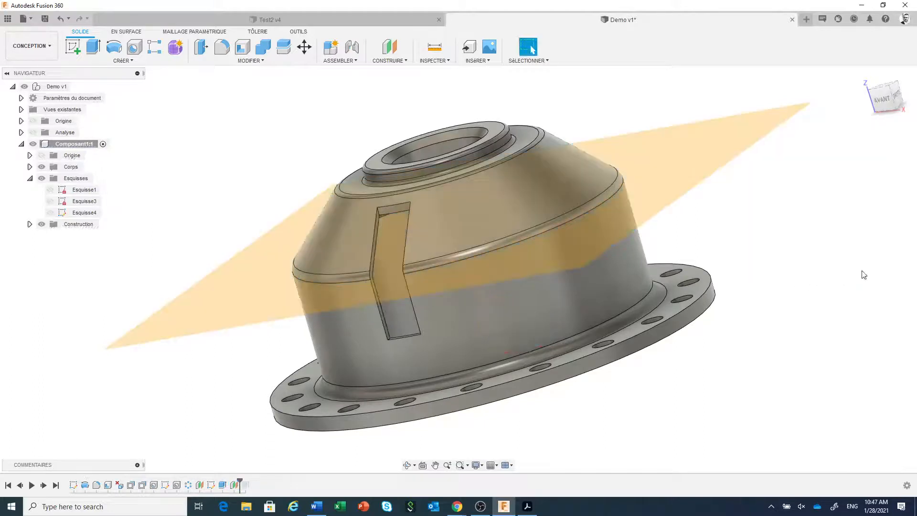
Step: Edit the offset plane so it snaps to the corner at the slot's bend, at a distance of -75.757 mm
right_click(235, 485)
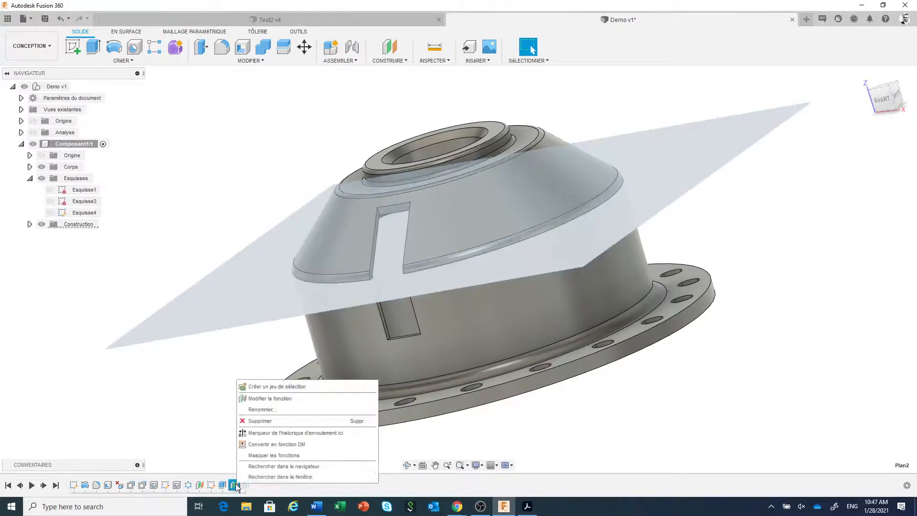
click(263, 399)
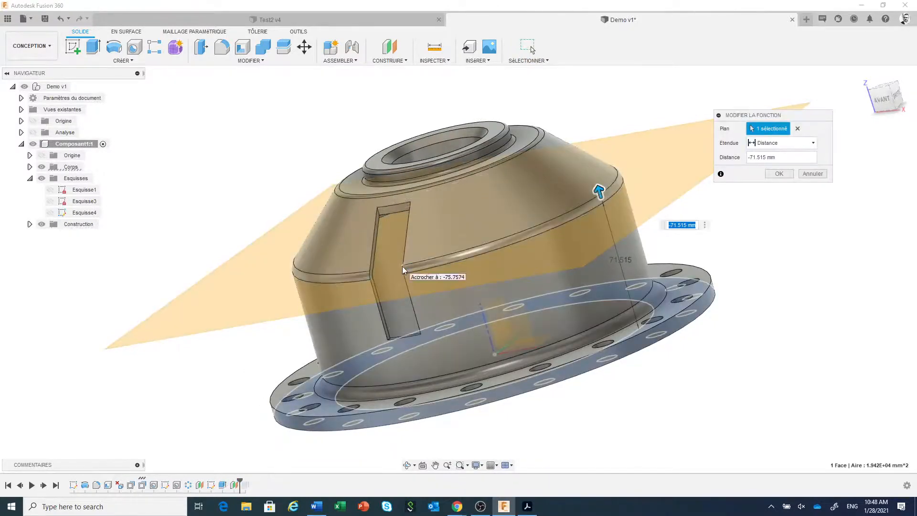
click(402, 266)
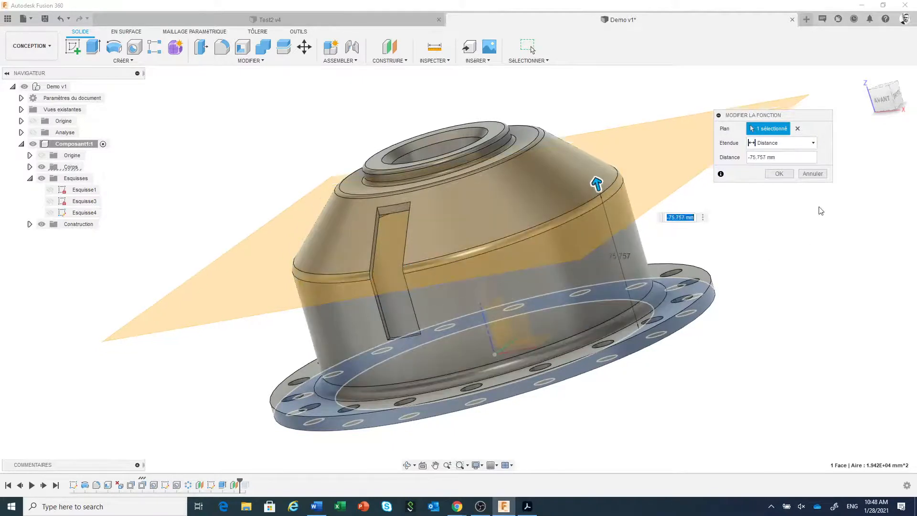
click(779, 173)
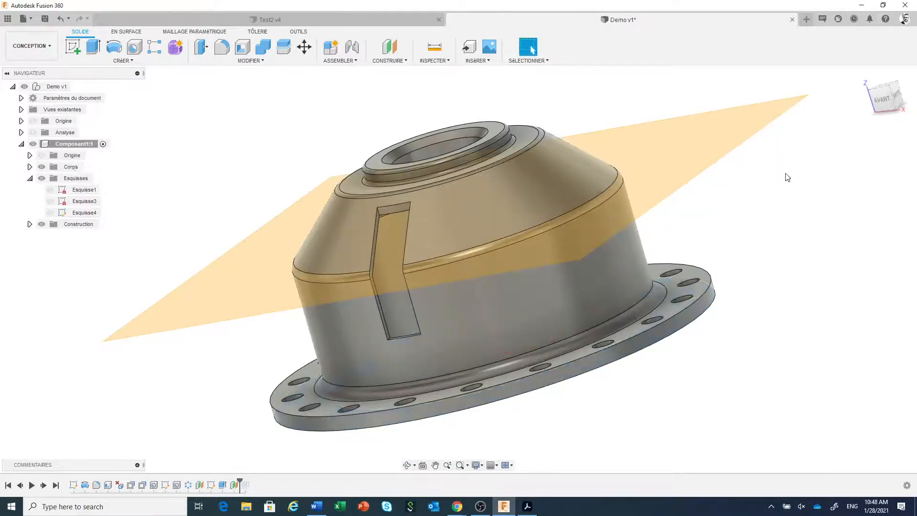
Step: Start a parting line draft with the XY plane as pull direction and the offset plane at the slot's bend as parting tool
click(232, 58)
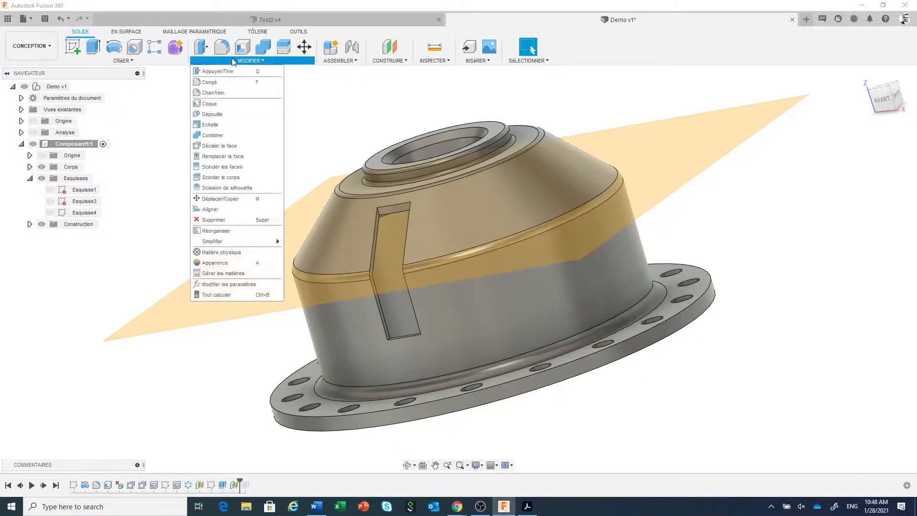
click(221, 117)
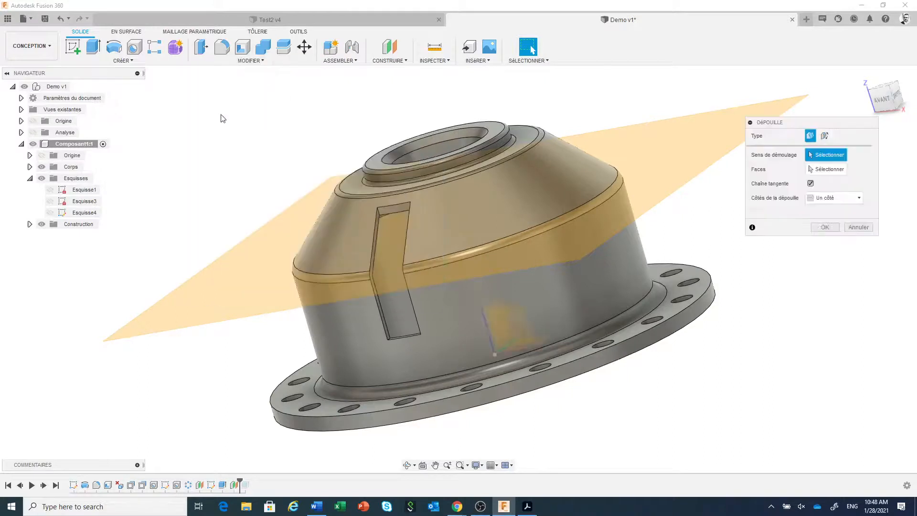
click(824, 136)
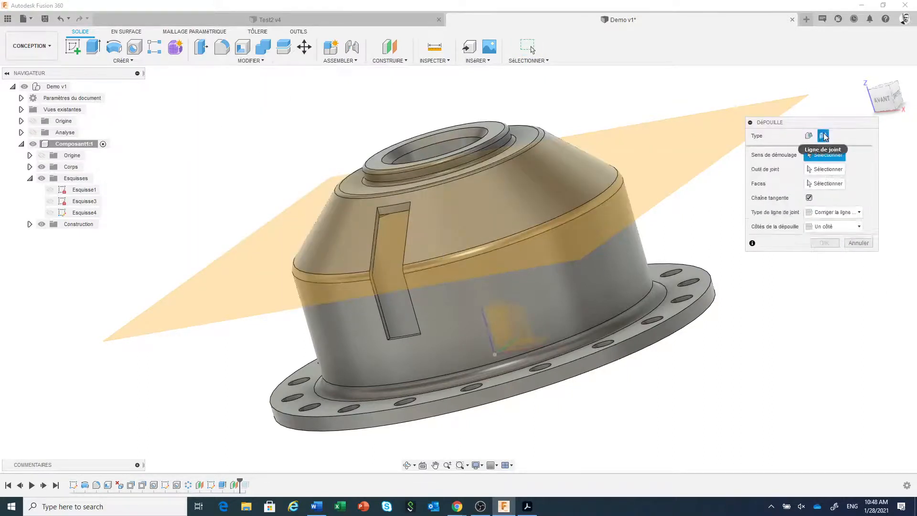
click(547, 339)
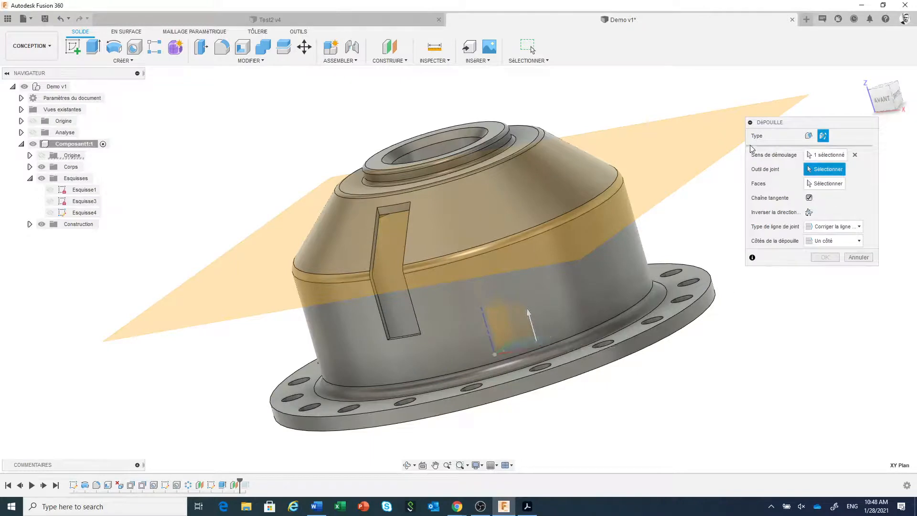
click(719, 162)
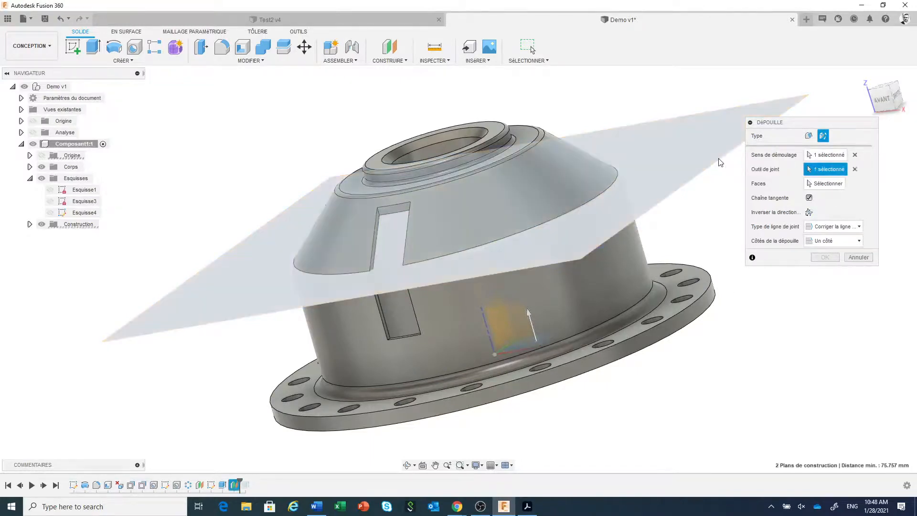
click(820, 184)
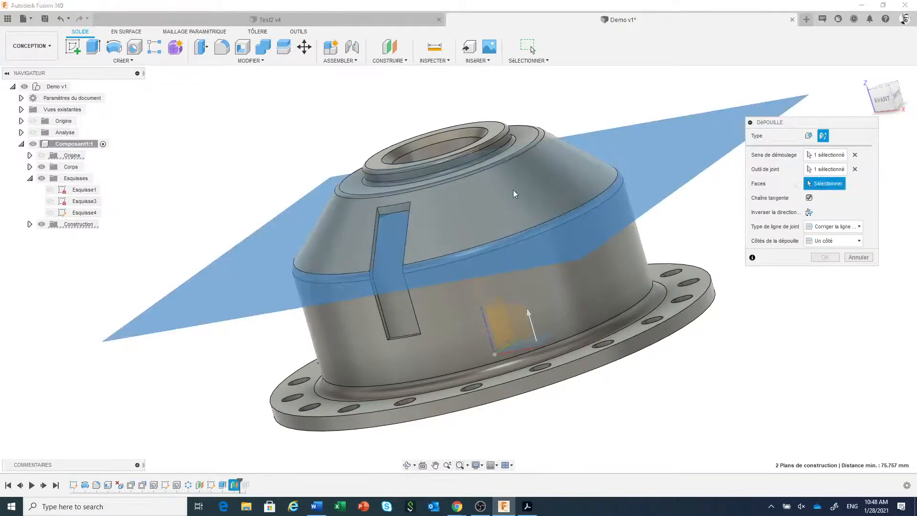
Step: Draft the slot's two side faces by -7 degrees on one side of the parting plane
scroll(382, 245, up, 3)
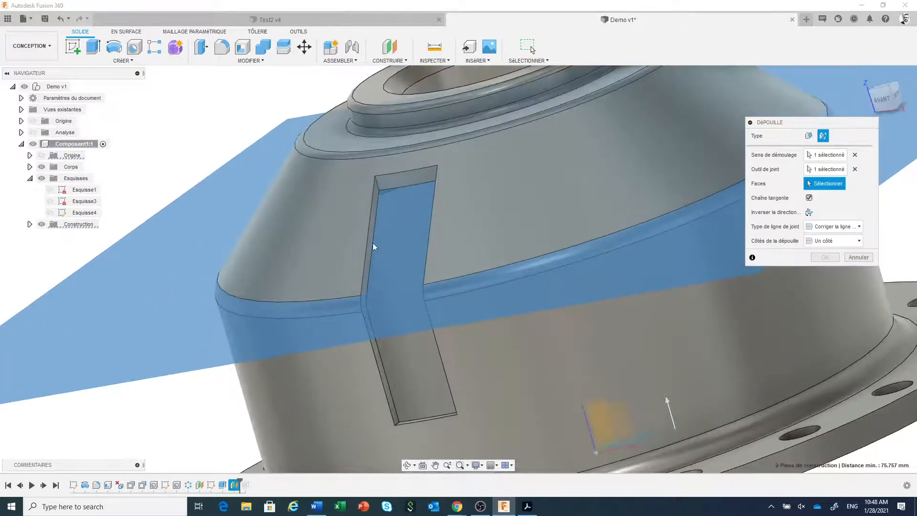
click(371, 248)
scroll(394, 238, down, 3)
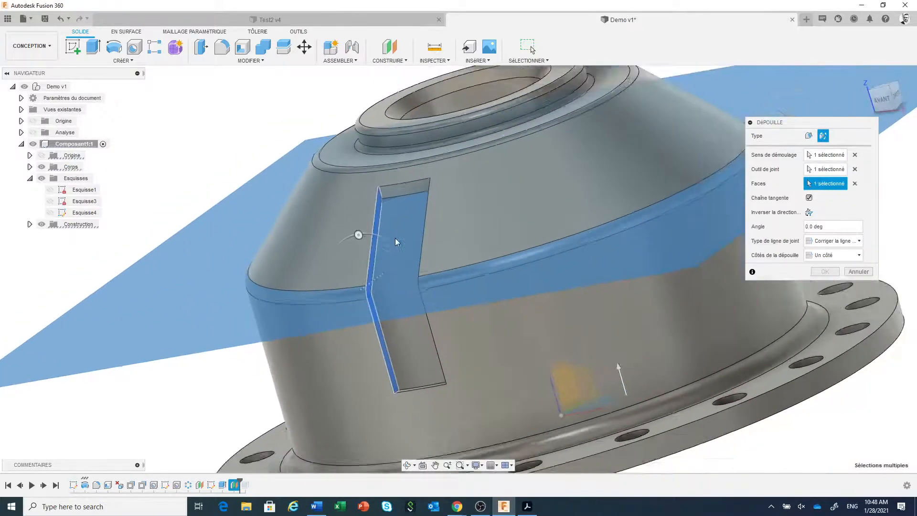
shift+middle_drag(441, 231, 511, 223)
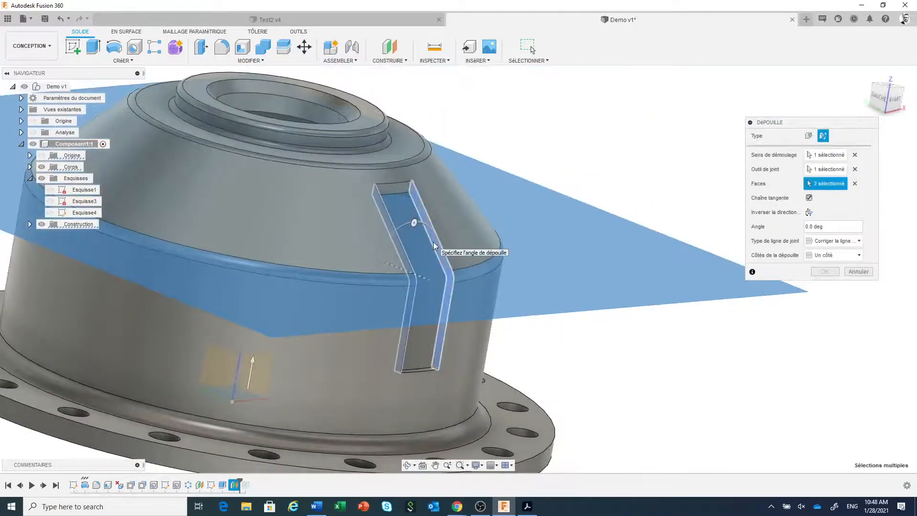
click(433, 242)
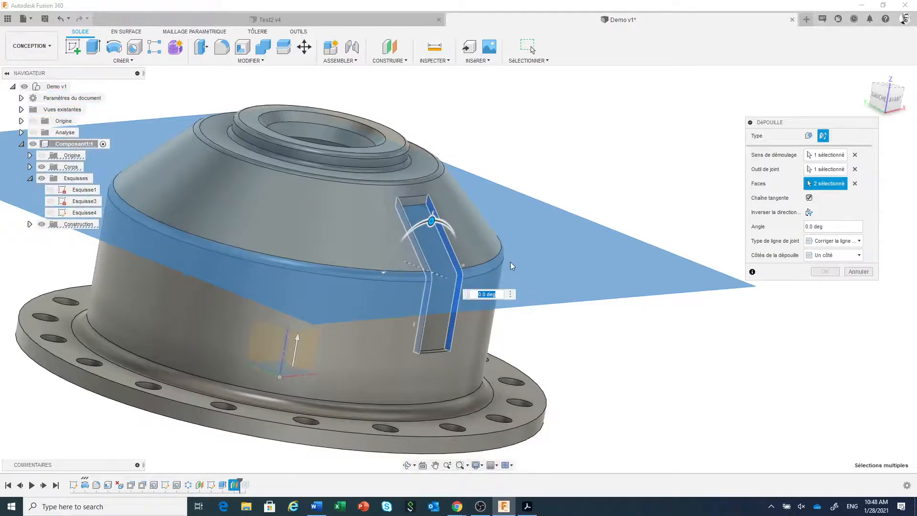
shift+middle_drag(510, 261, 405, 285)
drag(327, 274, 330, 273)
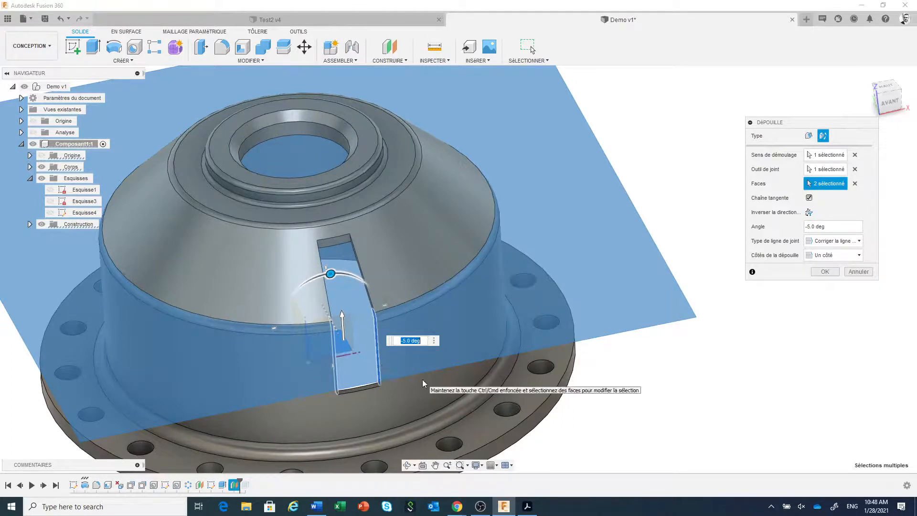
text(-7)
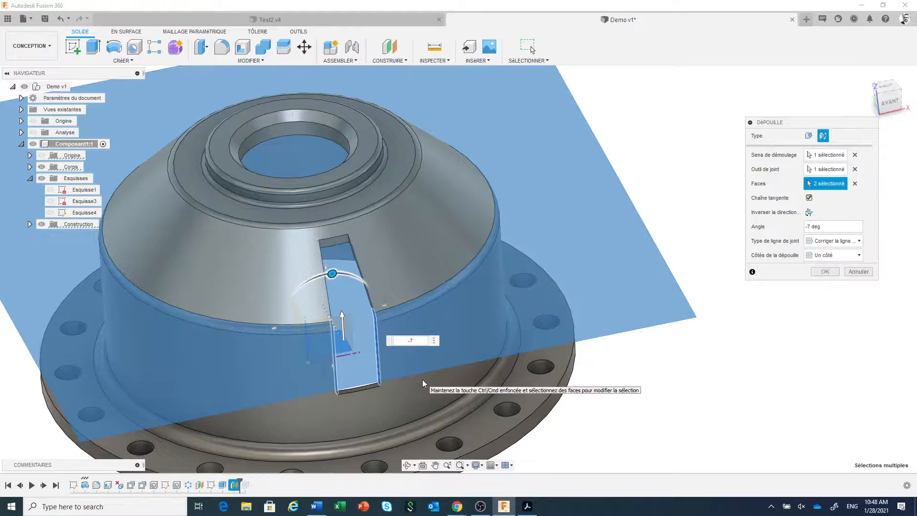
click(822, 270)
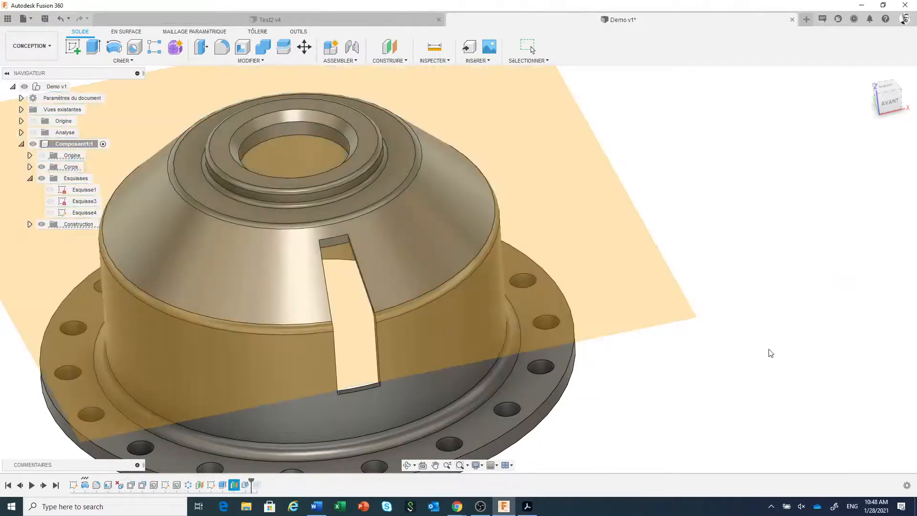
Step: Hide the component's construction planes and delete the leftover feature after the timeline marker
scroll(773, 351, down, 3)
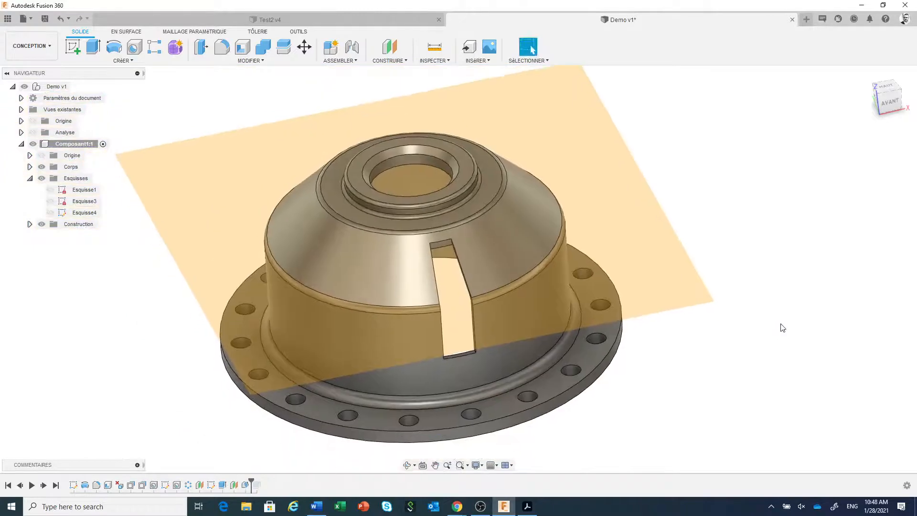
mouse_move(770, 358)
shift+middle_down()
mouse_move(758, 338)
mouse_move(739, 348)
mouse_move(757, 365)
shift+middle_up()
scroll(757, 365, down, 3)
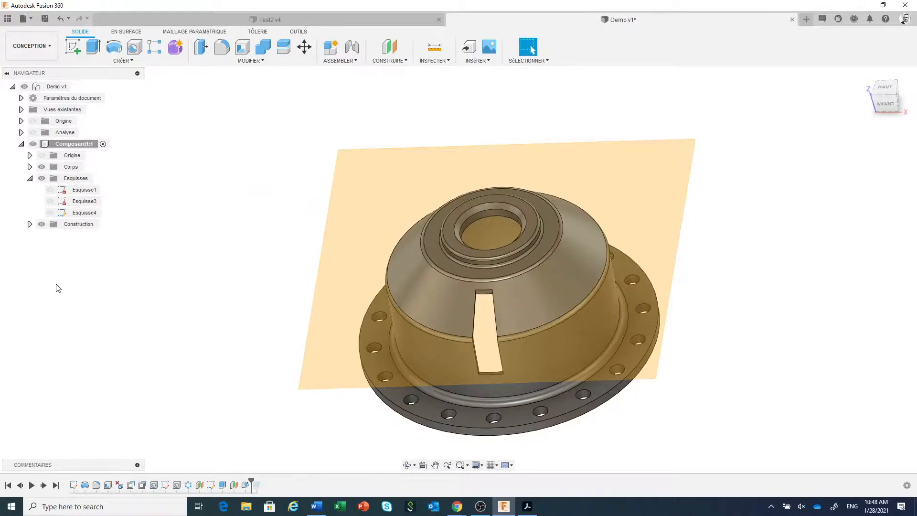
click(41, 224)
click(257, 485)
right_click(257, 485)
click(278, 454)
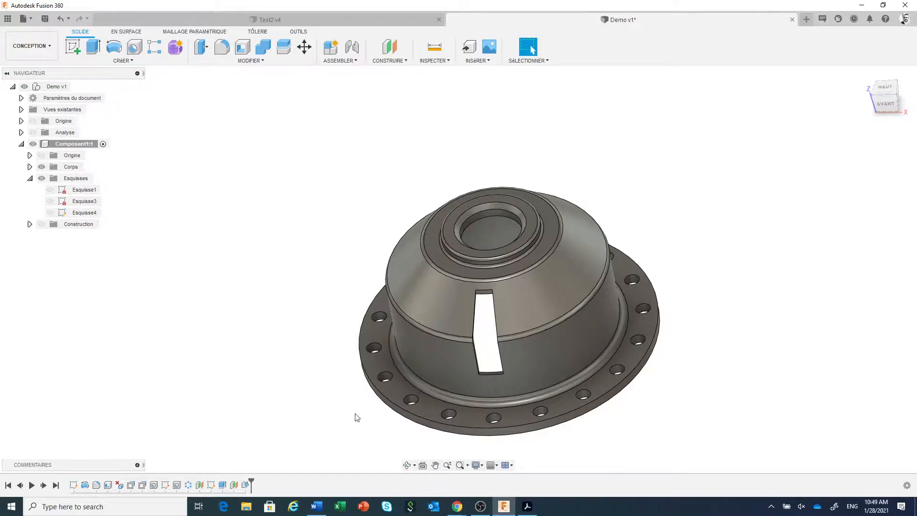
Step: Check the slot layout in the technical drawing PDF in Adobe Acrobat, and return to the Fusion 360 model
scroll(353, 418, up, 1)
scroll(353, 416, down, 2)
mouse_move(355, 418)
shift+middle_down()
mouse_move(352, 411)
mouse_move(380, 414)
mouse_move(352, 387)
mouse_move(335, 400)
mouse_move(363, 410)
mouse_move(350, 410)
shift+middle_up()
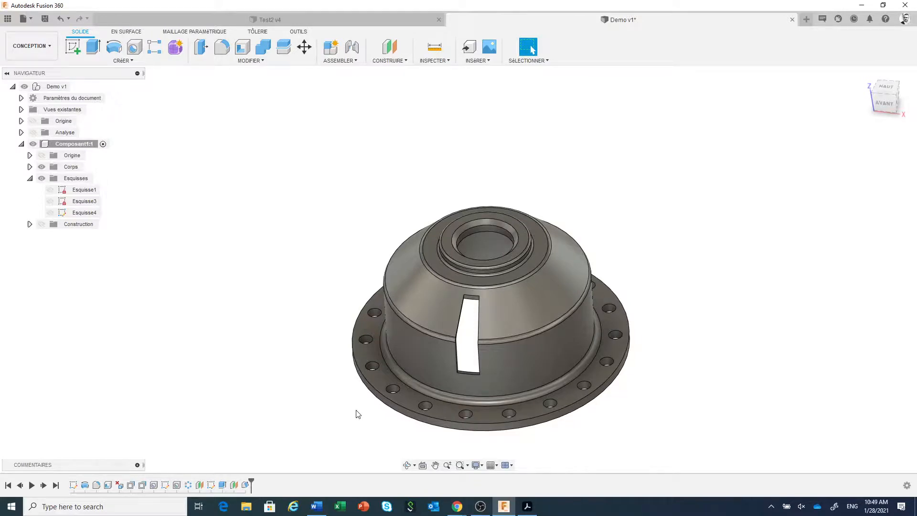
click(531, 506)
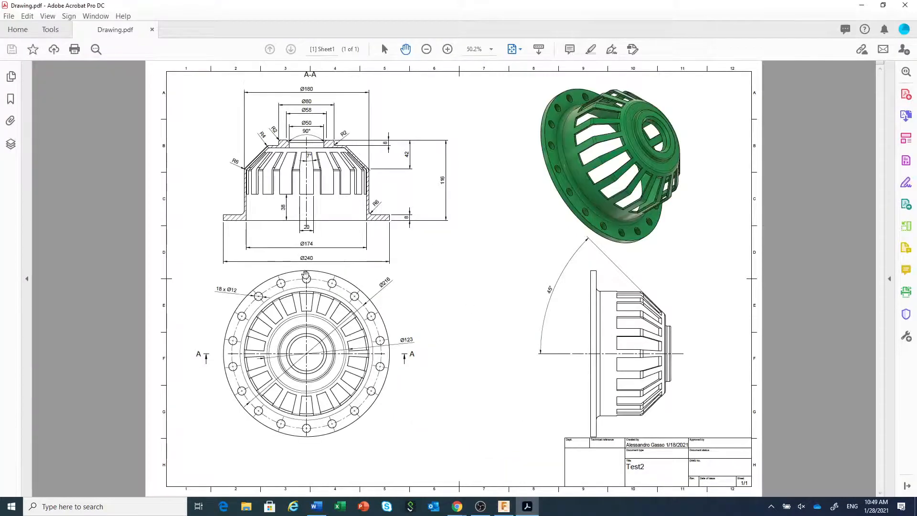
click(863, 6)
Step: Create a full circular pattern of the slot's extrusion and draft features around the body's cylindrical axis with a quantity of 18
click(123, 60)
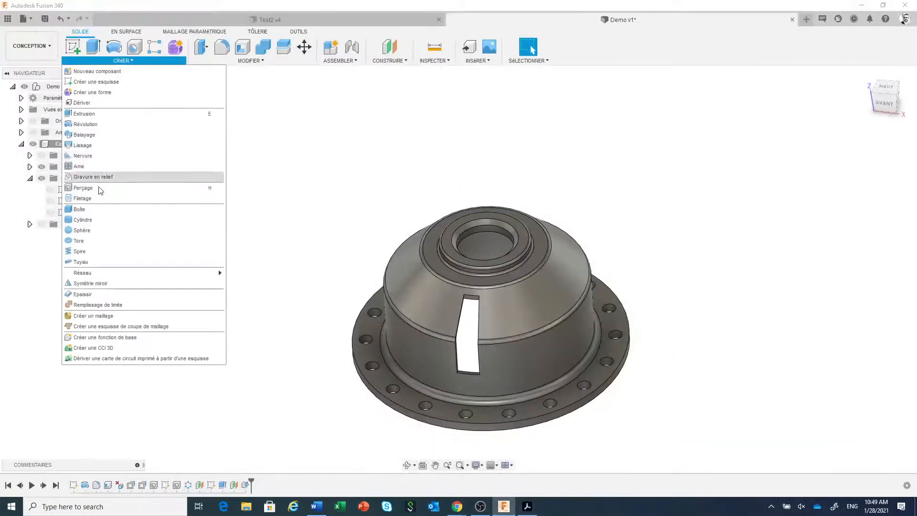
click(247, 285)
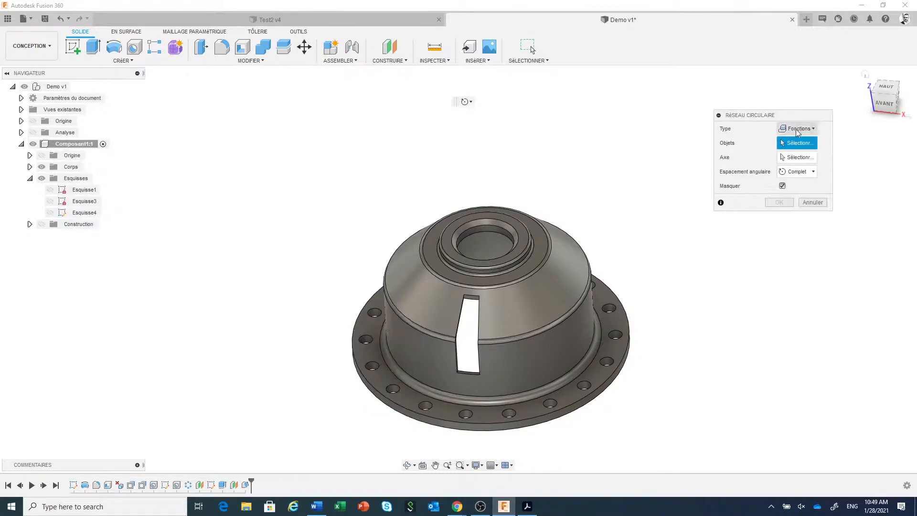
click(223, 485)
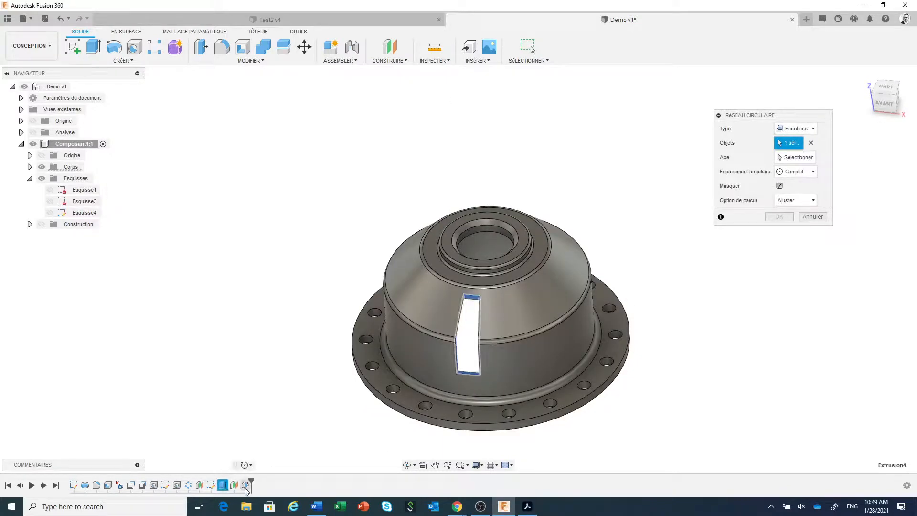
ctrl+click(245, 485)
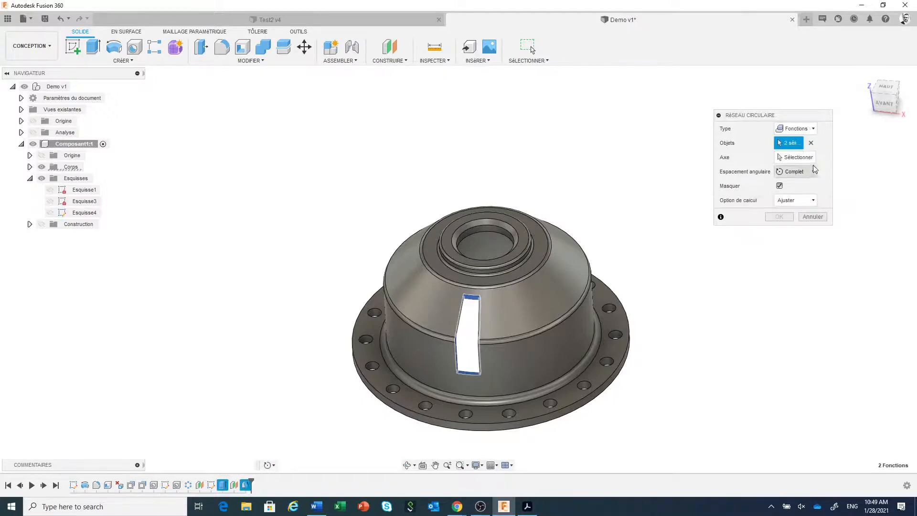
click(795, 158)
click(587, 334)
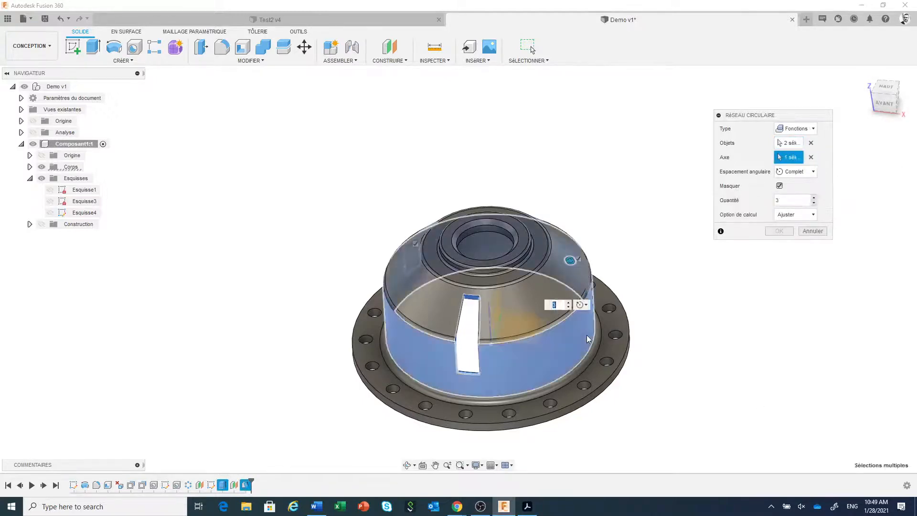
drag(783, 200, 750, 205)
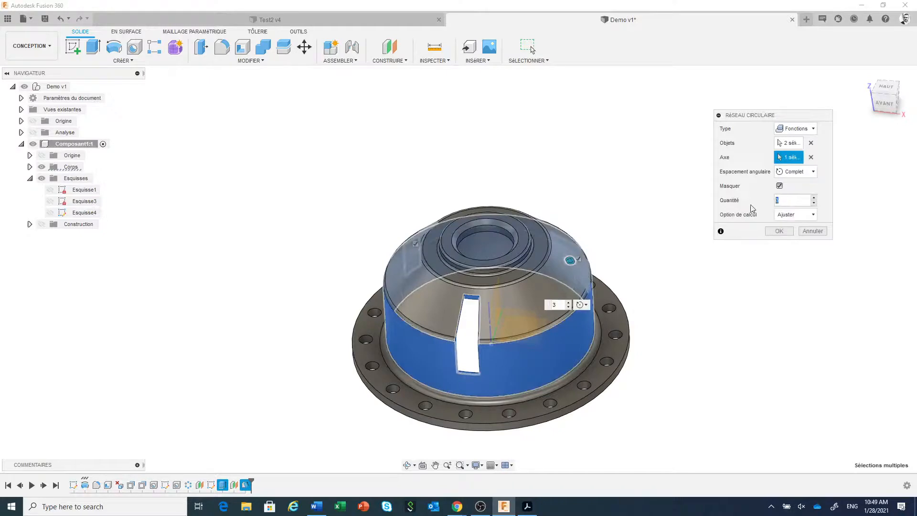
text(18)
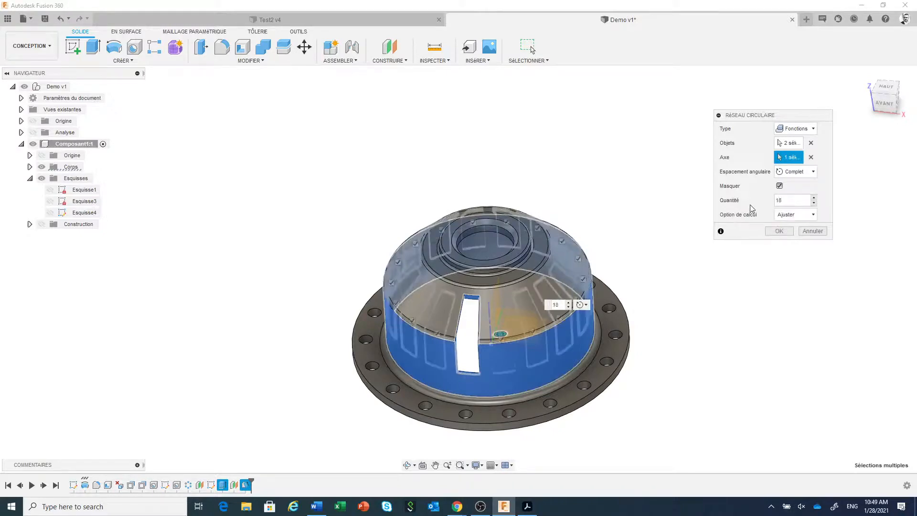
click(778, 231)
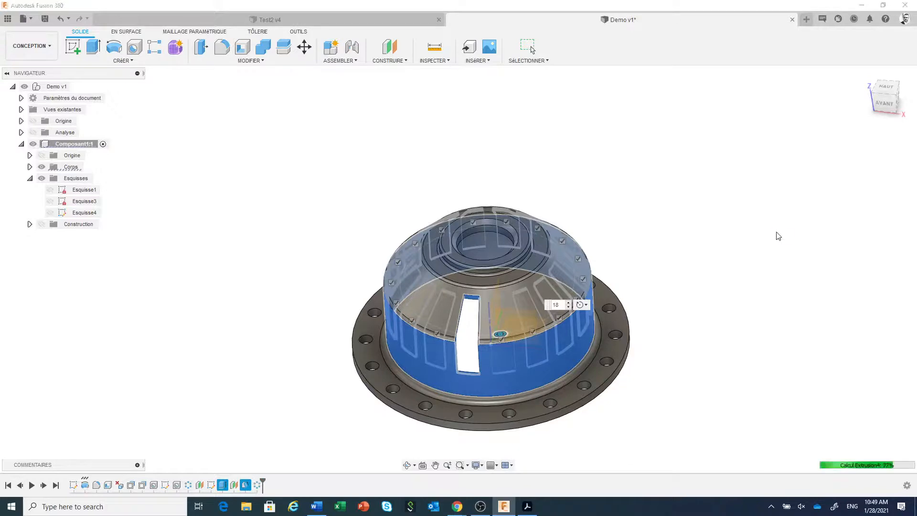
Step: Assign the plastic physical material "Stratifié, bleu, mat" from the Fusion 360 material library to the body
scroll(714, 272, down, 1)
scroll(715, 272, up, 2)
scroll(716, 272, down, 2)
shift+middle_drag(701, 278, 683, 288)
middle_drag(674, 286, 687, 272)
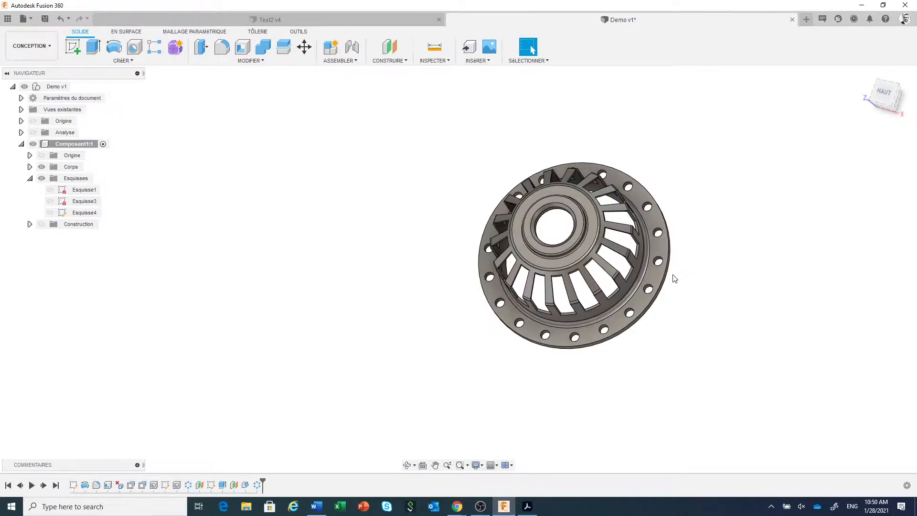
scroll(675, 278, up, 3)
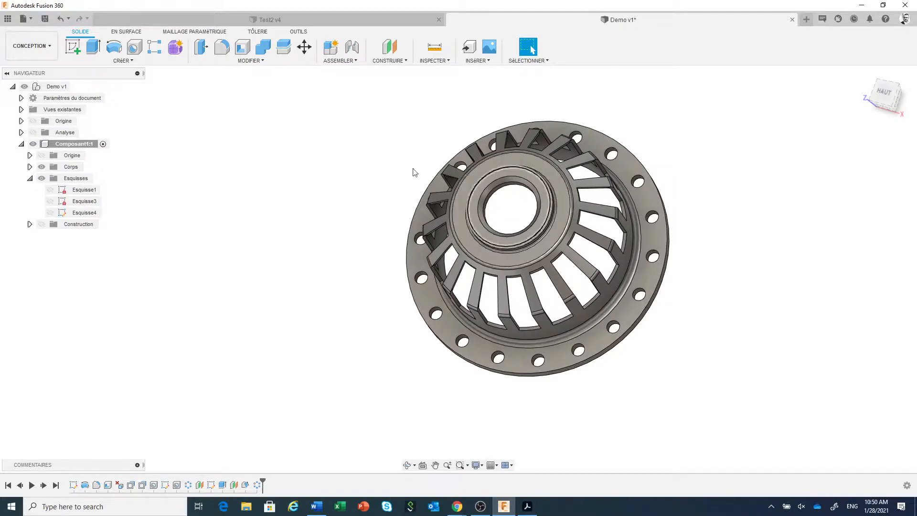
click(258, 66)
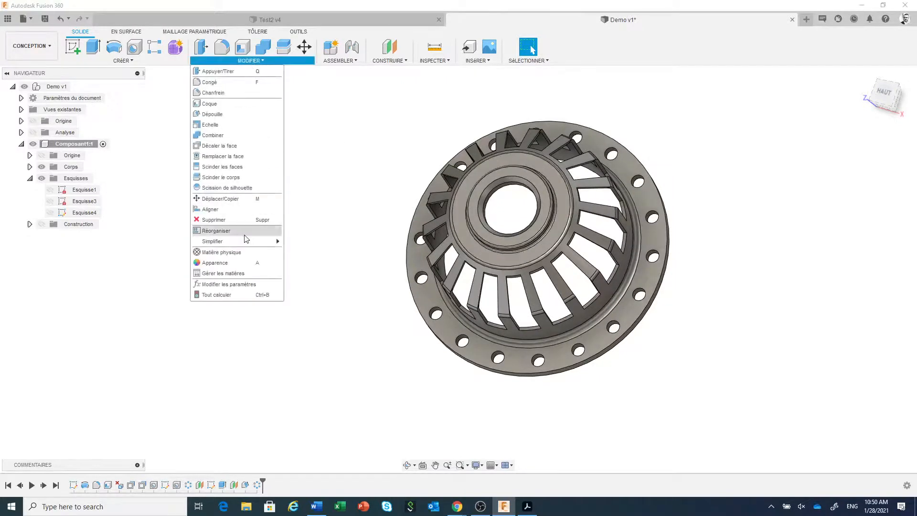
click(230, 254)
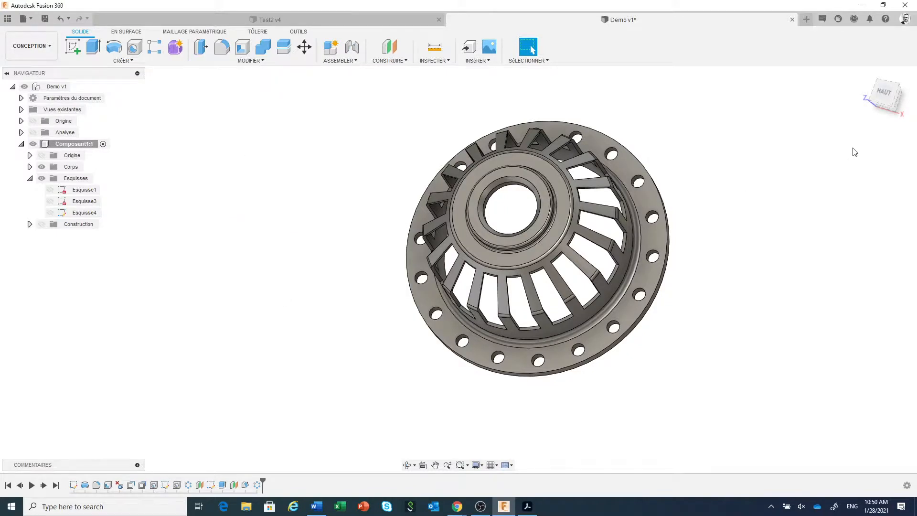
drag(824, 132, 769, 53)
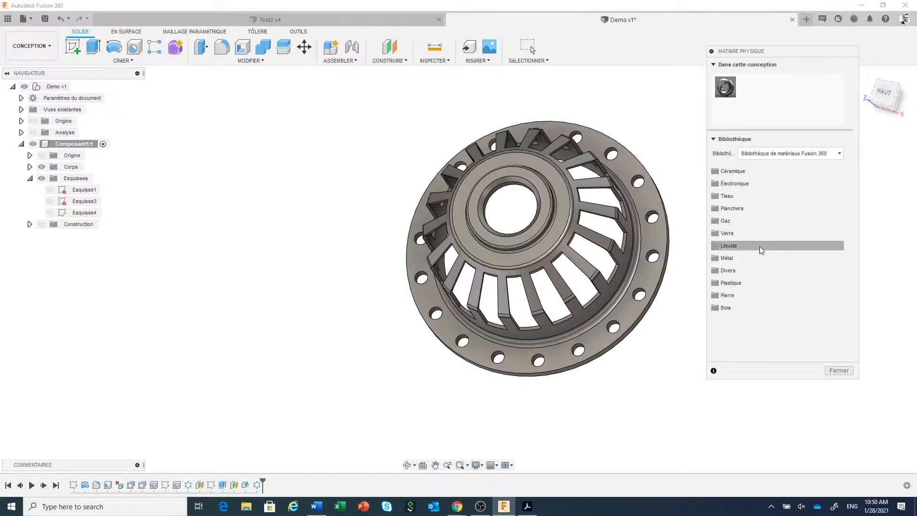
click(764, 283)
scroll(766, 286, down, 3)
scroll(767, 287, down, 15)
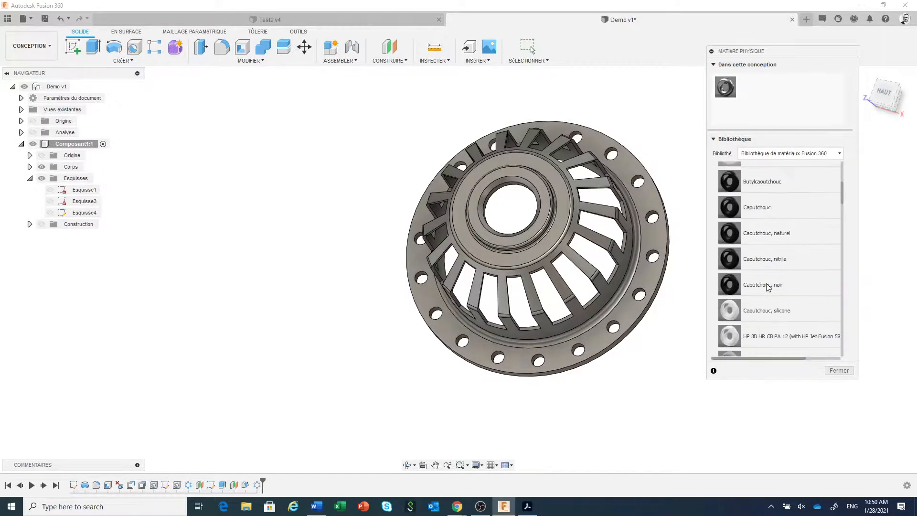
scroll(767, 281, down, 15)
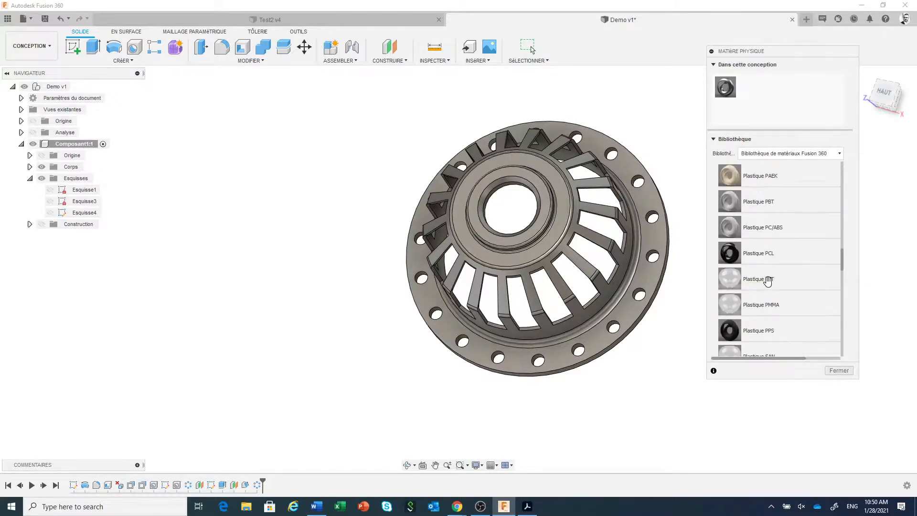
scroll(767, 281, down, 15)
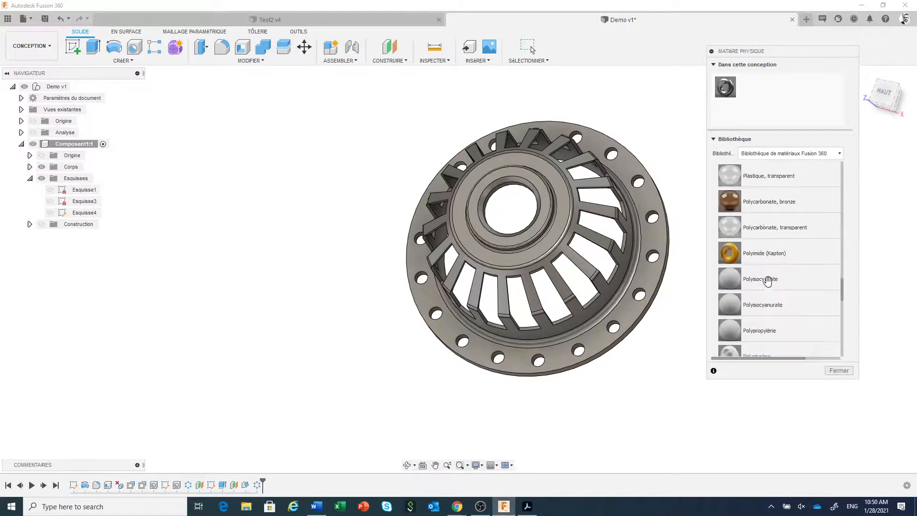
scroll(767, 281, down, 1)
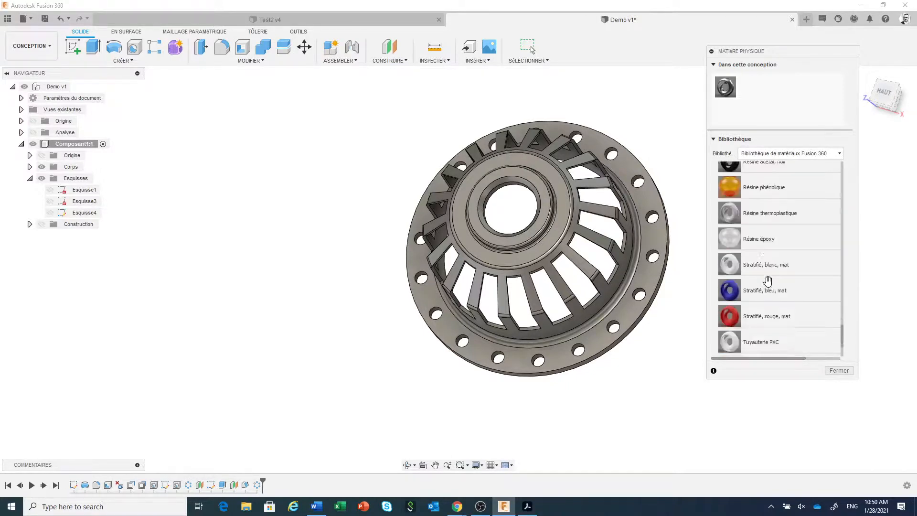
click(729, 291)
drag(729, 290, 657, 286)
click(838, 370)
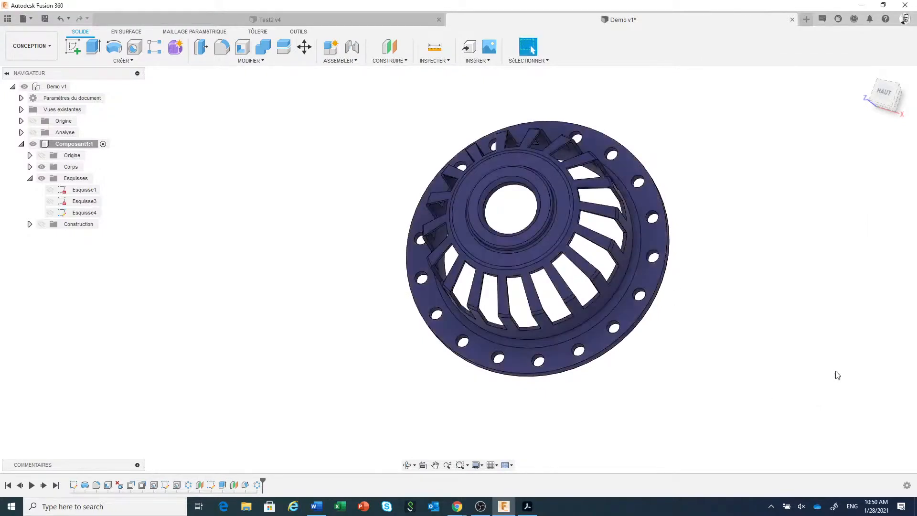
Step: Review the mass, volume and physical material in the properties of the top-level Demo component
right_click(58, 88)
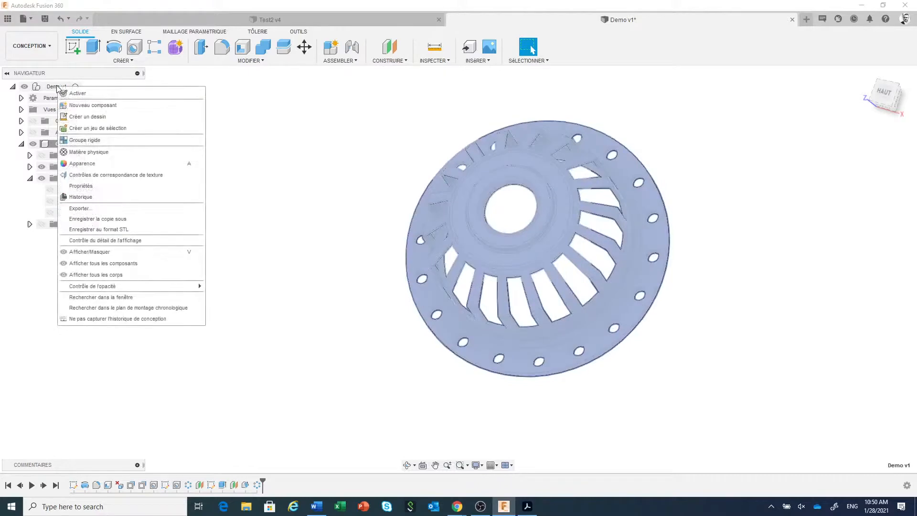
click(95, 186)
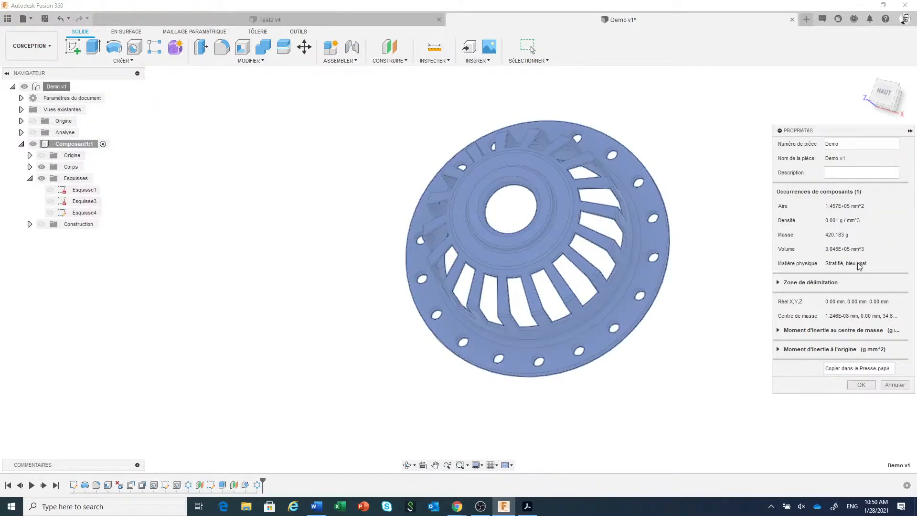
drag(840, 131, 808, 133)
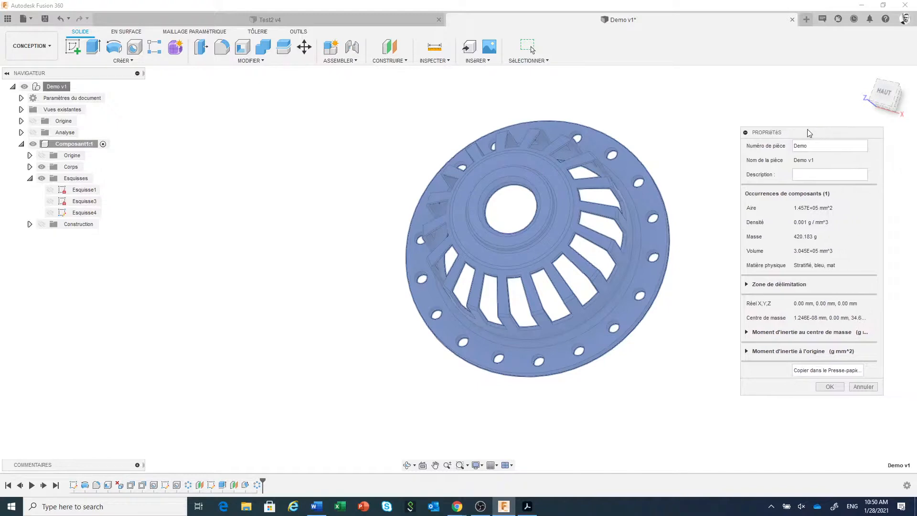
click(835, 388)
click(45, 56)
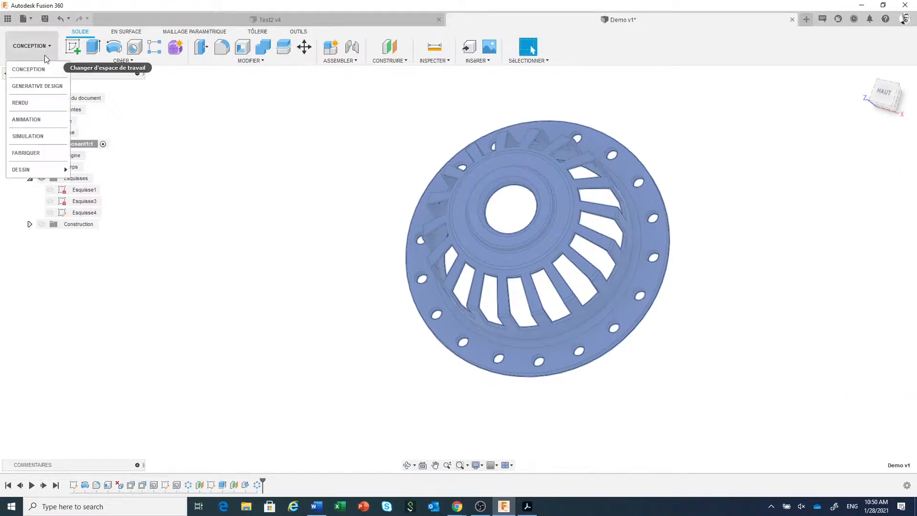
click(325, 111)
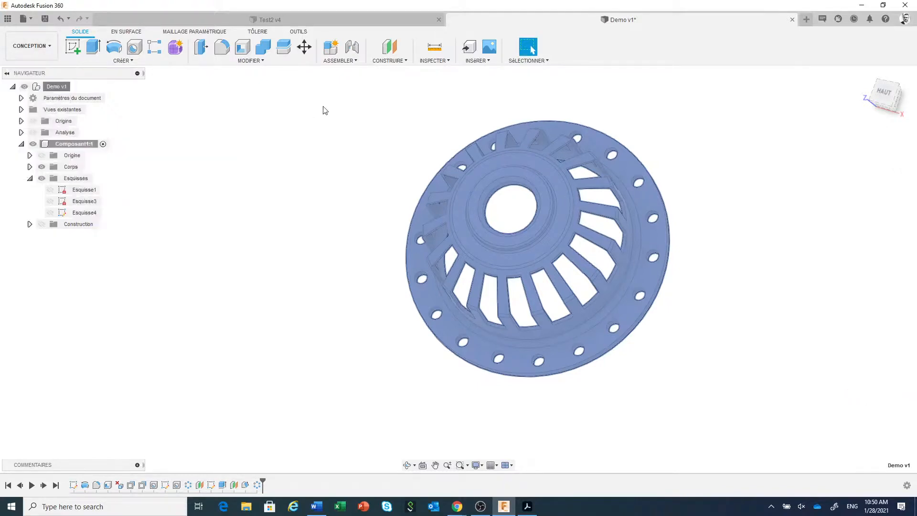
click(325, 146)
scroll(328, 212, up, 1)
scroll(328, 211, down, 2)
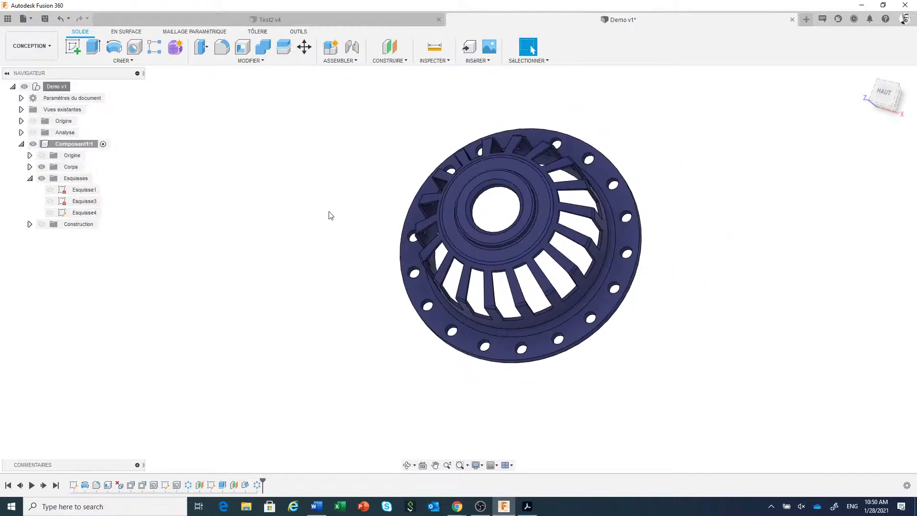
middle_drag(328, 212, 261, 243)
mouse_move(284, 274)
shift+middle_down()
mouse_move(297, 257)
mouse_move(313, 262)
mouse_move(301, 260)
mouse_move(305, 272)
mouse_move(296, 256)
mouse_move(275, 268)
mouse_move(307, 266)
mouse_move(285, 266)
mouse_move(295, 270)
shift+middle_up()
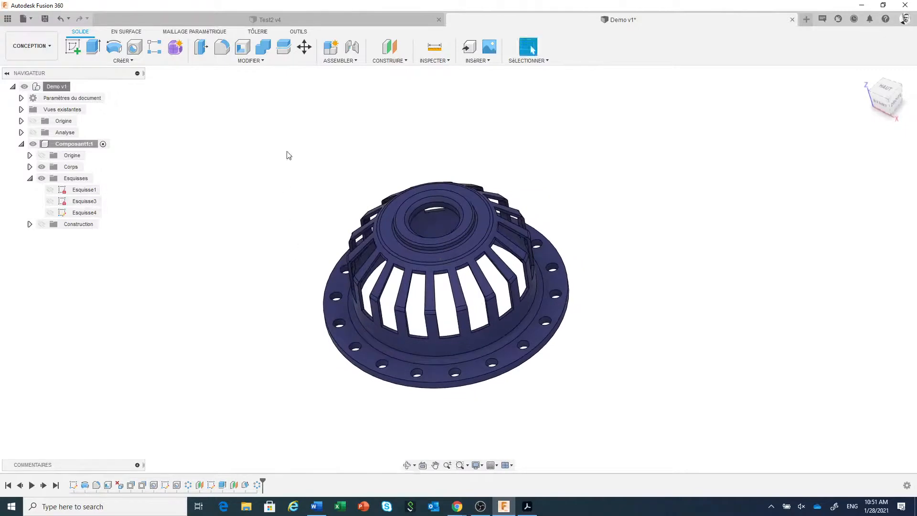
click(248, 66)
scroll(393, 409, down, 1)
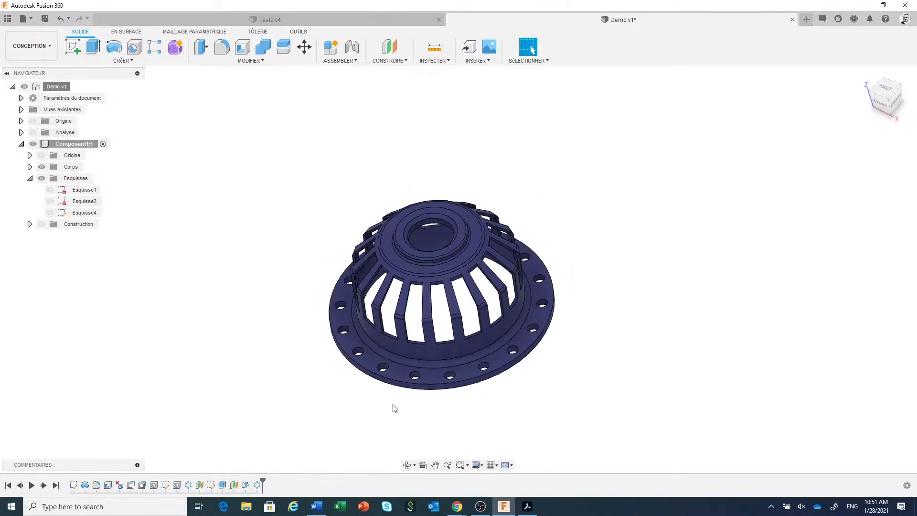
click(579, 509)
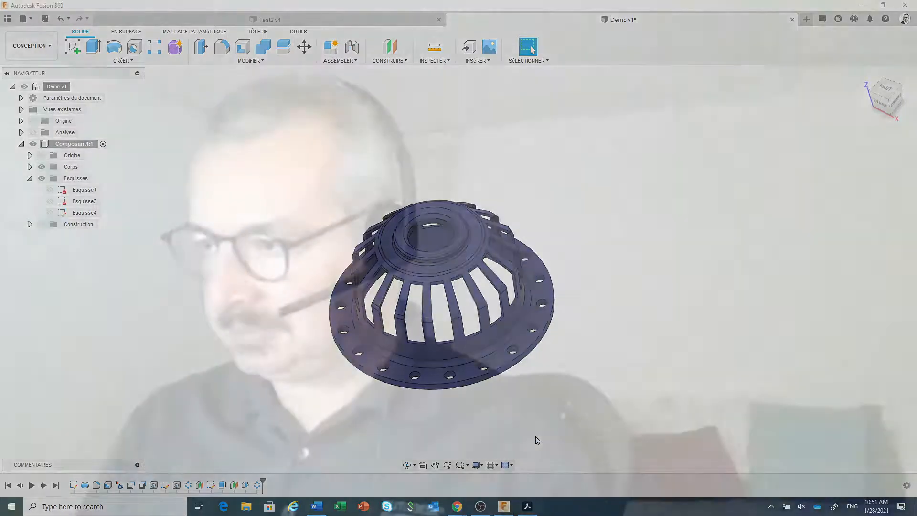